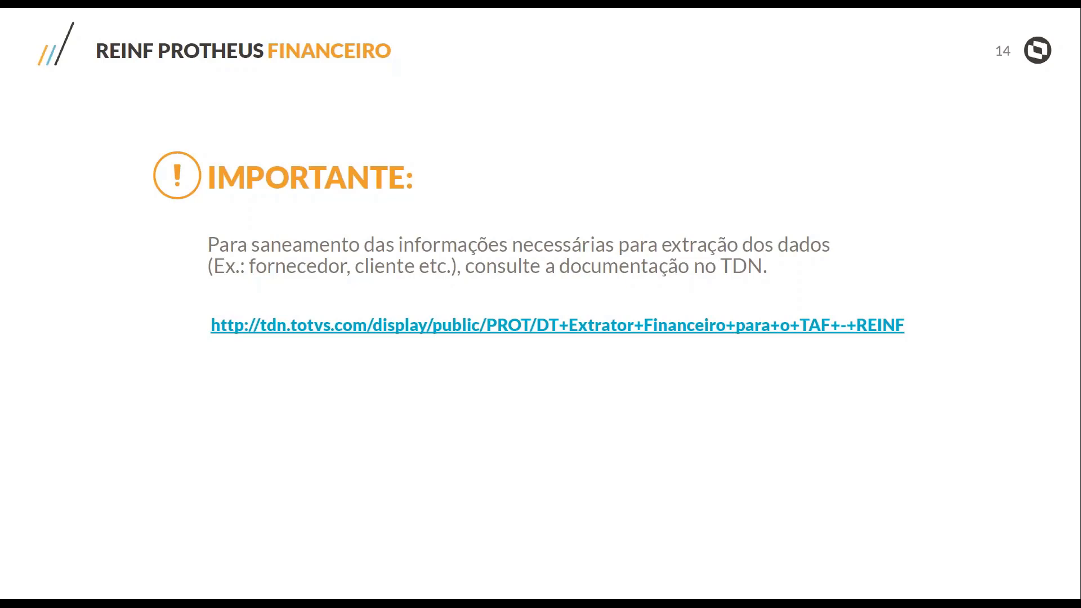
# Switch to TOTVS Protheus, find routine fina985 in the Financeiro module and open Complemento do Imposto for branch D MG 01
pyautogui.press('Escape')
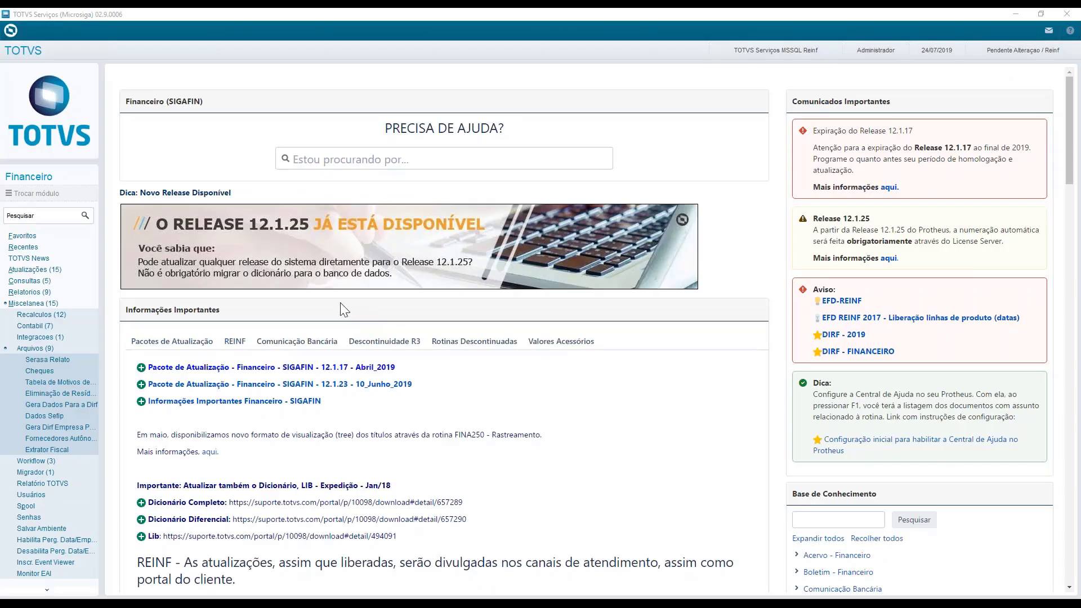
pyautogui.click(26, 305)
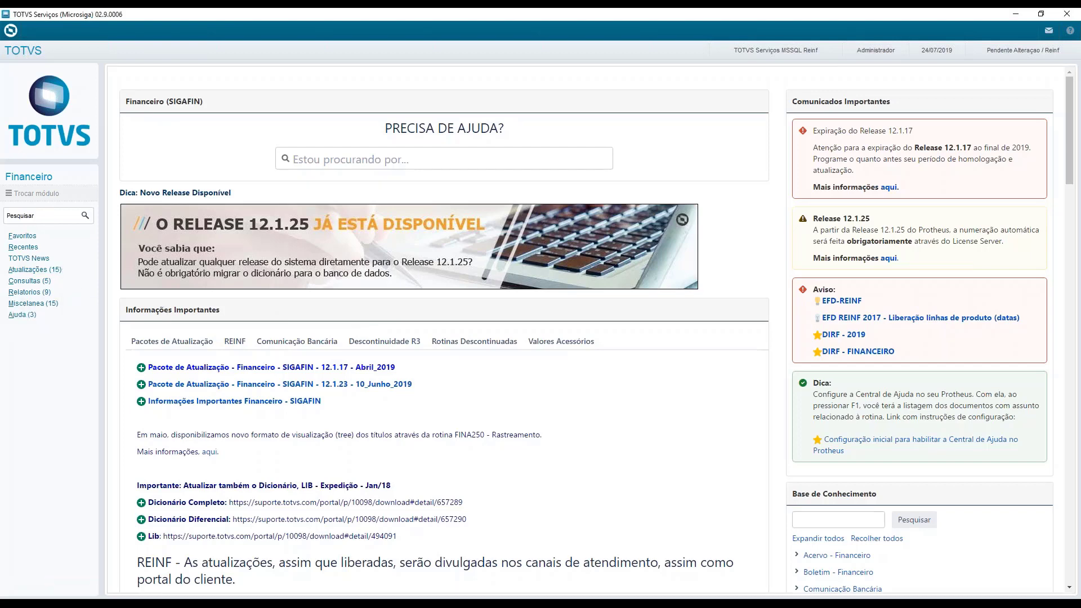
pyautogui.click(66, 273)
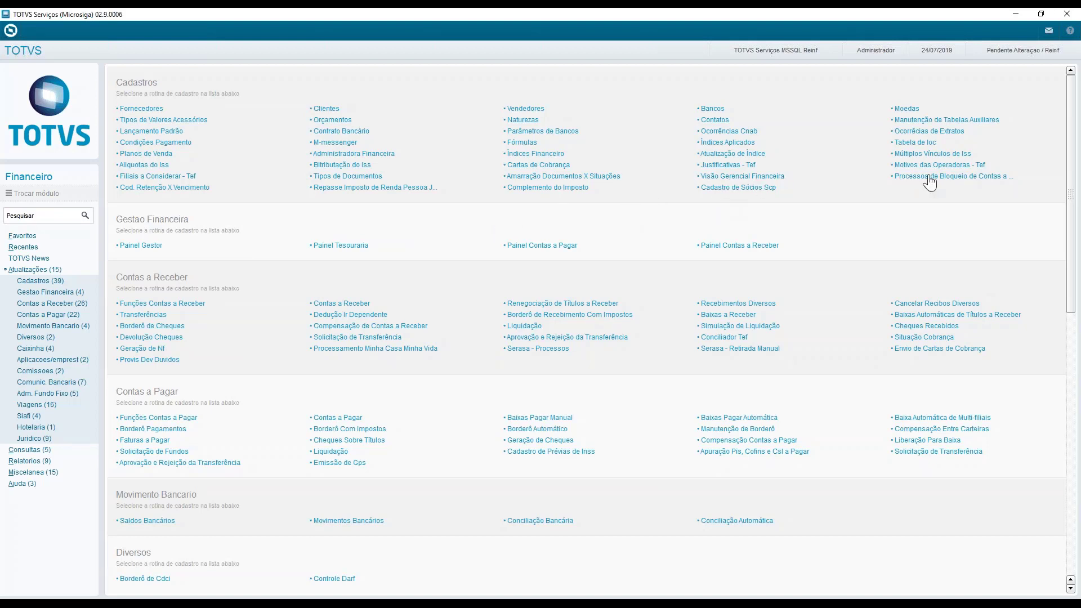
pyautogui.click(36, 215)
pyautogui.write('fina985')
pyautogui.click(85, 217)
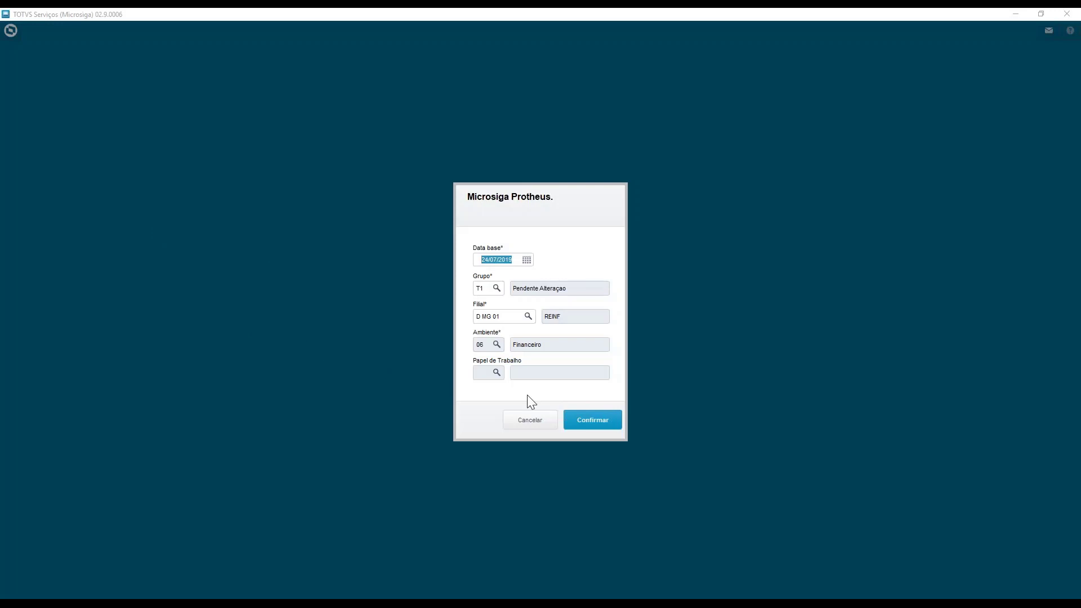
pyautogui.click(596, 431)
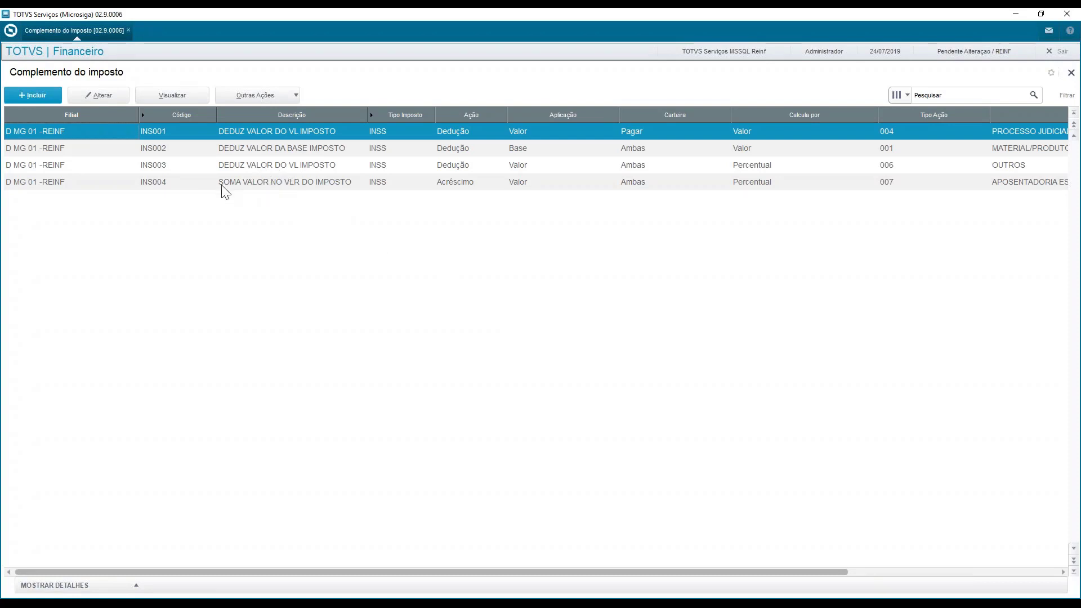
# Start a new tax complement record with code TESTE and description SUBTRAI PROCESSO
pyautogui.click(38, 97)
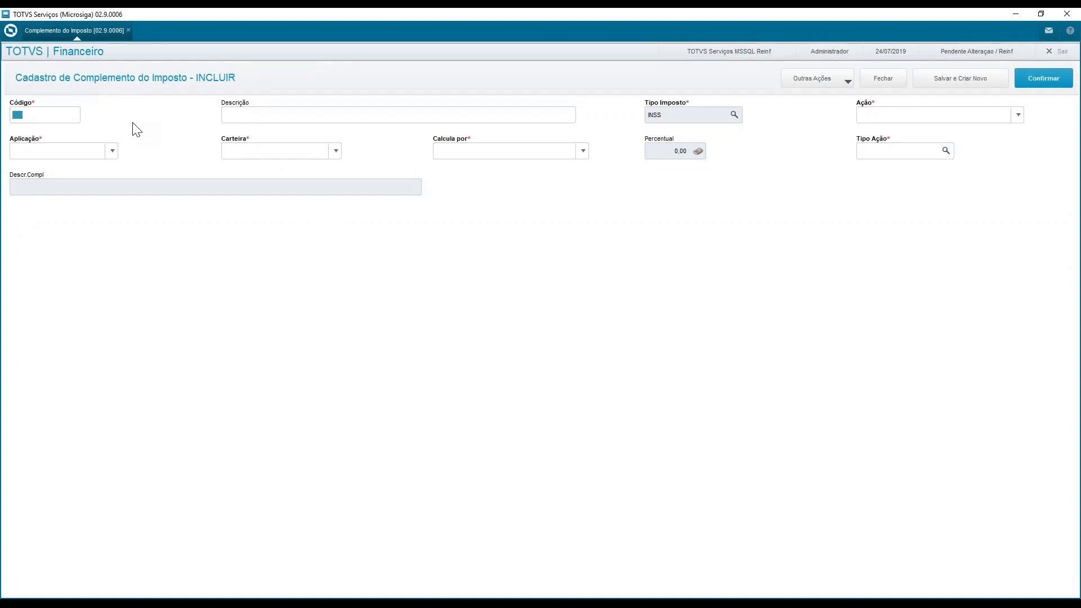
pyautogui.write('TESTE')
pyautogui.press('Tab')
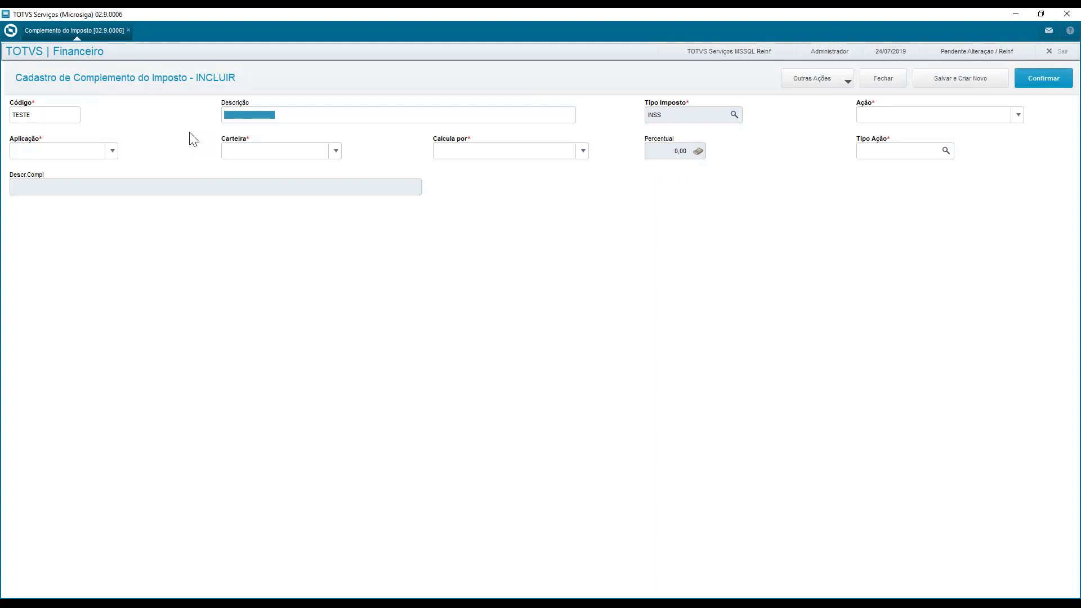
pyautogui.write('SUBTRAI PROCESSO')
# Set the record's Ação to 3 - Informativo
pyautogui.click(904, 119)
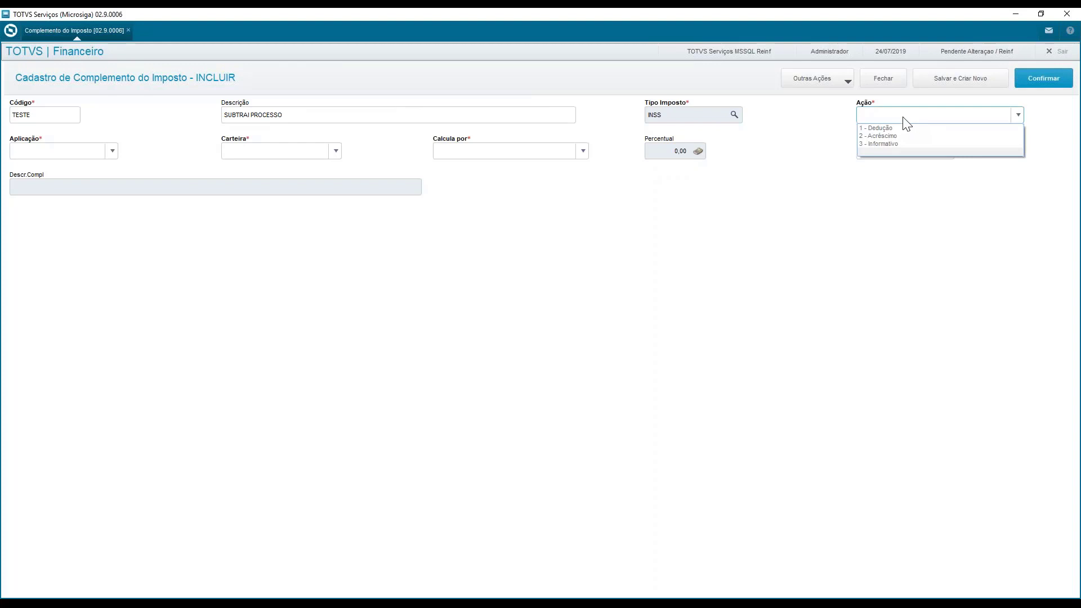
pyautogui.click(765, 126)
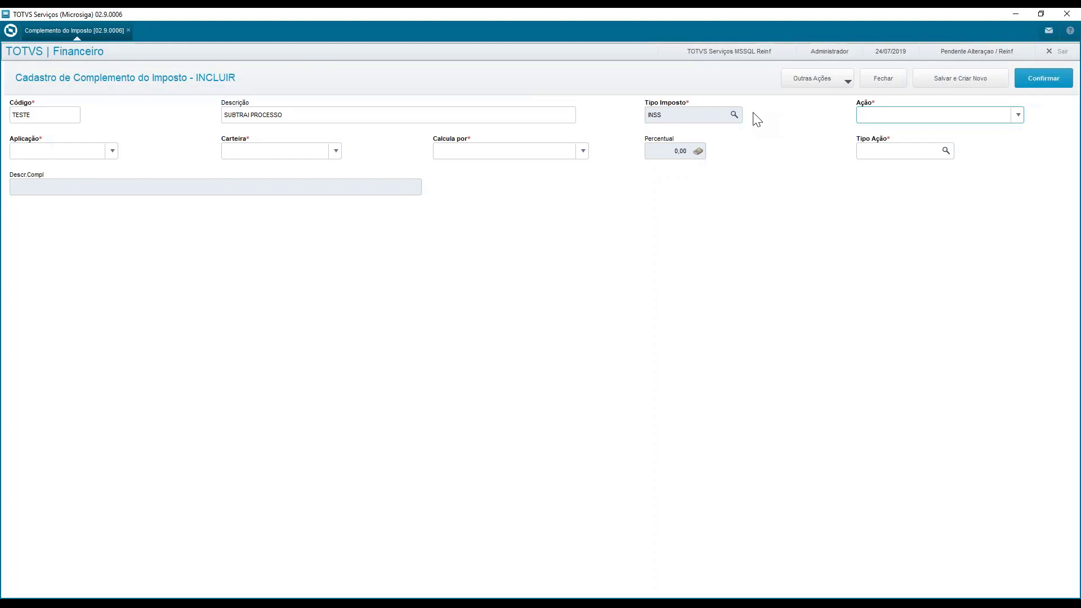
pyautogui.click(927, 117)
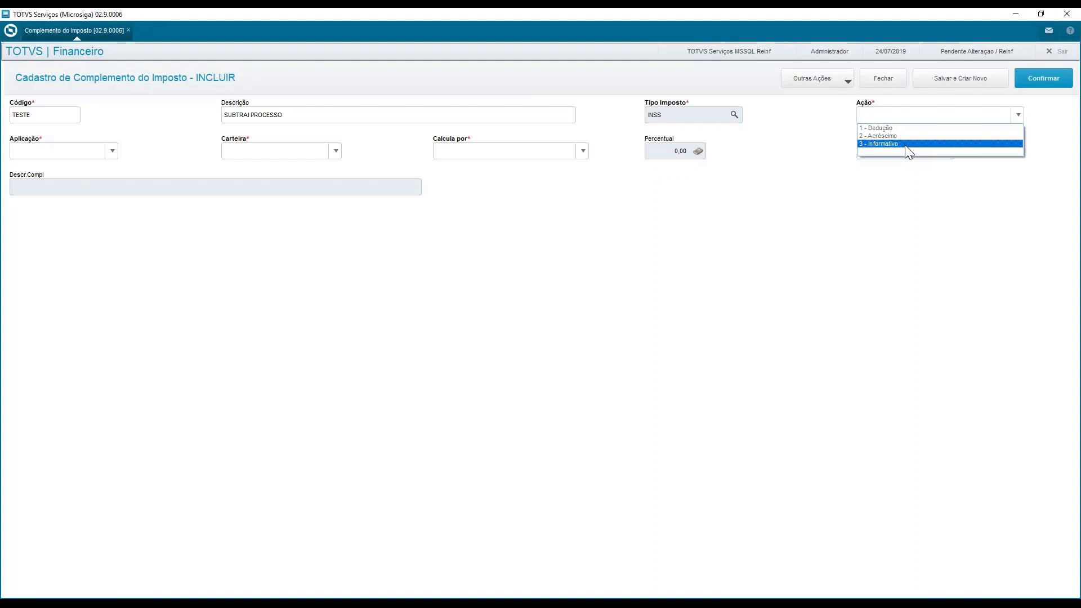
pyautogui.click(894, 144)
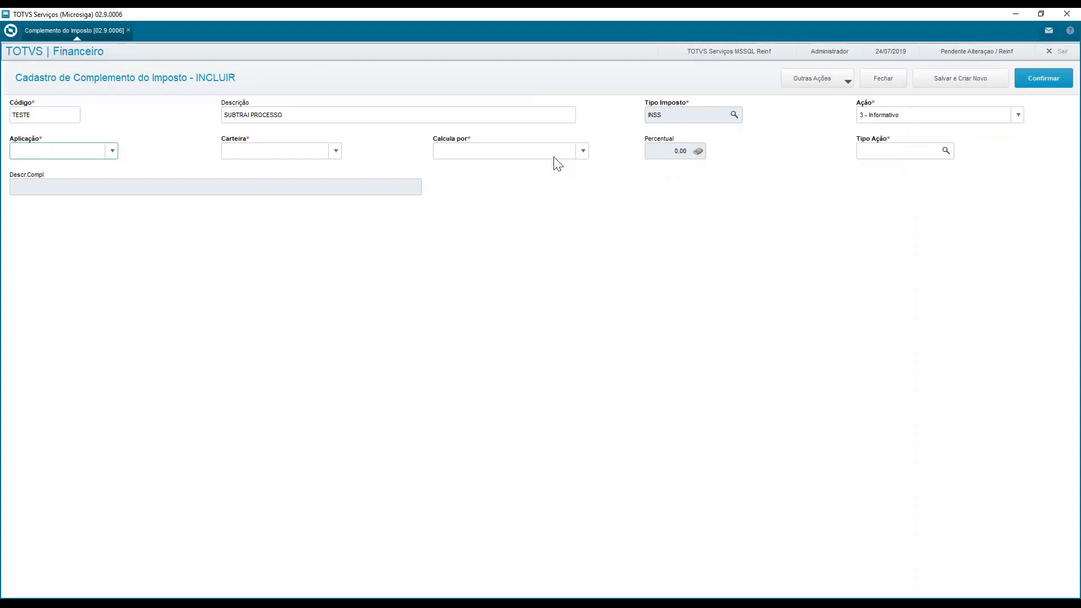
# Set Aplicação to 2 - Valor and Carteira to 3 - Ambas
pyautogui.click(113, 151)
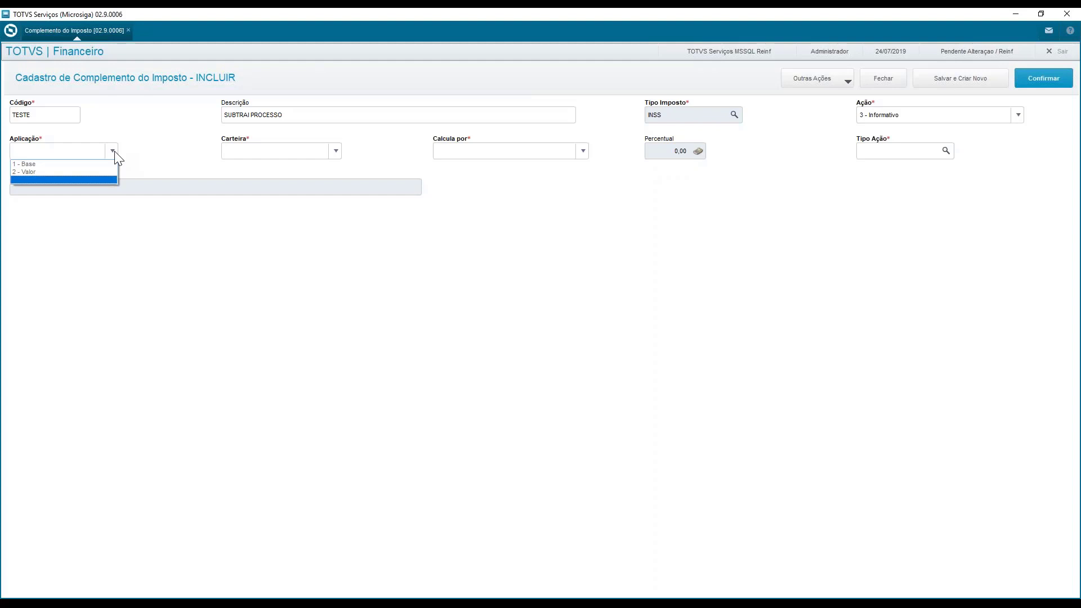
pyautogui.click(44, 171)
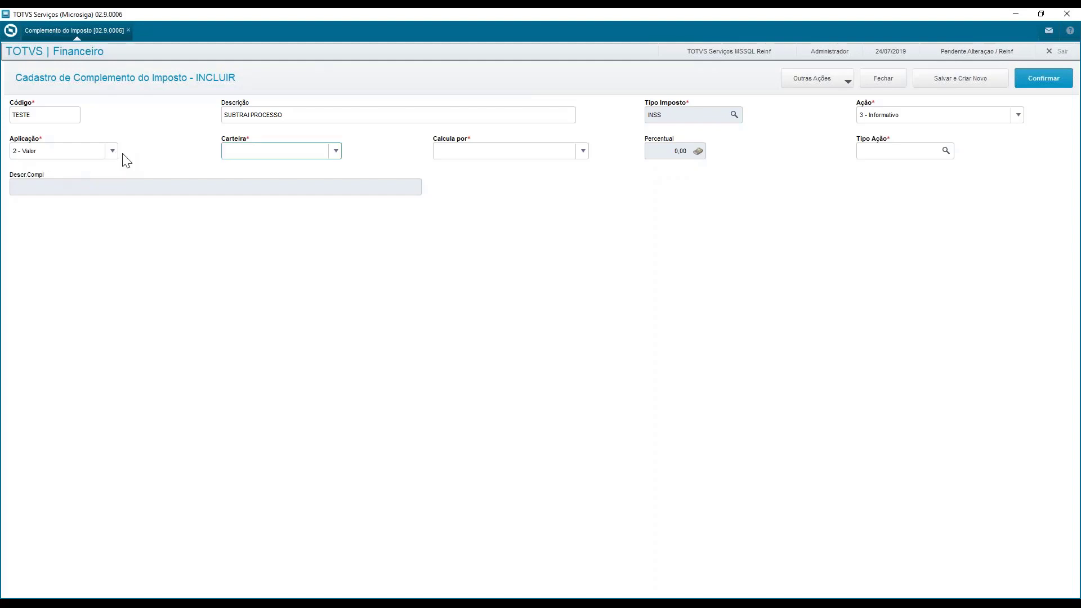
pyautogui.click(324, 152)
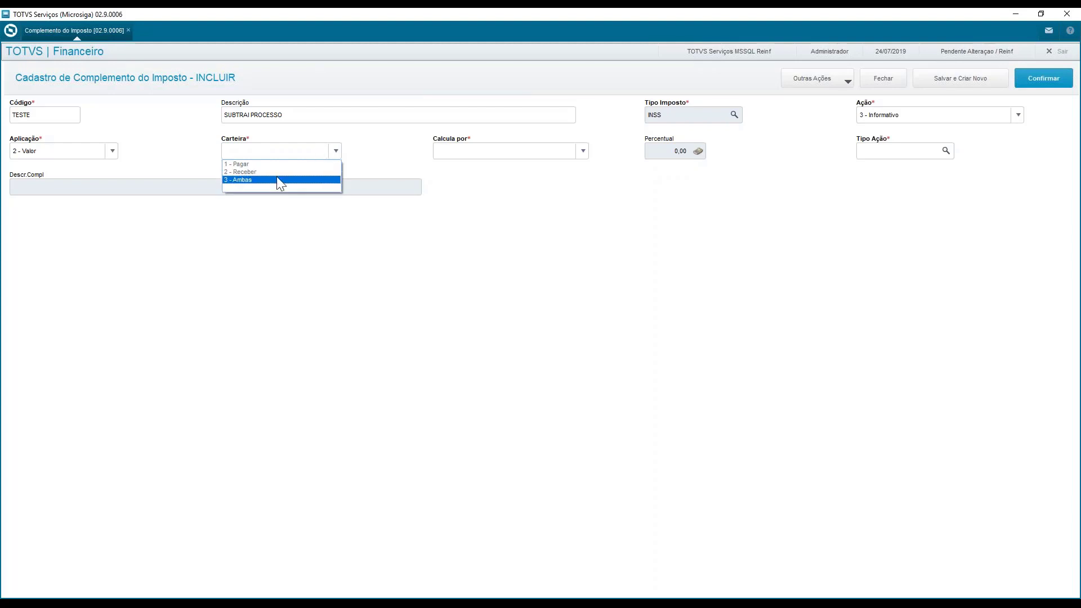
pyautogui.click(256, 180)
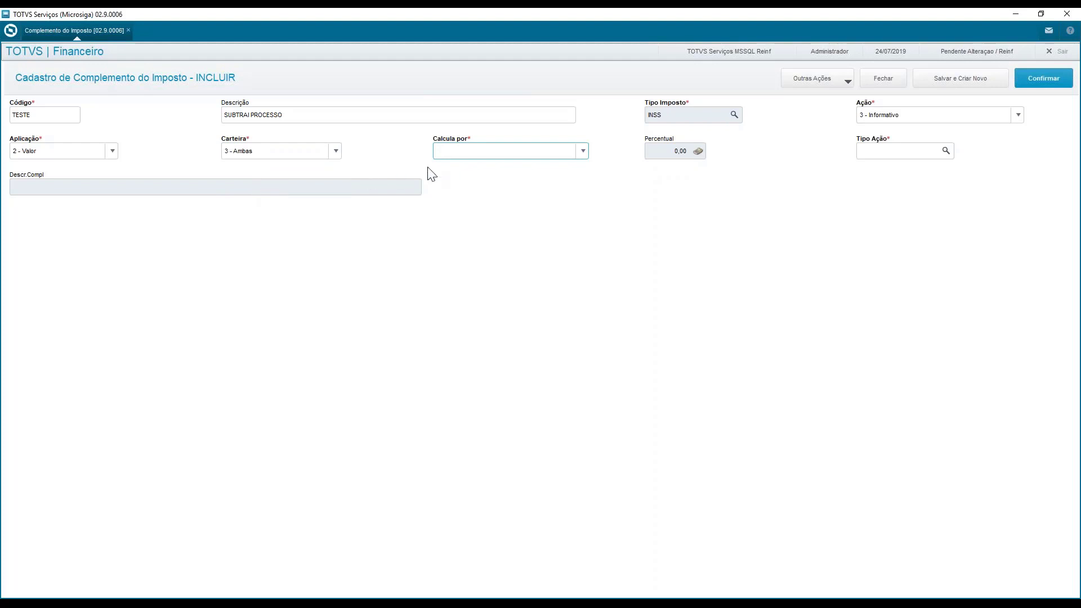
# Set Calcula por to 2 - Percentual with a percentage of 50
pyautogui.click(482, 161)
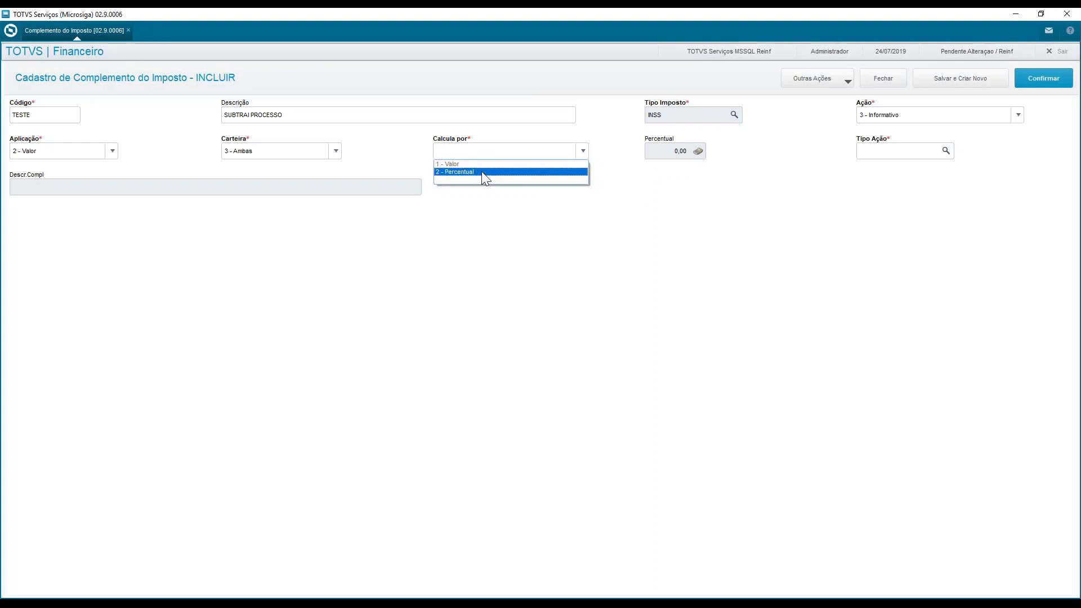
pyautogui.click(481, 171)
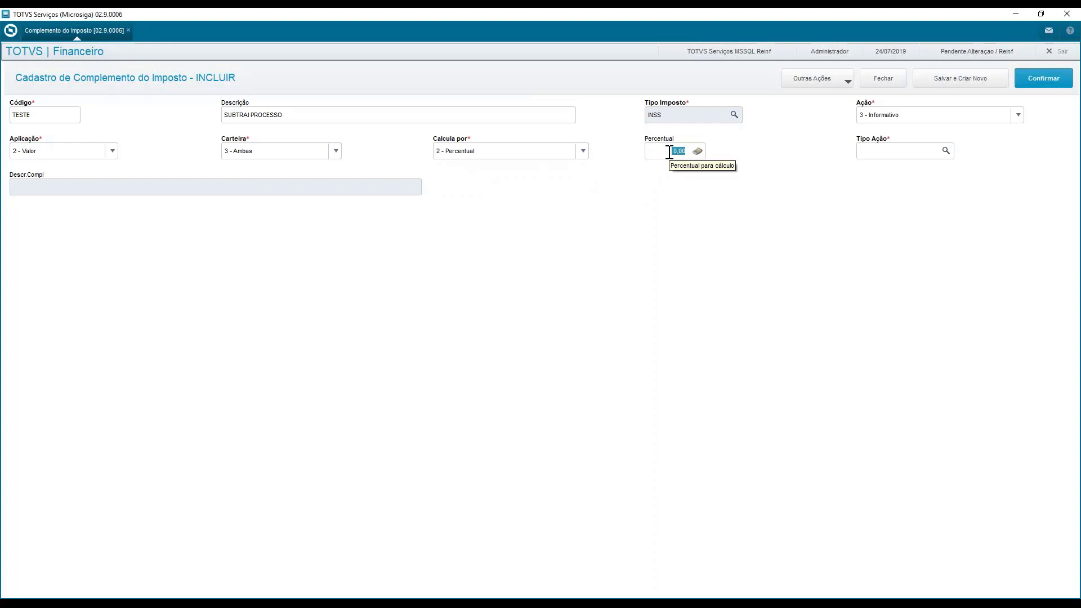
pyautogui.write('50')
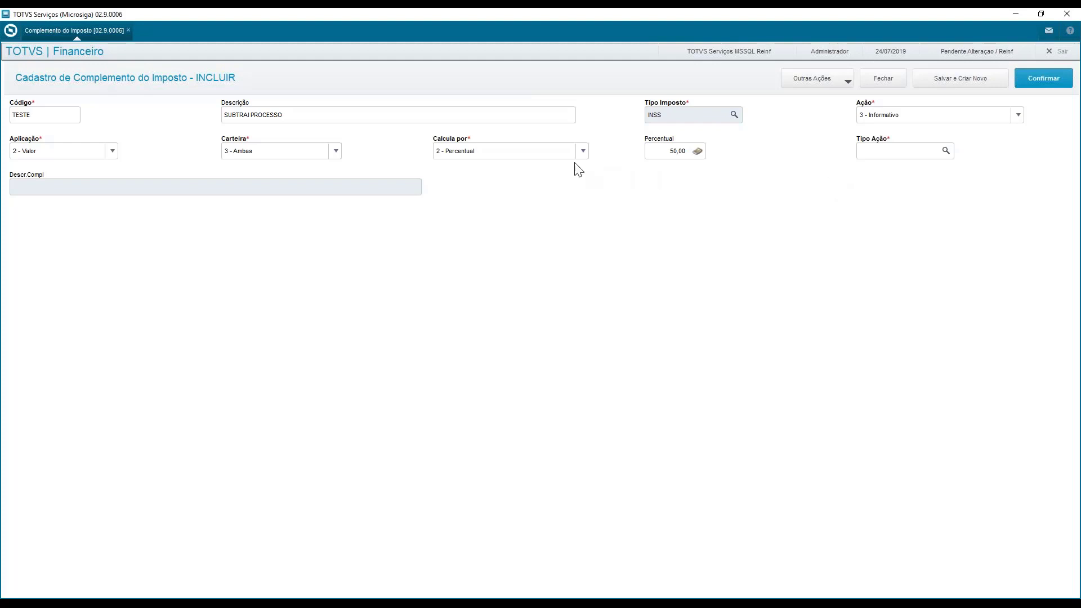
# Set Calcula por to 1 - Valor and choose 005 SUBCONTRATADA as the Tipo Ação
pyautogui.click(583, 151)
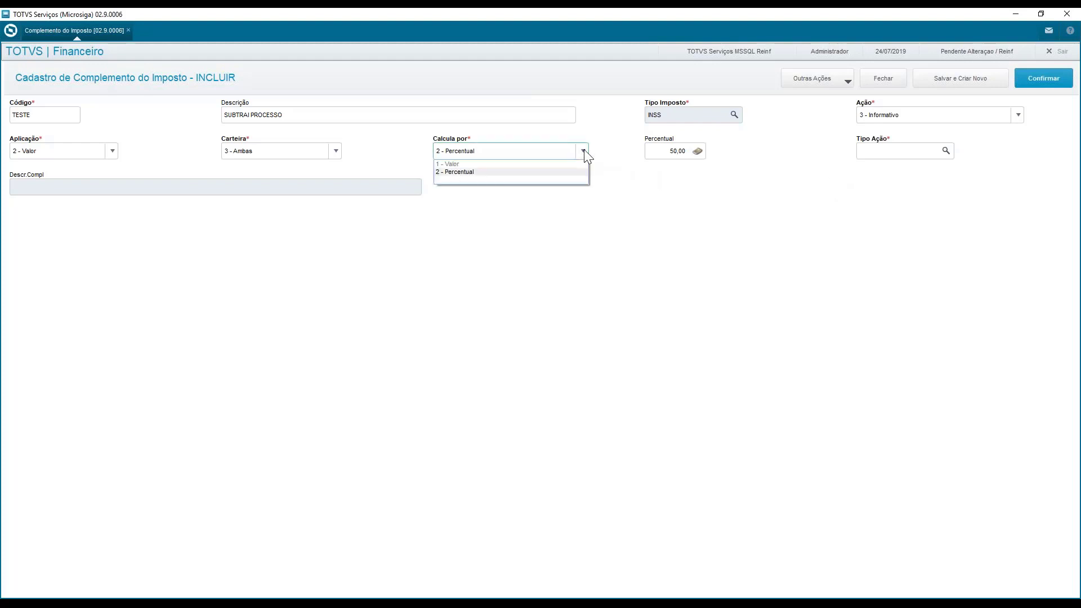
pyautogui.click(548, 164)
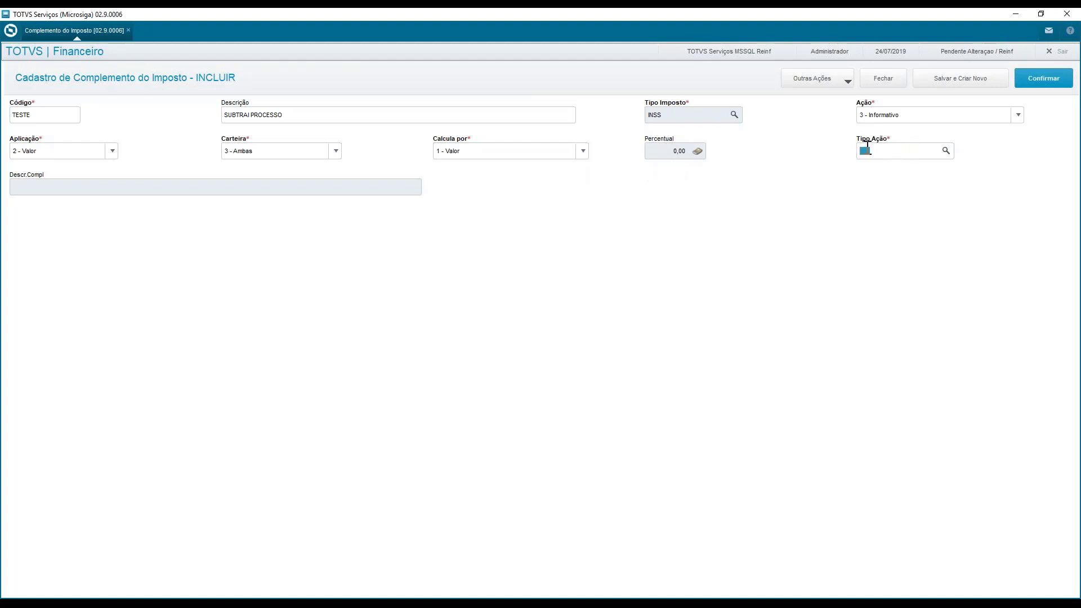
pyautogui.press('F3')
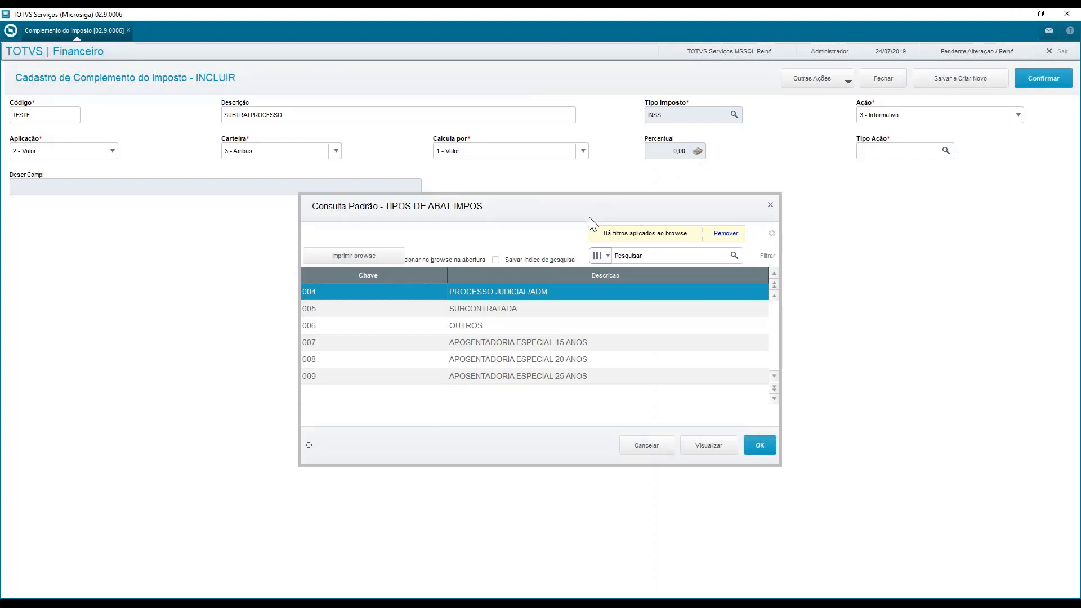
pyautogui.click(546, 310)
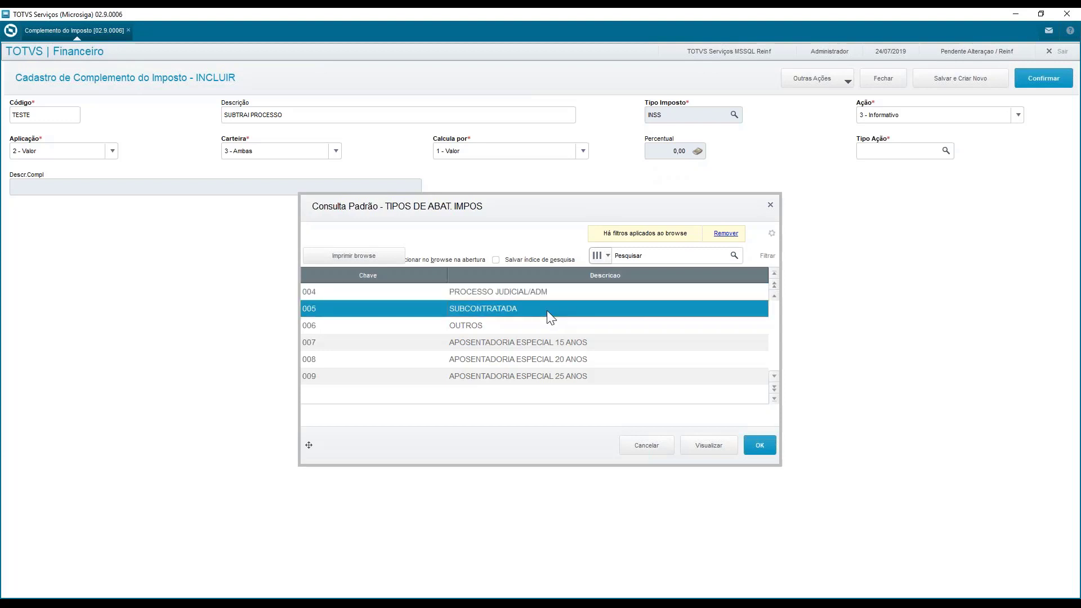
pyautogui.click(529, 328)
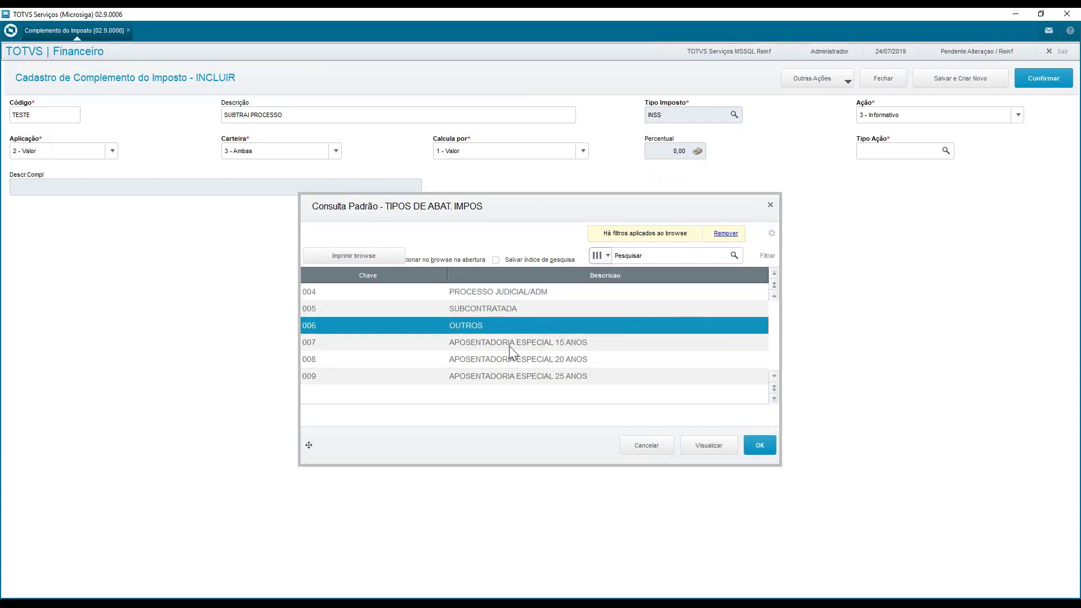
pyautogui.click(509, 345)
pyautogui.click(512, 358)
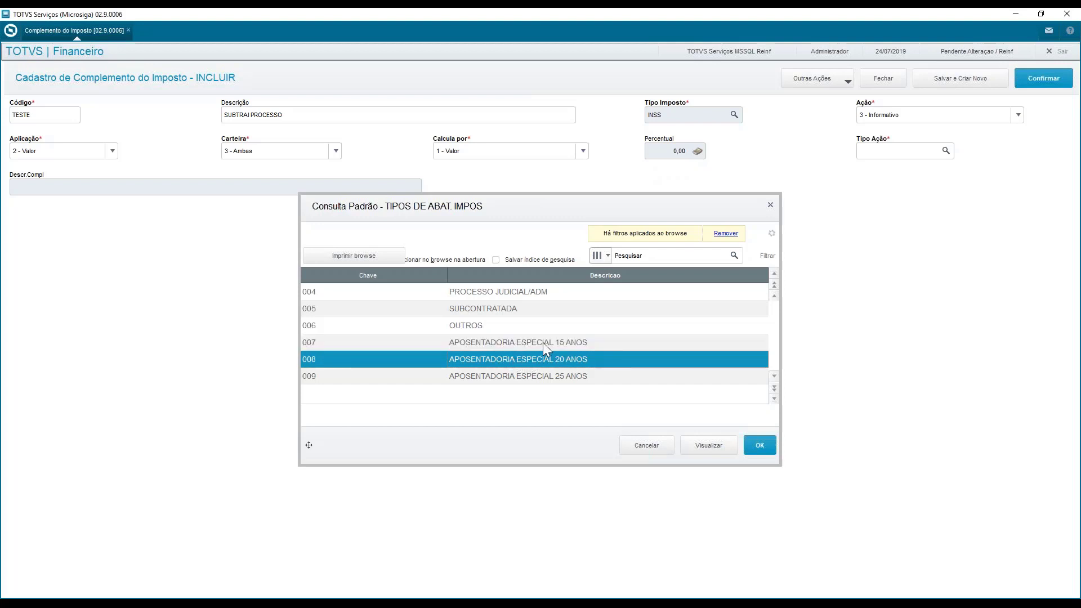
pyautogui.click(545, 342)
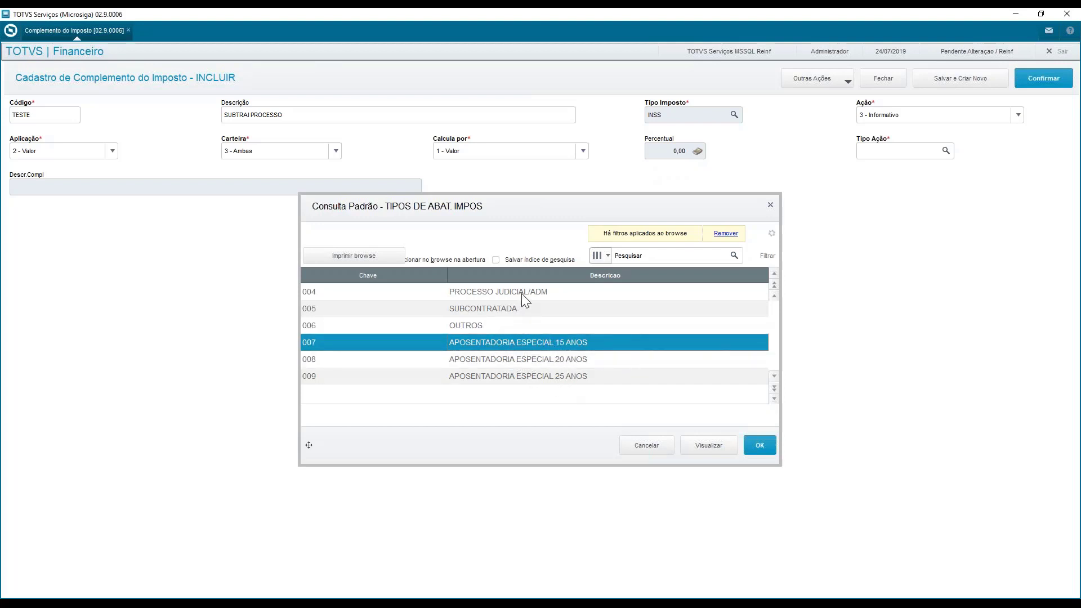
pyautogui.click(506, 313)
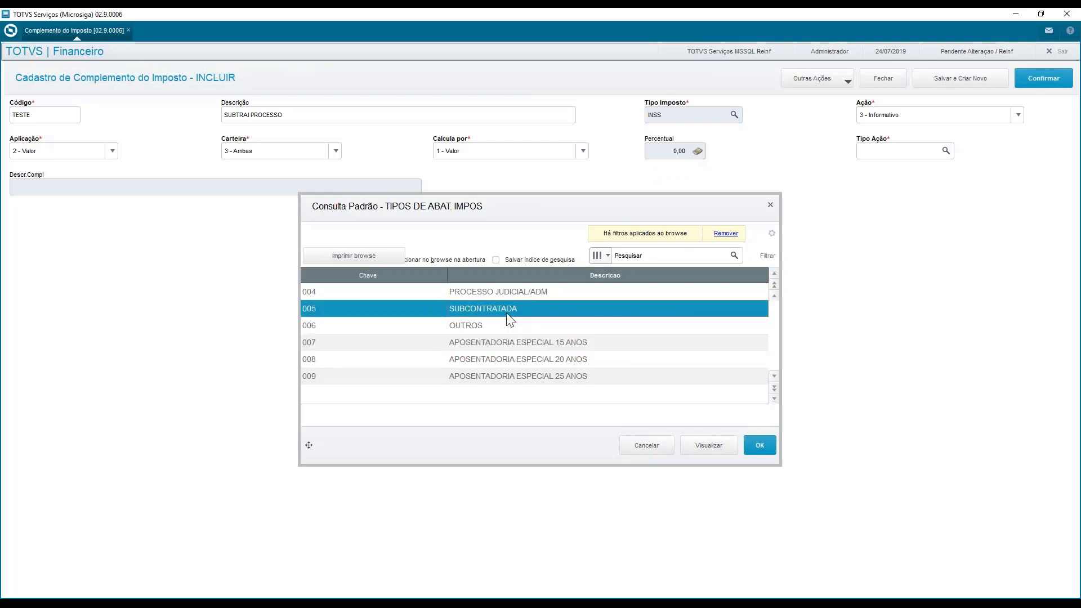
pyautogui.doubleClick(550, 311)
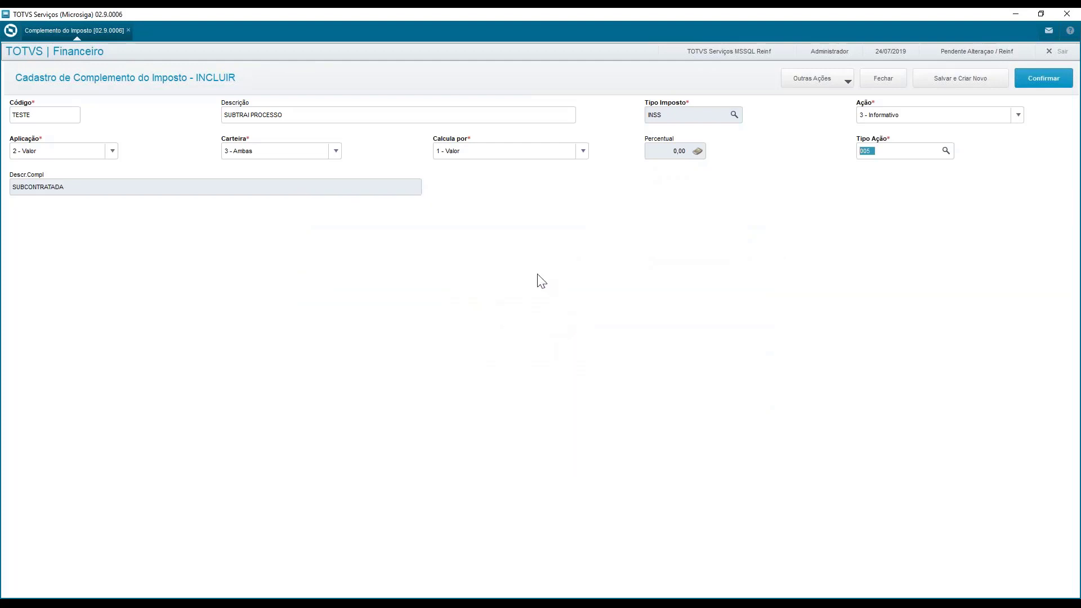
# Save the new tax complement record and close the Complemento do Imposto routine
pyautogui.click(1035, 85)
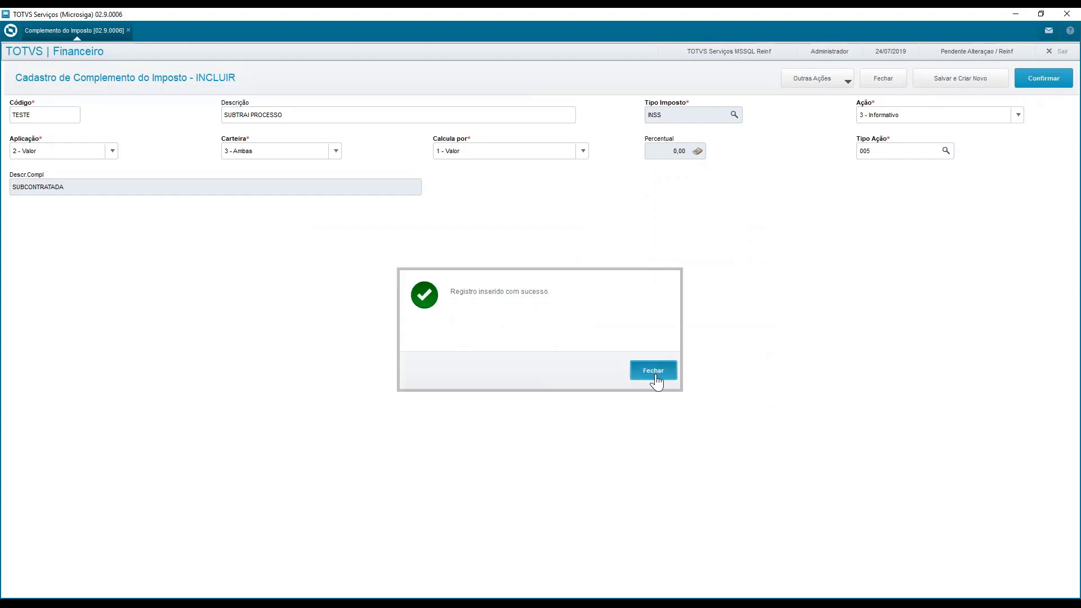
pyautogui.click(654, 372)
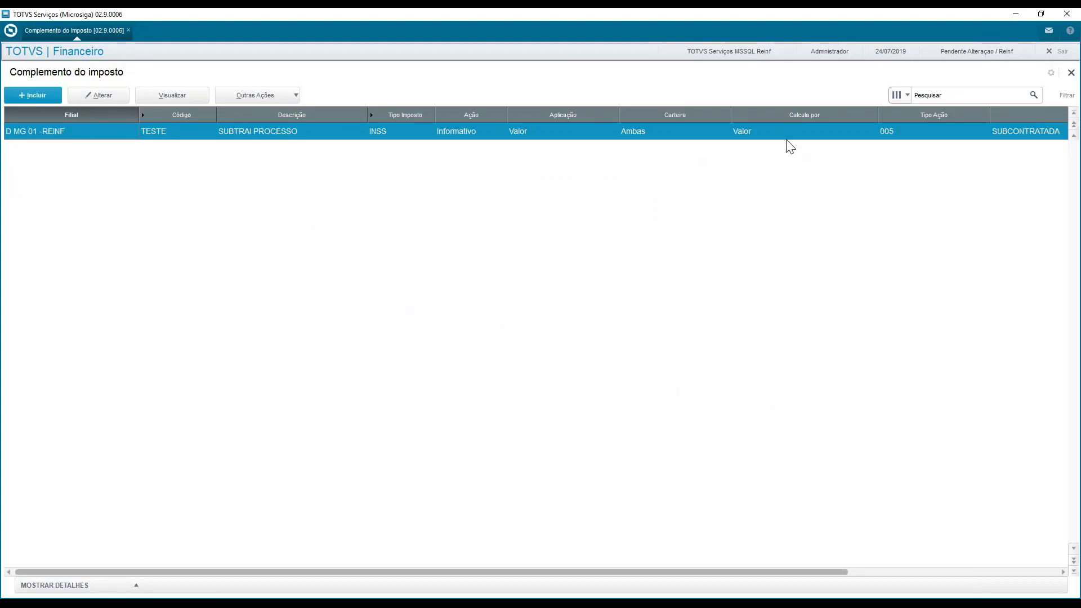
pyautogui.click(1069, 73)
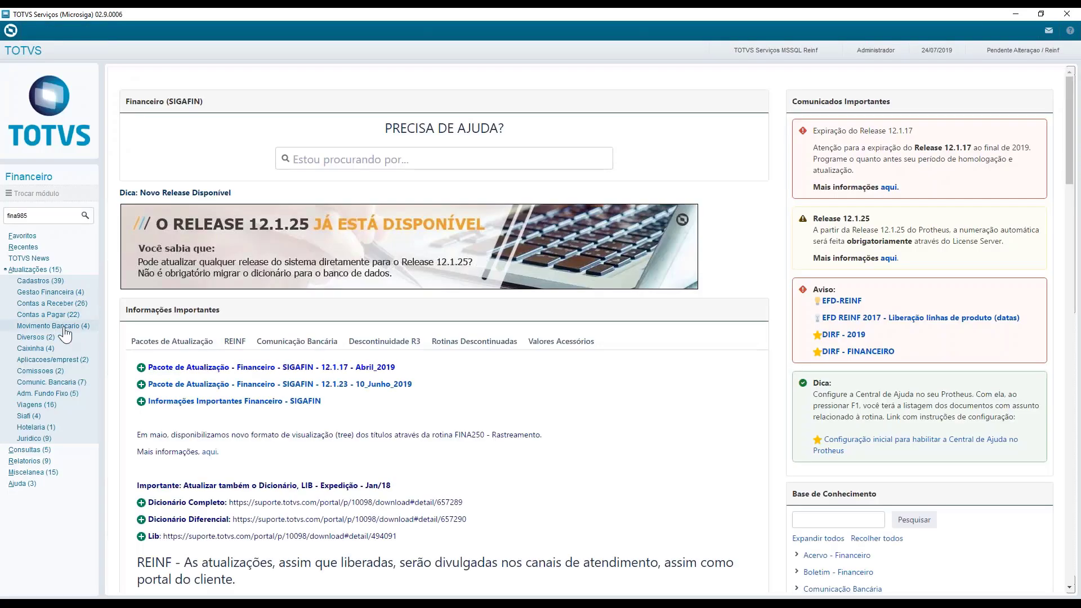
# Open Funções Contas a Pagar for branch D MG 01 and select the INS title REIINSS01, parcela 01
pyautogui.click(62, 316)
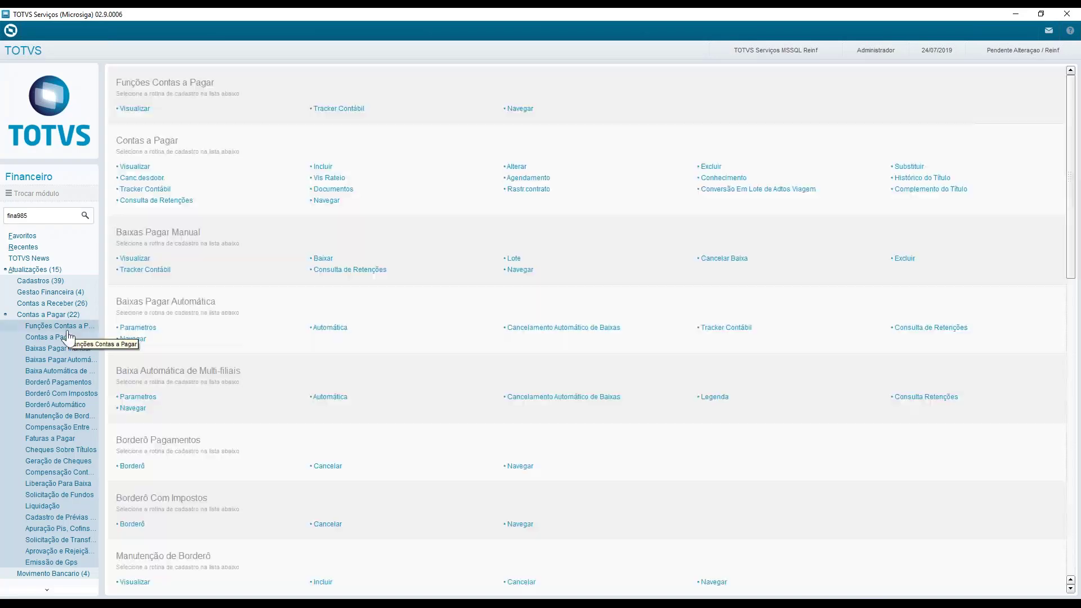
pyautogui.click(67, 336)
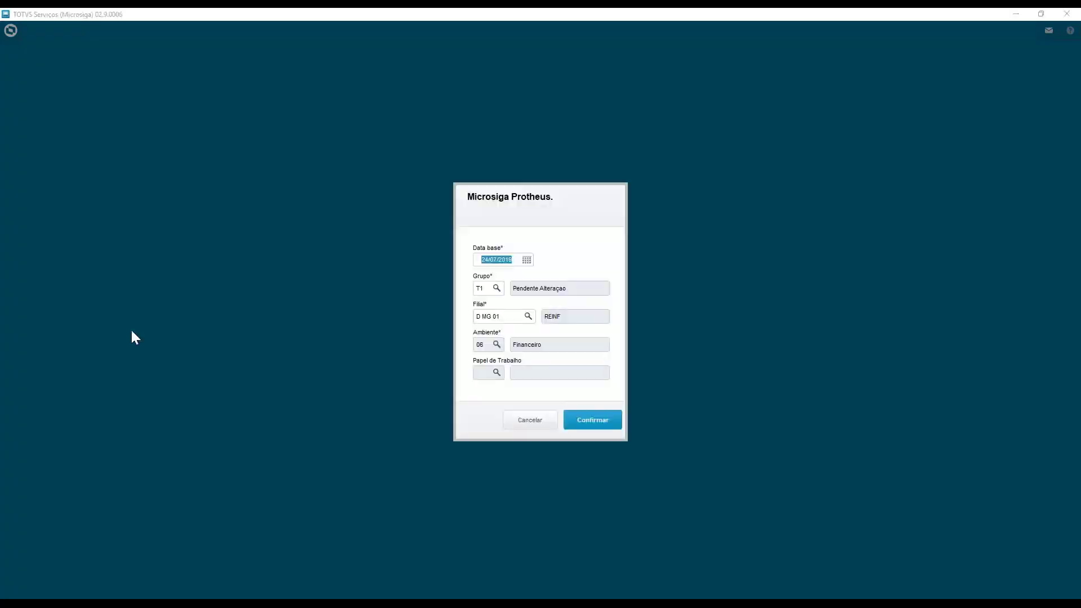
pyautogui.click(615, 422)
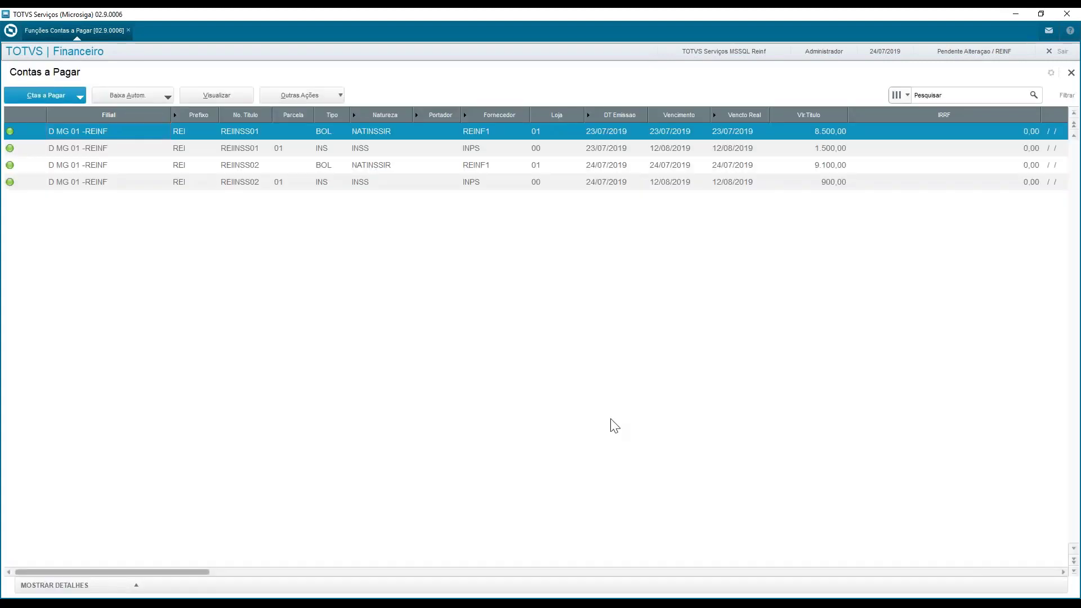
pyautogui.click(275, 166)
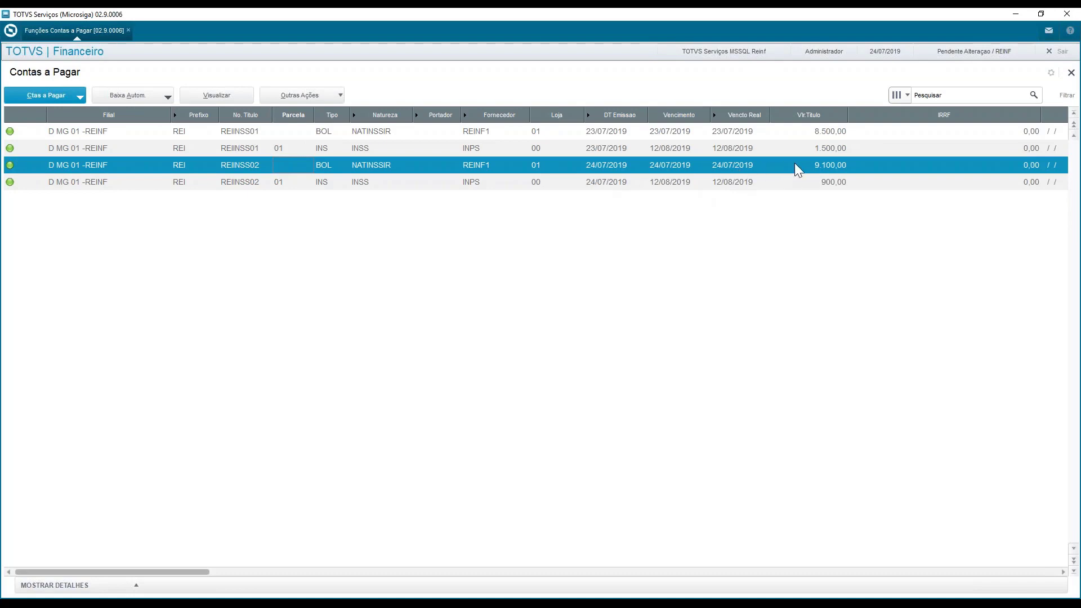
pyautogui.click(760, 151)
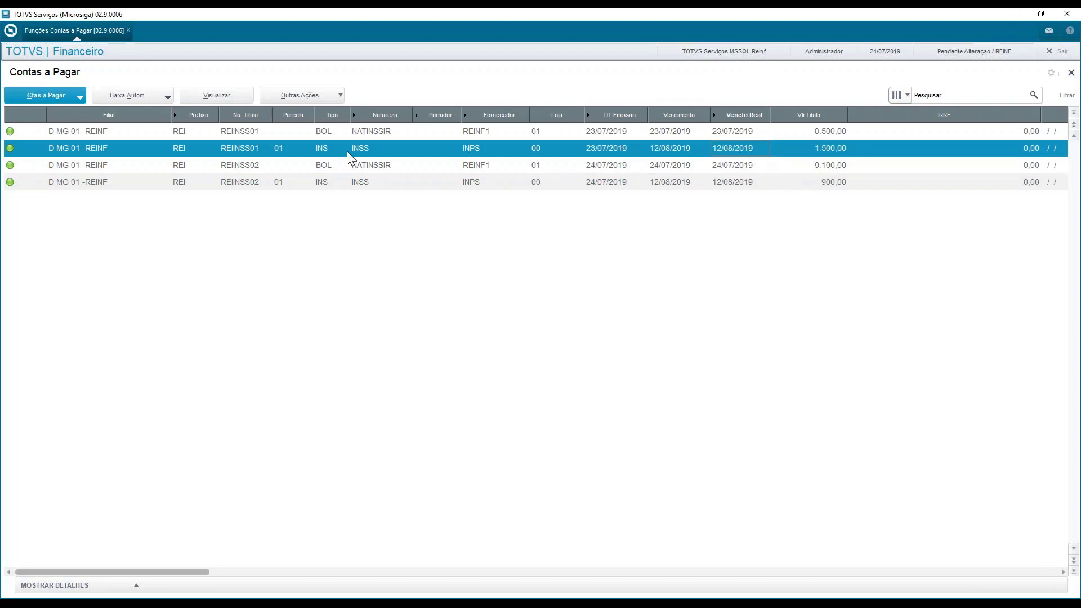
# Open the BOL title REIINSS01 for alteration and review its title value and INSS amount
pyautogui.click(240, 132)
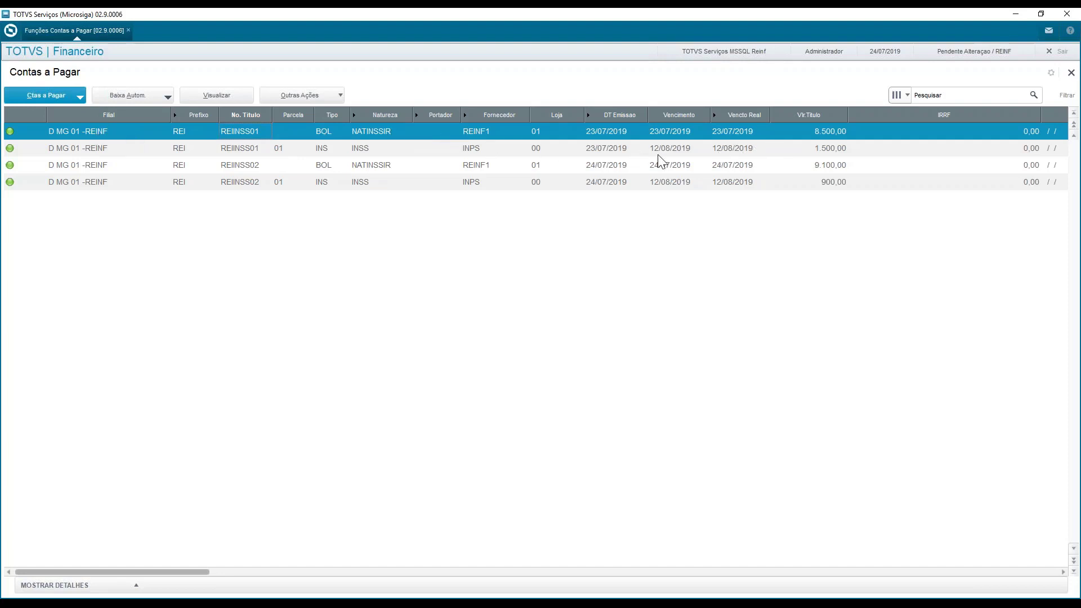
pyautogui.click(77, 97)
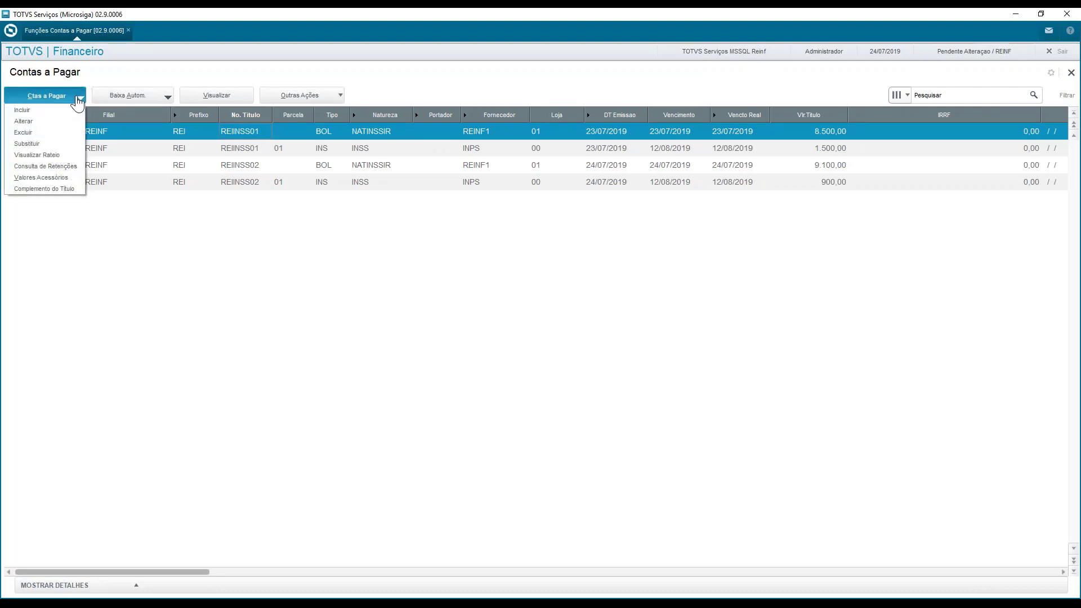
pyautogui.click(60, 122)
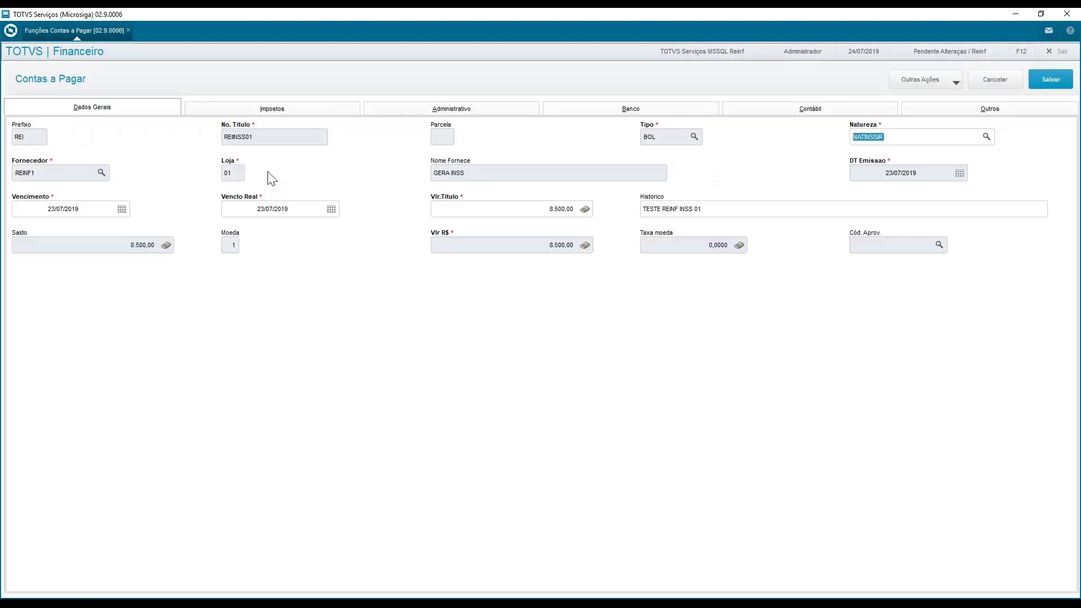
pyautogui.click(523, 209)
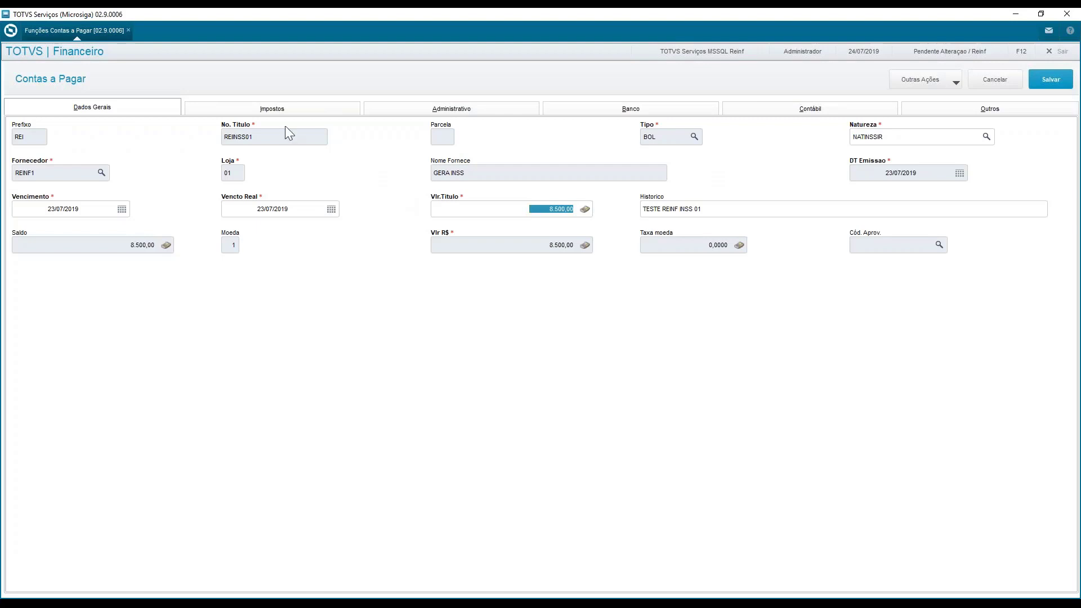
pyautogui.click(262, 110)
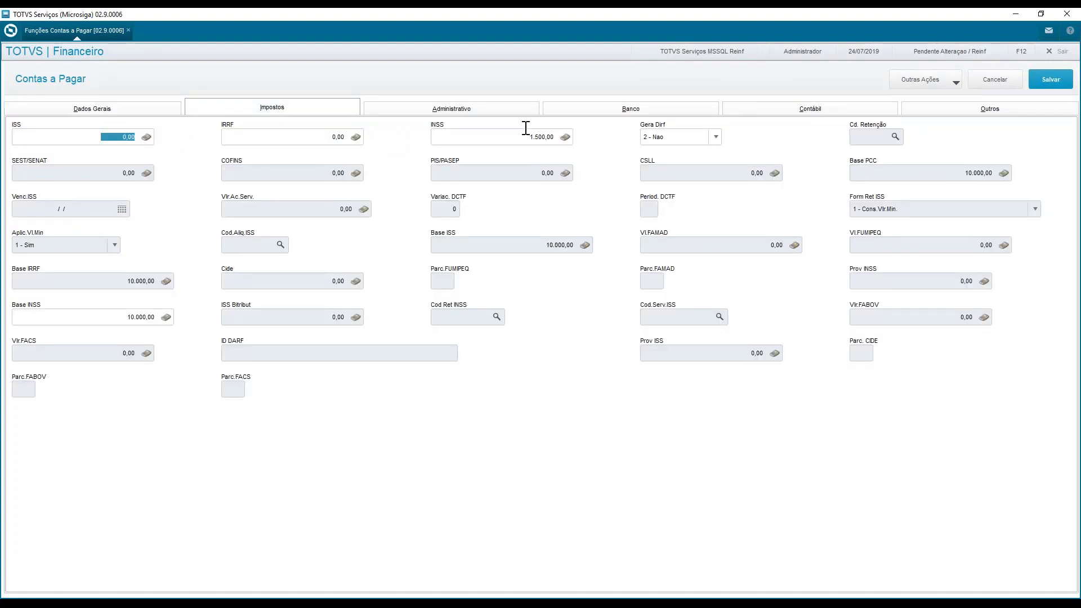
pyautogui.click(481, 141)
# Open the title's Complemento do Título and check the Tipo serviço in its REINF data
pyautogui.click(938, 82)
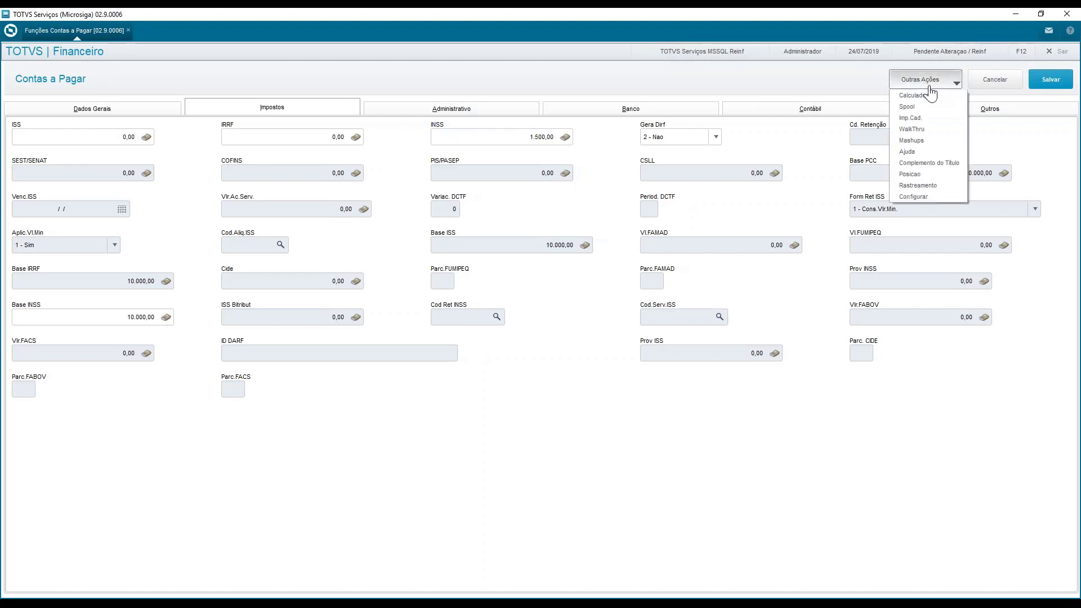
pyautogui.click(944, 166)
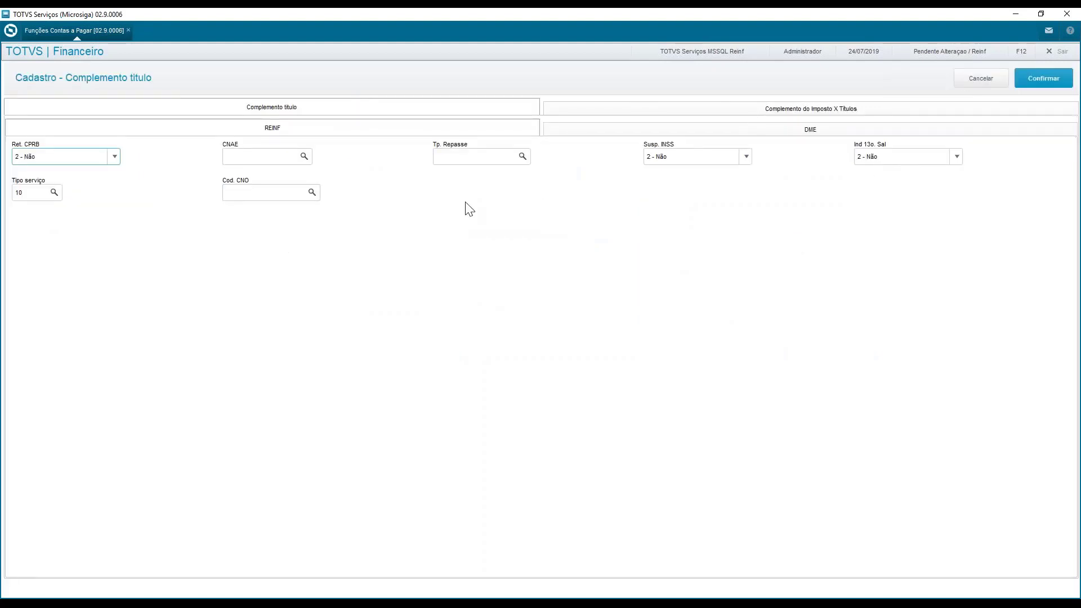
pyautogui.click(23, 197)
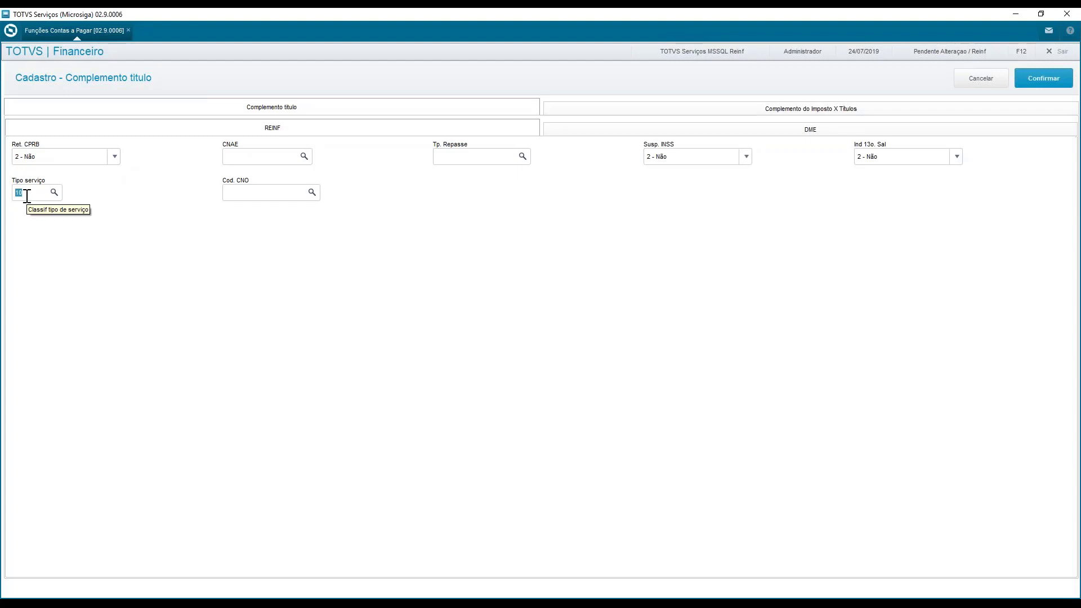
# Examine the tax complement linked to the title, covering its item, code, action, application, calculation method and complement description
pyautogui.click(637, 110)
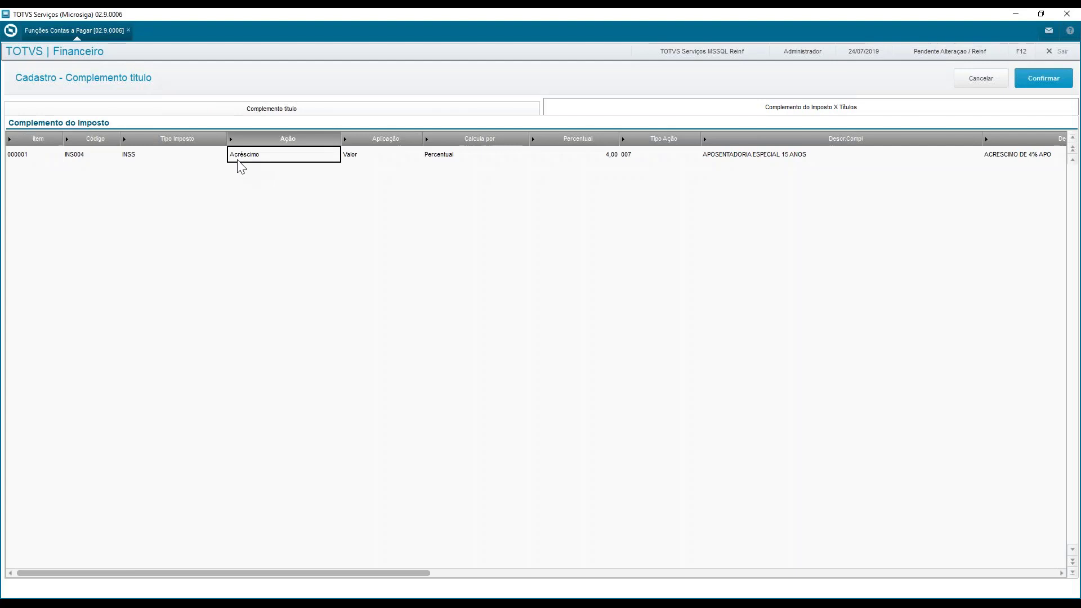
pyautogui.press('Left')
pyautogui.press('Left')
pyautogui.press('Left')
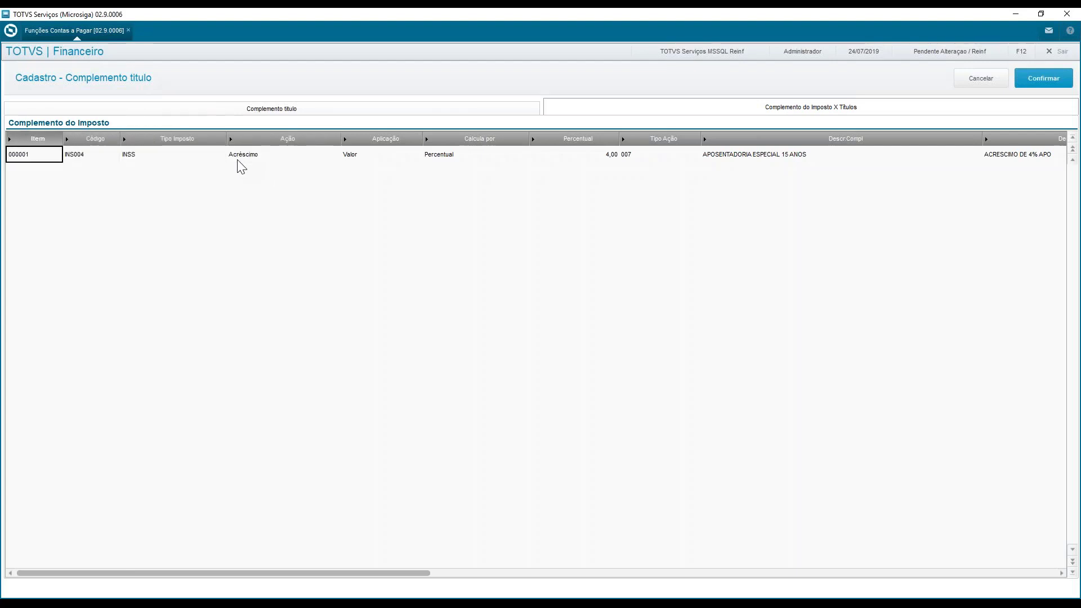
pyautogui.press('Right')
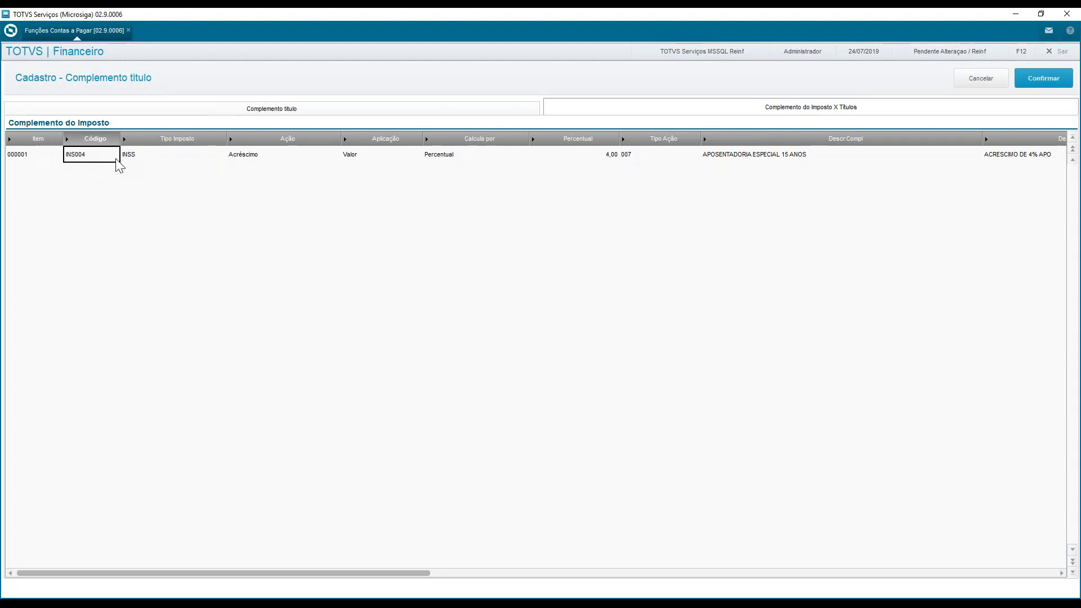
pyautogui.click(270, 158)
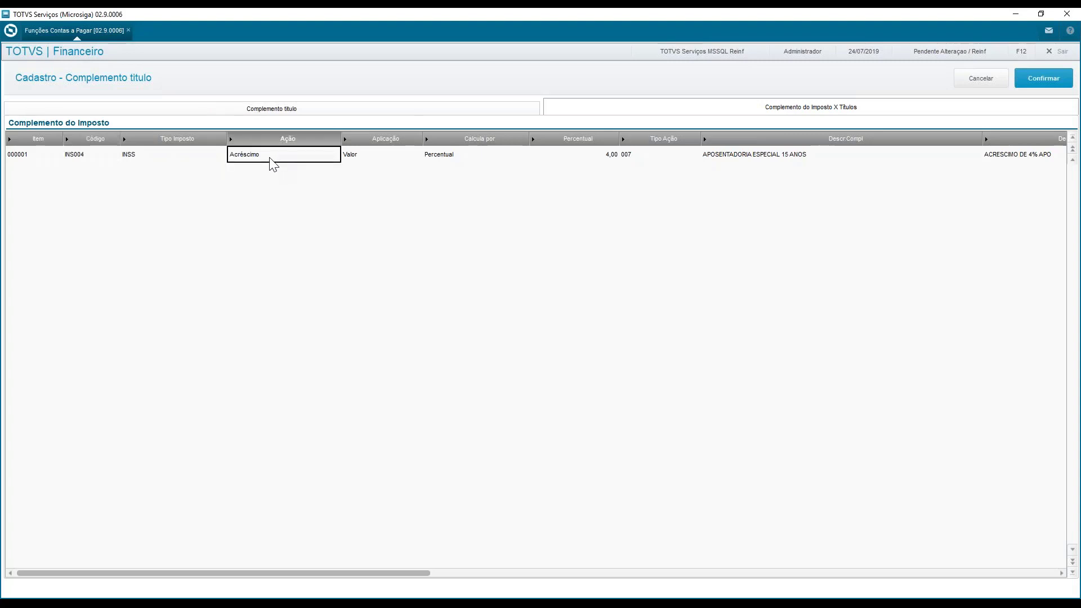
pyautogui.click(370, 165)
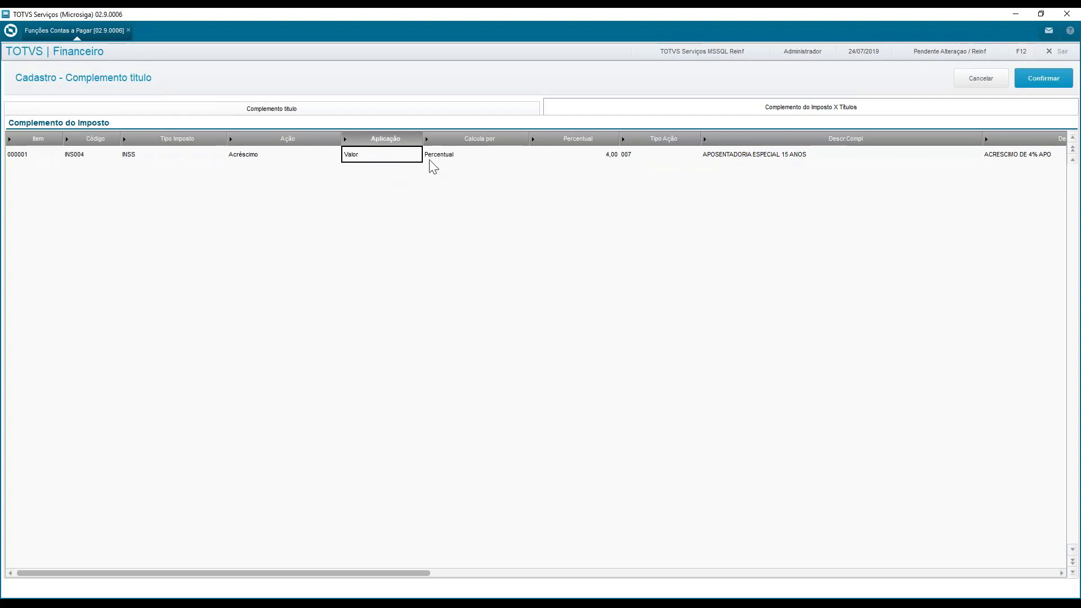
pyautogui.click(465, 162)
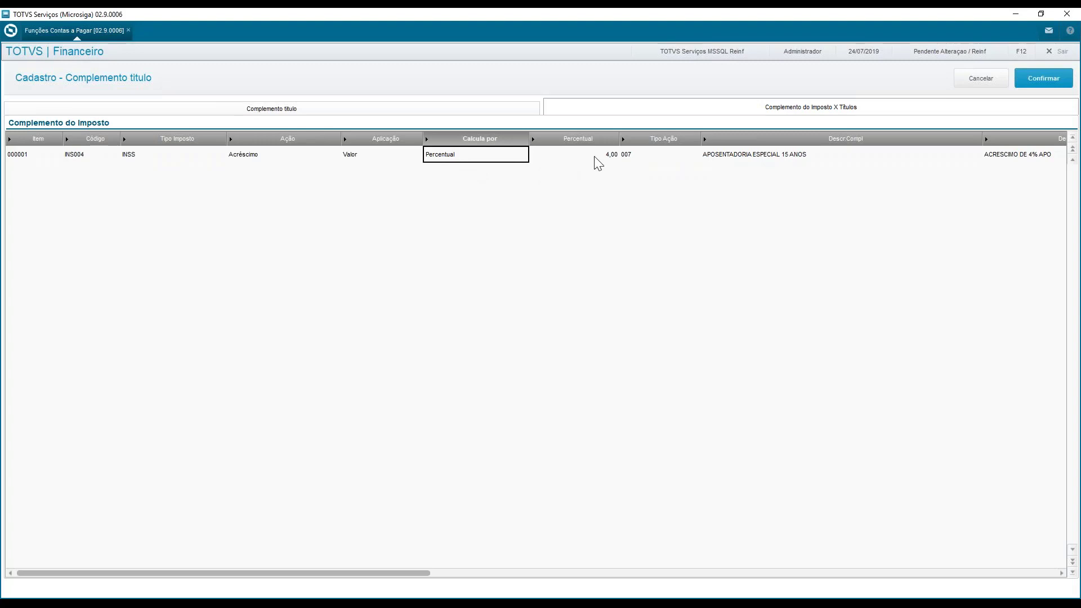
pyautogui.click(724, 157)
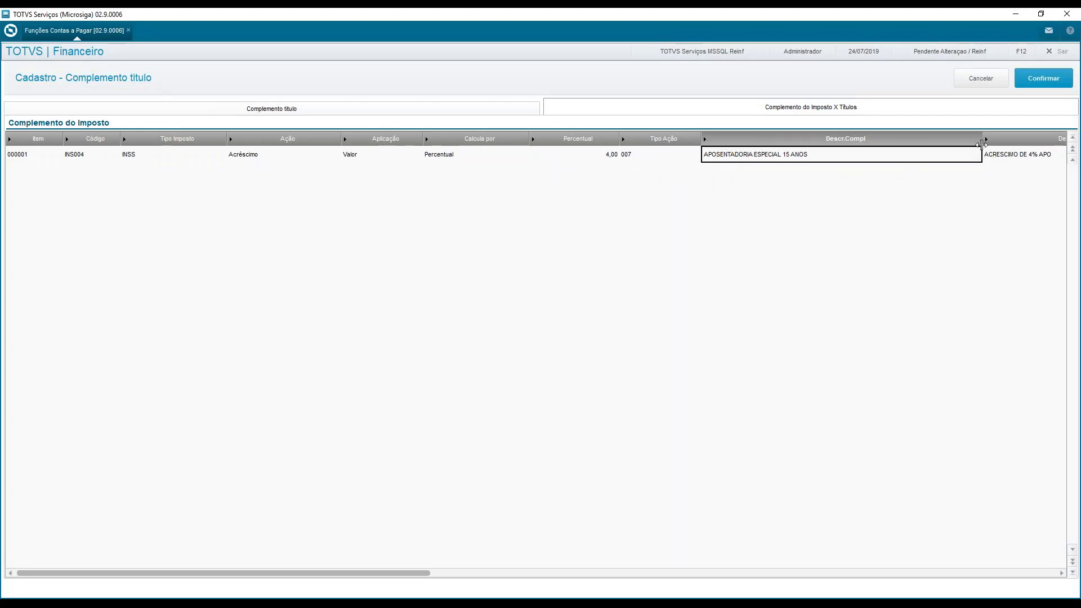
# Narrow the Calcula por, Percentual, Tipo Ação, Descr.Compl, Descrição, Base de Calc and Valor columns so they fit in the grid
pyautogui.moveTo(981, 140); pyautogui.dragTo(834, 152)
pyautogui.moveTo(526, 138); pyautogui.dragTo(465, 140)
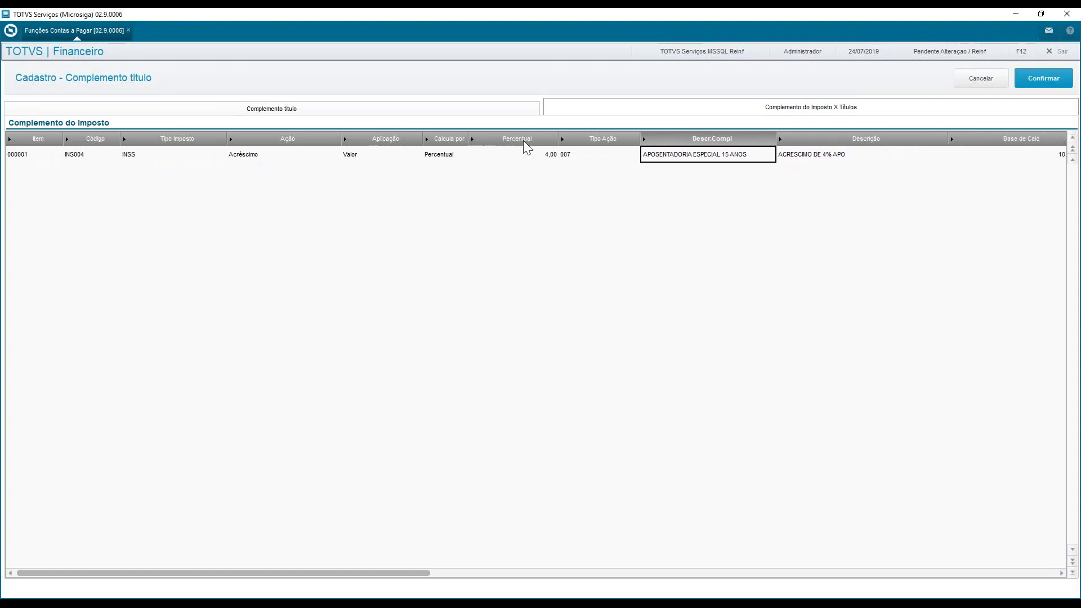
pyautogui.moveTo(564, 140); pyautogui.dragTo(528, 147)
pyautogui.moveTo(604, 147); pyautogui.dragTo(571, 147)
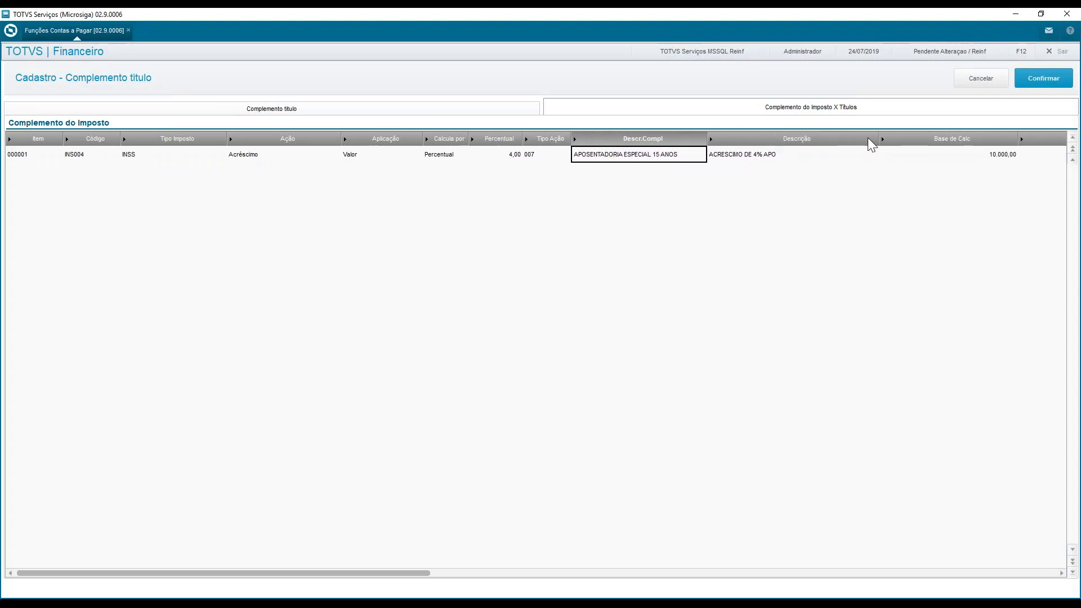
pyautogui.moveTo(881, 140); pyautogui.dragTo(789, 140)
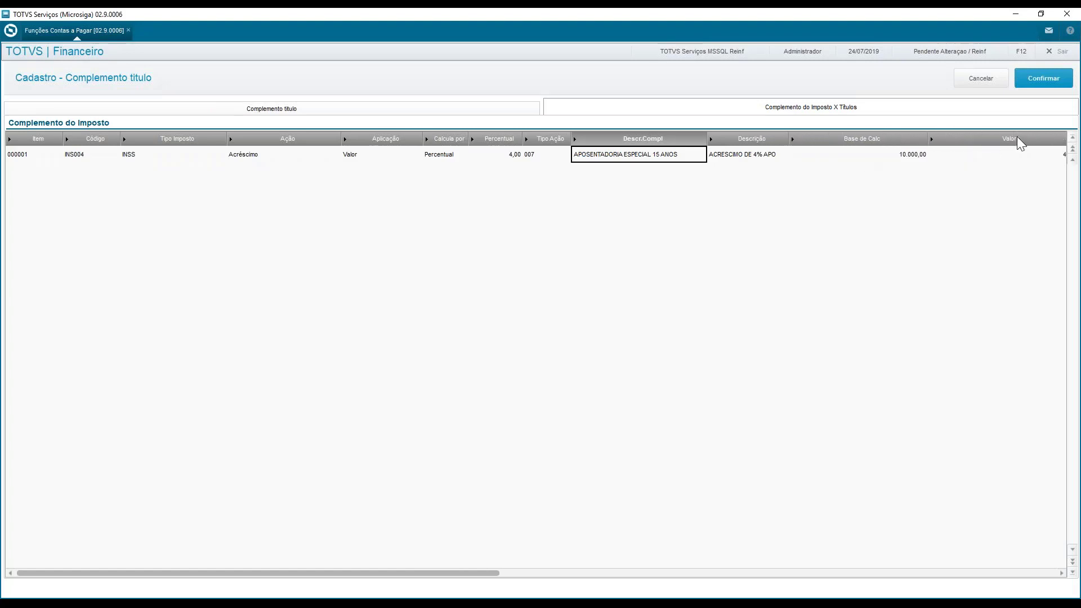
pyautogui.moveTo(929, 139); pyautogui.dragTo(845, 140)
pyautogui.moveTo(1004, 140); pyautogui.dragTo(907, 144)
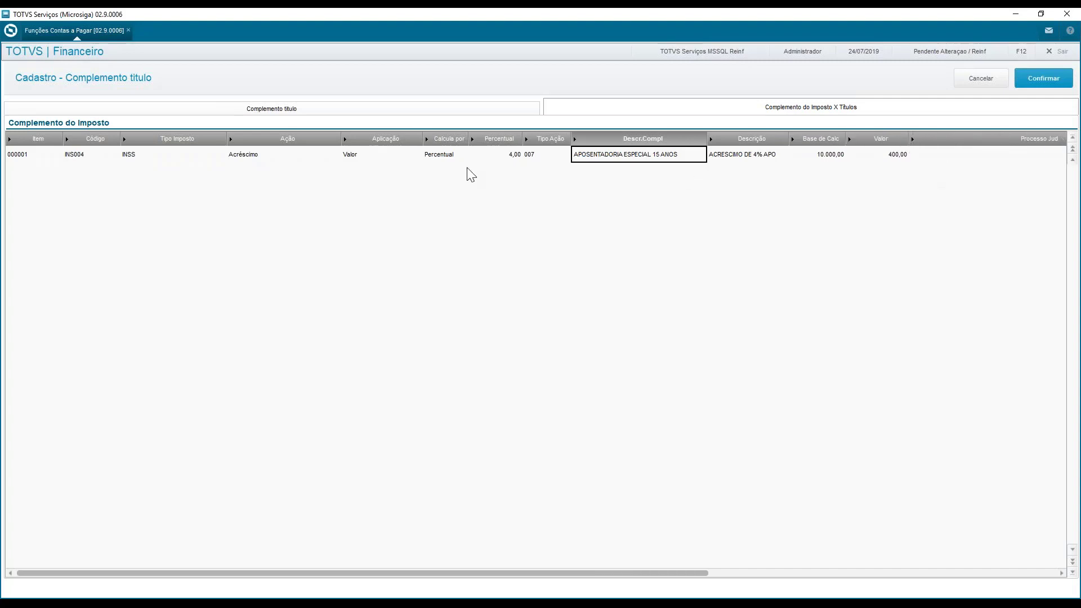
# Review the INS004 complement's action, application, calculation method, percentage, calculation base and value
pyautogui.click(289, 157)
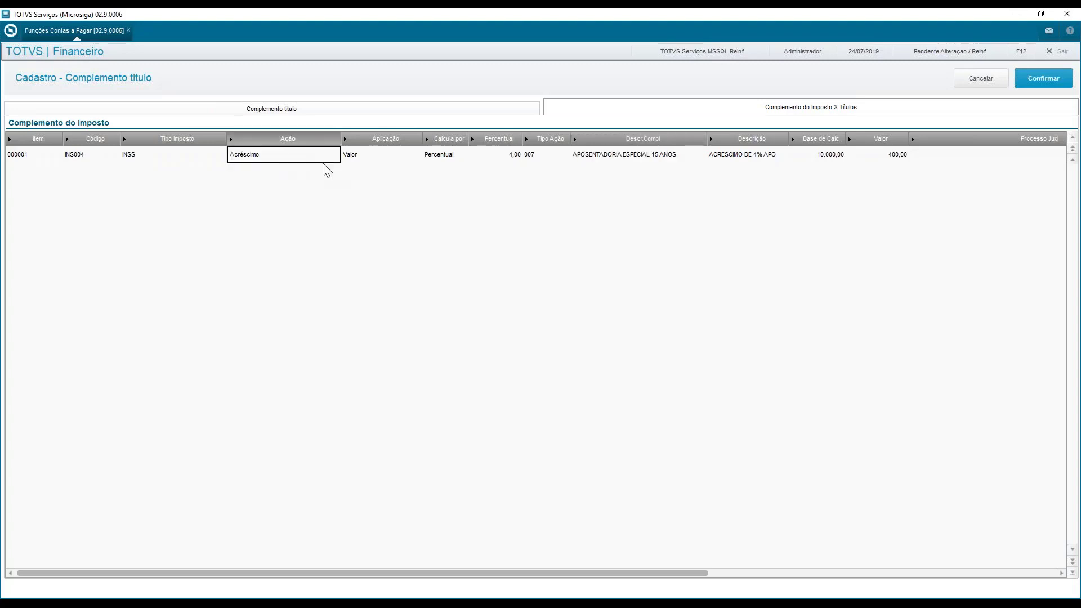
pyautogui.click(397, 158)
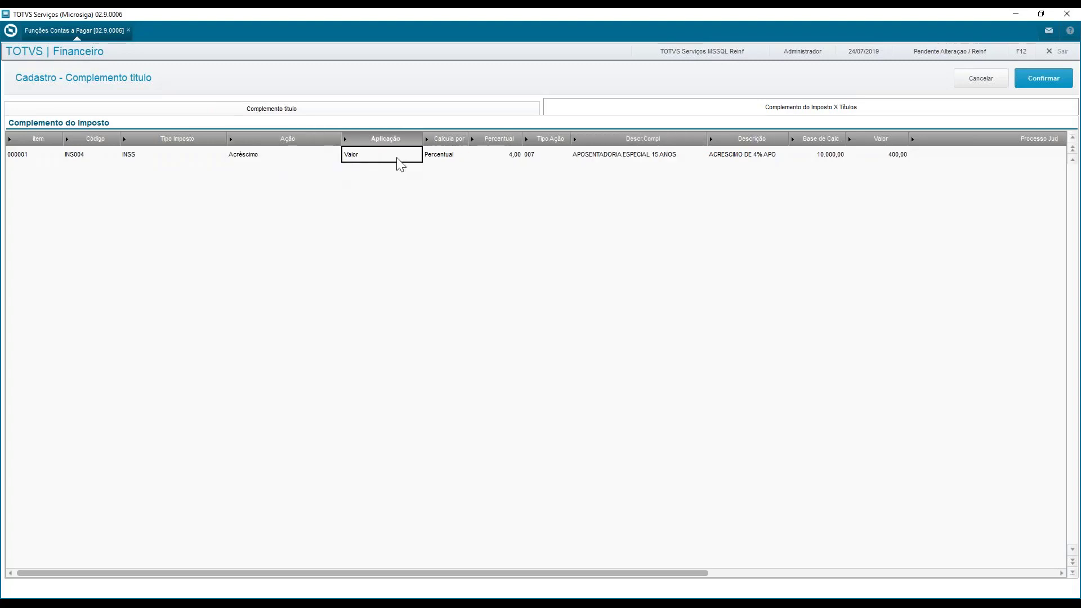
pyautogui.click(445, 159)
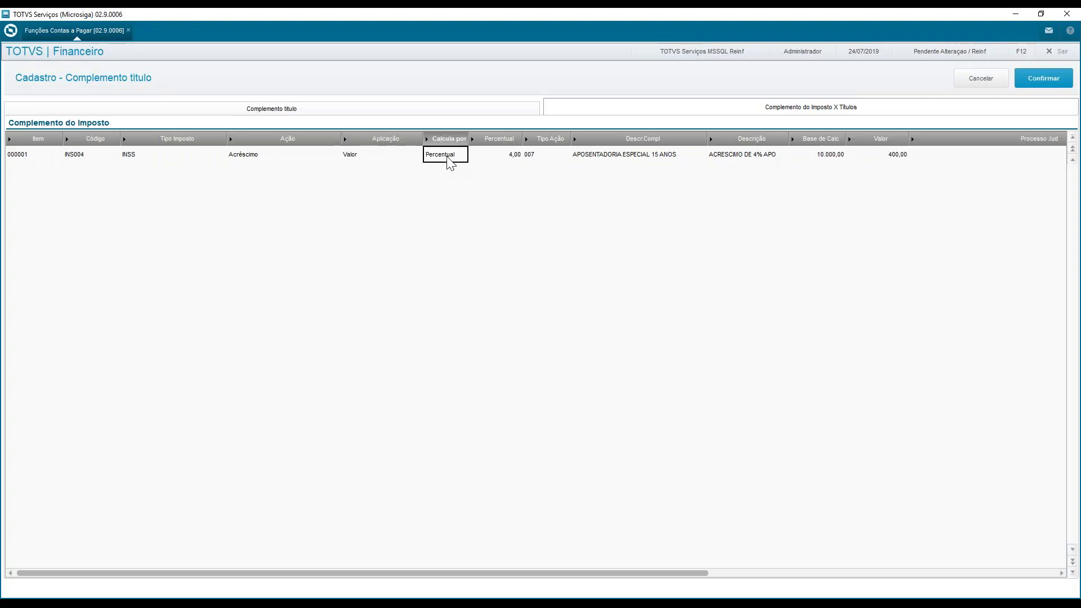
pyautogui.click(508, 161)
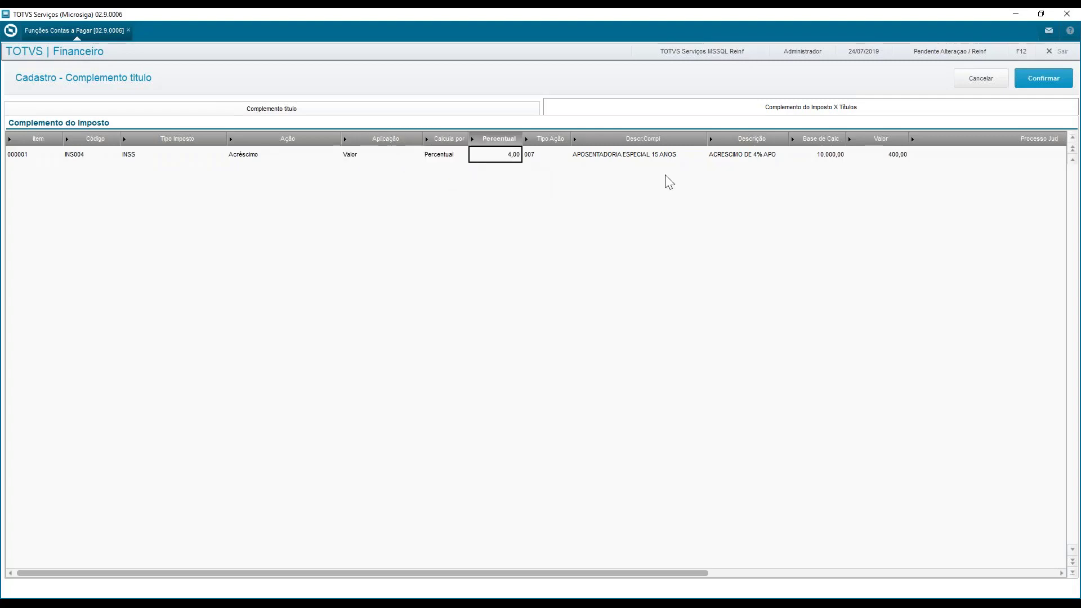
pyautogui.click(839, 158)
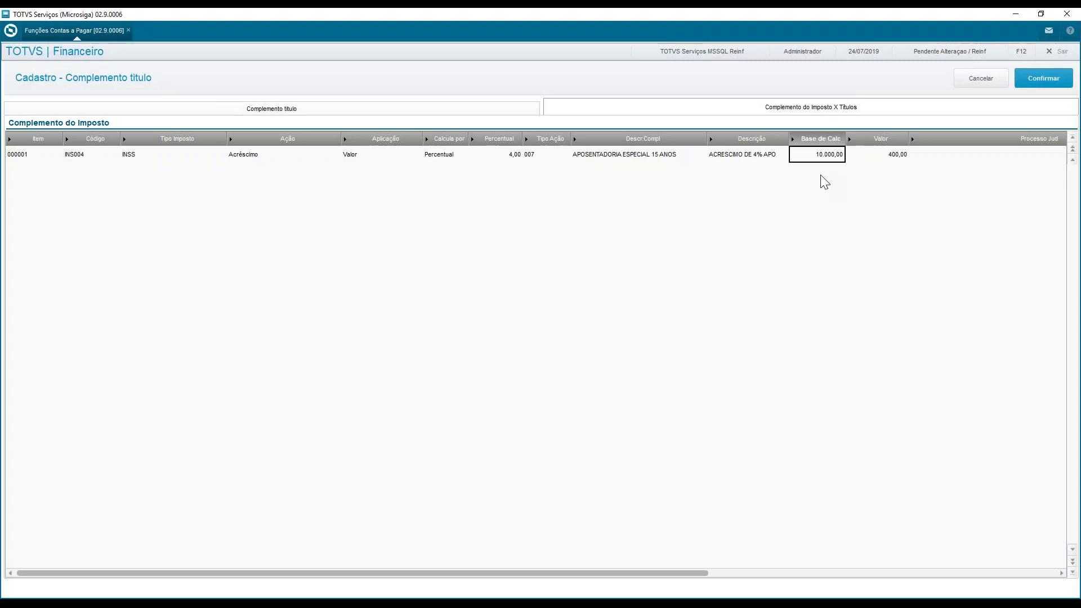
pyautogui.click(888, 159)
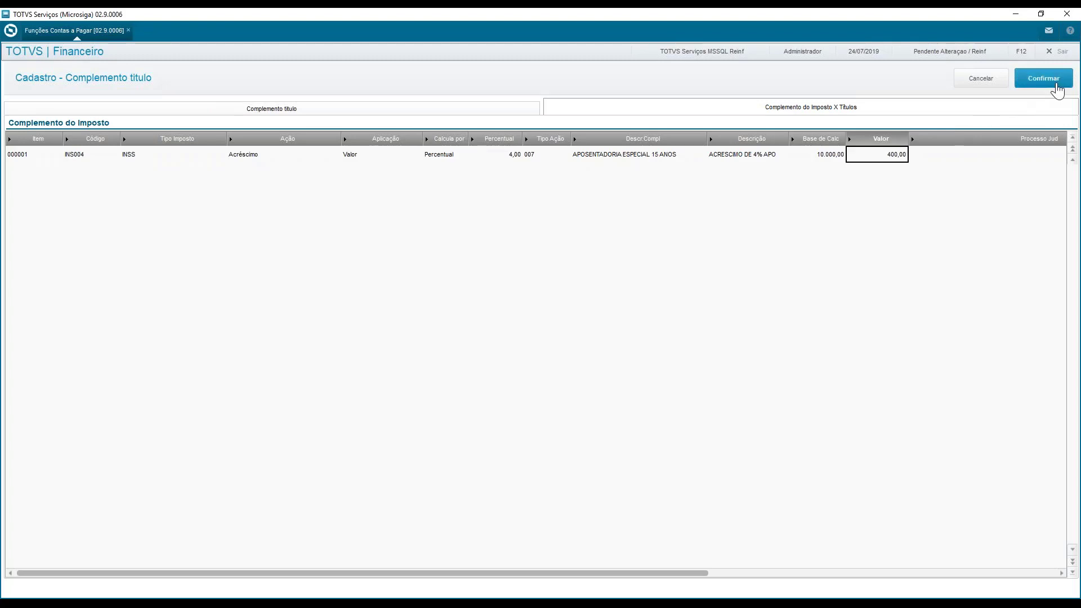
# Try to confirm the title complement, and leave both the complement and the title form without saving
pyautogui.click(1041, 85)
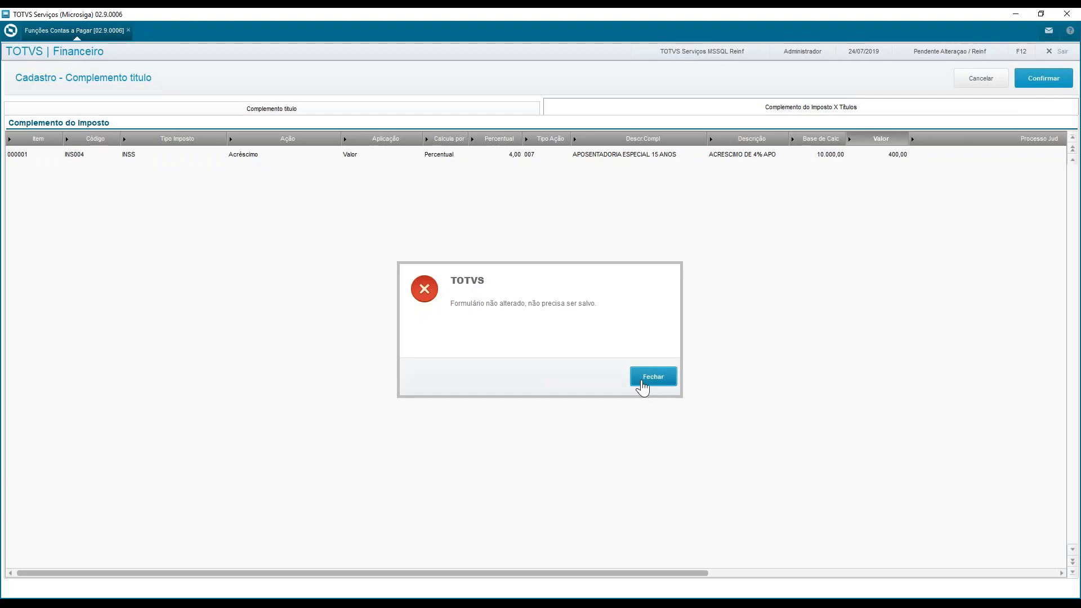
pyautogui.click(642, 385)
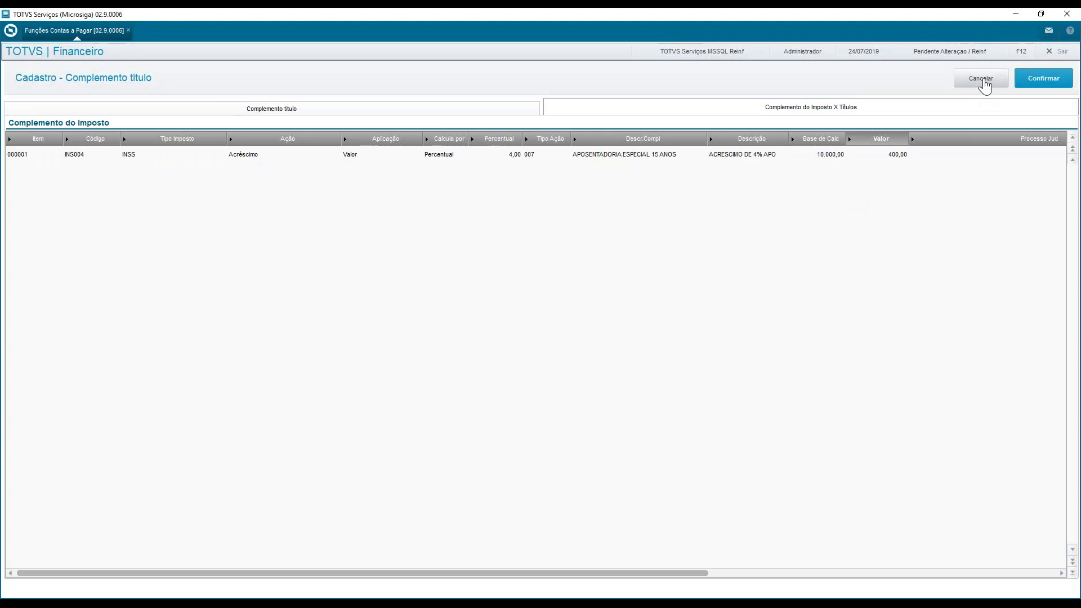
pyautogui.click(984, 84)
pyautogui.click(490, 139)
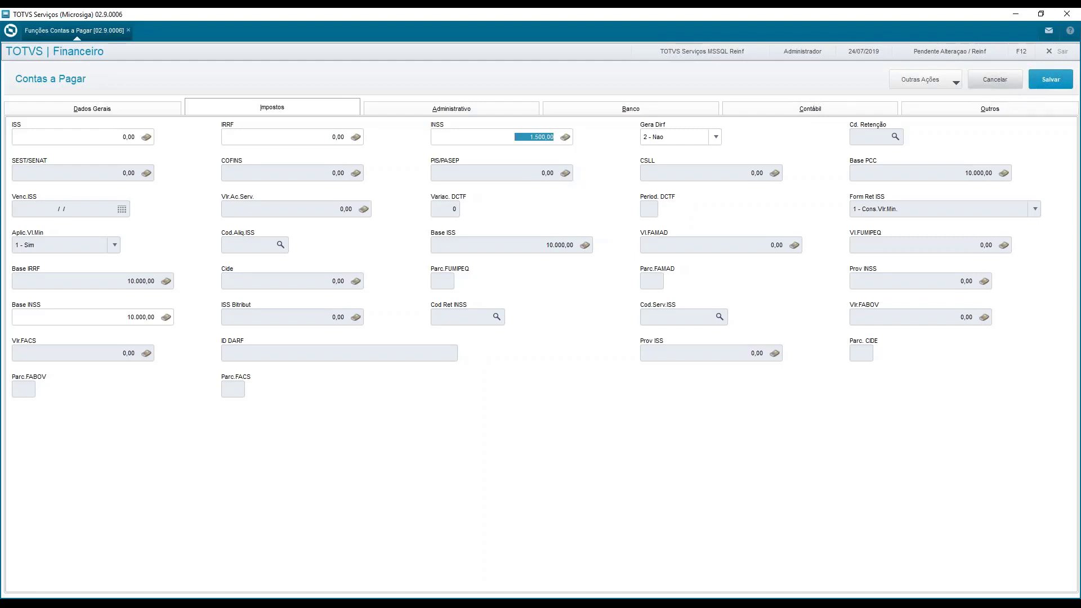
pyautogui.click(984, 80)
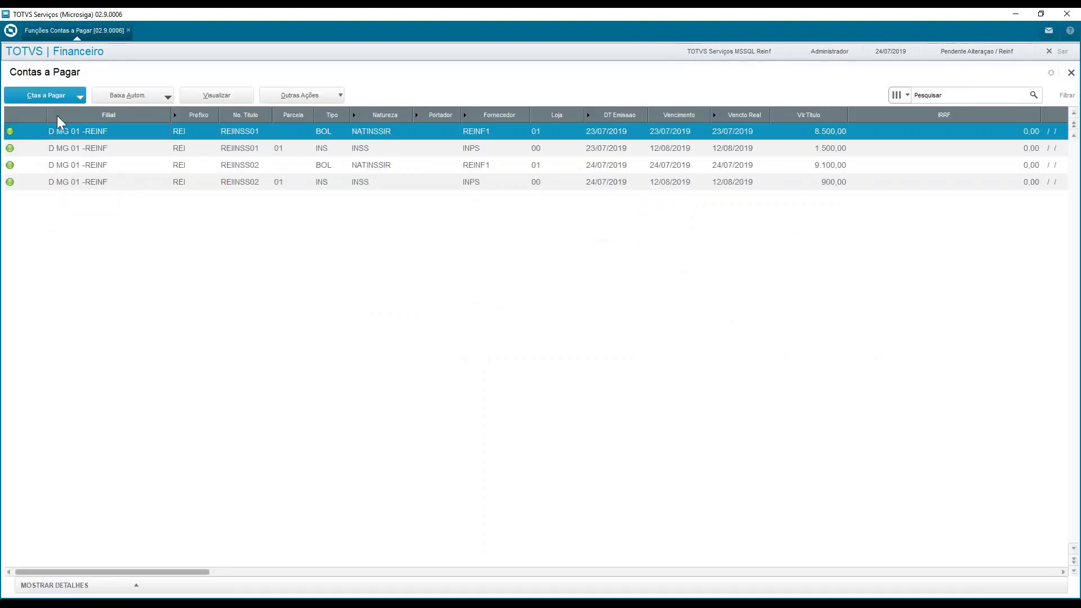
# Start a new accounts payable title with prefix TST, number TST01 and type BOL
pyautogui.click(49, 91)
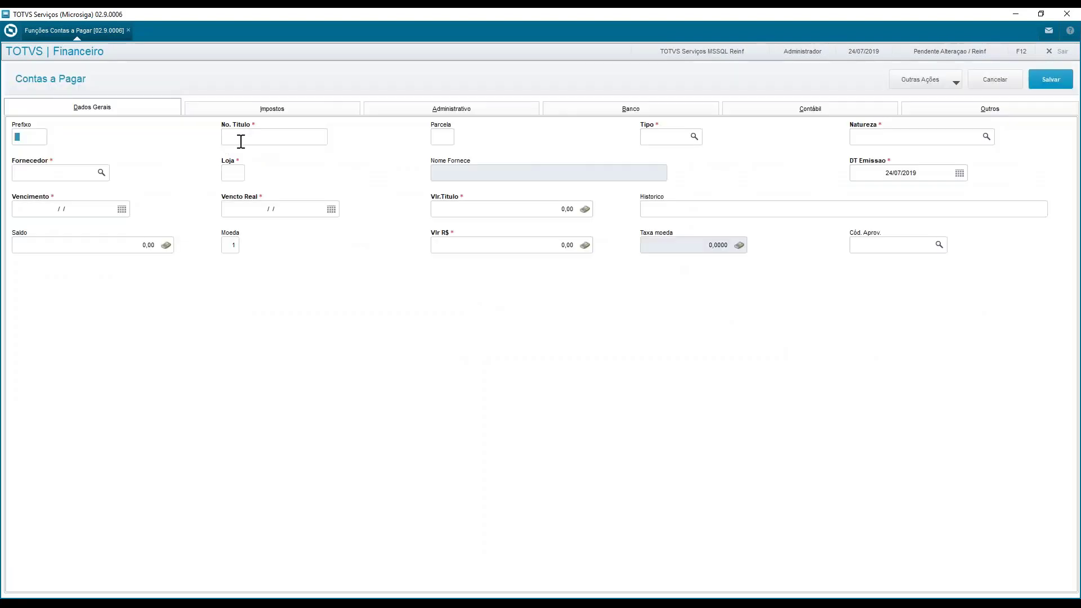
pyautogui.write('TST')
pyautogui.write('TSE')
pyautogui.press('BackSpace')
pyautogui.press('BackSpace')
pyautogui.write('ST01')
pyautogui.press('Tab')
pyautogui.press('Tab')
pyautogui.write('BOL')
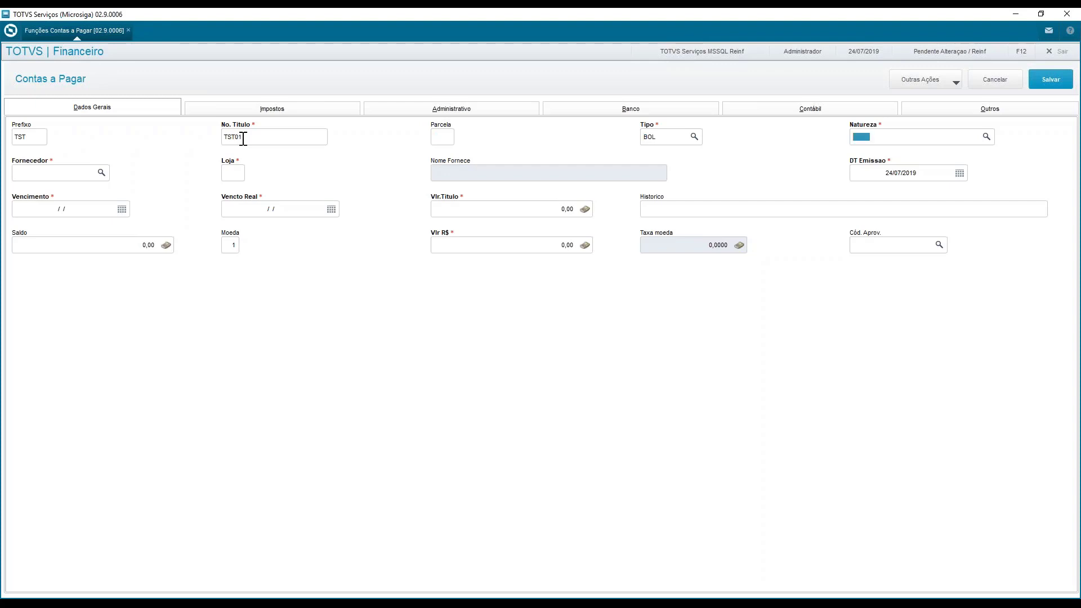
# Look up the available naturezas and assign NATINSSIR (GERA IR E INSS) to the new title
pyautogui.press('F3')
pyautogui.press('Down')
pyautogui.press('Down')
pyautogui.press('Down')
pyautogui.press('Down')
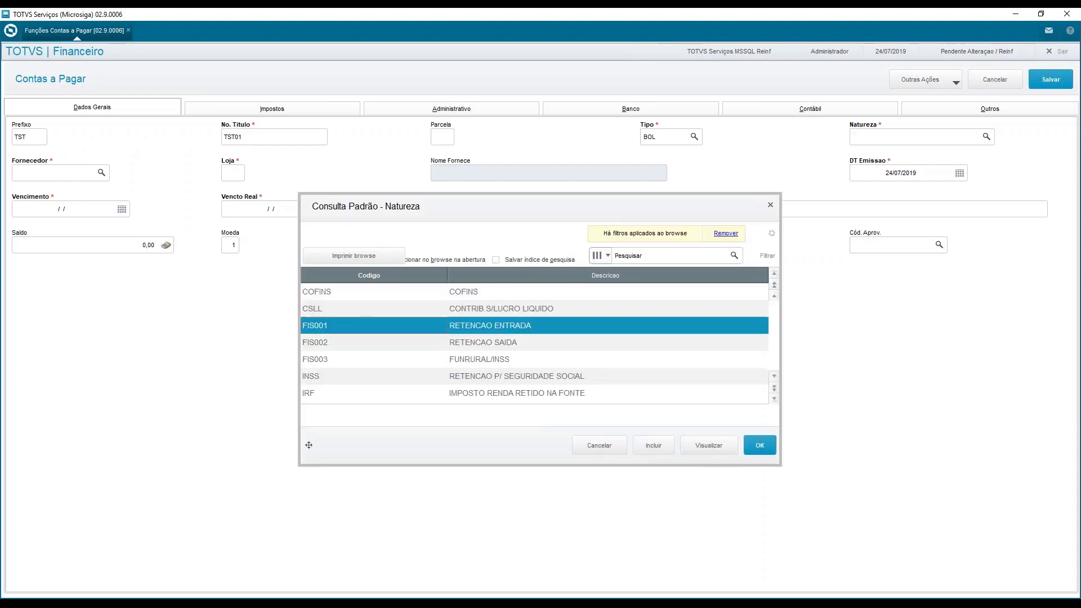
pyautogui.press('Down')
pyautogui.press('Down')
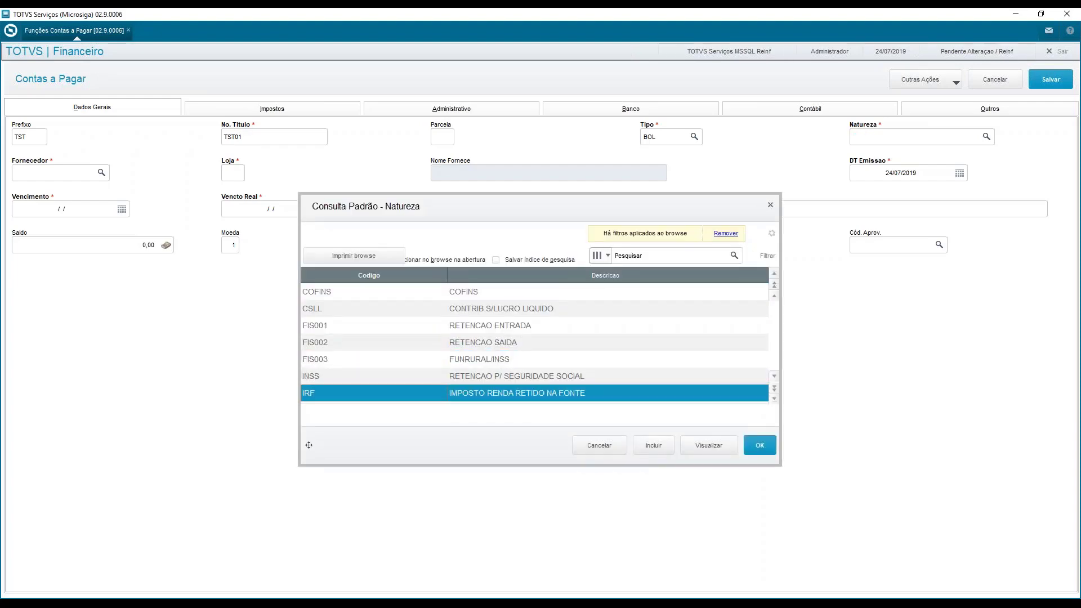
pyautogui.press('Down')
pyautogui.press('Down')
pyautogui.press('Down')
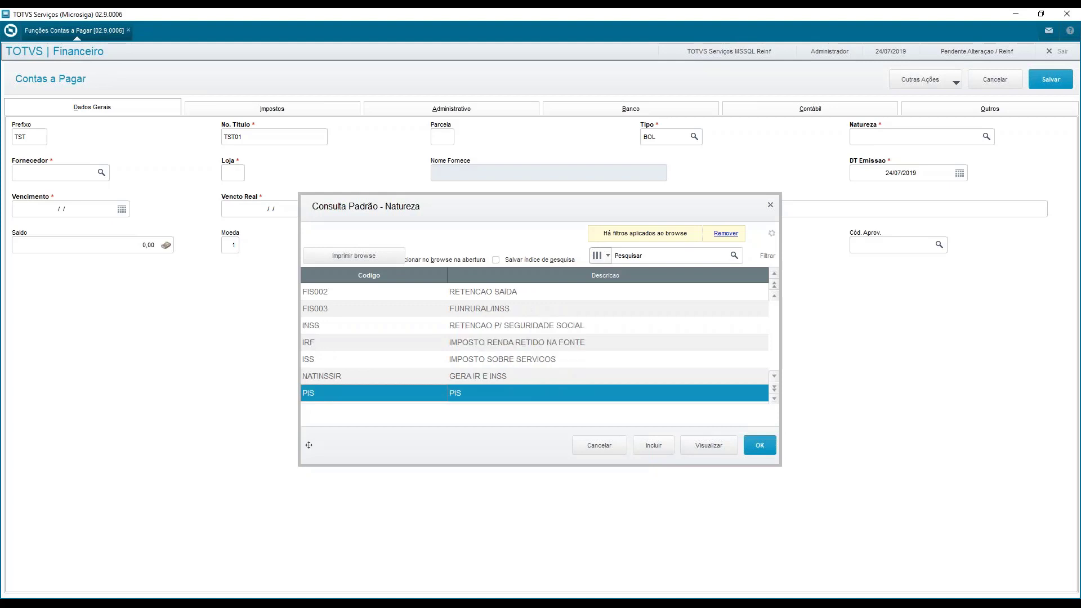
pyautogui.press('Up')
pyautogui.press('Return')
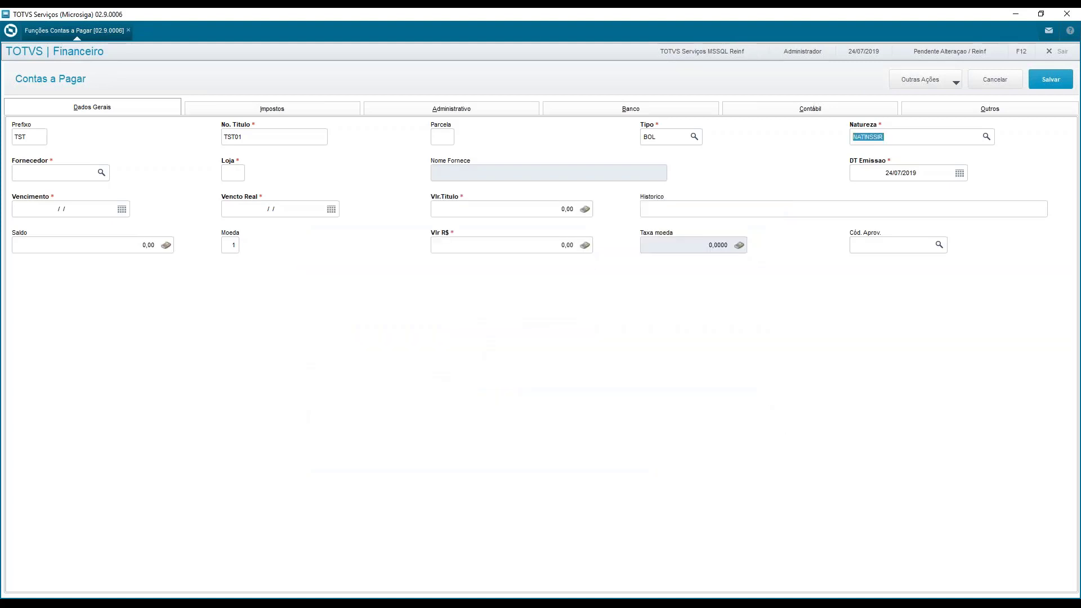
# Look up the suppliers and assign REINF1 (GERA INSS), loja 01, to the new title
pyautogui.press('Tab')
pyautogui.press('F3')
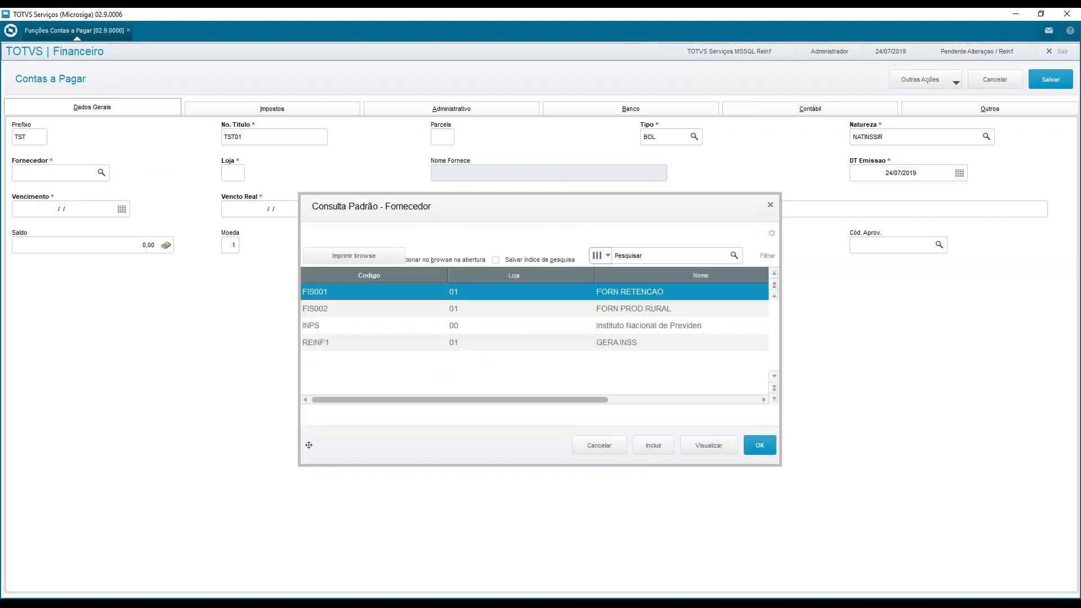
pyautogui.press('Down')
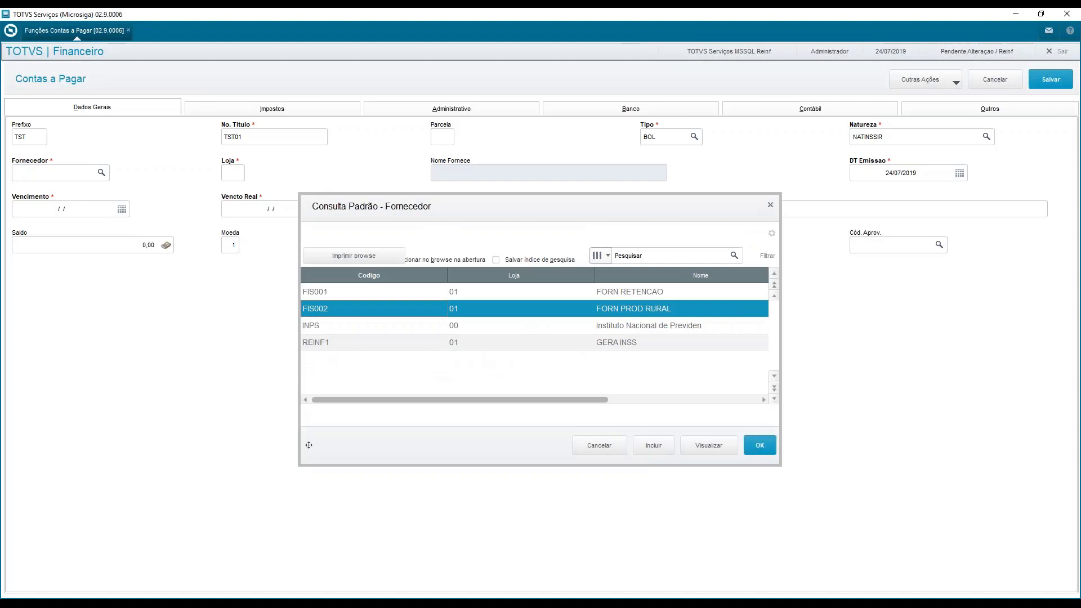
pyautogui.press('Down')
pyautogui.press('Down')
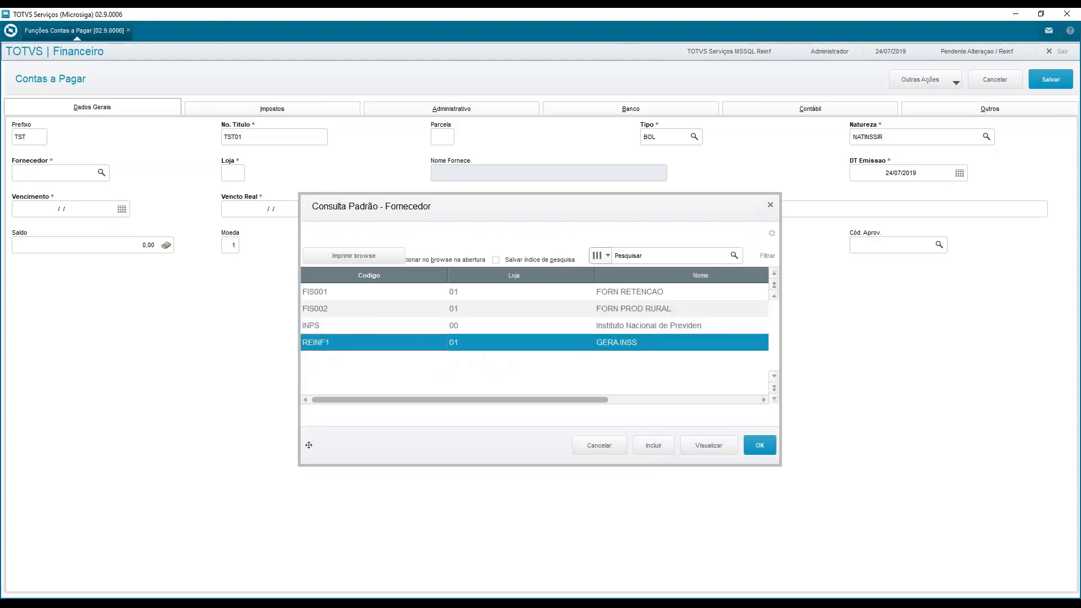
pyautogui.press('Return')
pyautogui.press('Tab')
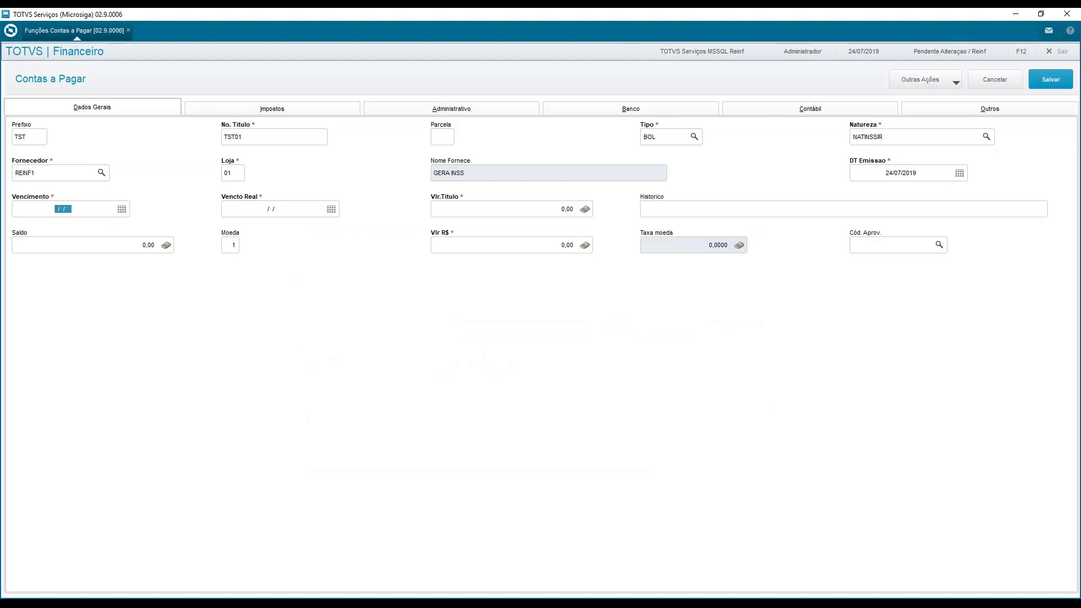
# Set the title's due date (Vencimento) to 24/07/2019
pyautogui.press('Tab')
pyautogui.hotkey('shift', 'Tab')
pyautogui.press('F3')
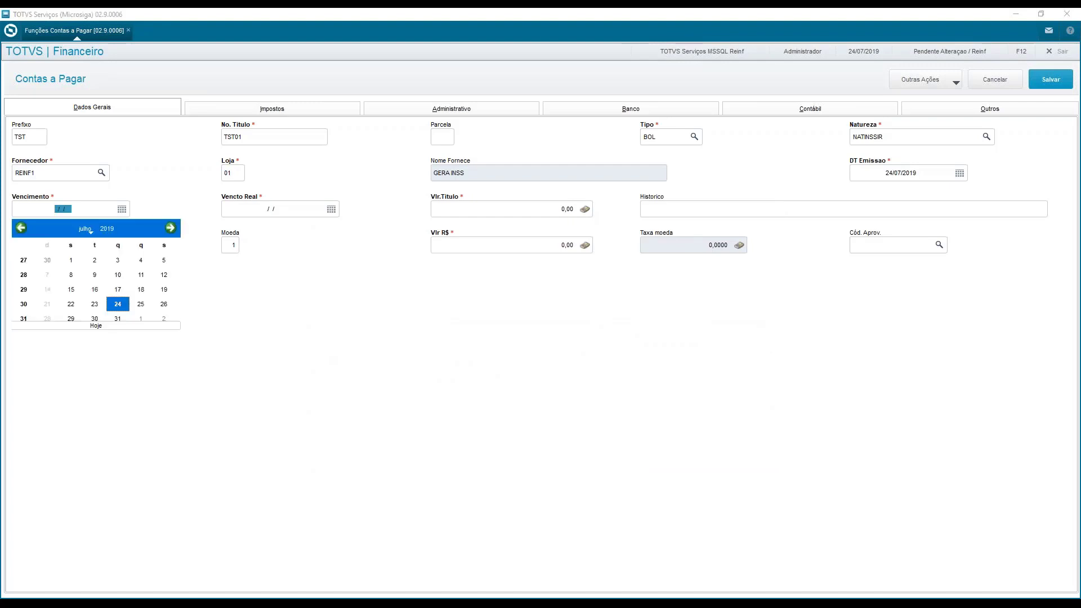
pyautogui.press('Return')
pyautogui.press('Tab')
# Set the title value to 10.000,00 and check the INSS amount among the title's taxes
pyautogui.press('Tab')
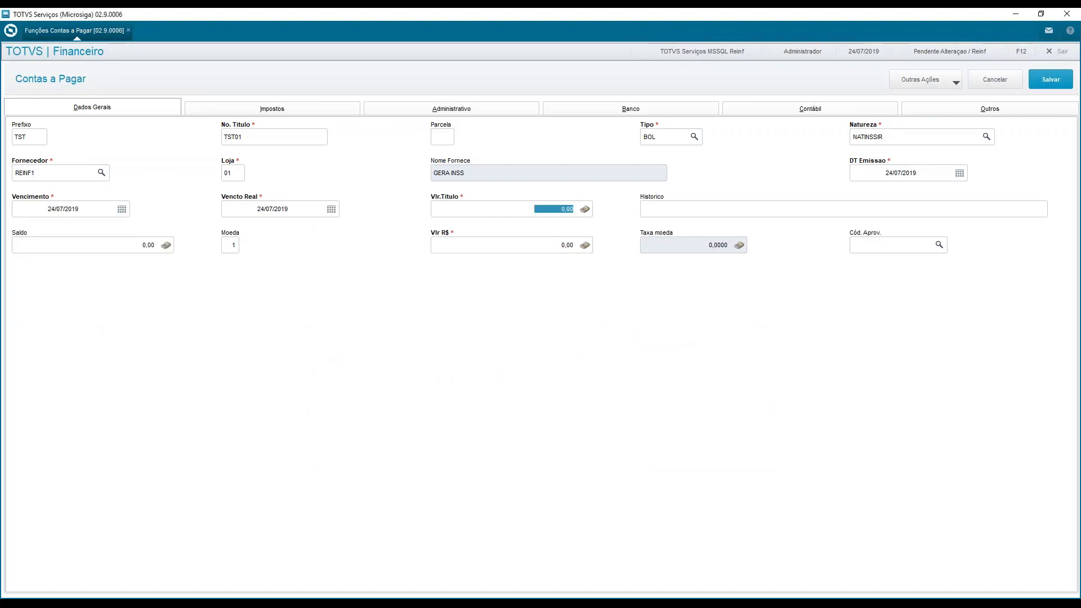
pyautogui.write('10.000')
pyautogui.press('Tab')
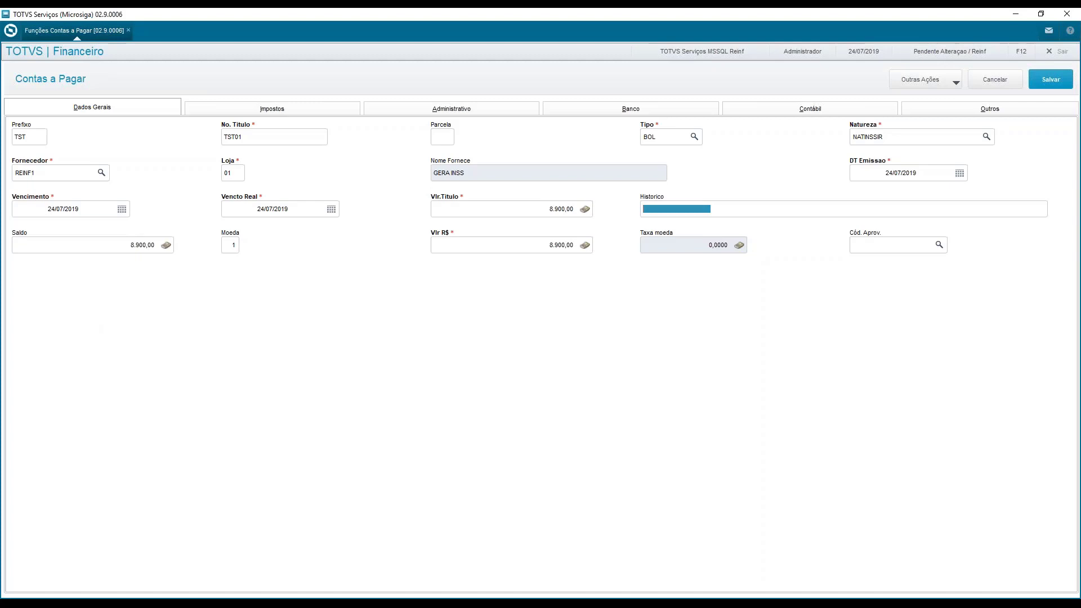
pyautogui.click(288, 111)
pyautogui.click(519, 137)
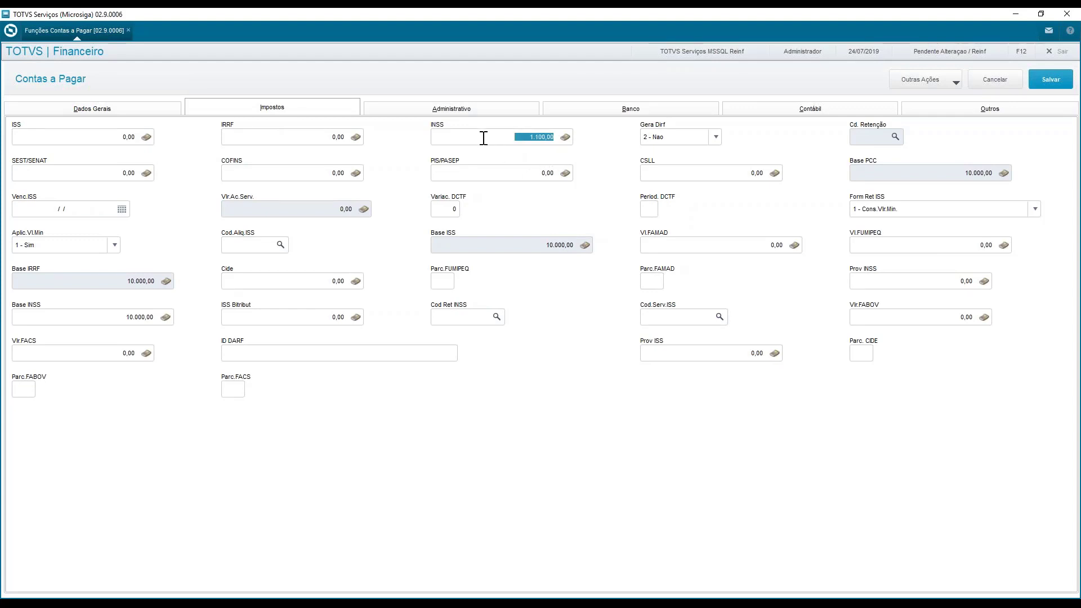
# Open the title complement and set its REINF service type to 05 (Digitação)
pyautogui.click(933, 77)
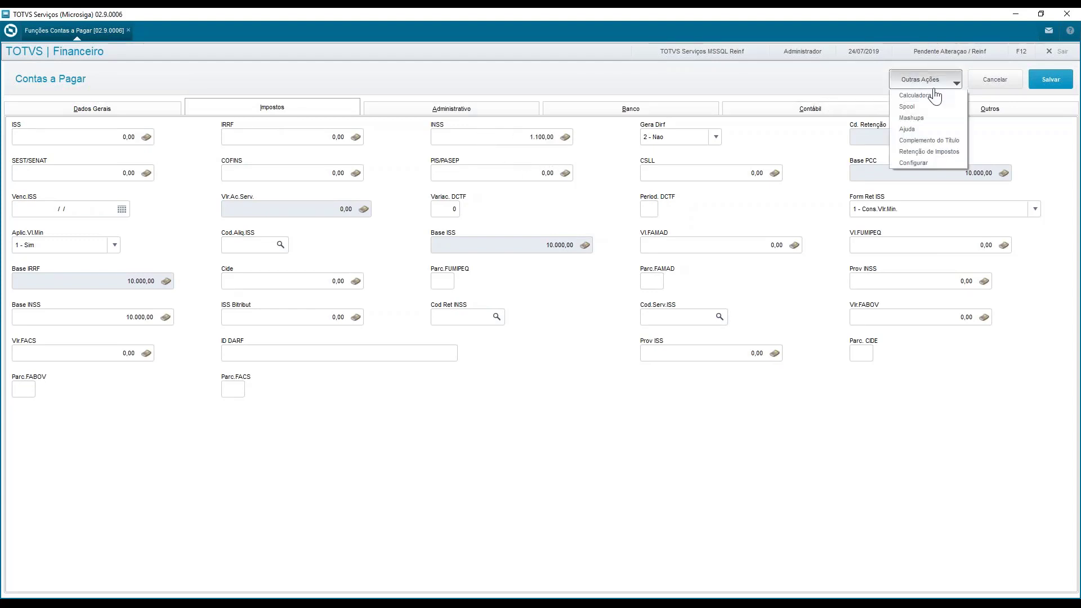
pyautogui.click(930, 142)
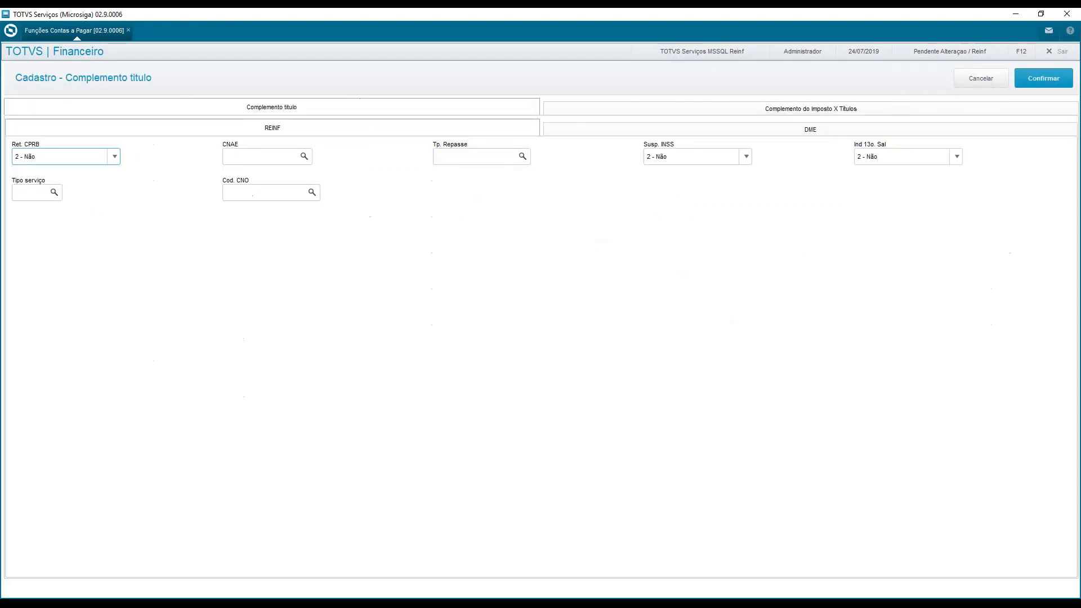
pyautogui.click(51, 193)
pyautogui.click(54, 192)
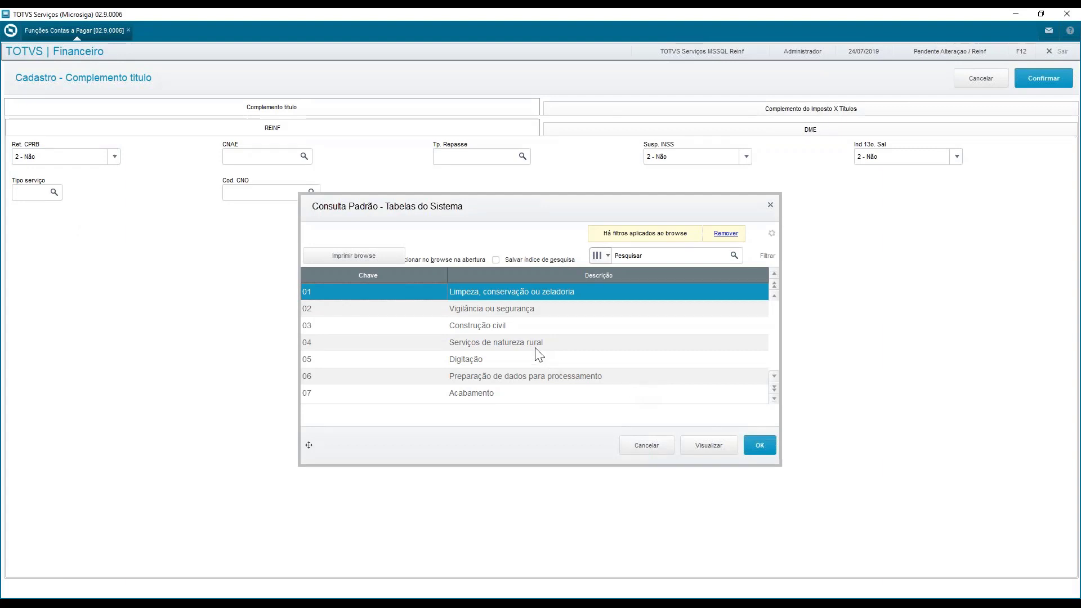
pyautogui.doubleClick(488, 363)
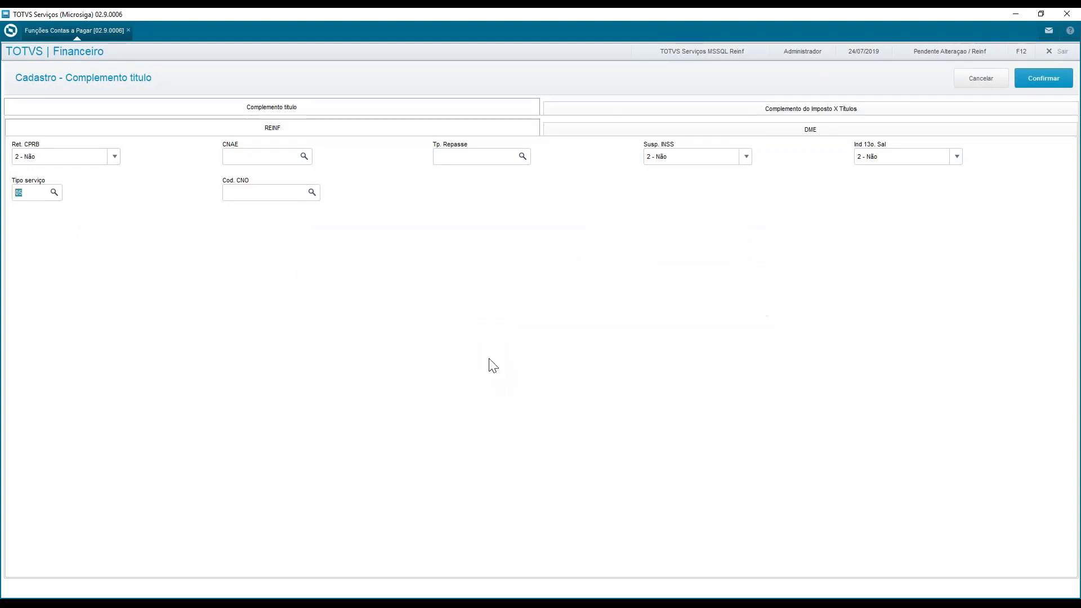
# Assign the INSS complement INS004 to the first item of the title's tax complements
pyautogui.click(639, 113)
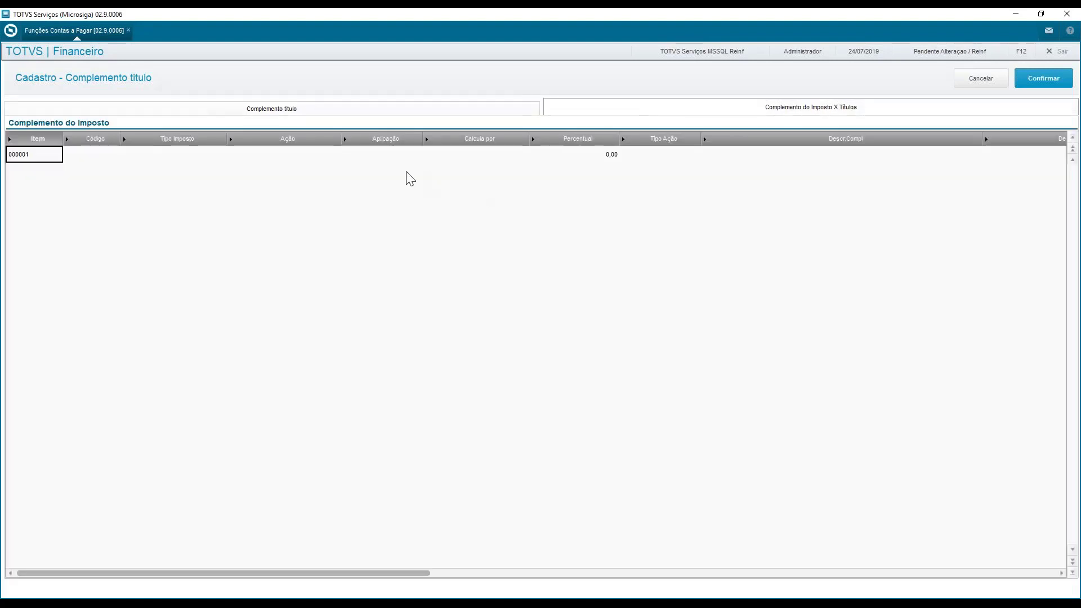
pyautogui.click(106, 155)
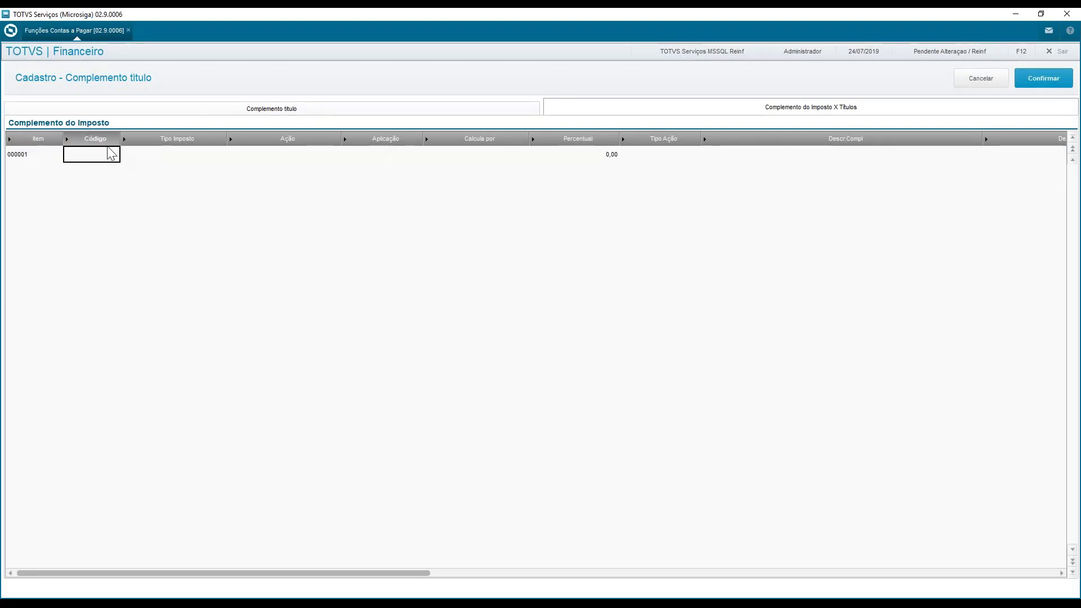
pyautogui.doubleClick(112, 153)
pyautogui.click(113, 154)
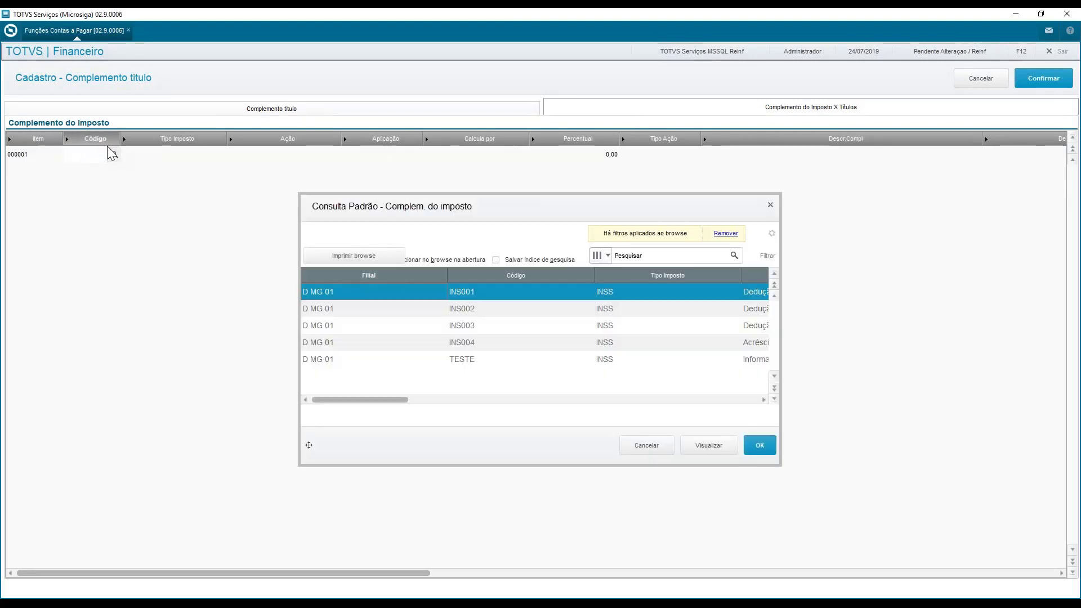
pyautogui.press('Down')
pyautogui.press('Down')
pyautogui.press('Down')
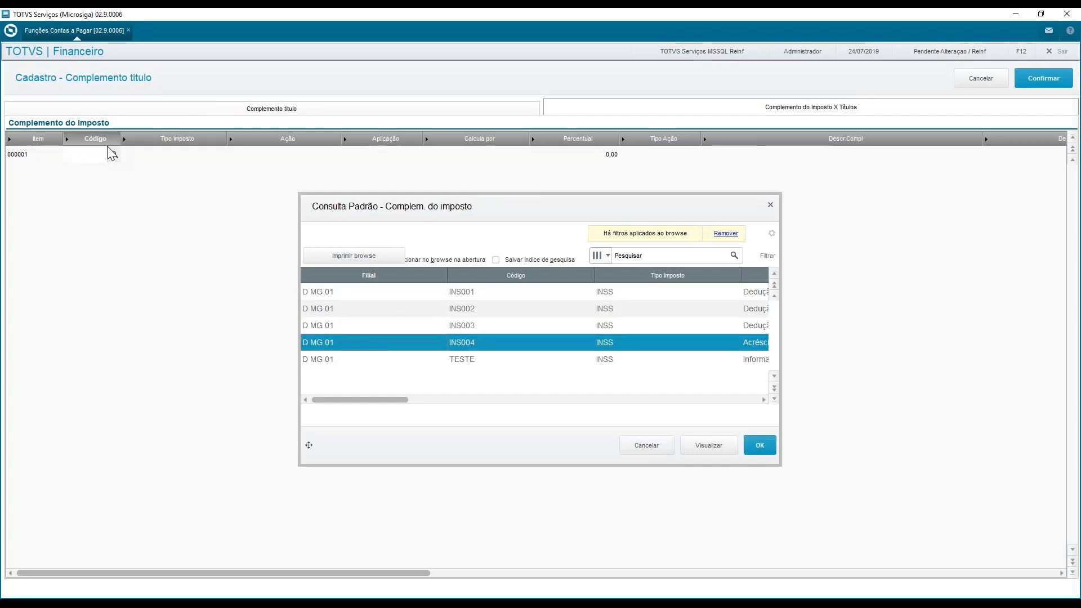
pyautogui.press('Up')
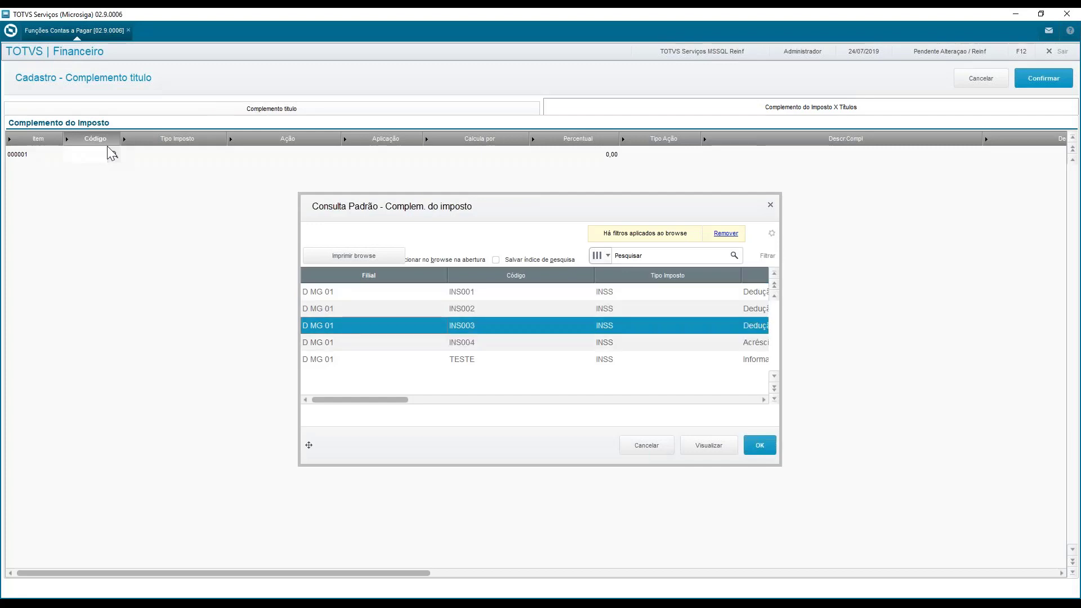
pyautogui.press('Down')
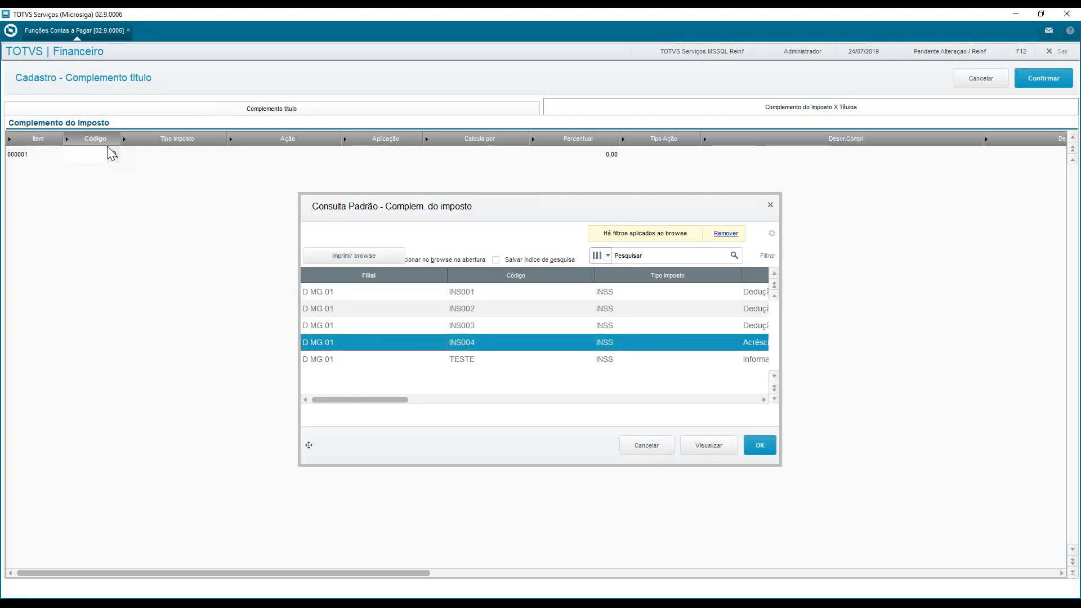
pyautogui.press('Return')
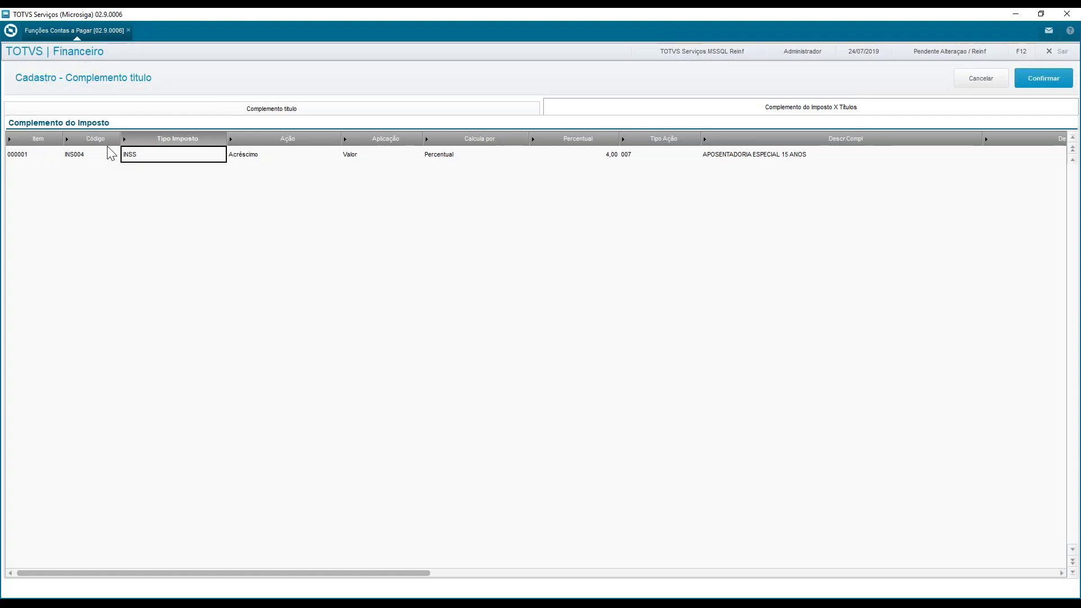
# Review the action, application, calculation method and percentage brought in by the INS004 complement
pyautogui.press('Return')
pyautogui.press('Return')
pyautogui.press('Return')
pyautogui.press('Return')
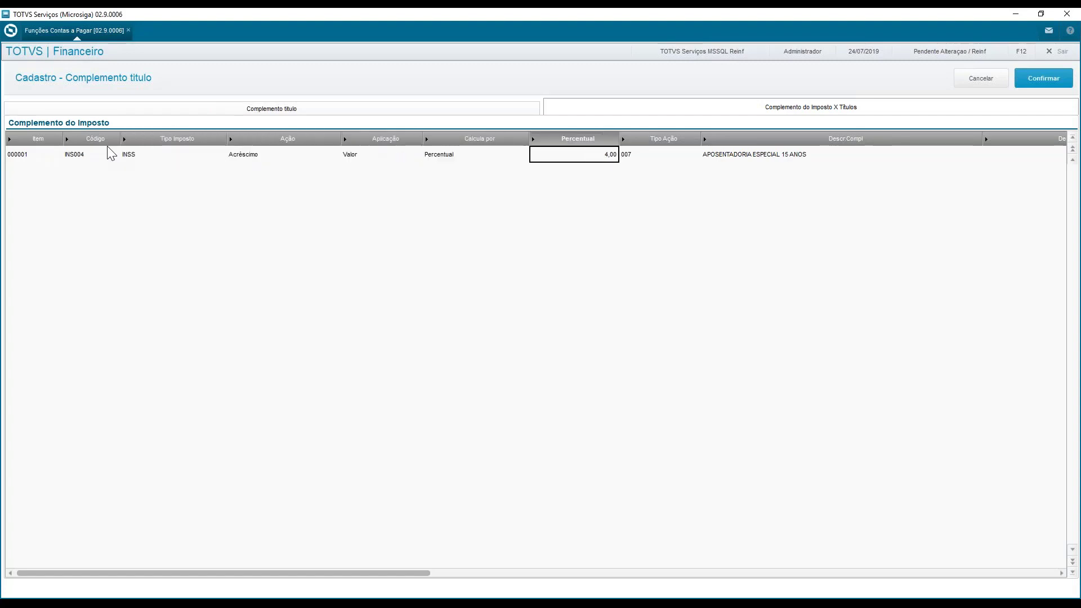
pyautogui.press('Left')
pyautogui.press('Left')
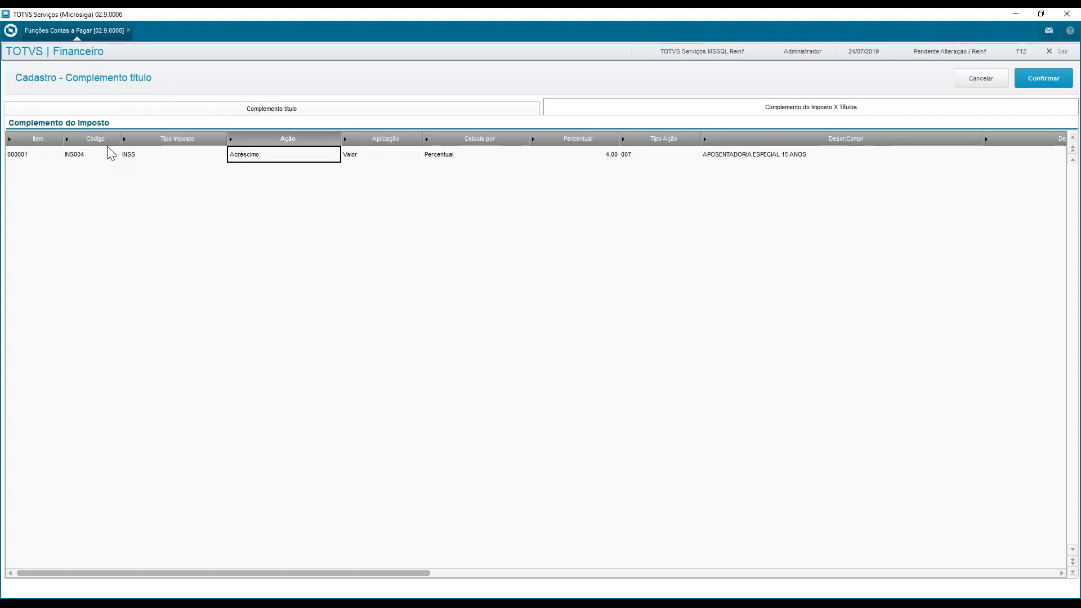
pyautogui.press('Right')
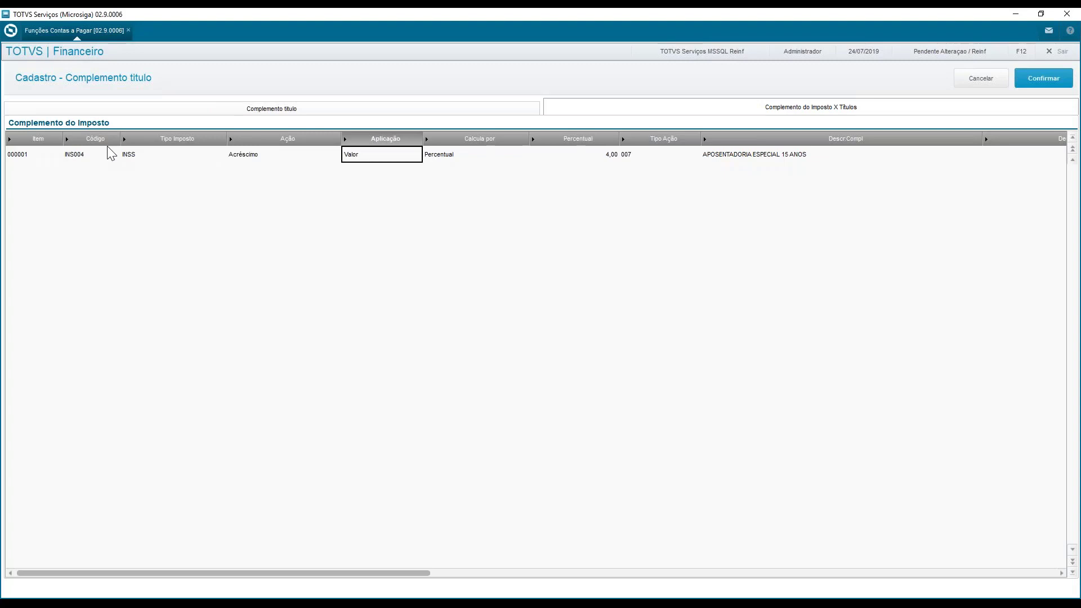
pyautogui.press('Right')
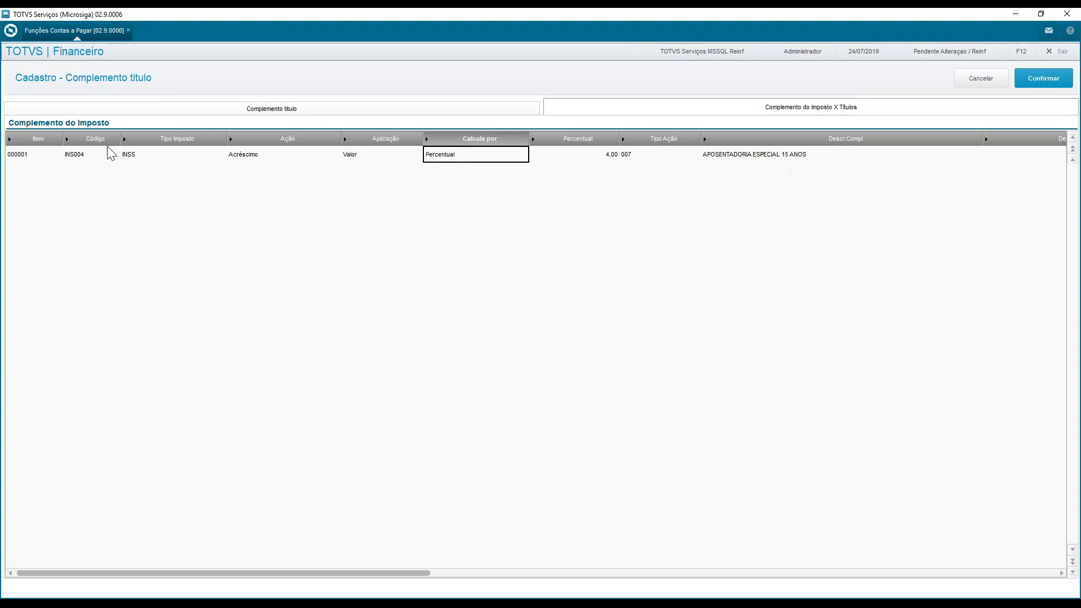
pyautogui.press('Right')
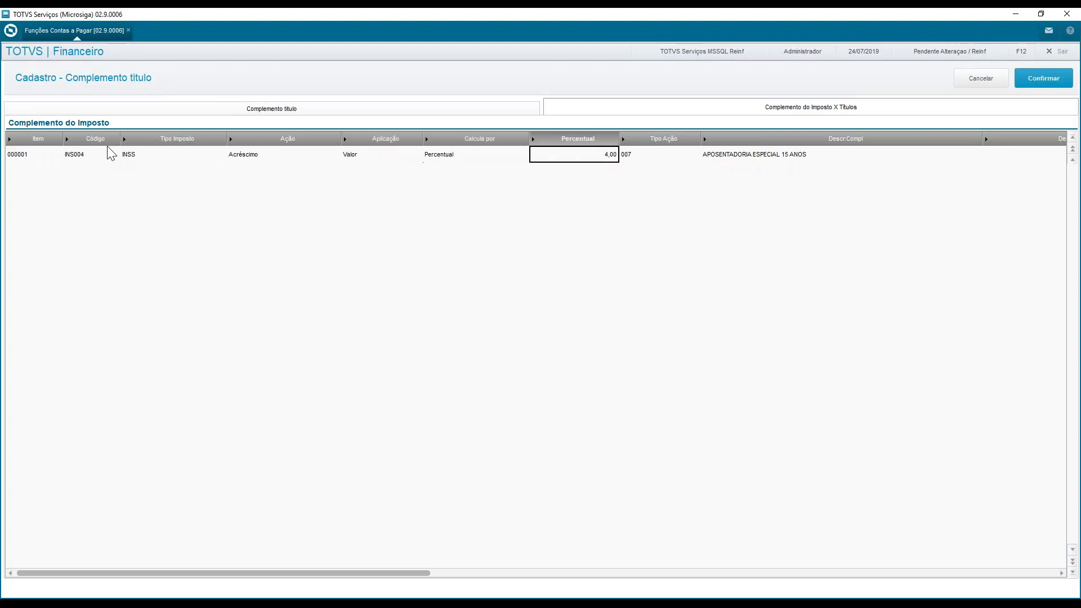
# Fill in the INS004 complement's description (Descrição) as APO 15 ANOS
pyautogui.press('Right')
pyautogui.press('Right')
pyautogui.press('Right')
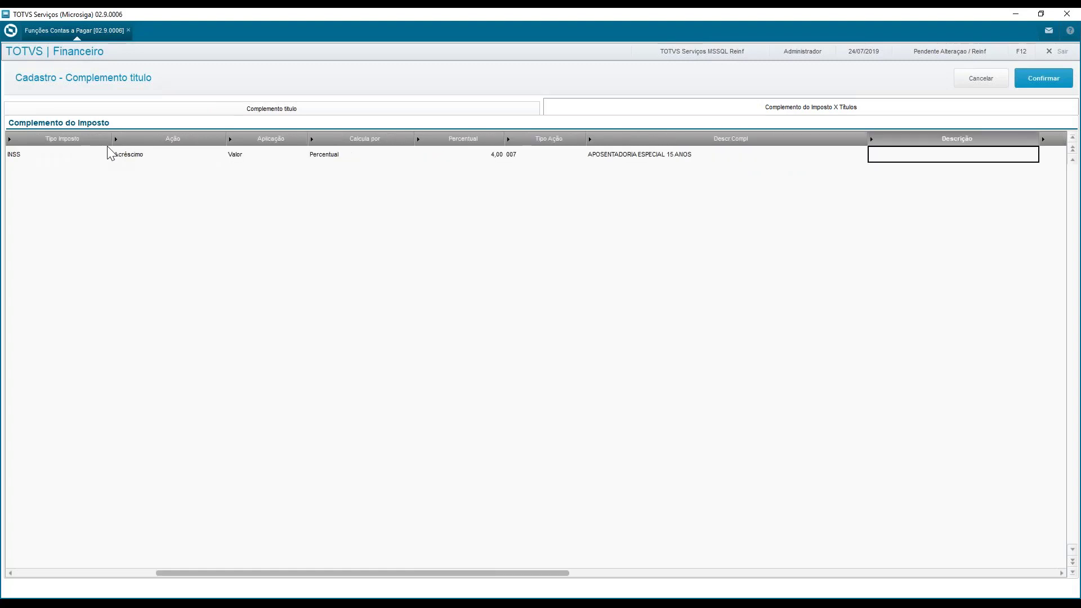
pyautogui.press('Right')
pyautogui.press('Left')
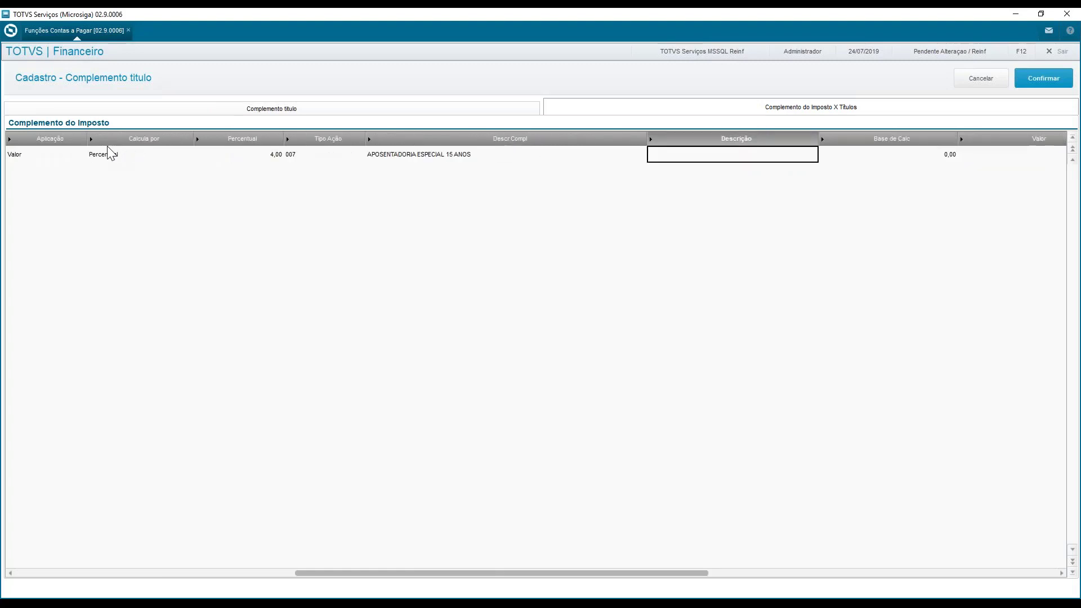
pyautogui.press('Return')
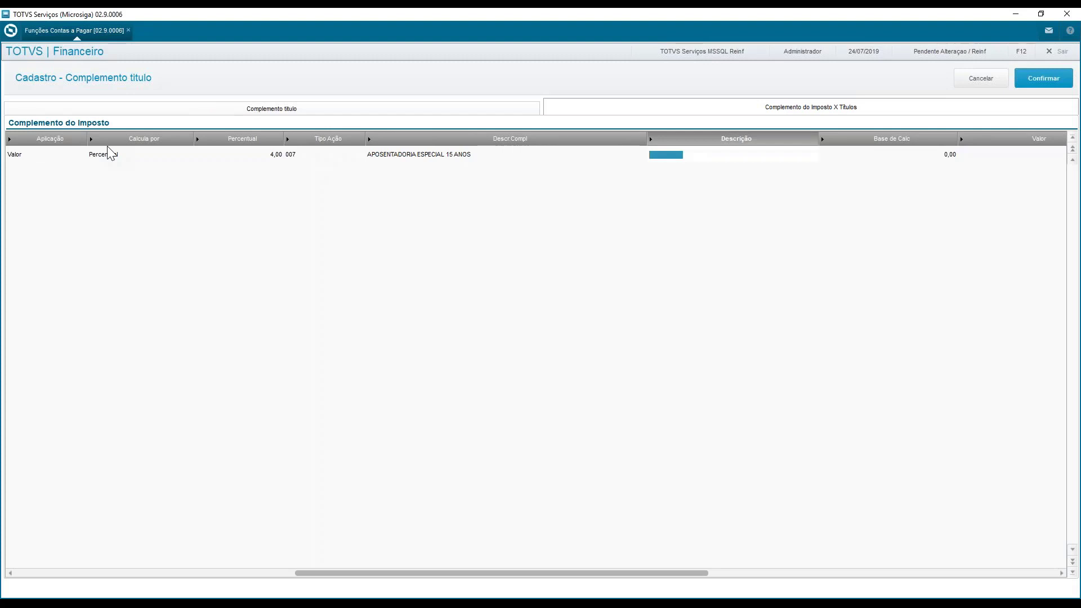
pyautogui.write('APO 15 ANOS')
pyautogui.press('Return')
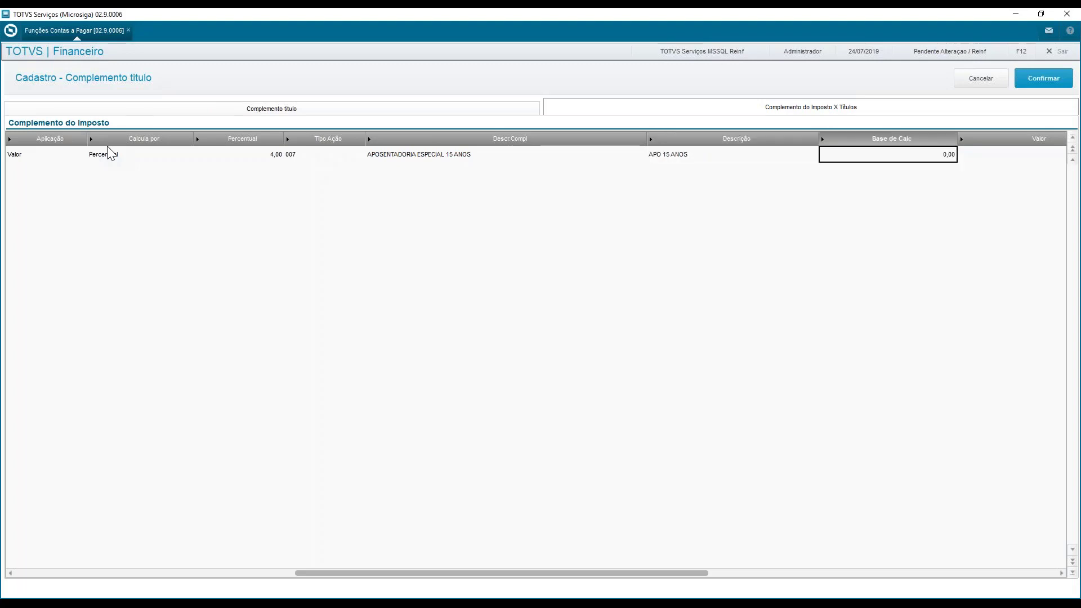
# Set the INS004 complement's calculation base to 10.000,00
pyautogui.press('Return')
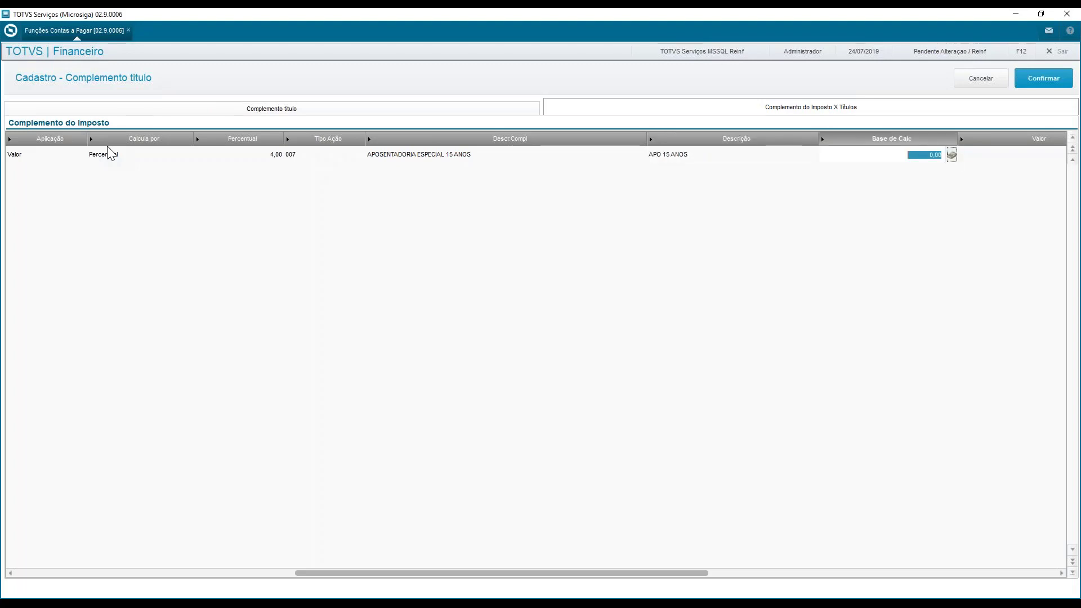
pyautogui.write('10.000')
pyautogui.press('Return')
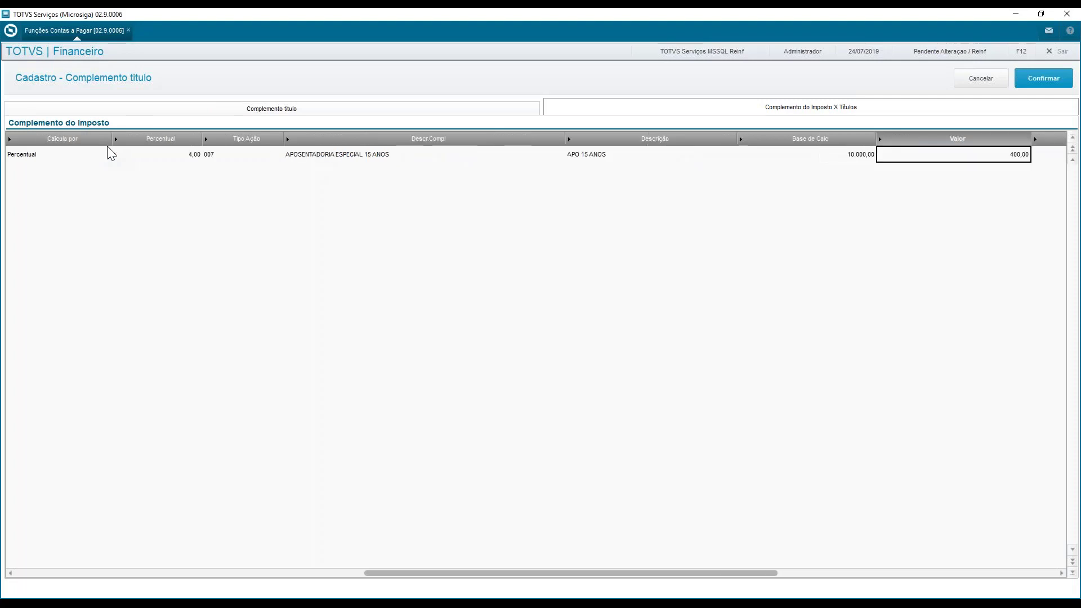
# Change the INS004 complement's calculation base to 5.000,00
pyautogui.press('Left')
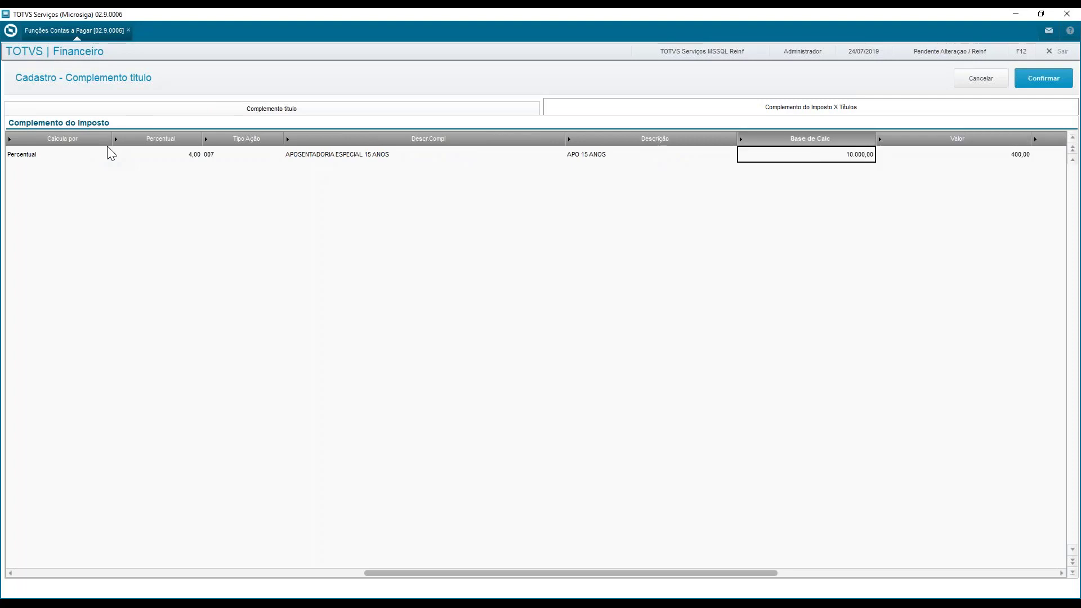
pyautogui.write('5.00')
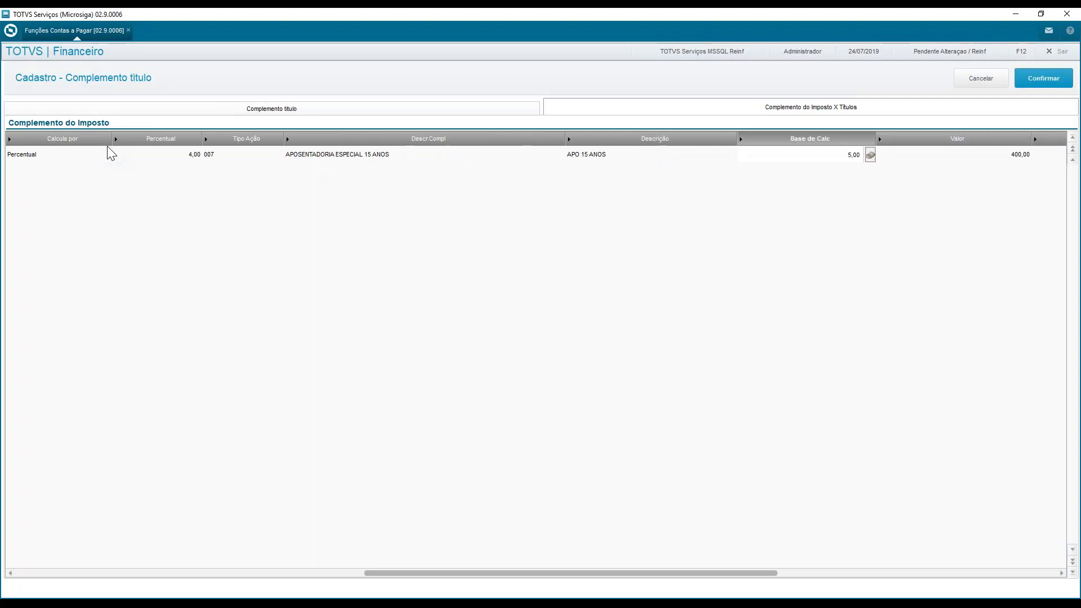
pyautogui.write('0')
pyautogui.press('Return')
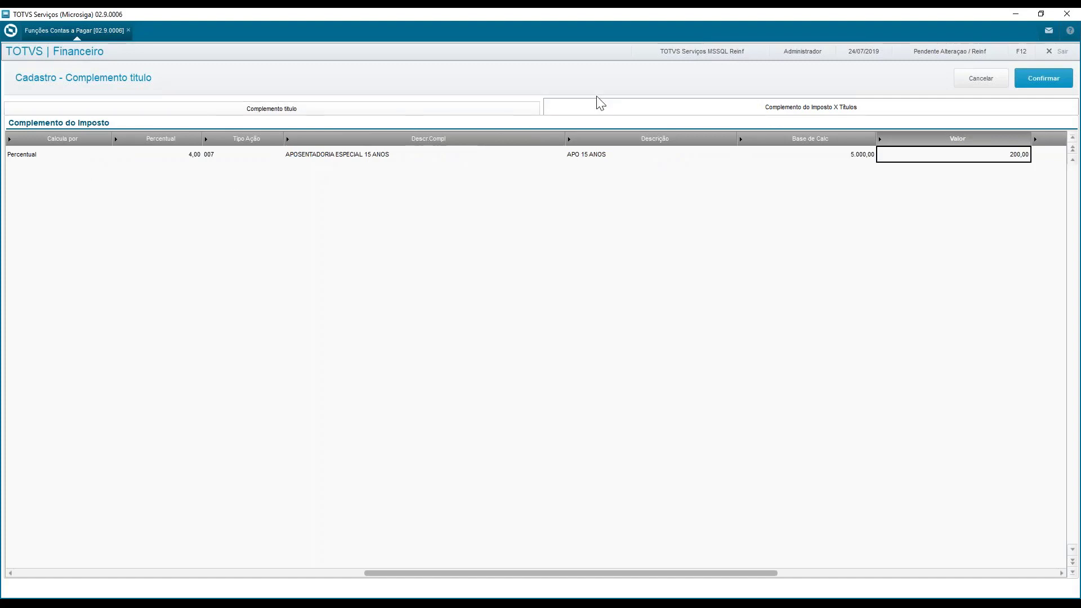
# Confirm the title complement with its INSS rule, accept the tax recalculation and close the completion notice
pyautogui.click(443, 108)
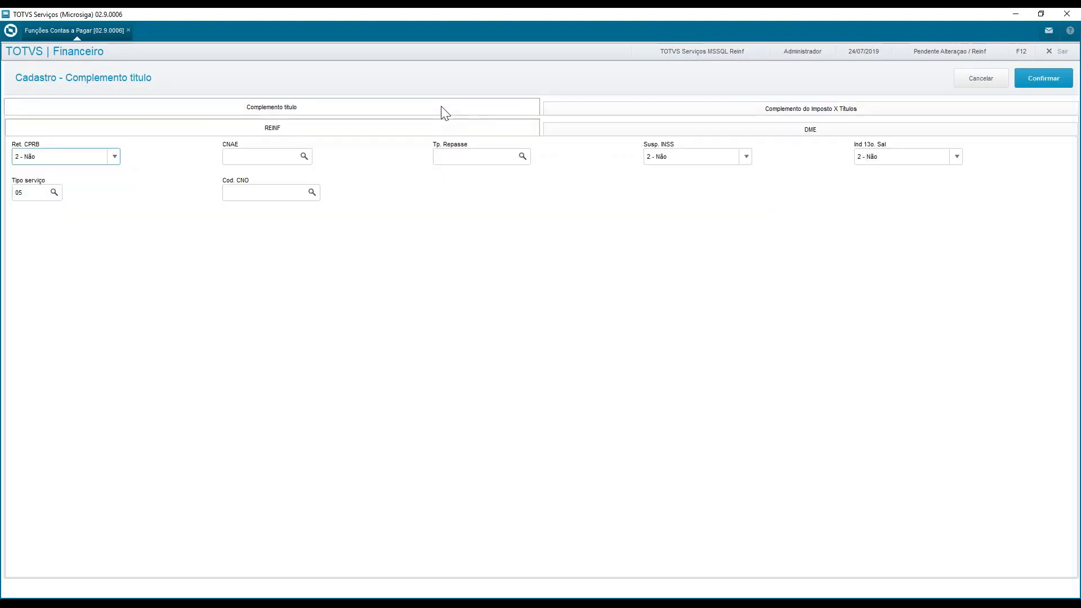
pyautogui.click(949, 112)
pyautogui.click(1044, 84)
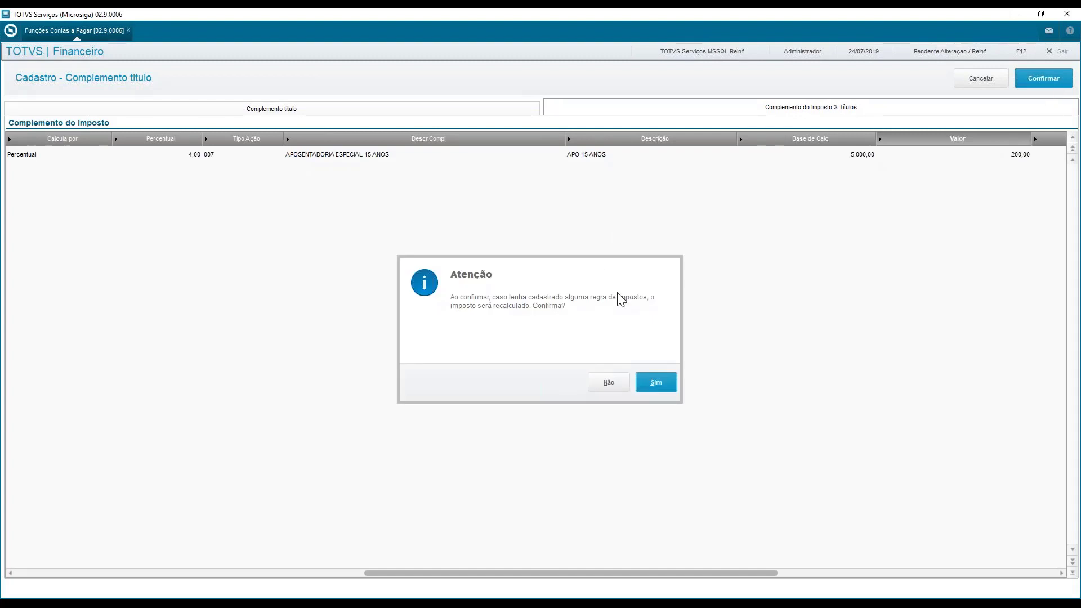
pyautogui.click(663, 383)
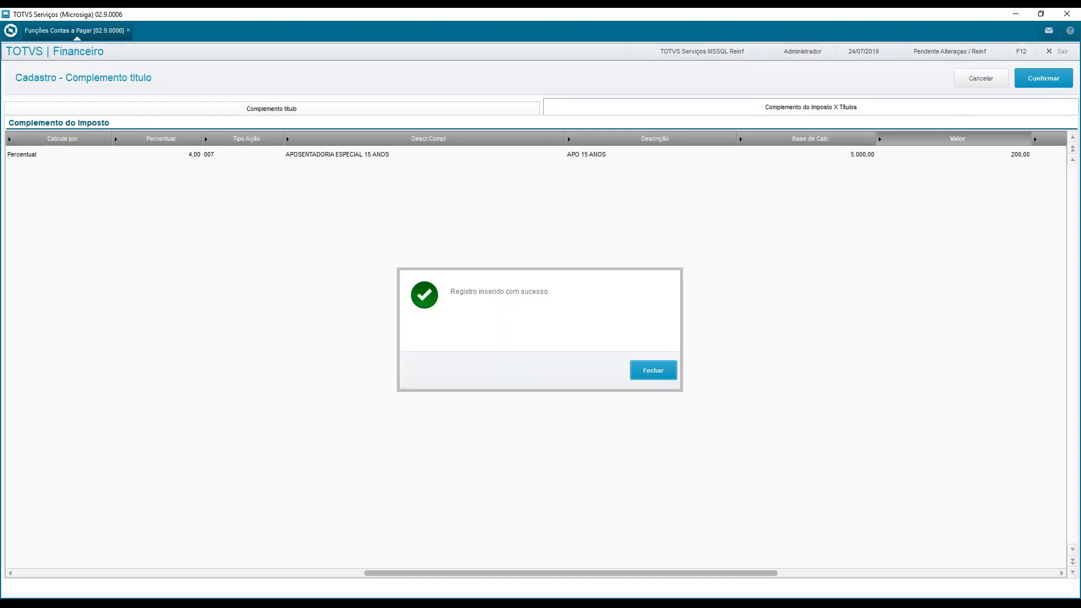
pyautogui.click(653, 373)
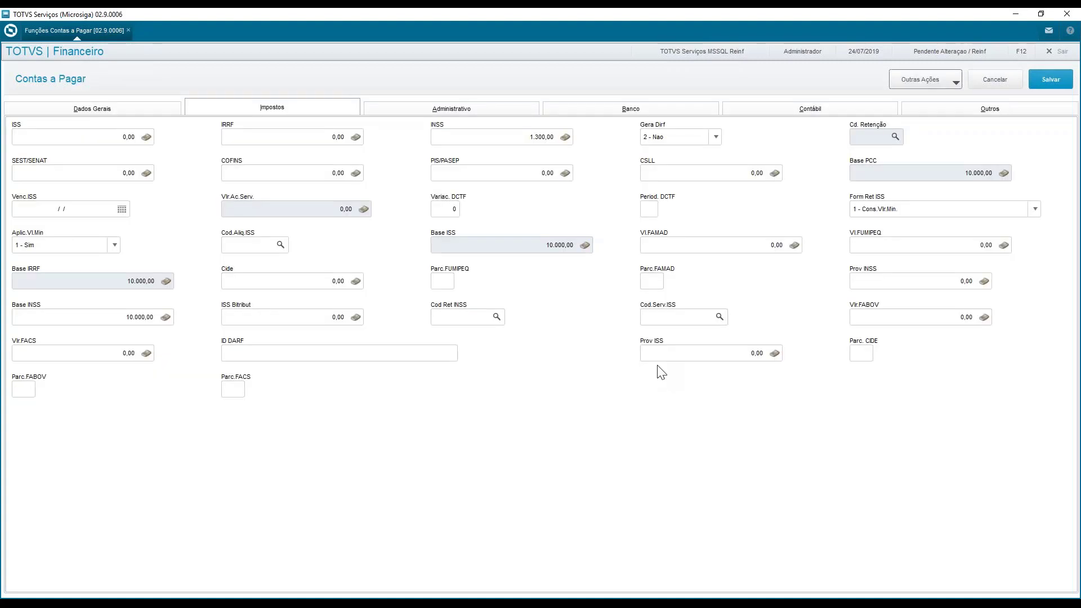
# Check the title's INSS and total values, save title TST01 and leave the blank inclusion form
pyautogui.click(516, 137)
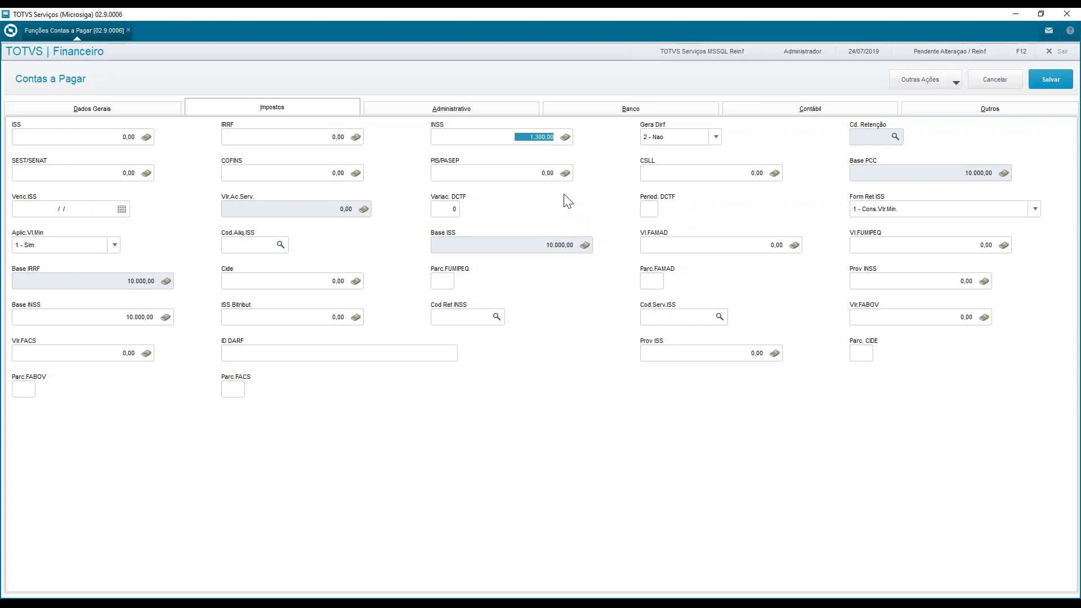
pyautogui.click(143, 112)
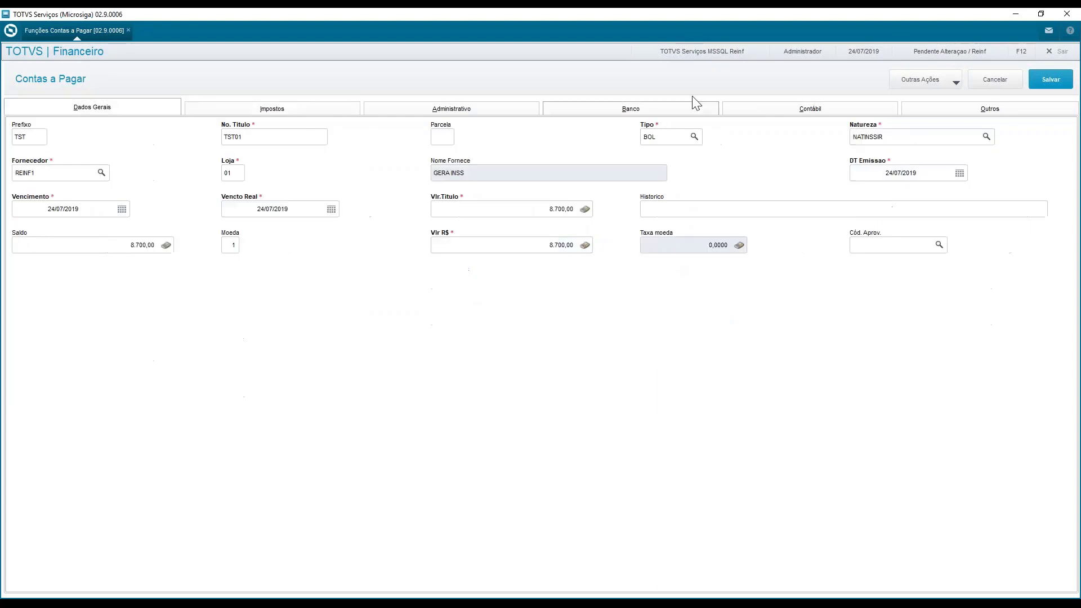
pyautogui.click(545, 207)
pyautogui.click(1048, 83)
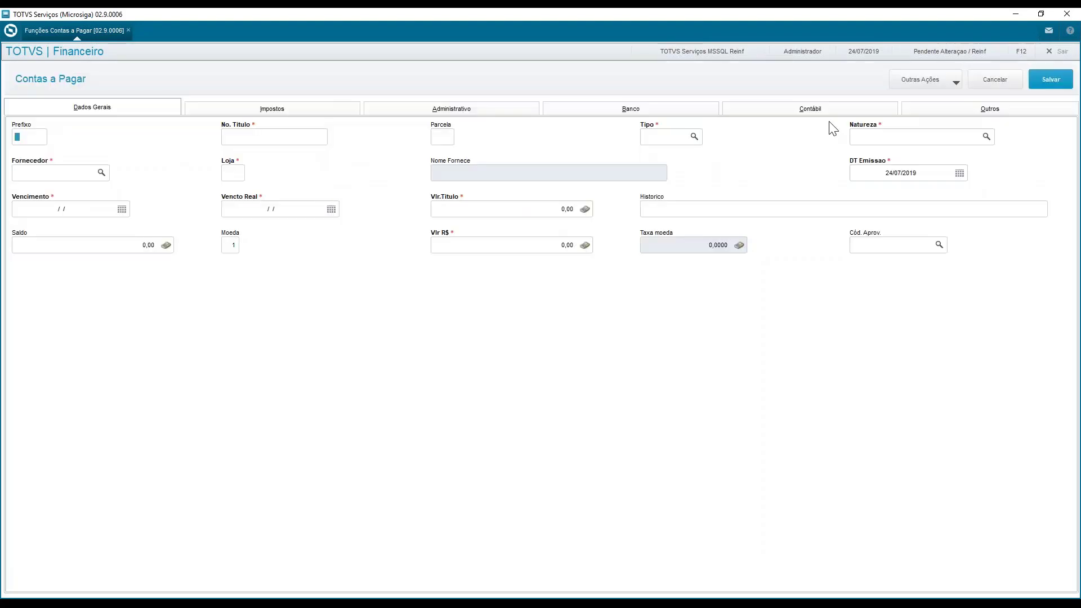
pyautogui.click(1000, 78)
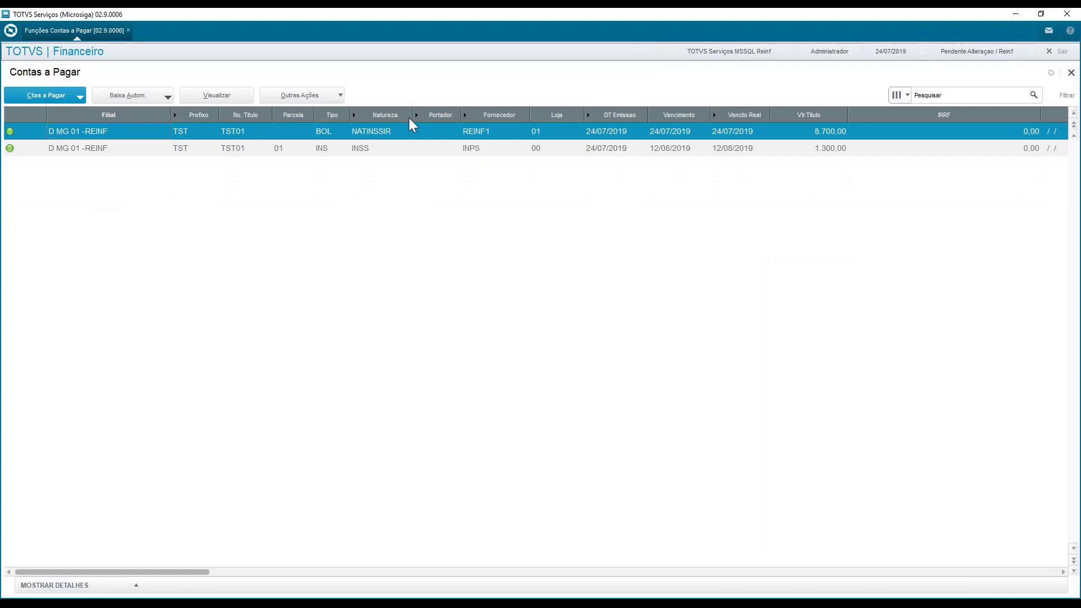
# Open the BOL title REINSS02 with prefix REI for alteration from the payables list
pyautogui.press('Up')
pyautogui.press('Up')
pyautogui.press('Up')
pyautogui.press('Up')
pyautogui.press('Down')
pyautogui.press('Down')
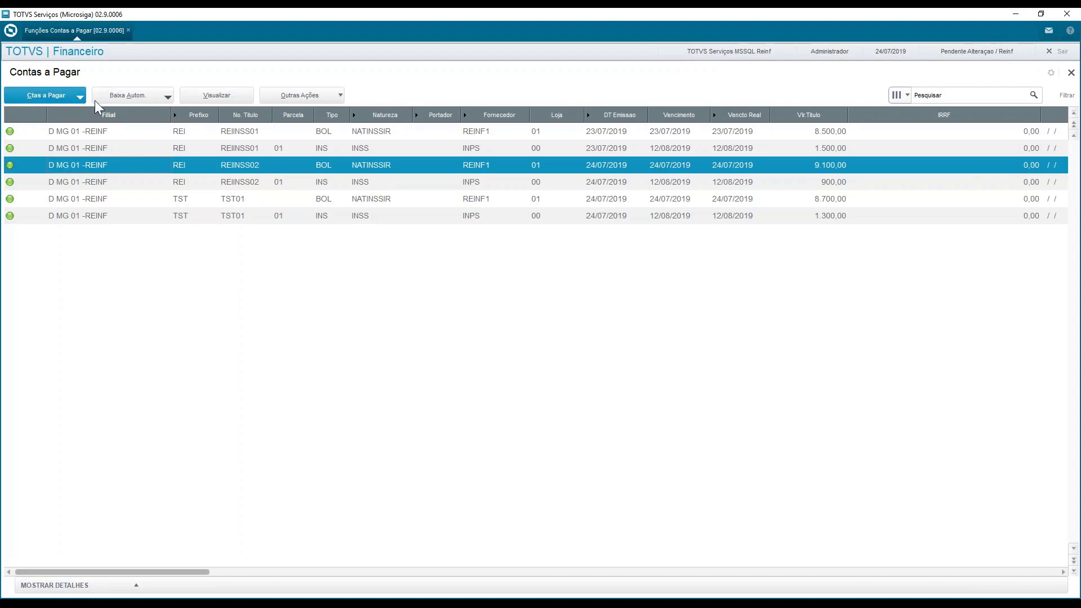
pyautogui.click(69, 95)
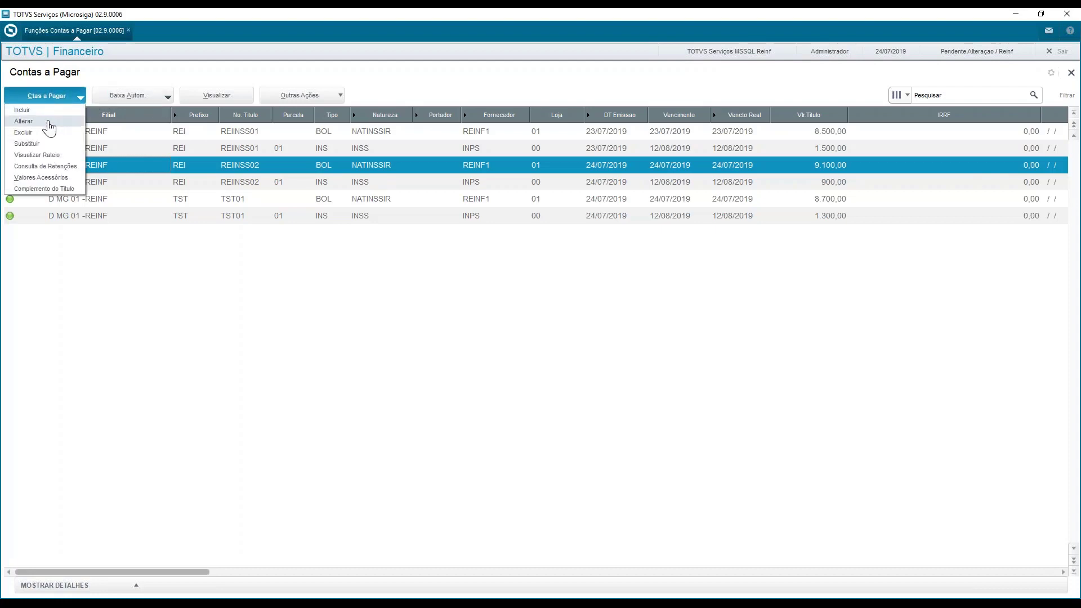
pyautogui.click(47, 122)
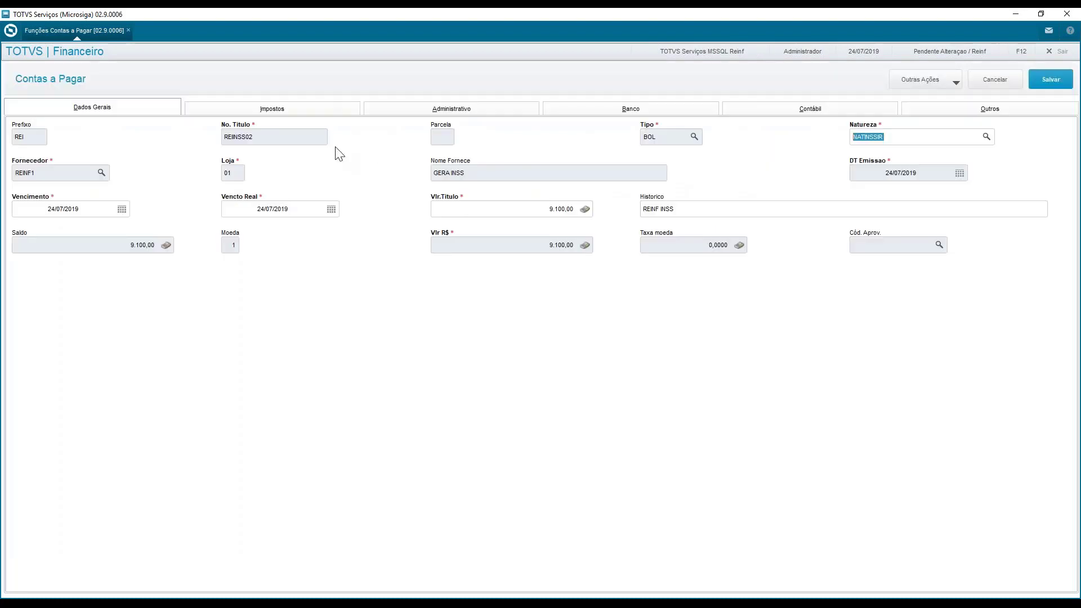
# Examine the INSS amount of title REINSS02 against its general data and title value
pyautogui.click(284, 113)
pyautogui.click(500, 138)
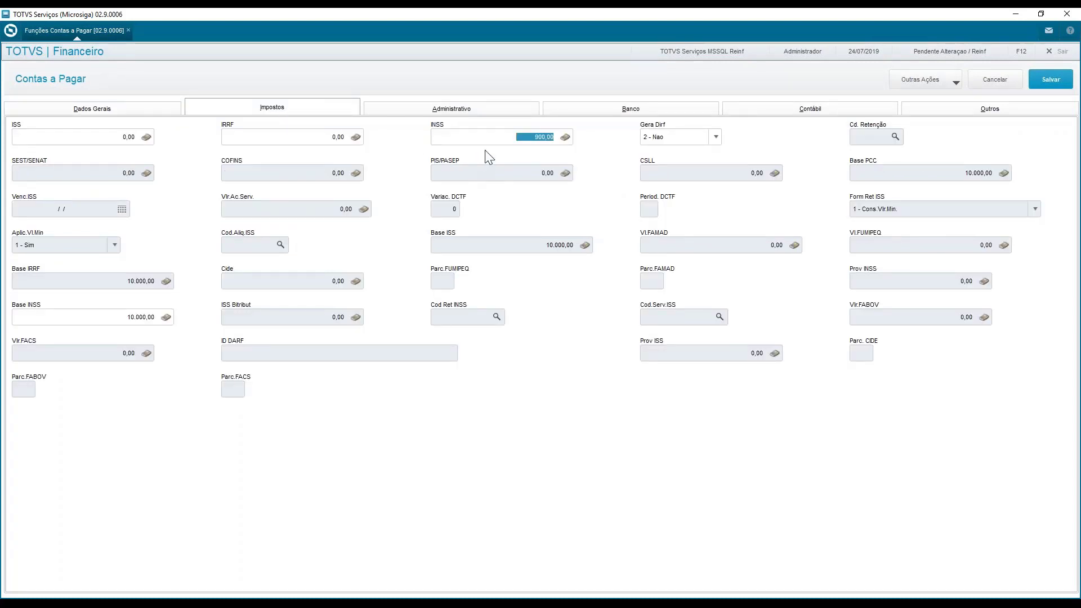
pyautogui.click(498, 138)
pyautogui.moveTo(482, 139); pyautogui.dragTo(550, 138)
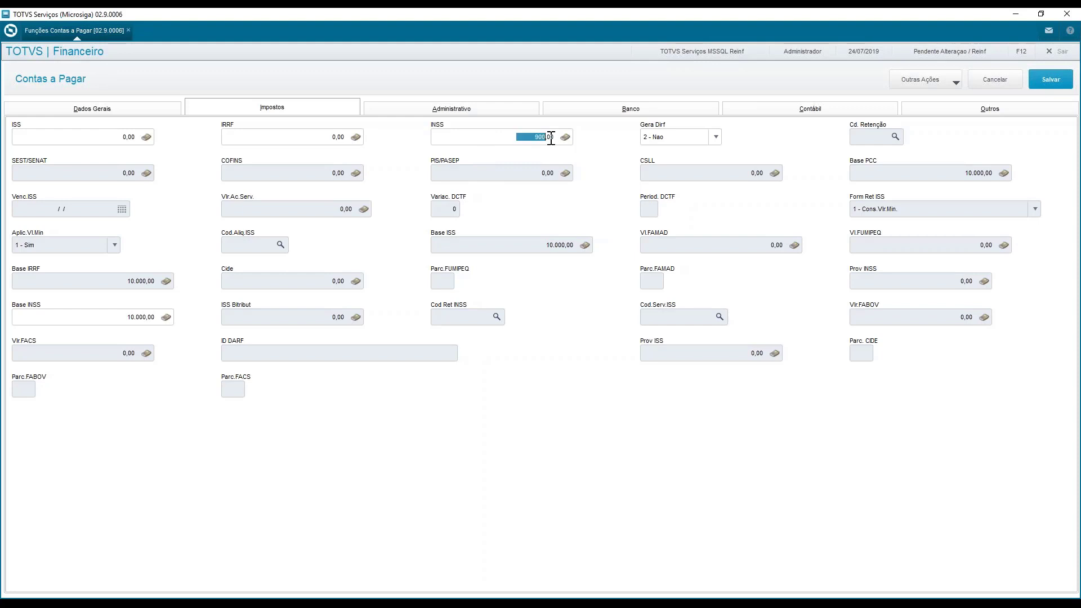
pyautogui.click(113, 110)
pyautogui.click(292, 102)
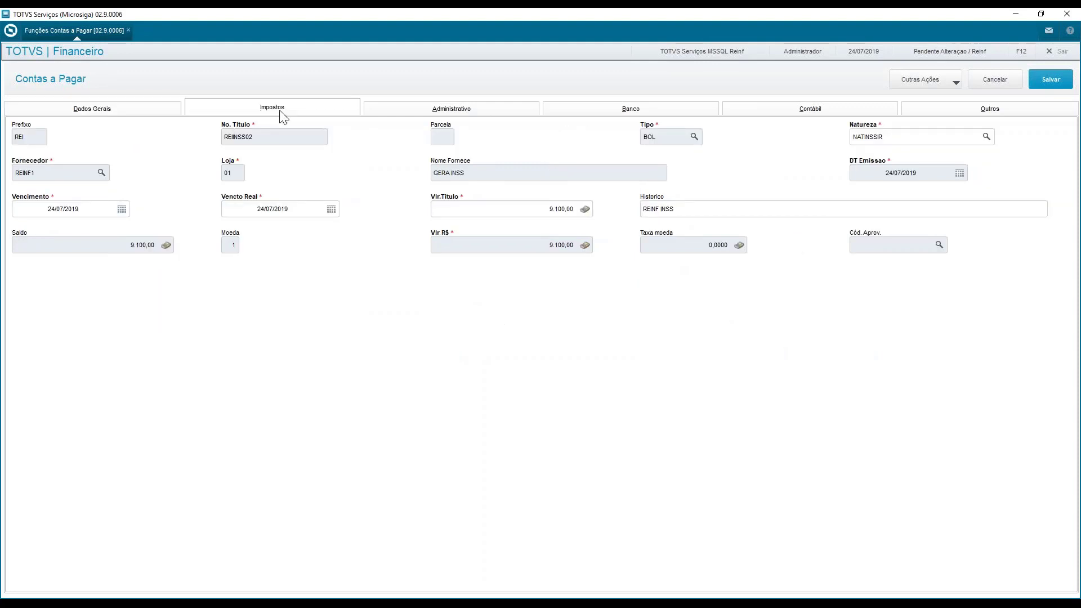
pyautogui.click(554, 140)
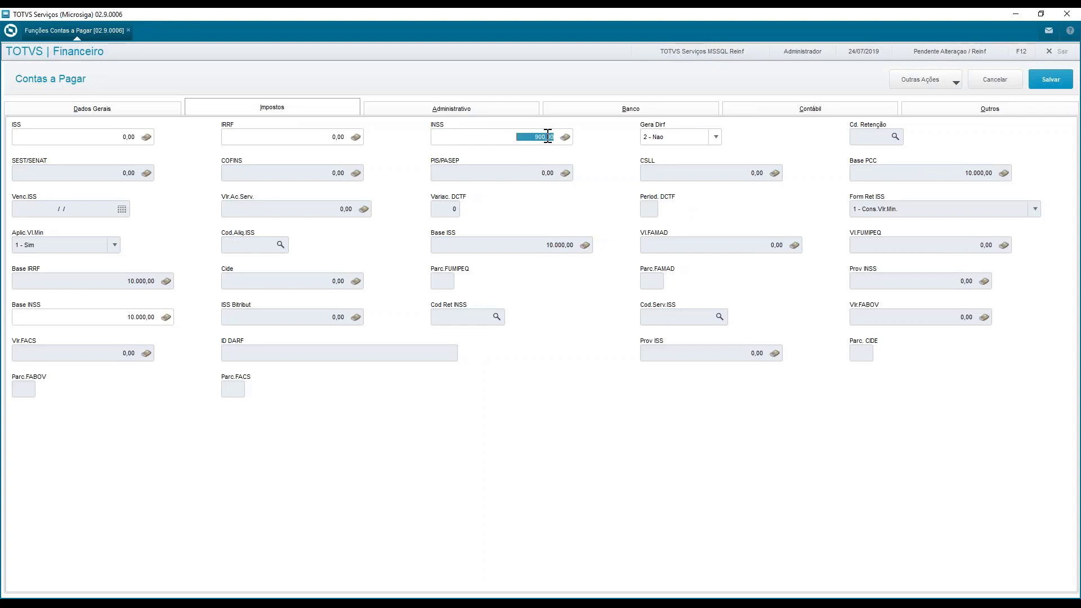
# Open the title complement of REINSS02 and display its tax complement rules
pyautogui.click(947, 84)
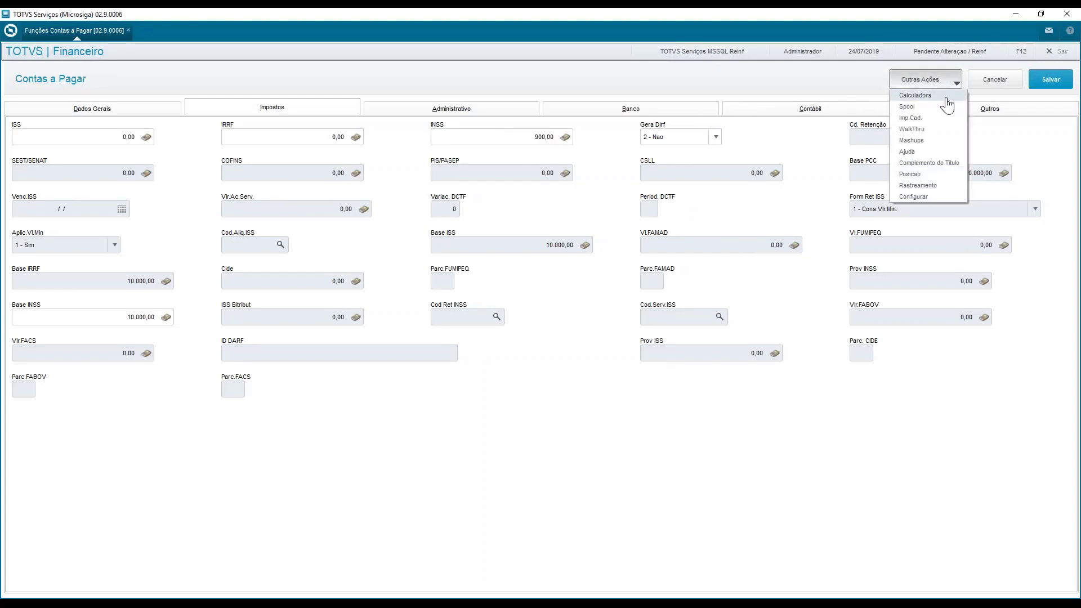
pyautogui.click(935, 163)
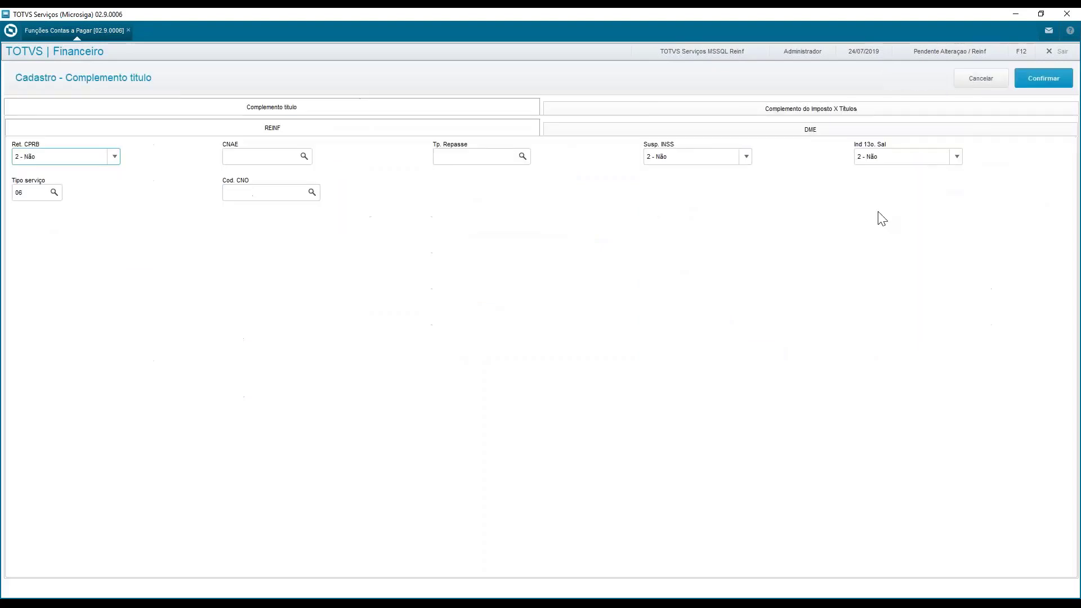
pyautogui.click(814, 112)
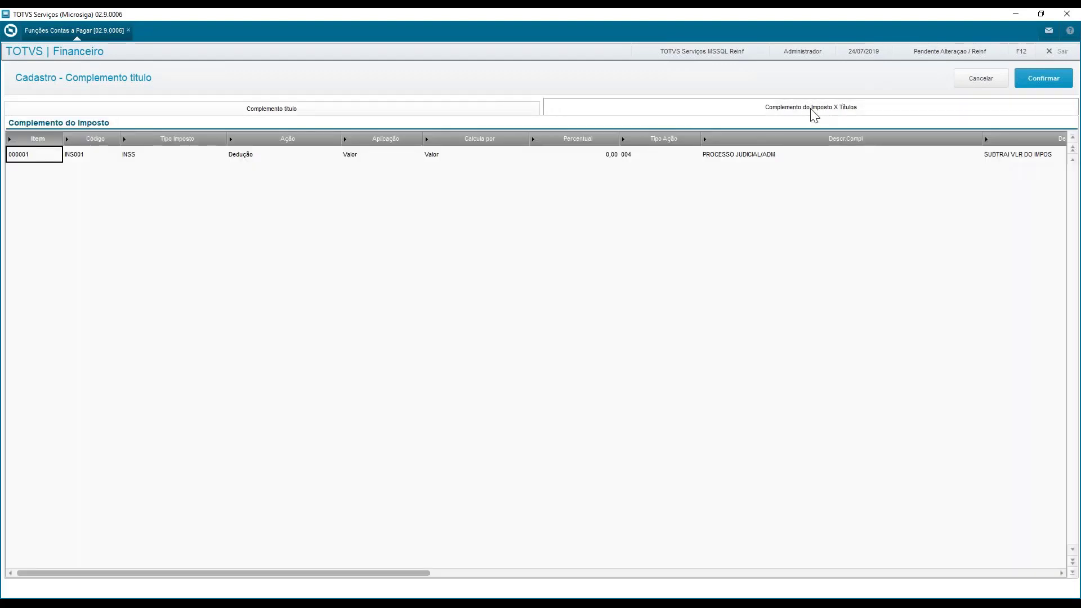
# Review the INS001 rule's action, application, calculation method, calculation base and value, narrowing the wide columns to fit
pyautogui.click(733, 156)
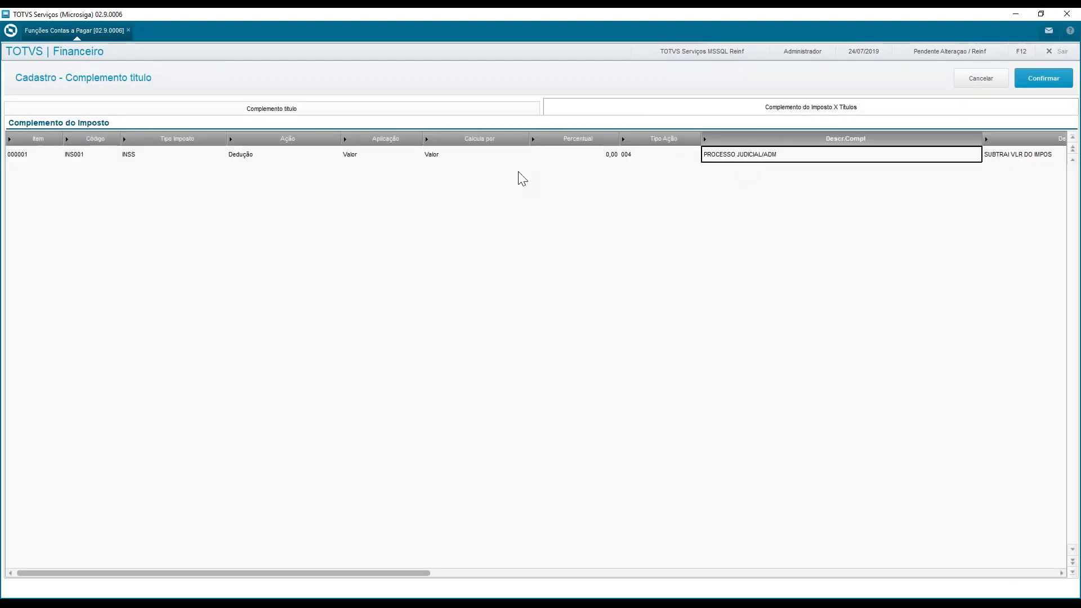
pyautogui.click(271, 153)
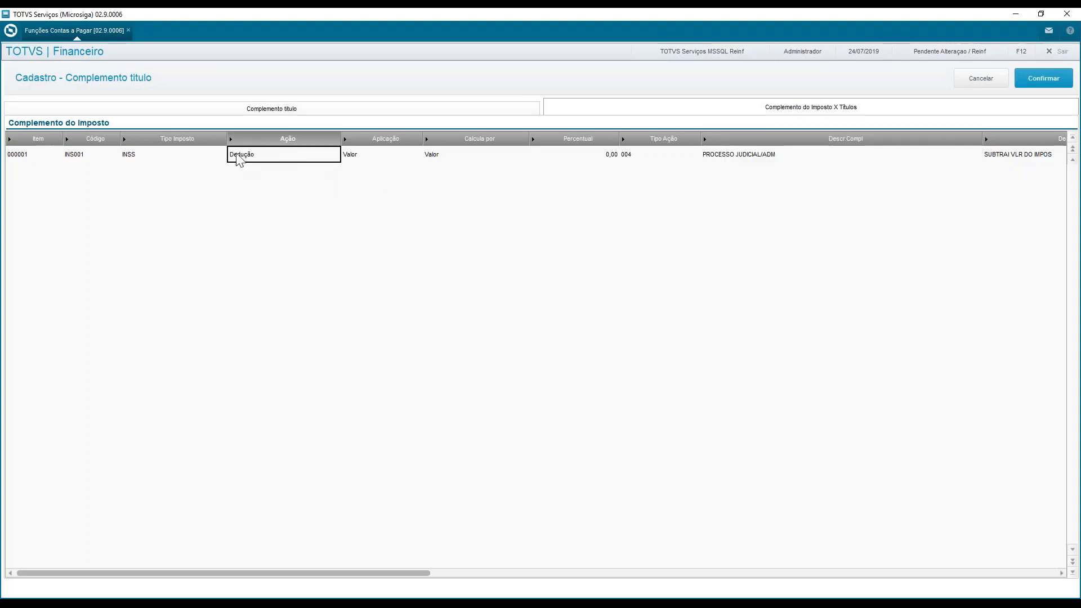
pyautogui.click(382, 159)
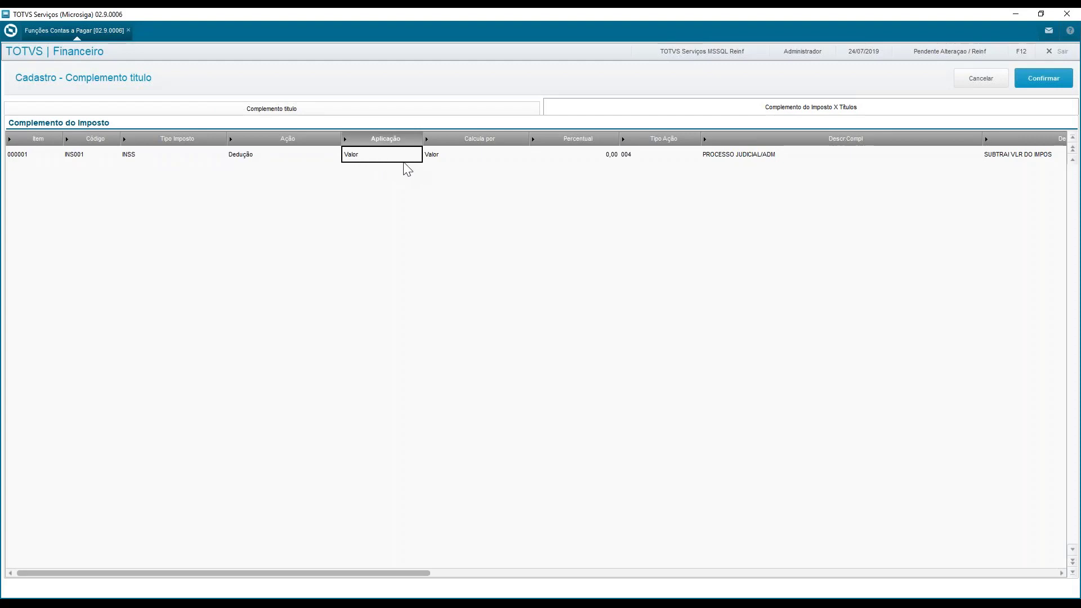
pyautogui.click(460, 160)
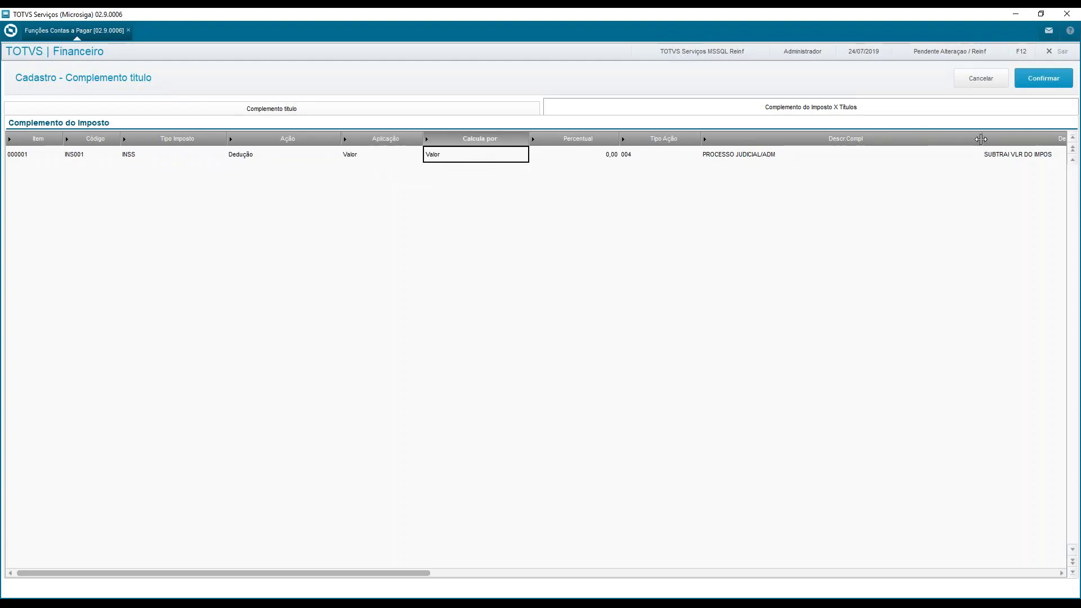
pyautogui.moveTo(978, 141); pyautogui.dragTo(784, 145)
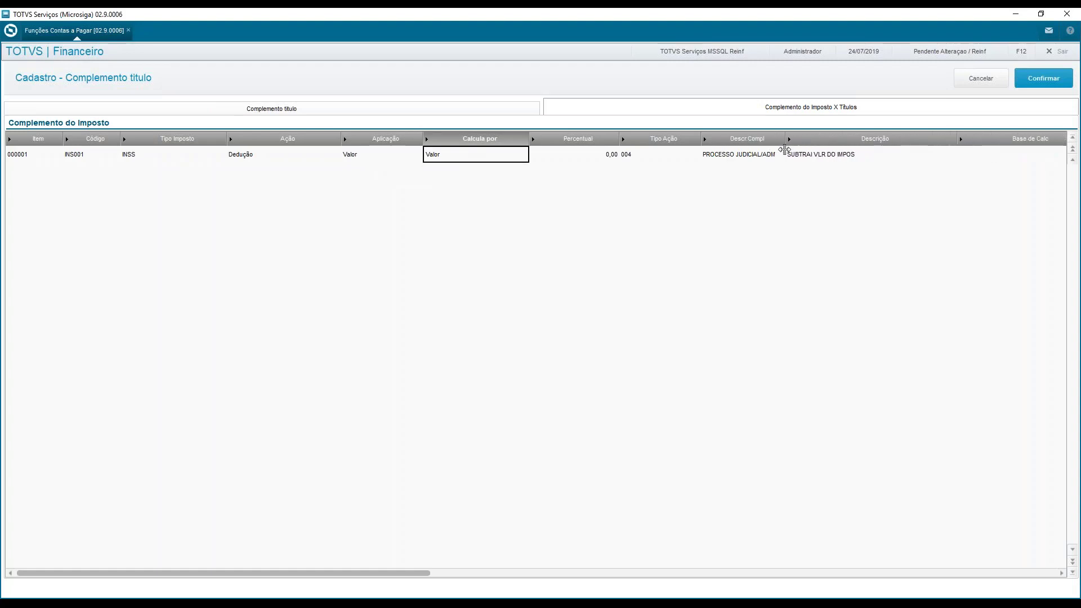
pyautogui.moveTo(955, 139); pyautogui.dragTo(865, 140)
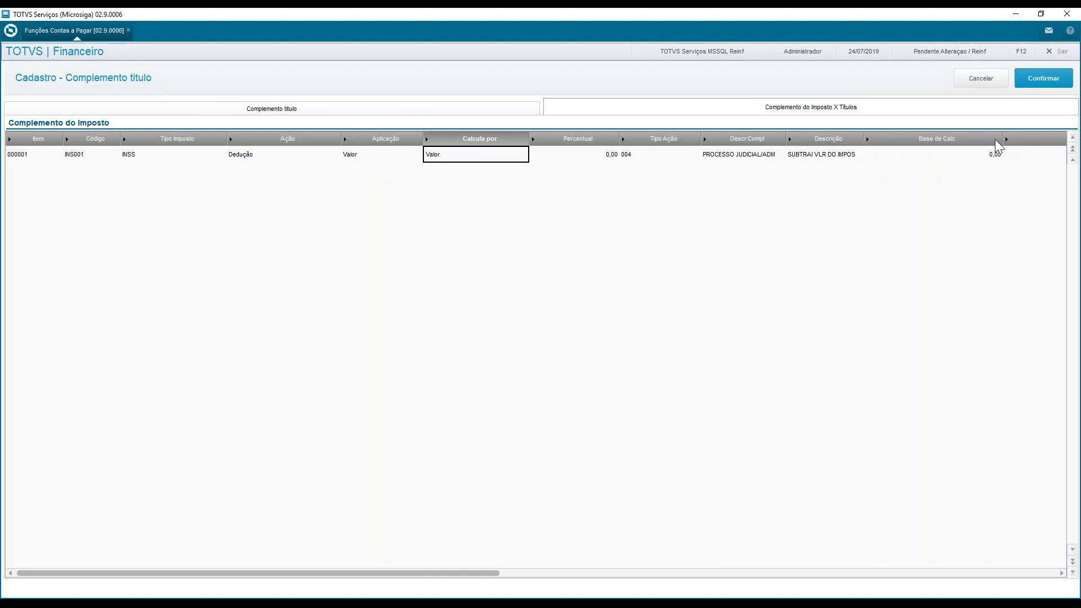
pyautogui.moveTo(1002, 138); pyautogui.dragTo(936, 137)
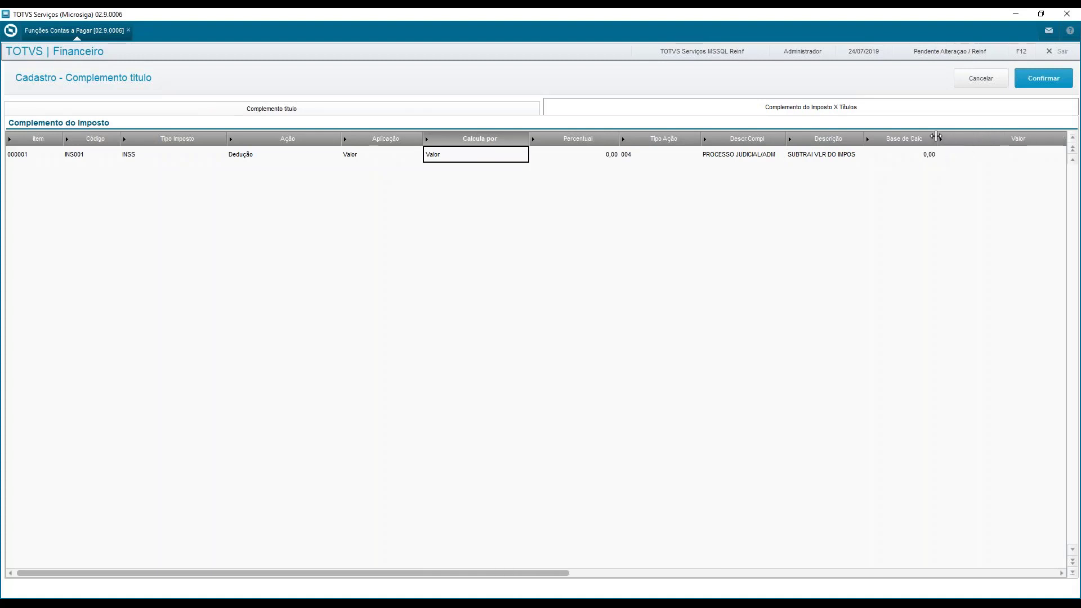
pyautogui.click(905, 158)
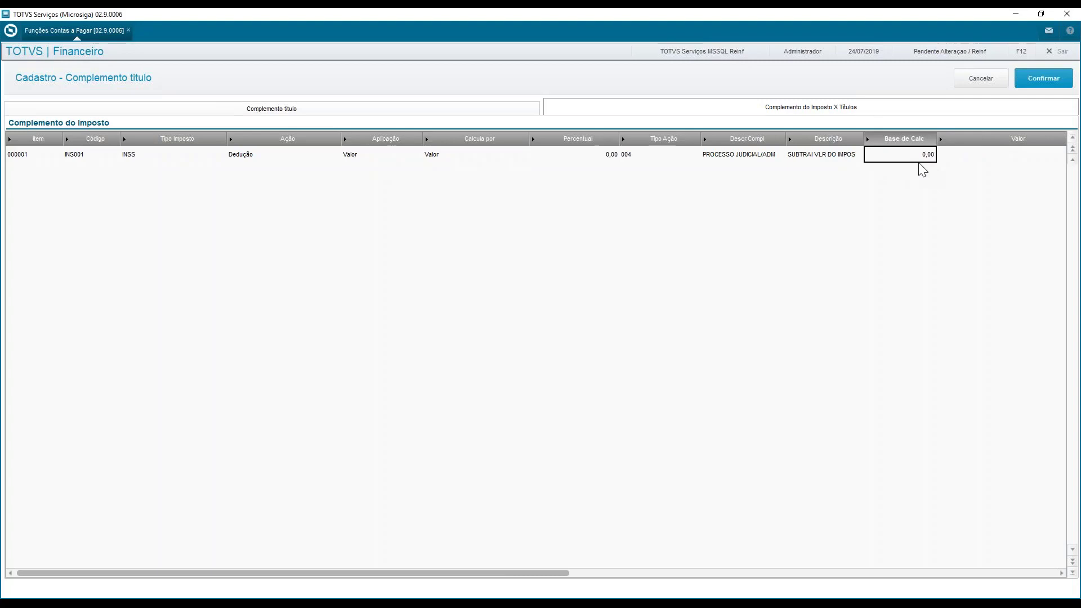
pyautogui.click(366, 161)
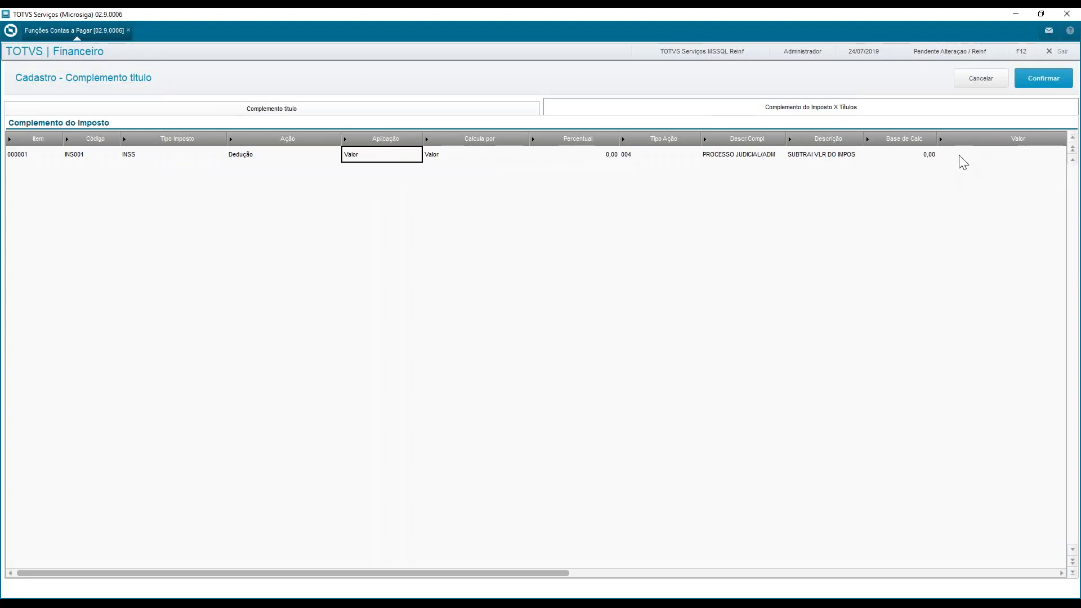
pyautogui.click(1018, 162)
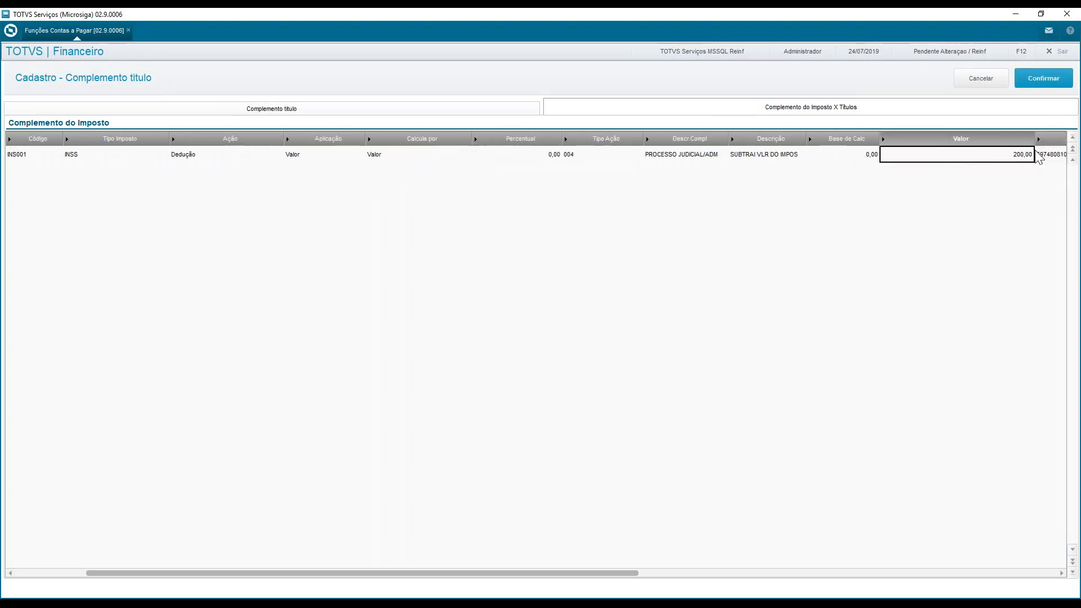
pyautogui.moveTo(1032, 138); pyautogui.dragTo(958, 138)
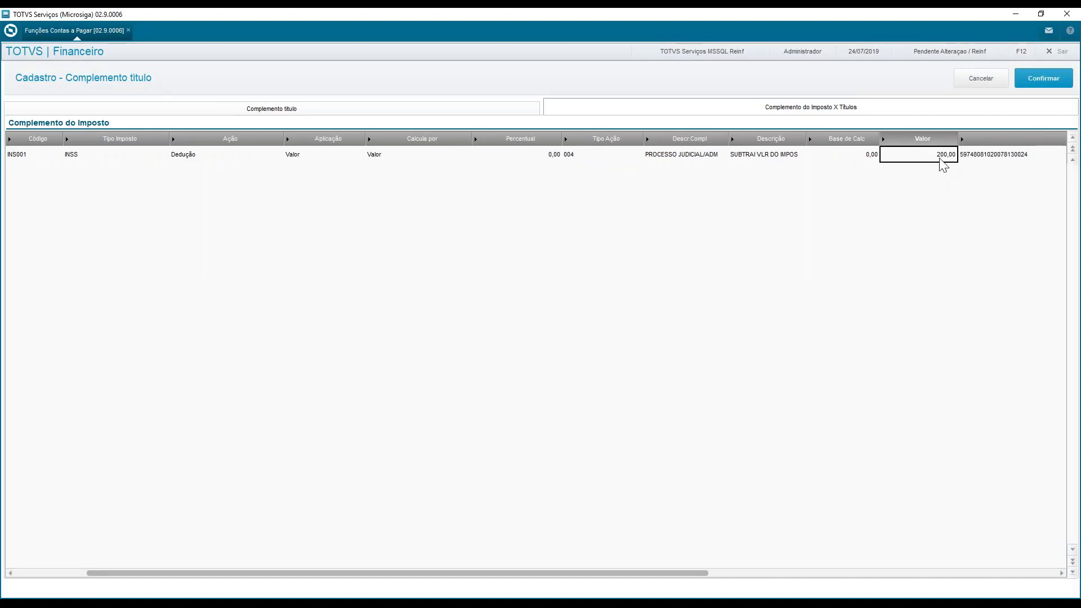
# Set the INS001 deduction's value (Valor) to 500,00
pyautogui.doubleClick(940, 159)
pyautogui.write('50')
pyautogui.press('Return')
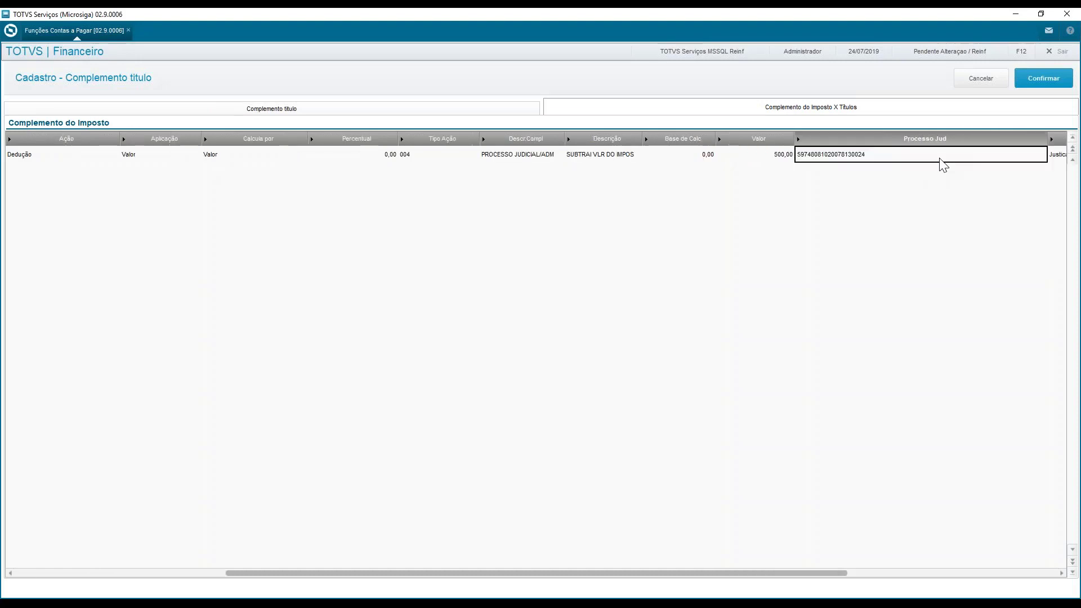
# Change the INS001 deduction's value (Valor) to 400,00
pyautogui.press('Left')
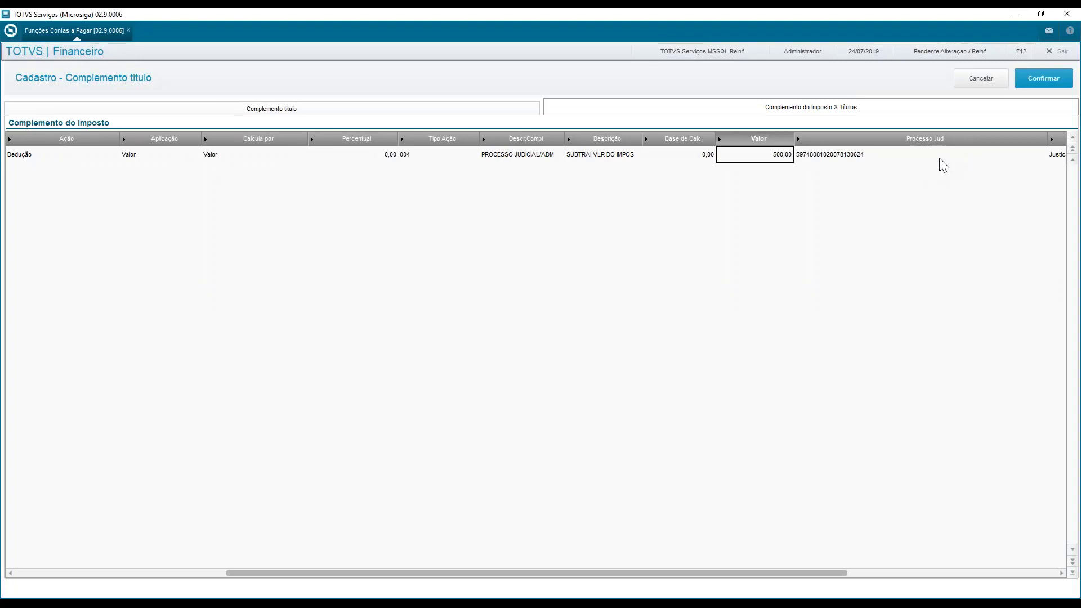
pyautogui.write('400')
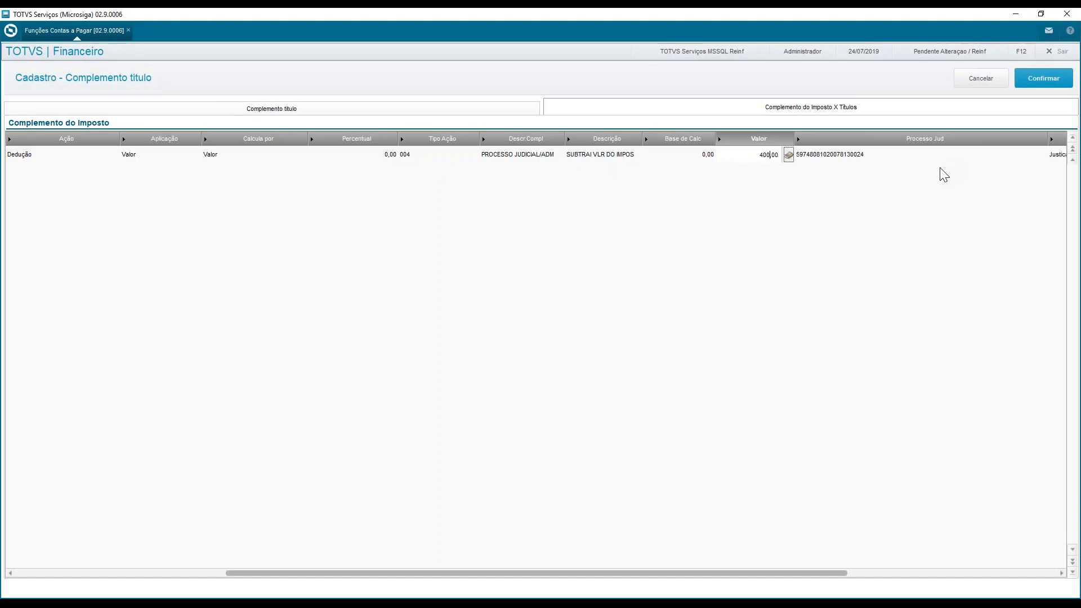
pyautogui.press('Return')
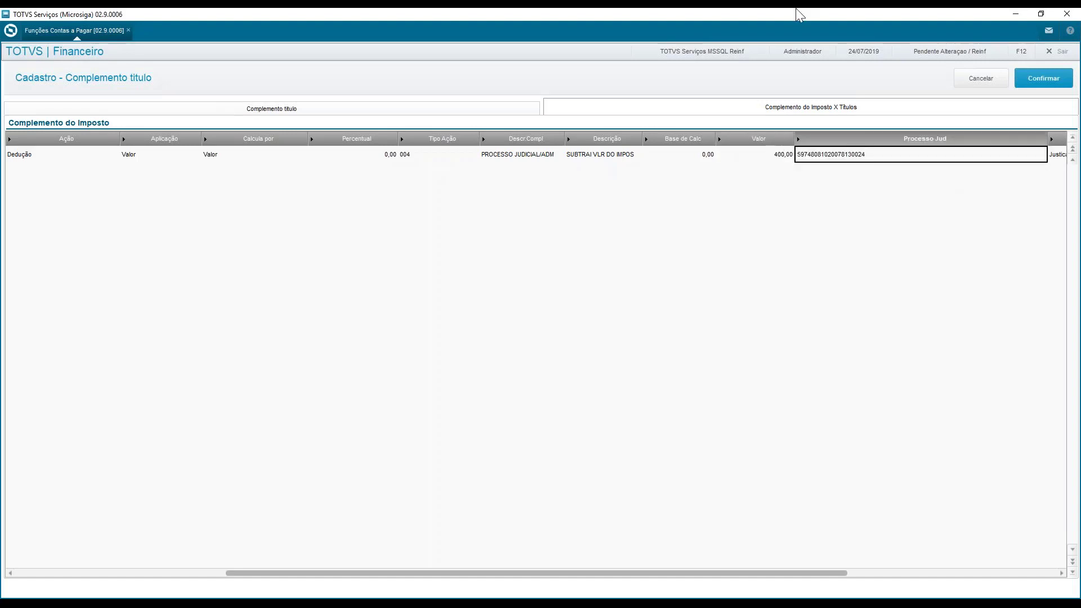
# Confirm the altered complement, accept the tax recalculation and check the title's INSS field
pyautogui.click(1043, 79)
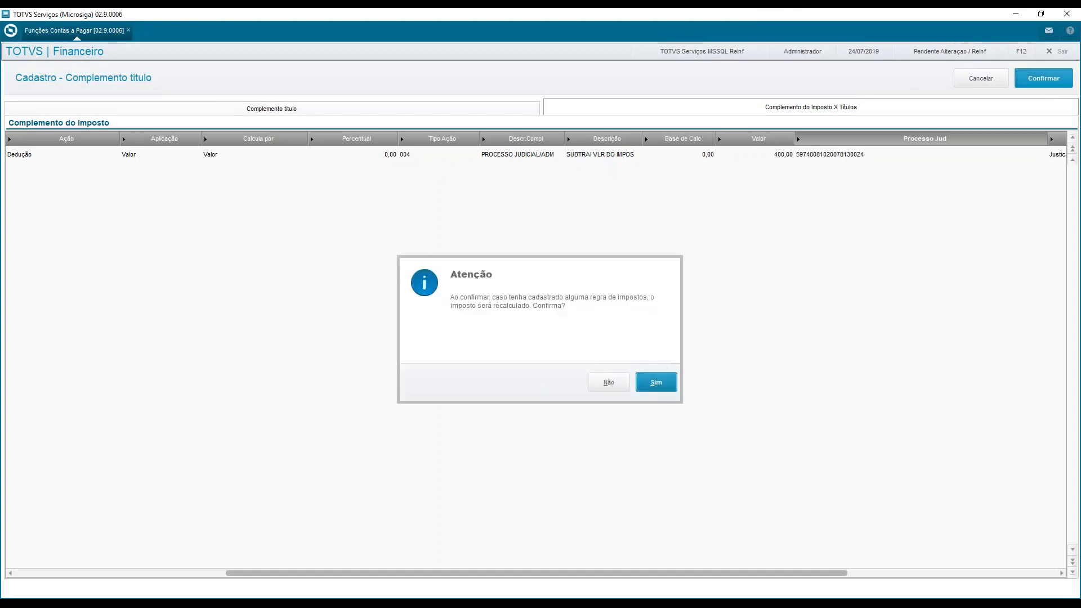
pyautogui.click(660, 383)
pyautogui.click(658, 382)
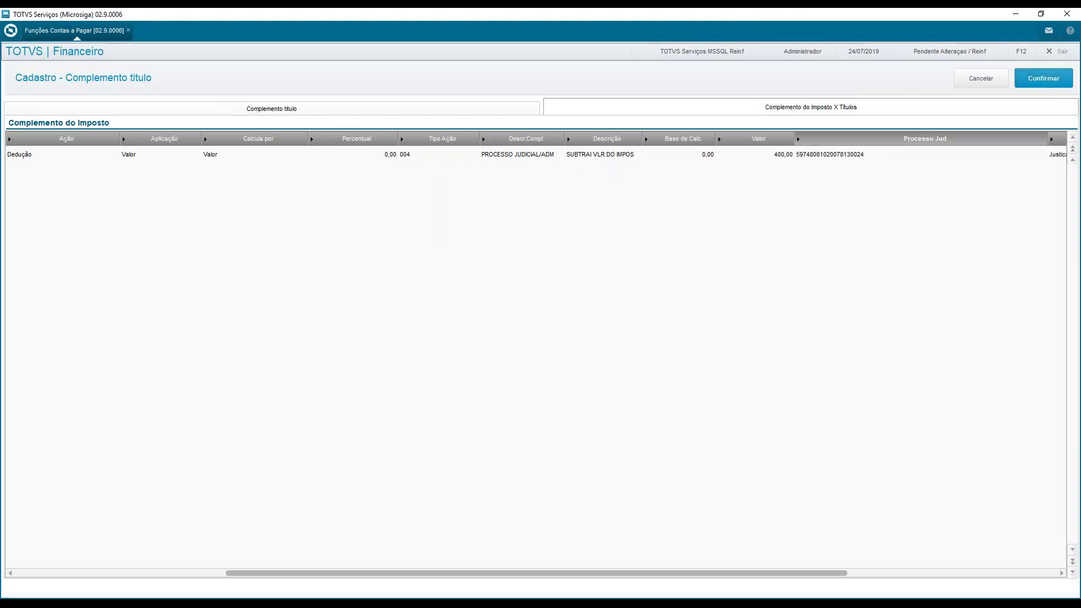
pyautogui.click(513, 139)
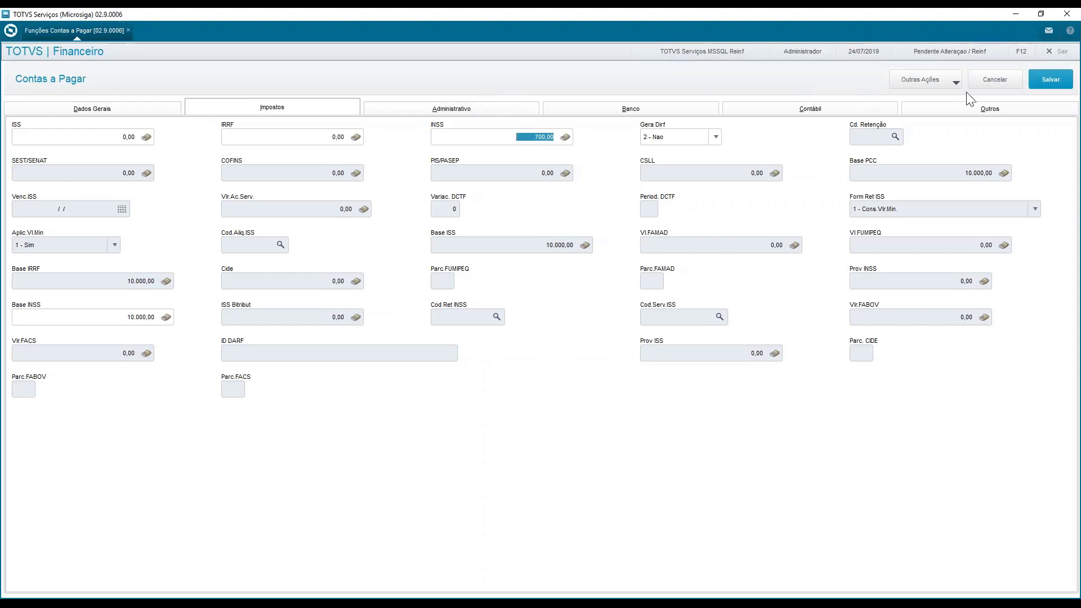
# Save the altered payable title REIINSS02 and leave the Funções Contas a Pagar routine
pyautogui.click(1052, 84)
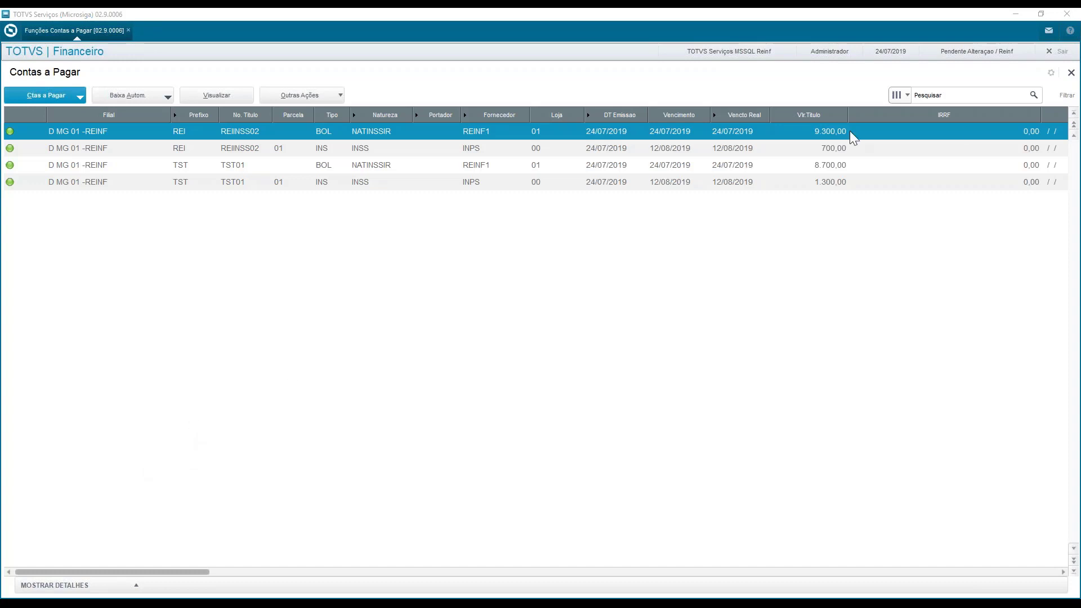
pyautogui.click(1070, 73)
pyautogui.click(1071, 74)
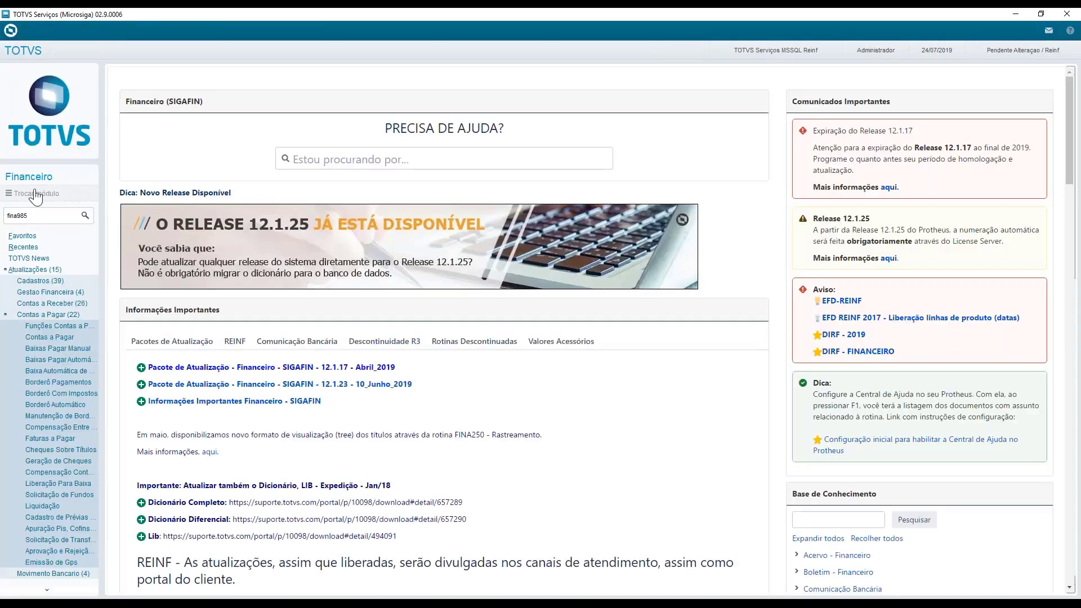
# Switch the working module (Ambiente) from Financeiro to 09, Livros Fiscais
pyautogui.click(35, 194)
pyautogui.click(482, 345)
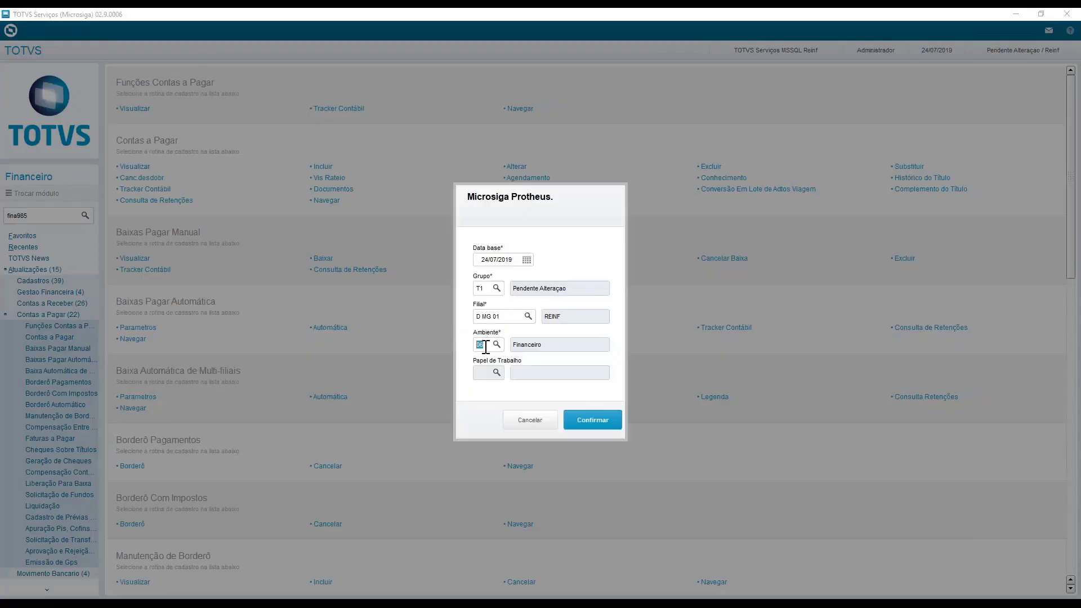
pyautogui.write('09')
pyautogui.press('Return')
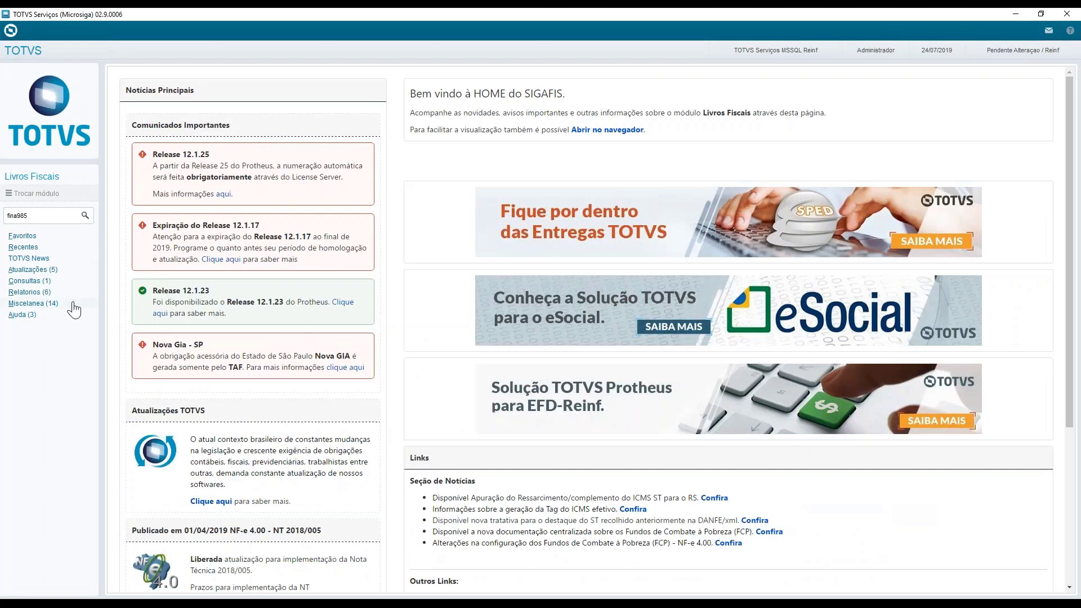
# Try to open the Sped routine Complemento de Estabelecimento with the proposed base date, group and branch
pyautogui.click(27, 270)
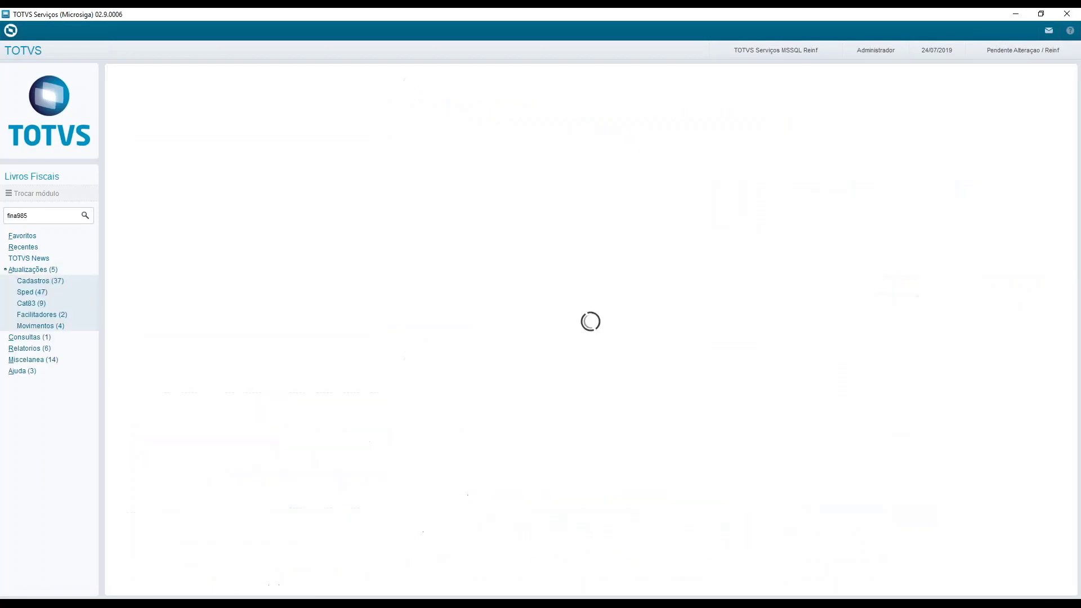
pyautogui.click(52, 294)
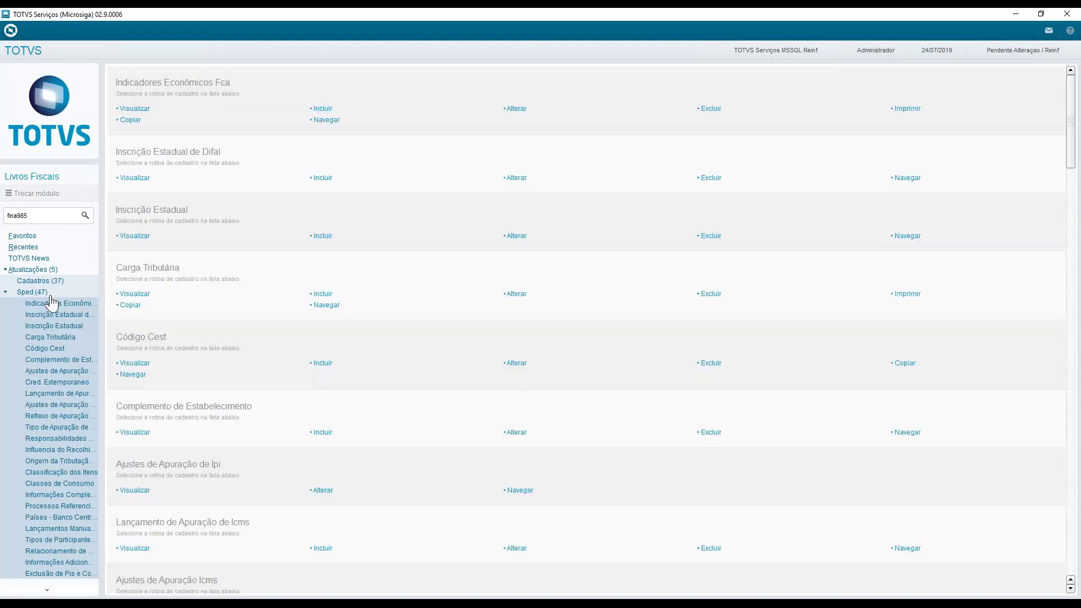
pyautogui.click(79, 361)
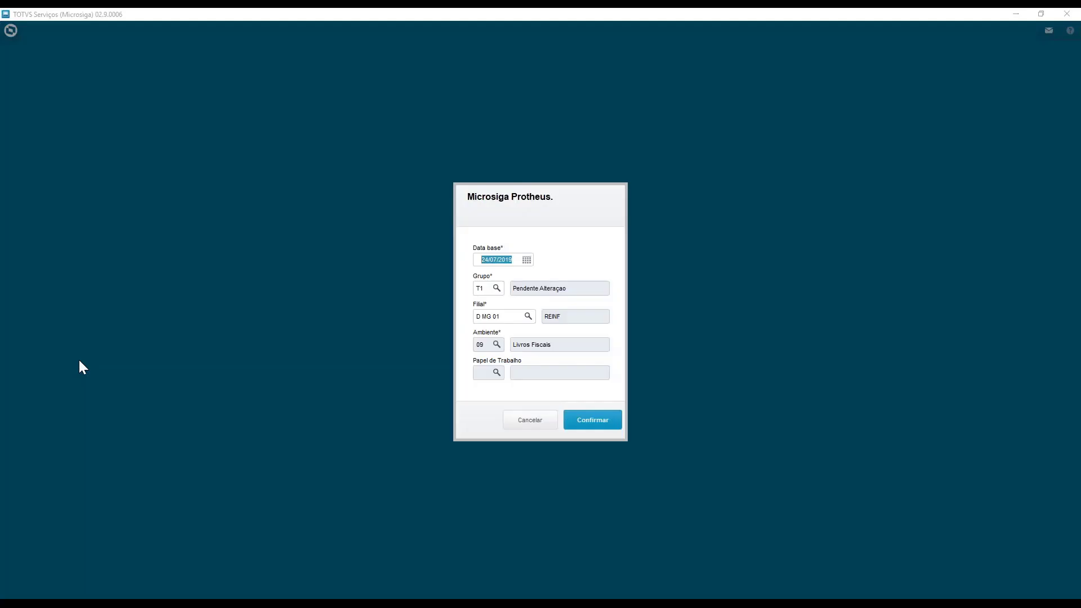
pyautogui.click(593, 426)
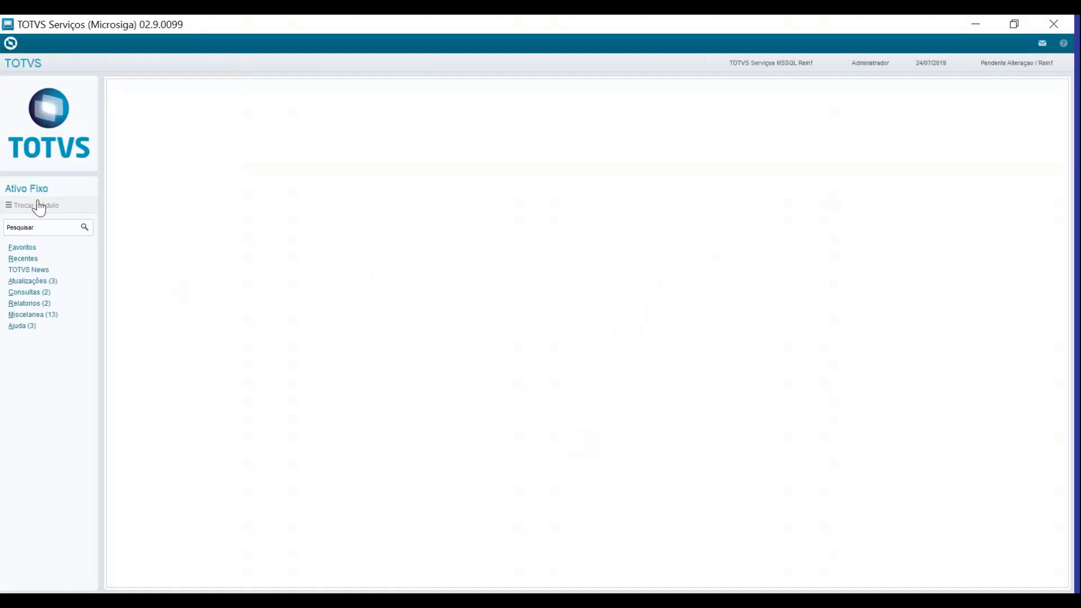
# Change the module (Ambiente) from Ativo Fixo to 09, Livros Fiscais, keeping the proposed date, group and branch
pyautogui.click(35, 205)
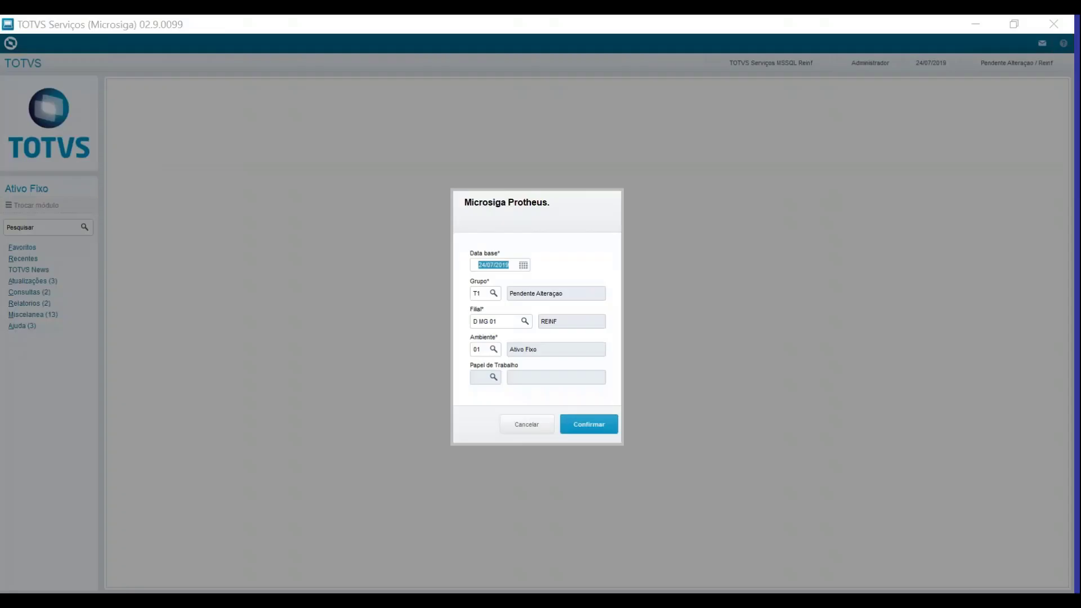
pyautogui.click(477, 350)
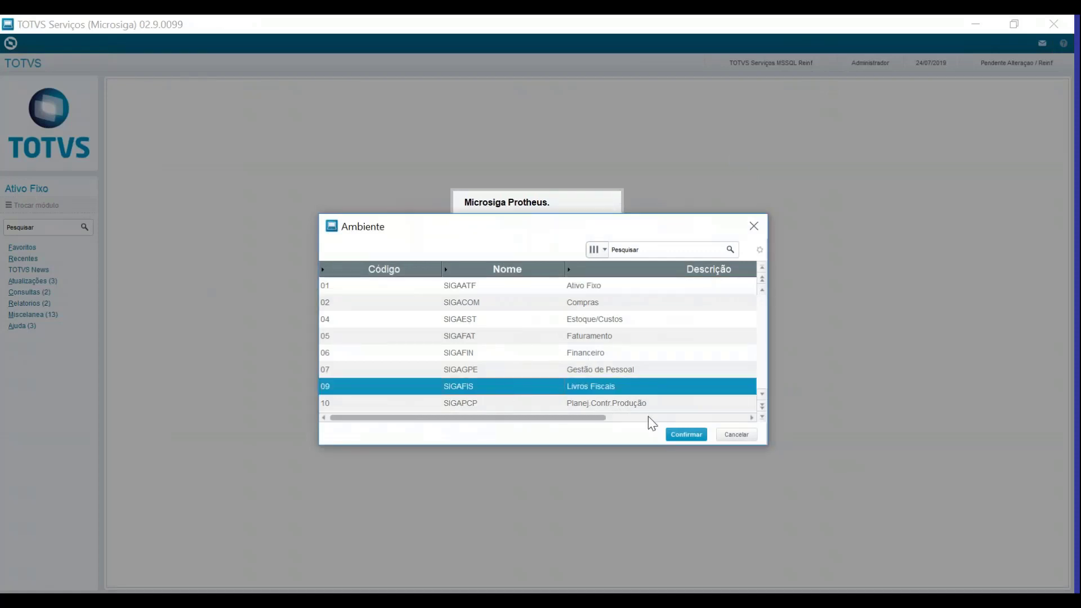
pyautogui.click(686, 434)
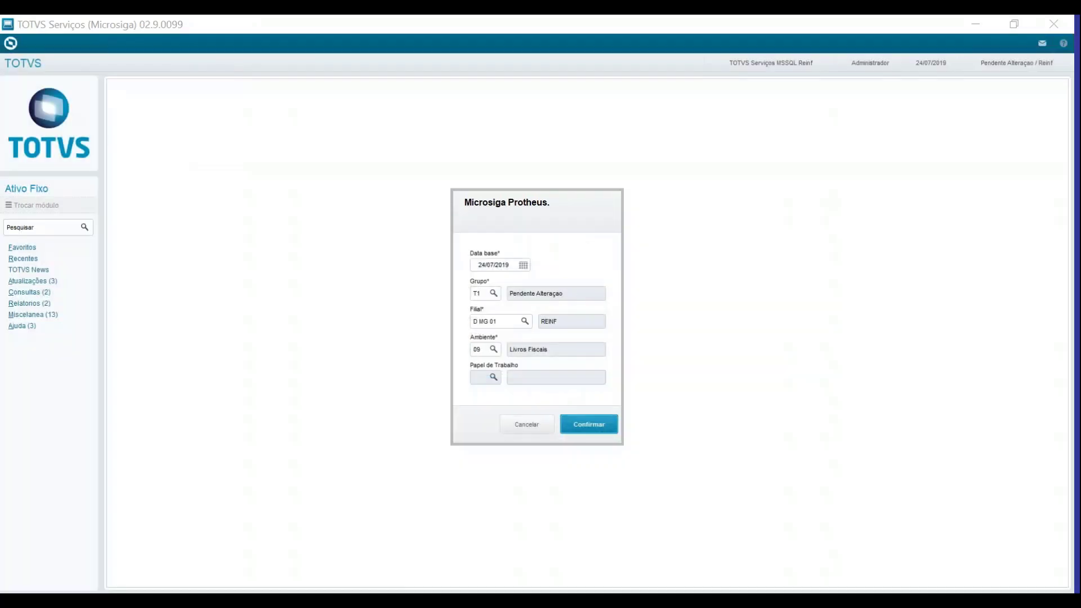
pyautogui.click(589, 424)
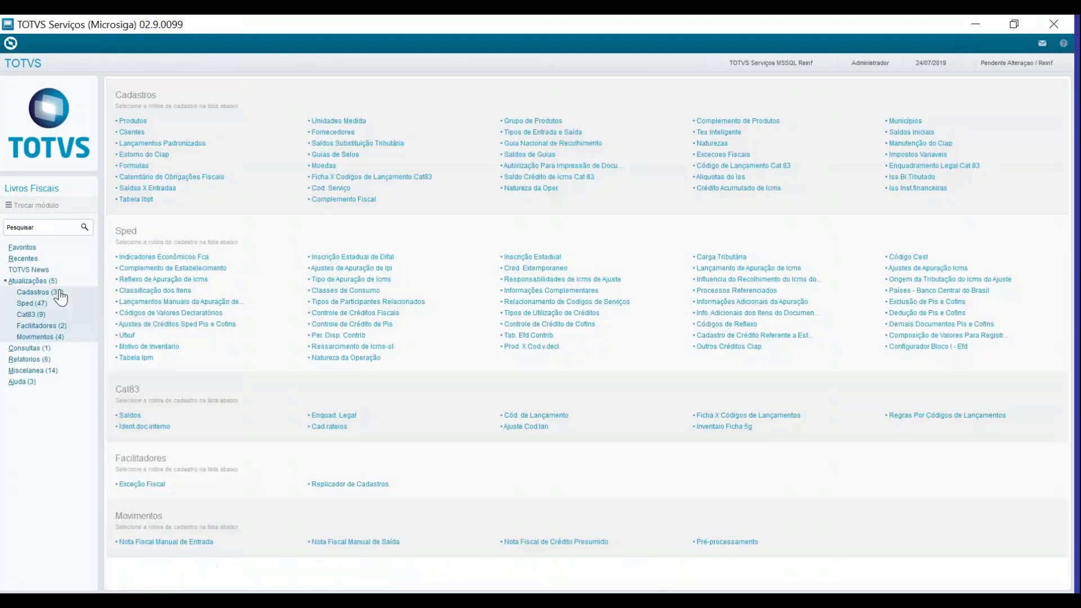
# Open the Complemento de Estabelecimento routine for branch D MG 01 and start including a new establishment complement
pyautogui.click(61, 294)
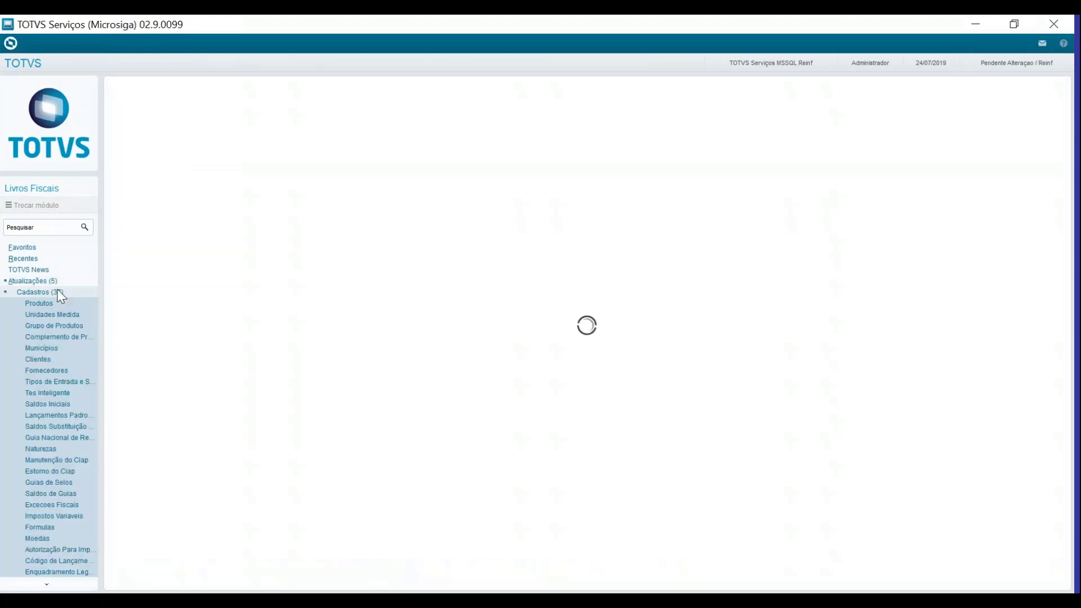
pyautogui.click(32, 303)
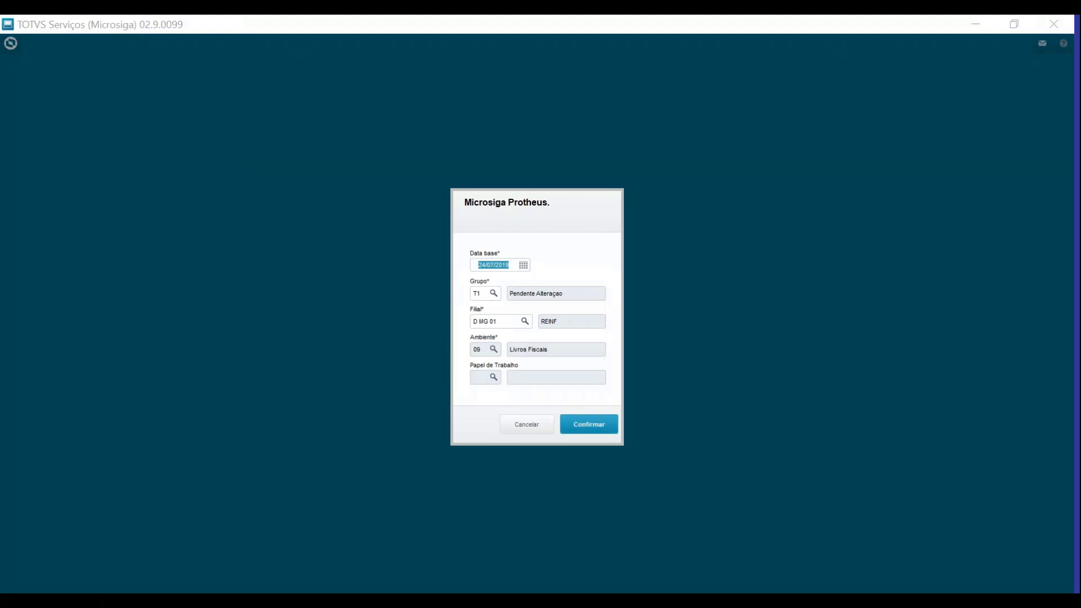
pyautogui.click(589, 423)
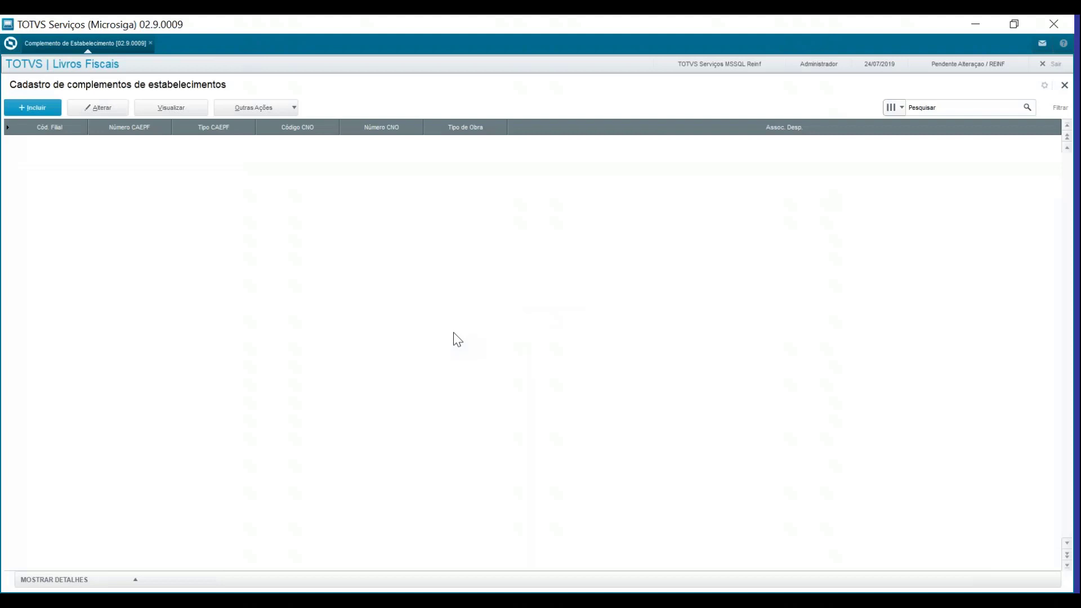
pyautogui.click(38, 106)
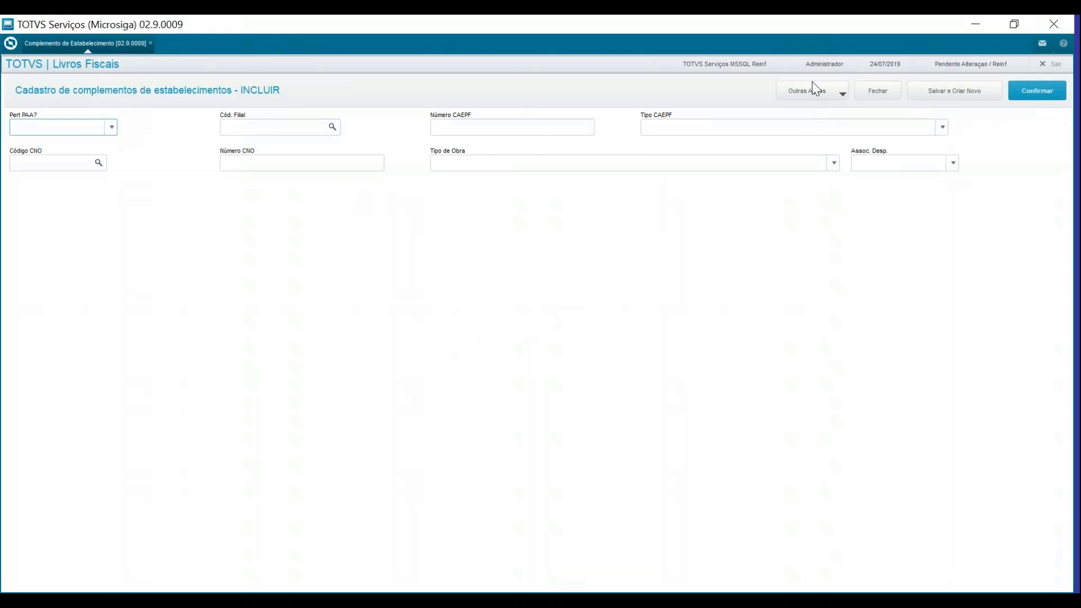
pyautogui.click(567, 14)
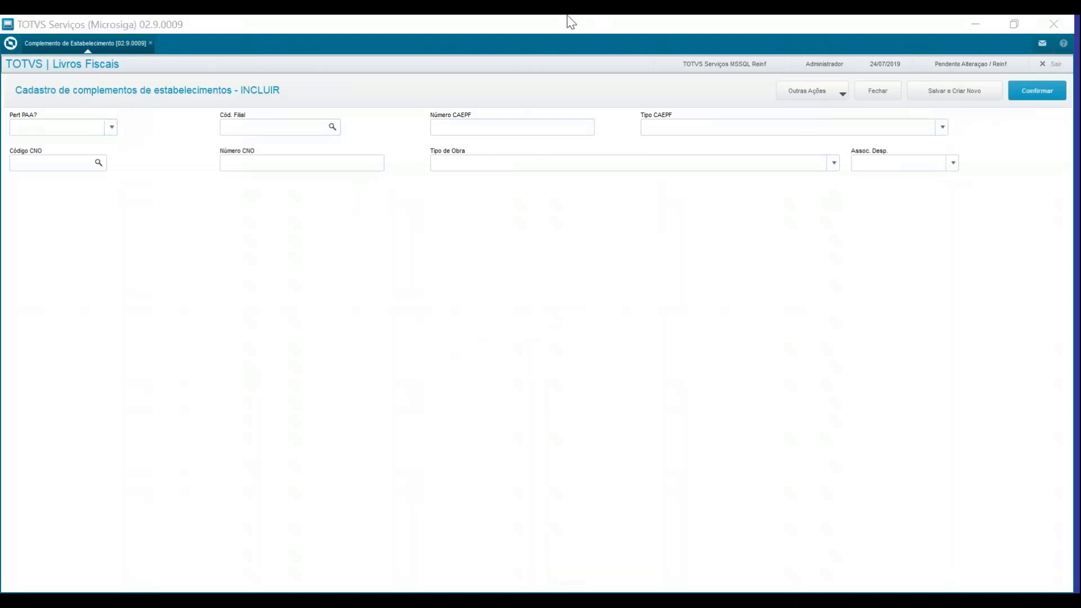
pyautogui.click(516, 27)
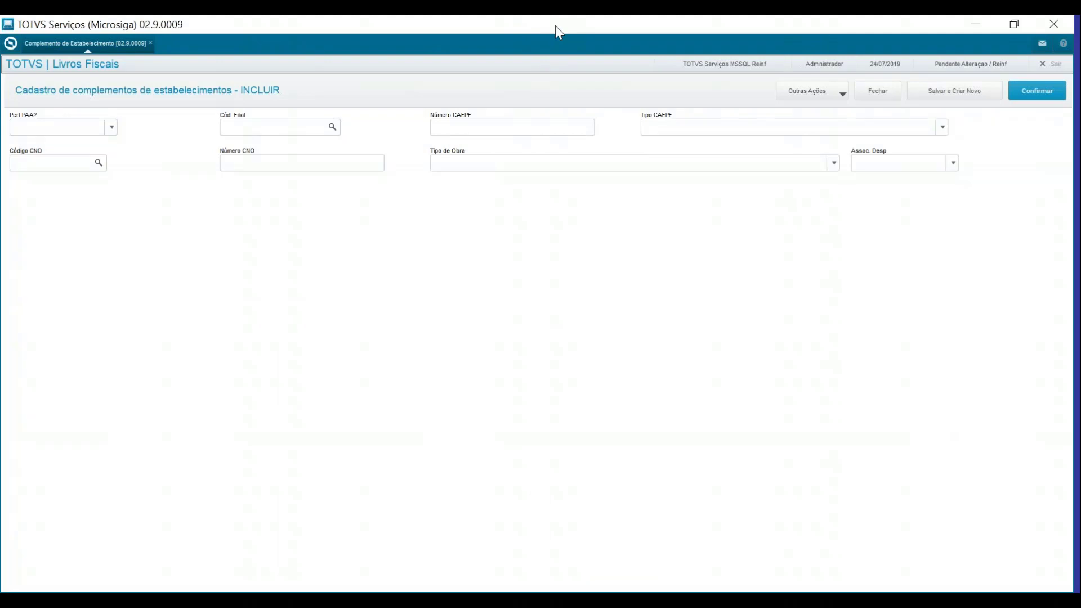
pyautogui.doubleClick(554, 25)
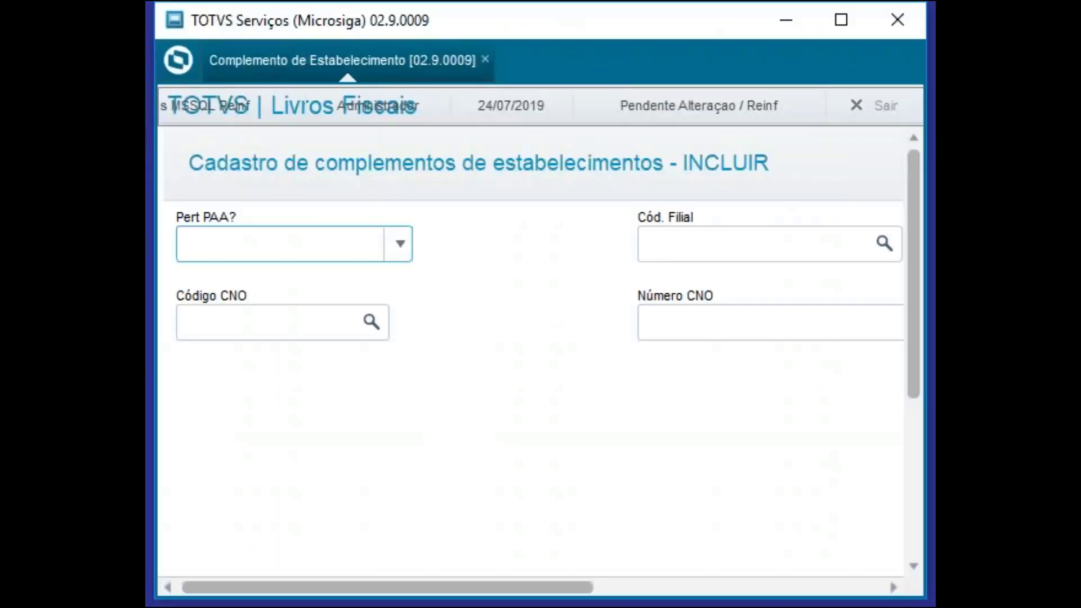
pyautogui.click(841, 20)
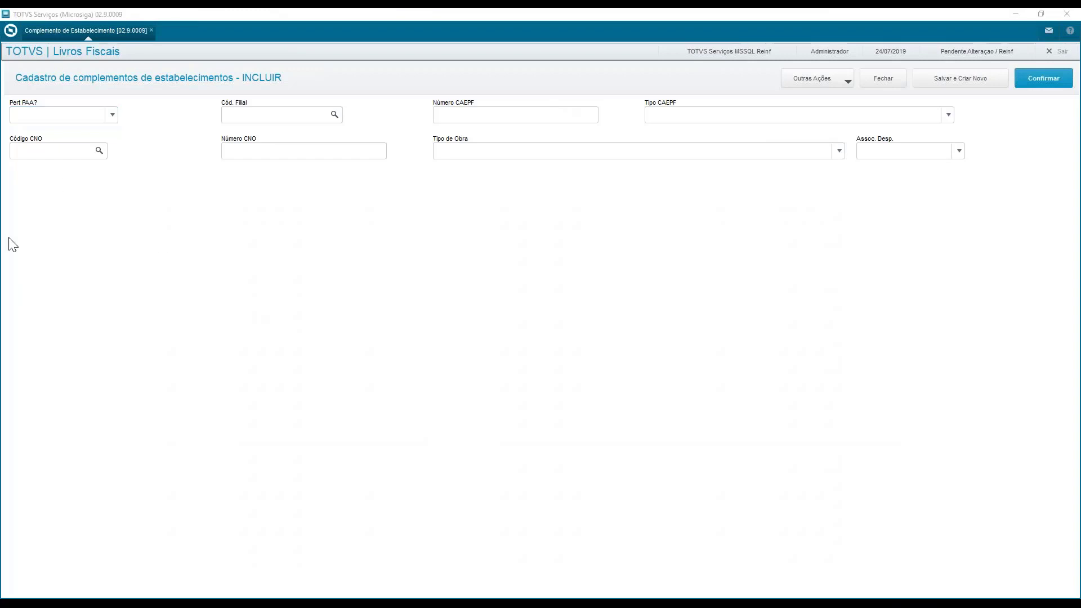
# Check the Pert PAA? options on the new establishment complement and set the field to 2 - Não
pyautogui.click(80, 116)
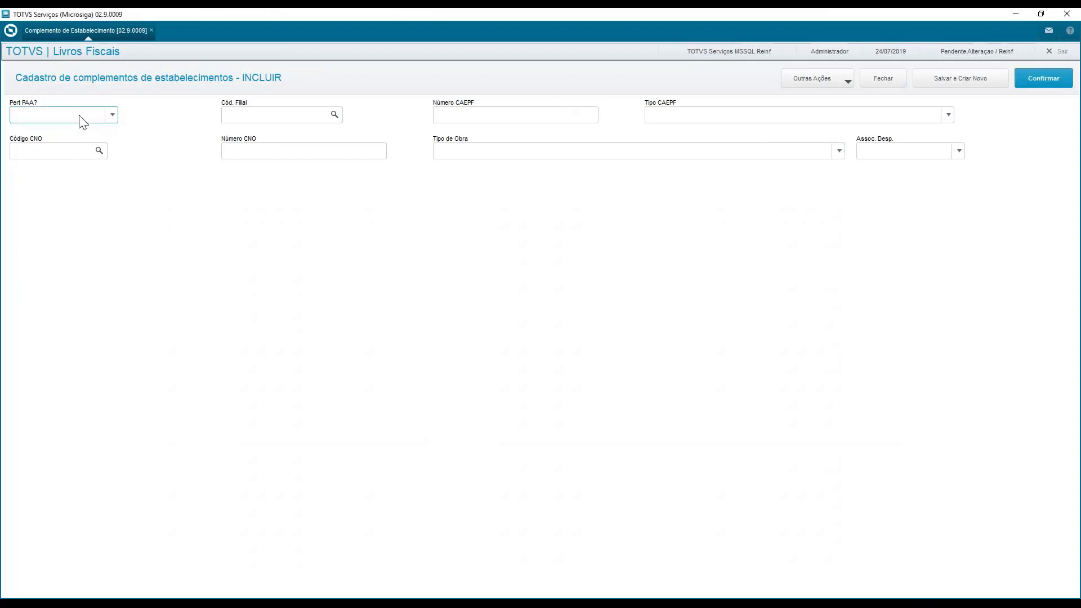
pyautogui.click(80, 116)
pyautogui.click(79, 116)
pyautogui.press('1')
pyautogui.click(79, 116)
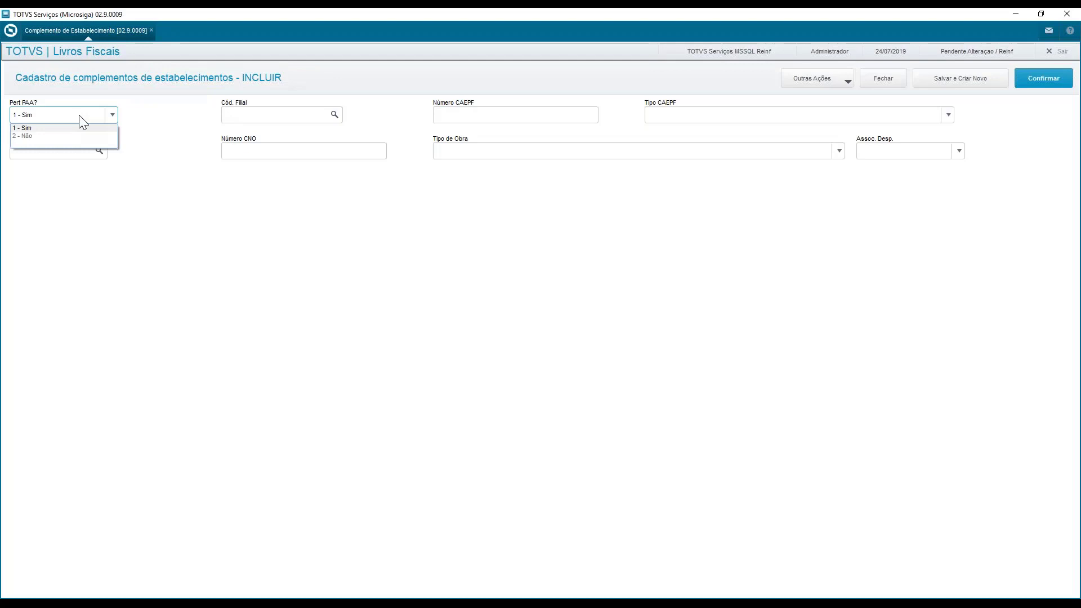
pyautogui.click(79, 116)
pyautogui.click(79, 116)
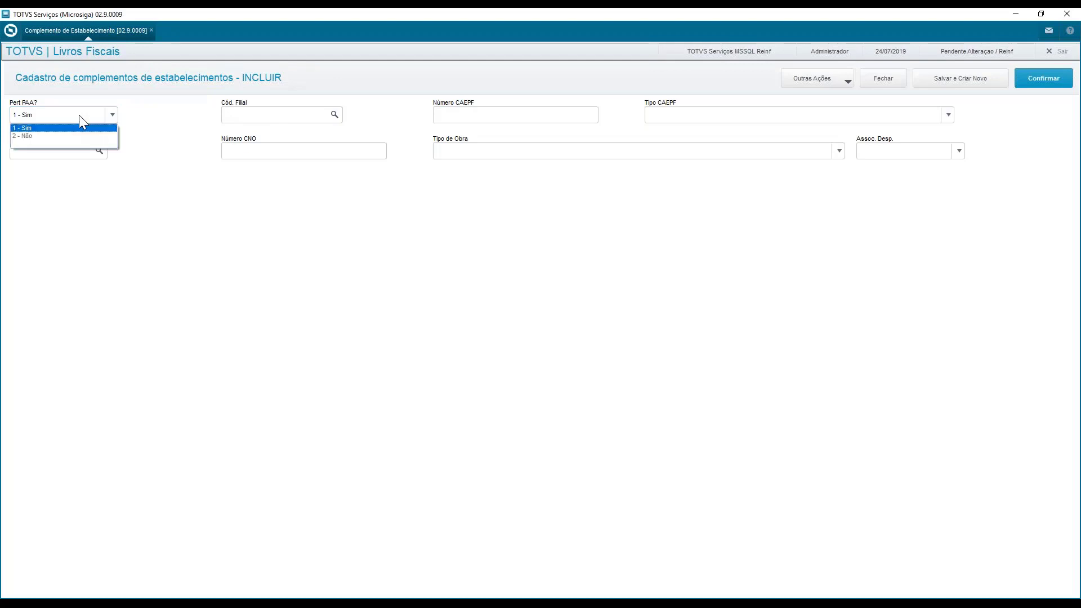
pyautogui.click(79, 116)
pyautogui.click(80, 118)
pyautogui.click(63, 134)
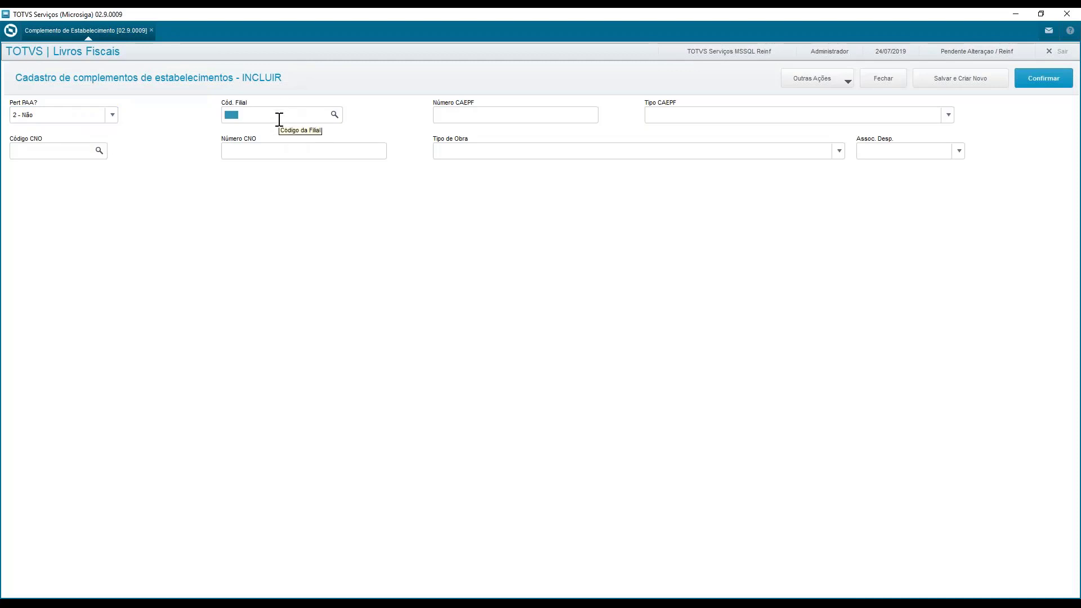
# Select branch D MG 01 as Cód. Filial and look over the Número CAEPF and Tipo CAEPF fields
pyautogui.press('F3')
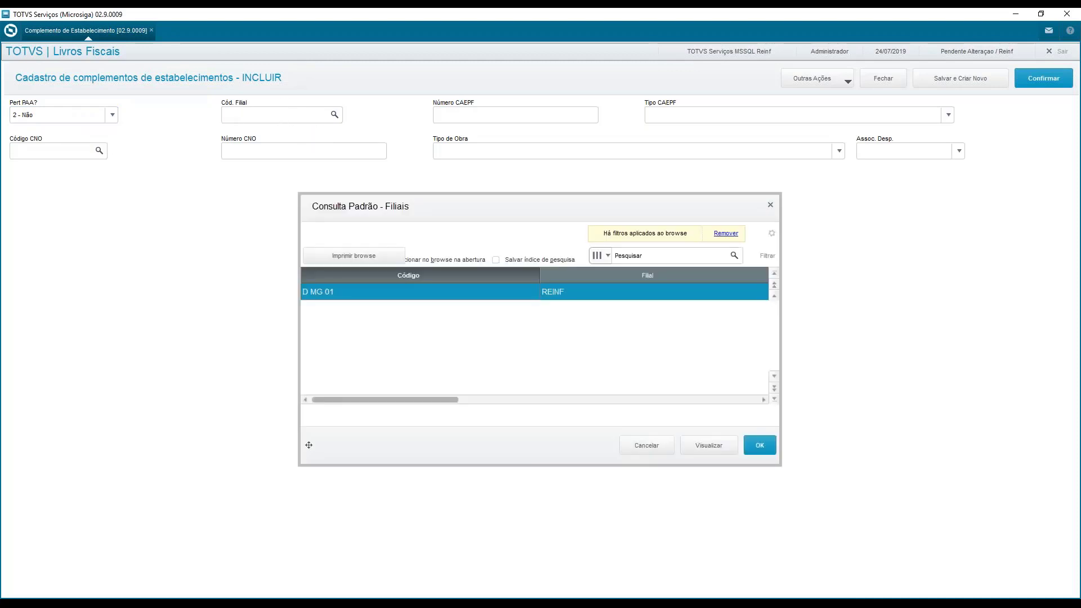
pyautogui.doubleClick(437, 291)
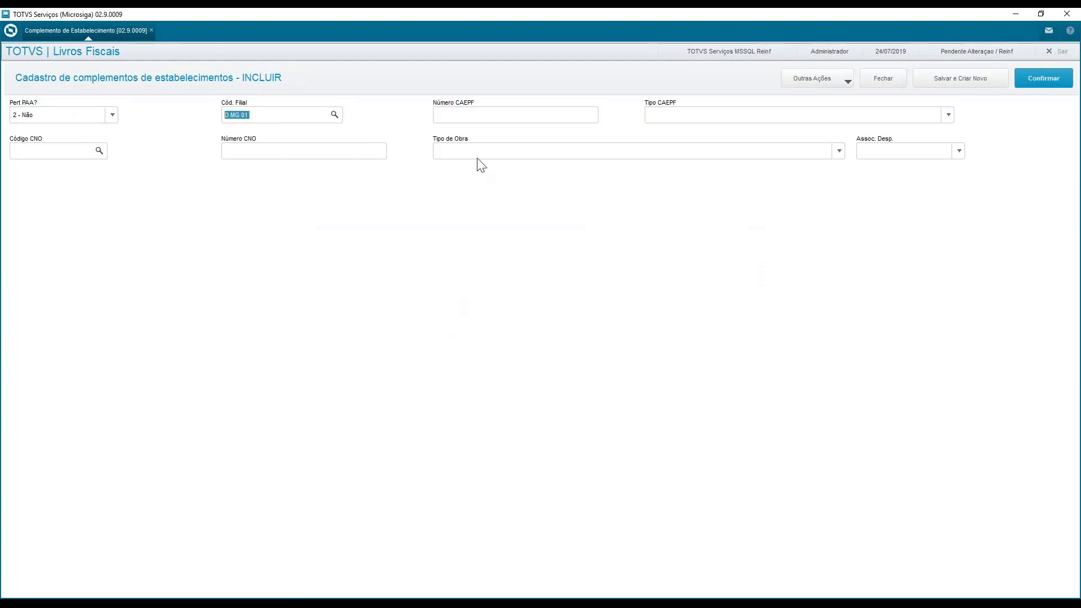
pyautogui.click(479, 111)
pyautogui.press('Tab')
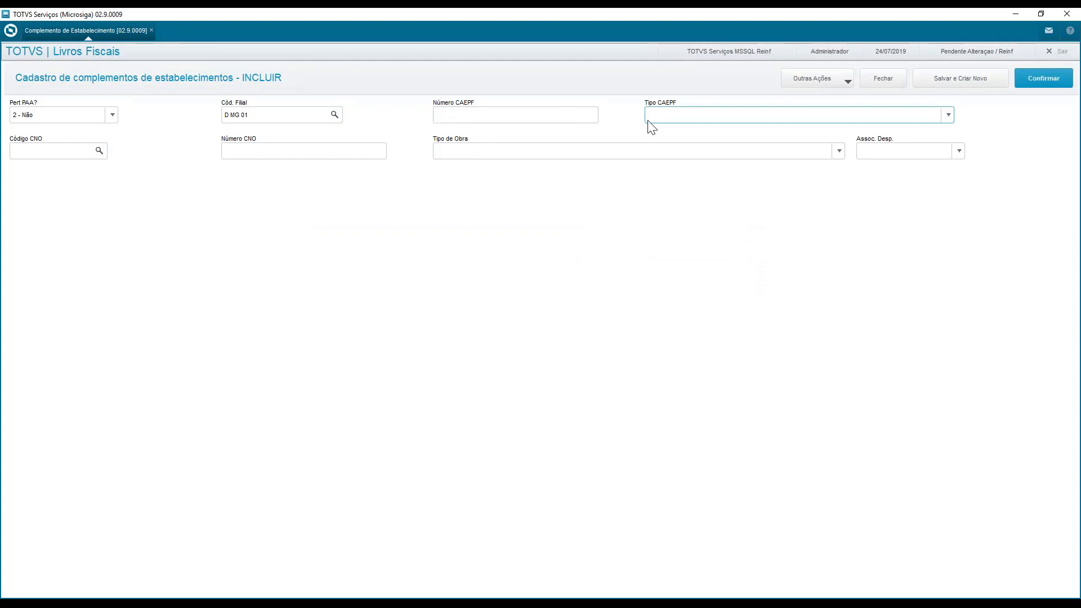
pyautogui.click(660, 120)
pyautogui.click(660, 119)
pyautogui.click(553, 122)
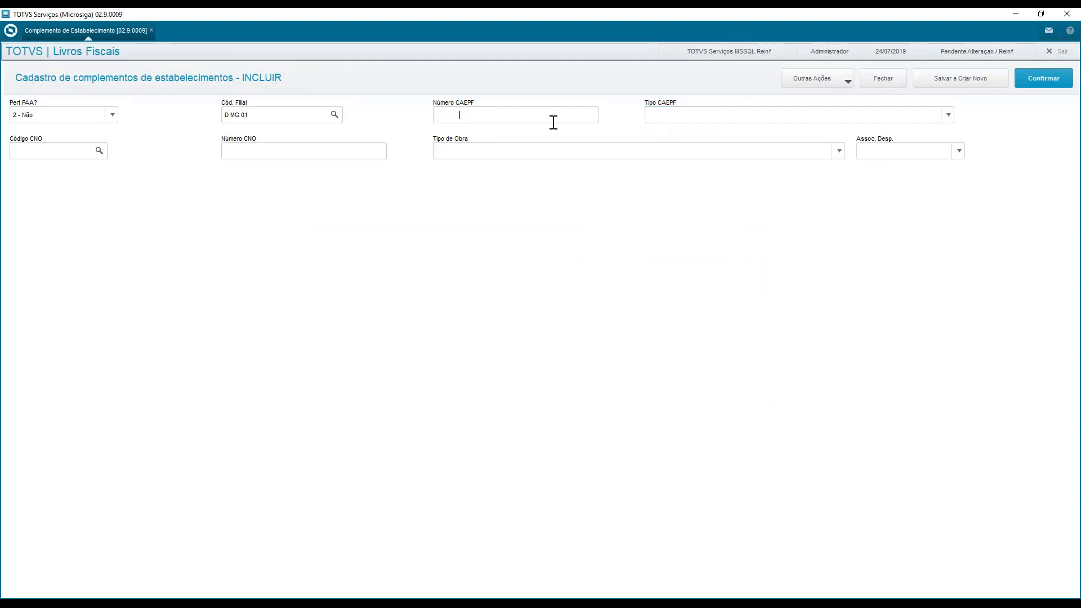
# View the national works register entry 000001, OBRA REINF, and select it as the complement's Código CNO
pyautogui.click(26, 152)
pyautogui.press('F3')
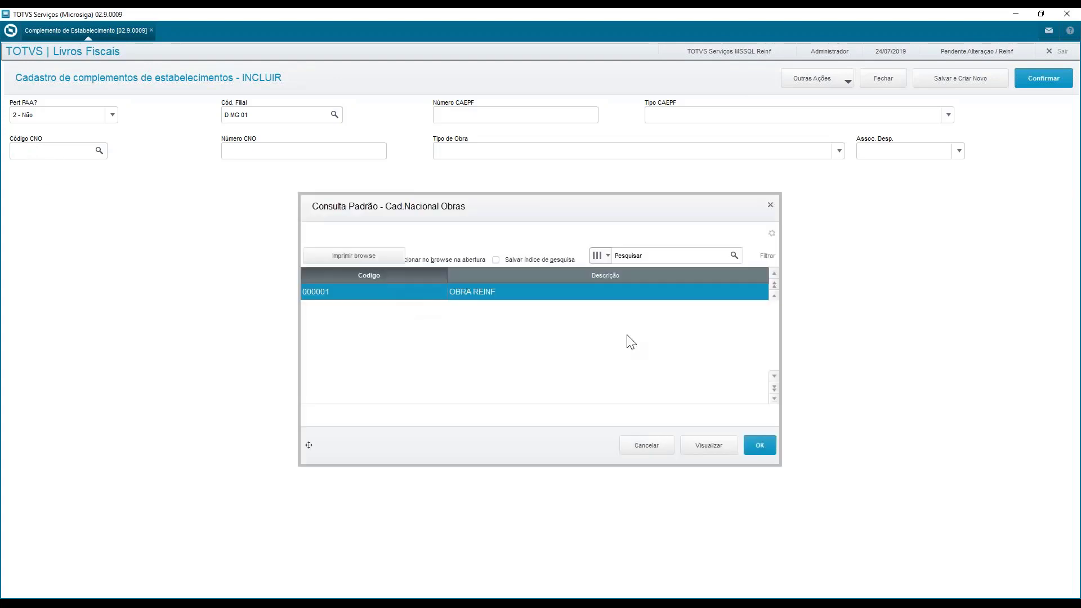
pyautogui.click(711, 447)
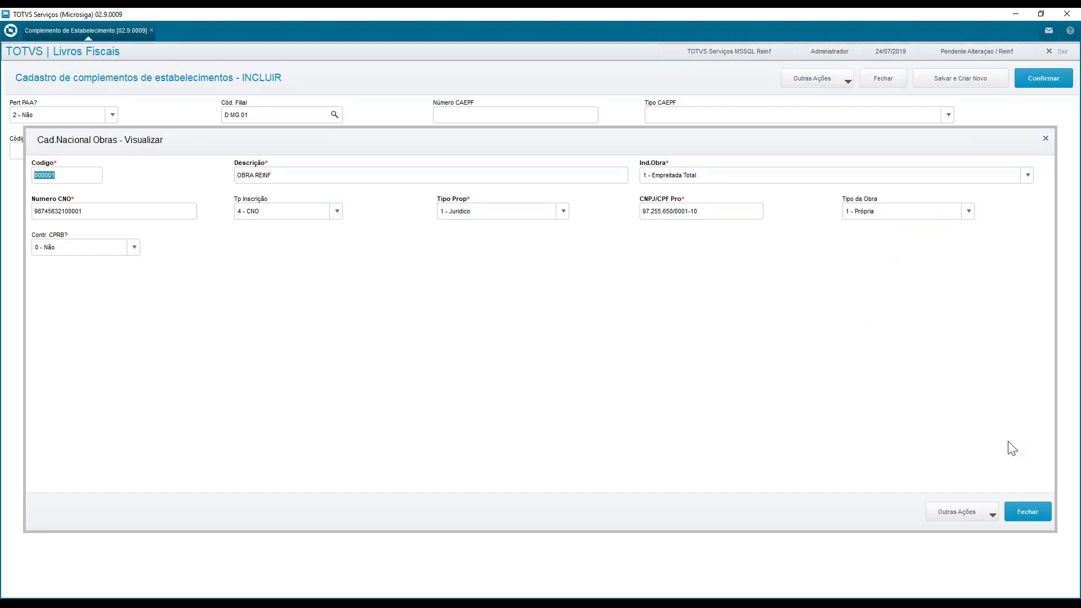
pyautogui.click(1034, 519)
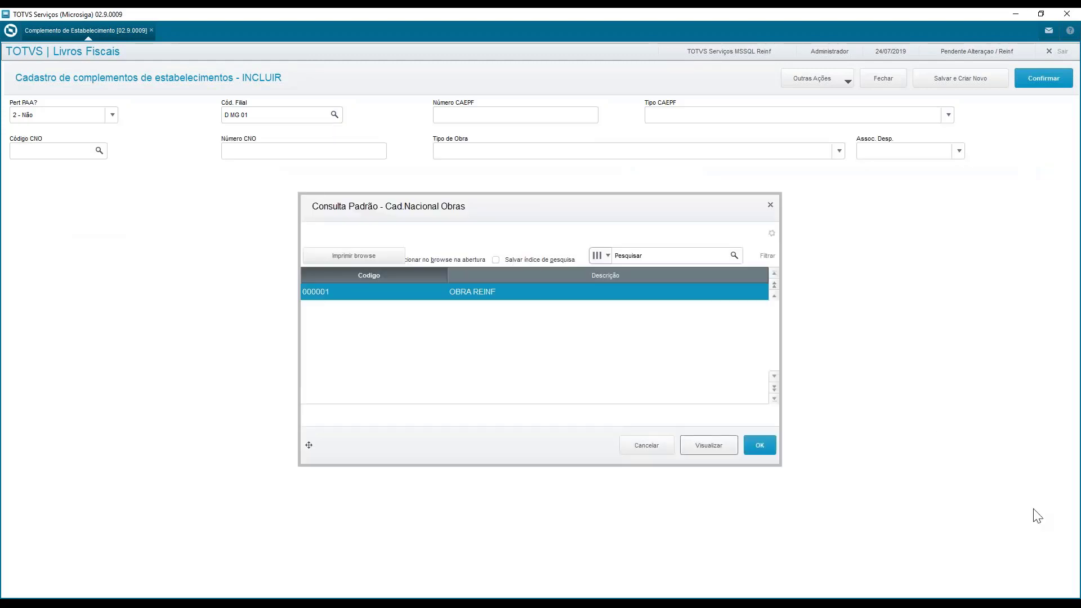
pyautogui.doubleClick(547, 295)
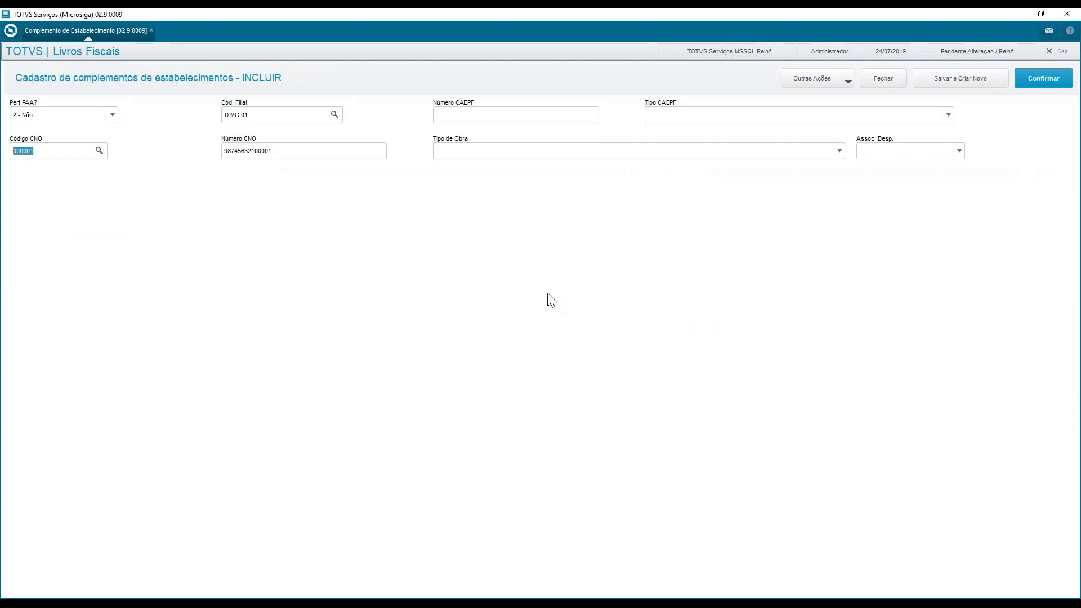
# Check the Tipo de Obra options and the Assoc. Desp. field on the new establishment complement
pyautogui.click(543, 153)
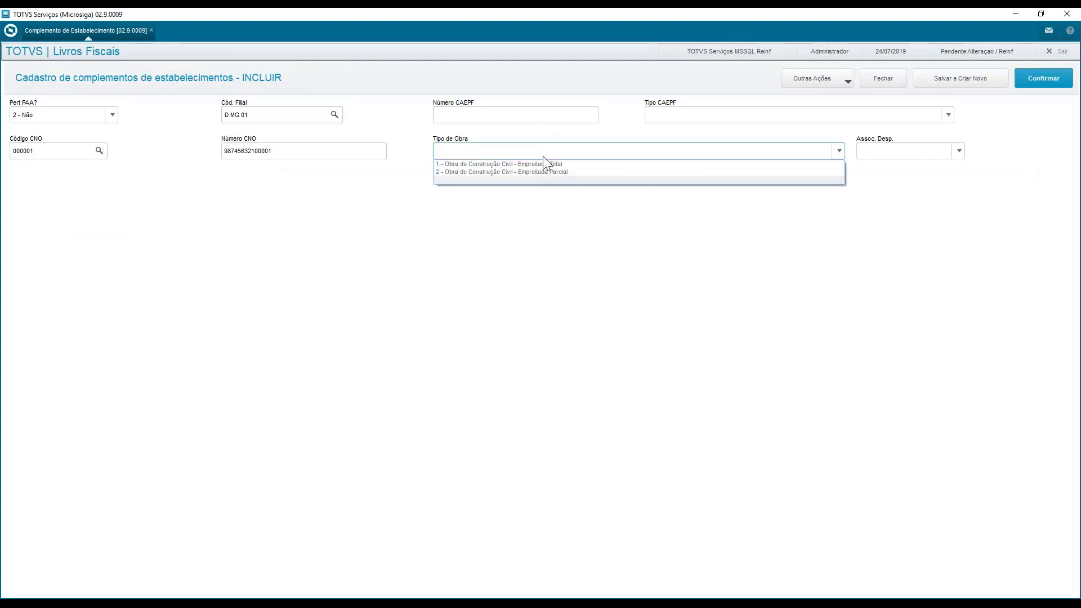
pyautogui.click(637, 155)
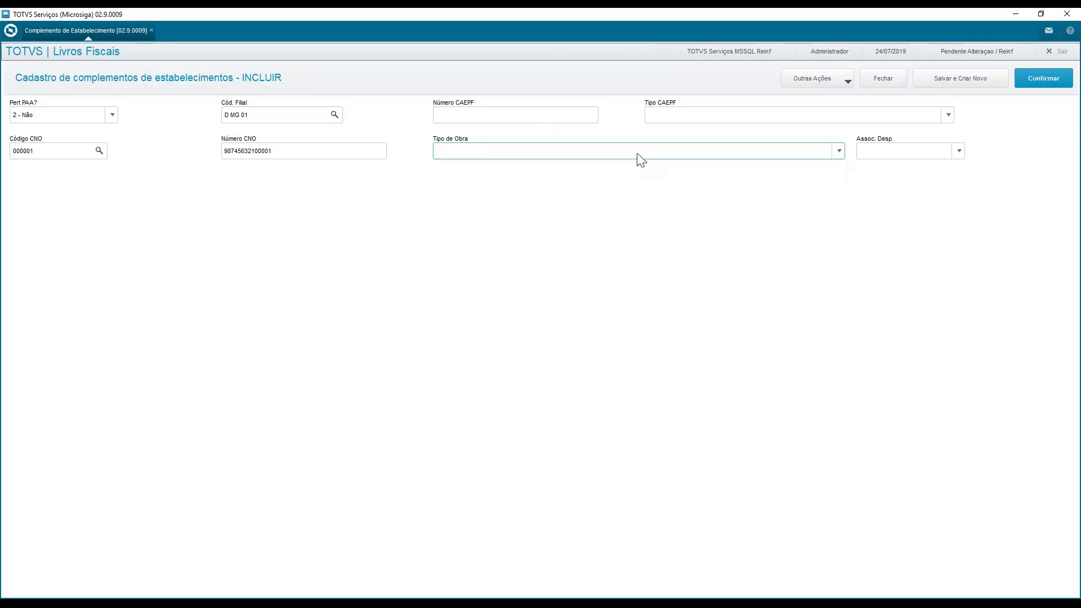
pyautogui.click(917, 158)
pyautogui.click(913, 151)
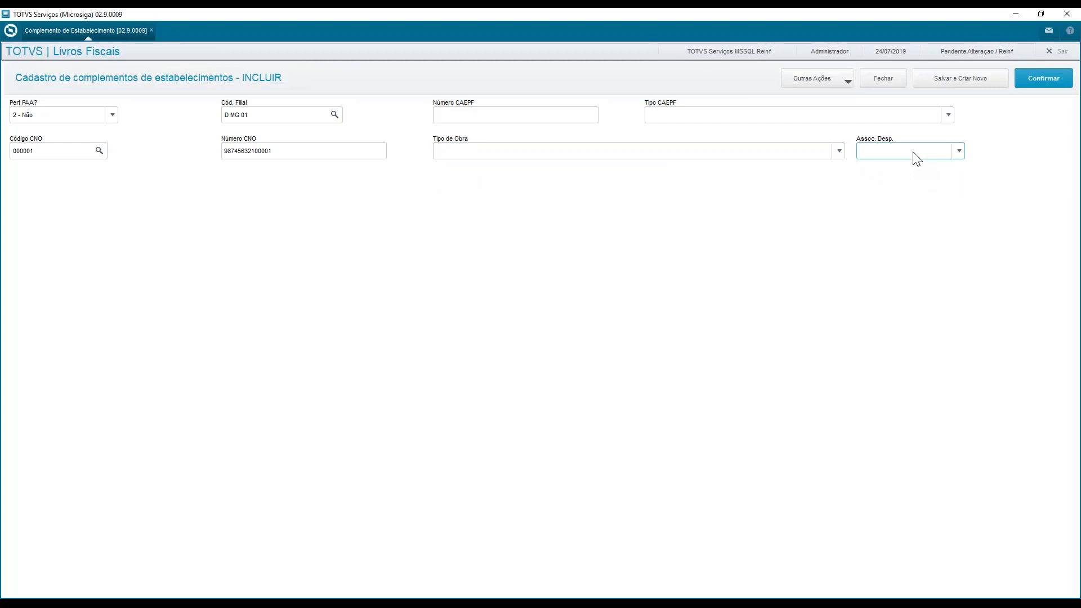
pyautogui.click(914, 152)
pyautogui.click(917, 151)
# Discard the unsaved establishment complement and leave the Complemento de Estabelecimento routine
pyautogui.click(882, 80)
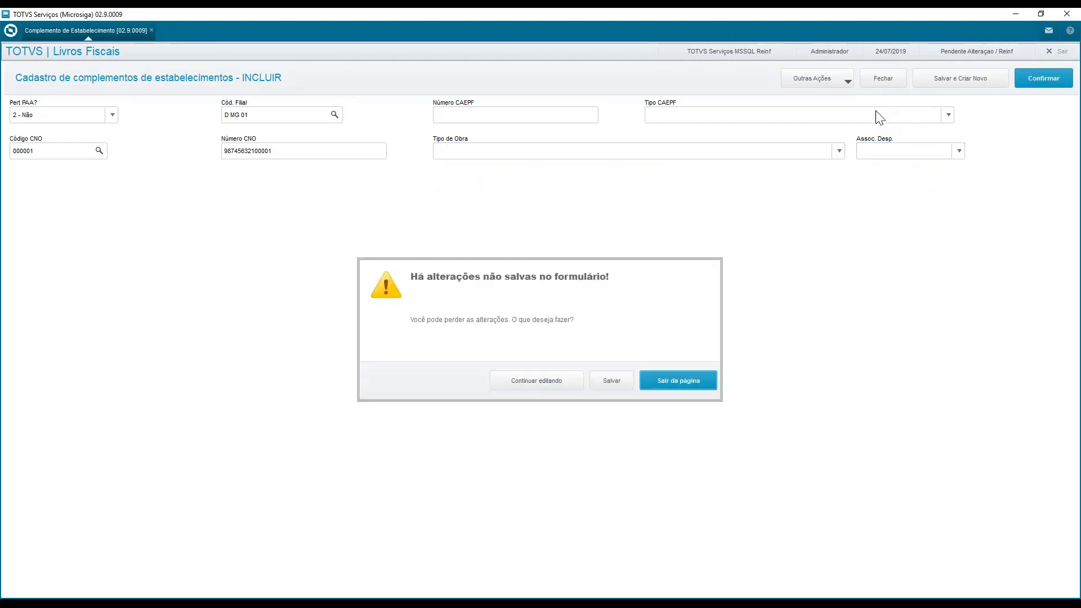
pyautogui.click(679, 391)
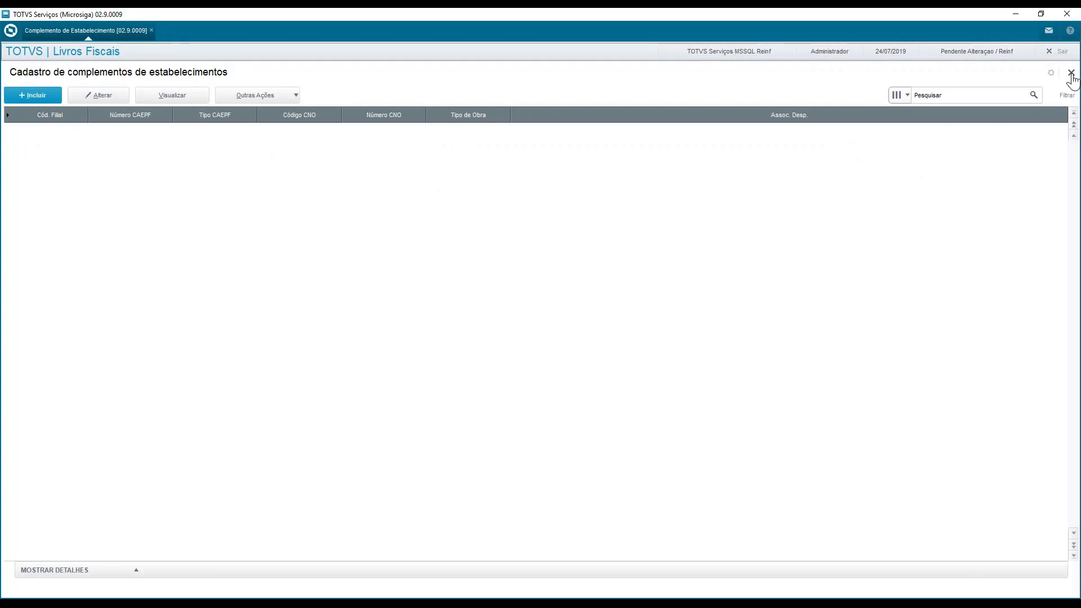
pyautogui.click(1071, 74)
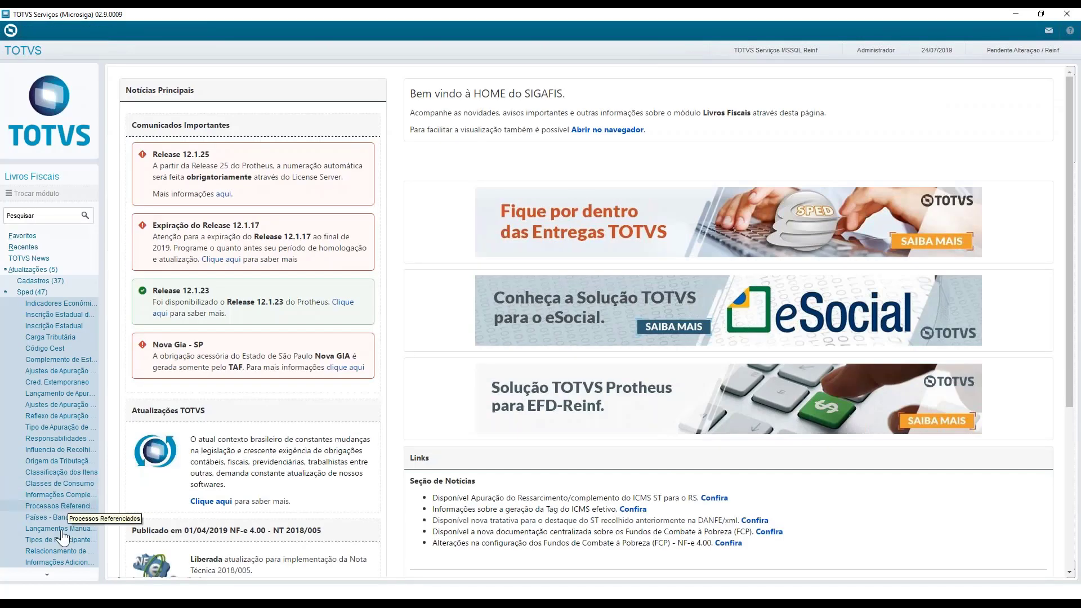
# Open the Relacionamento de Códigos de Serviços routine for branch D MG 01 and view the LIMPEZA record with ISS code 0710
pyautogui.click(62, 552)
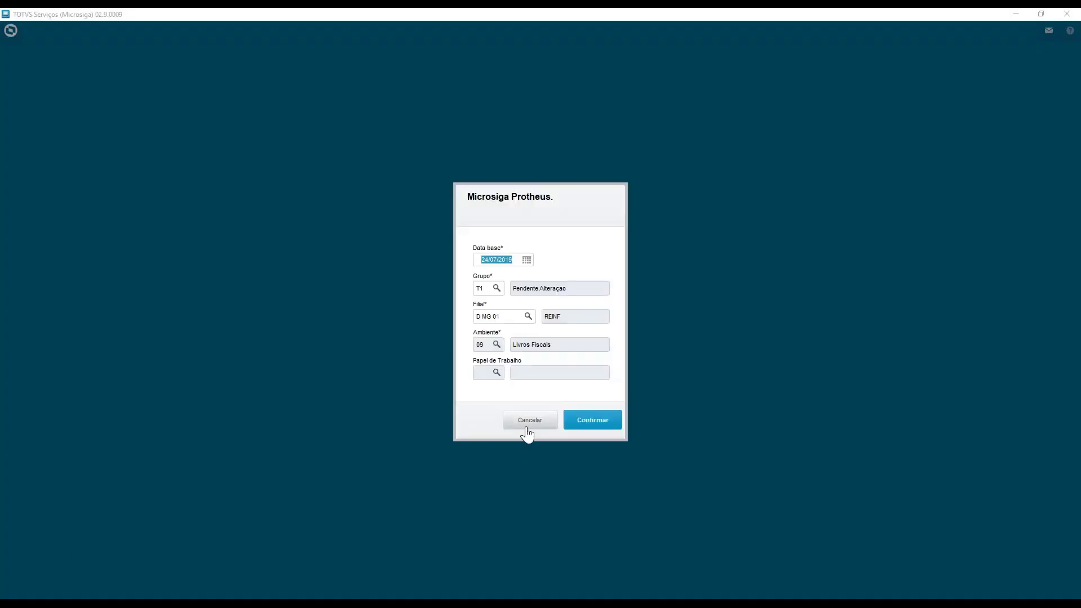
pyautogui.click(596, 422)
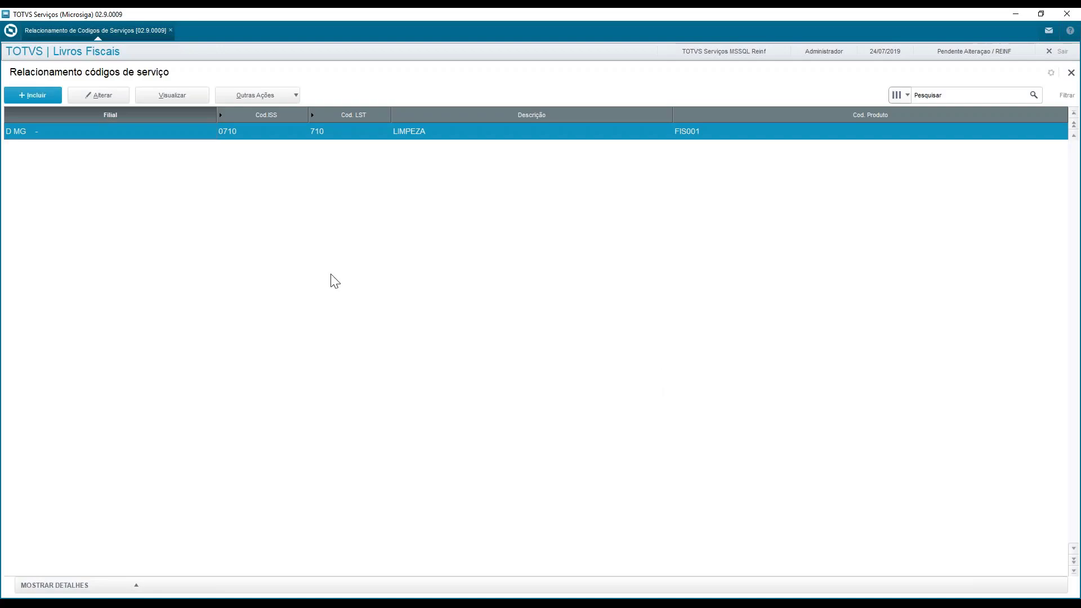
pyautogui.click(172, 96)
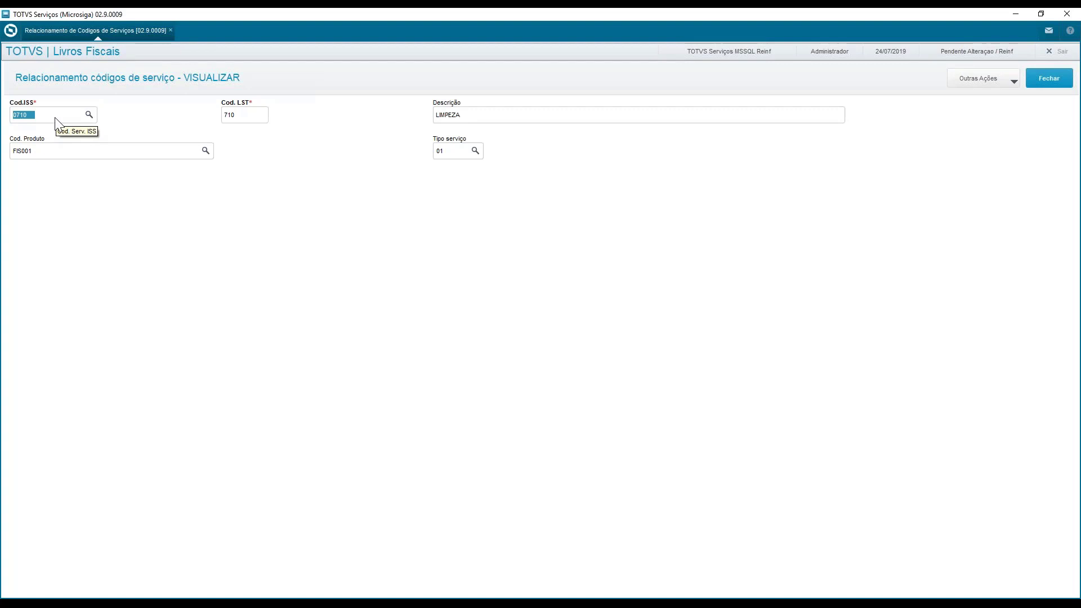
# Look up the Cod.ISS and Cod. Produto values available for the LIMPEZA service code relationship without changing them
pyautogui.press('F3')
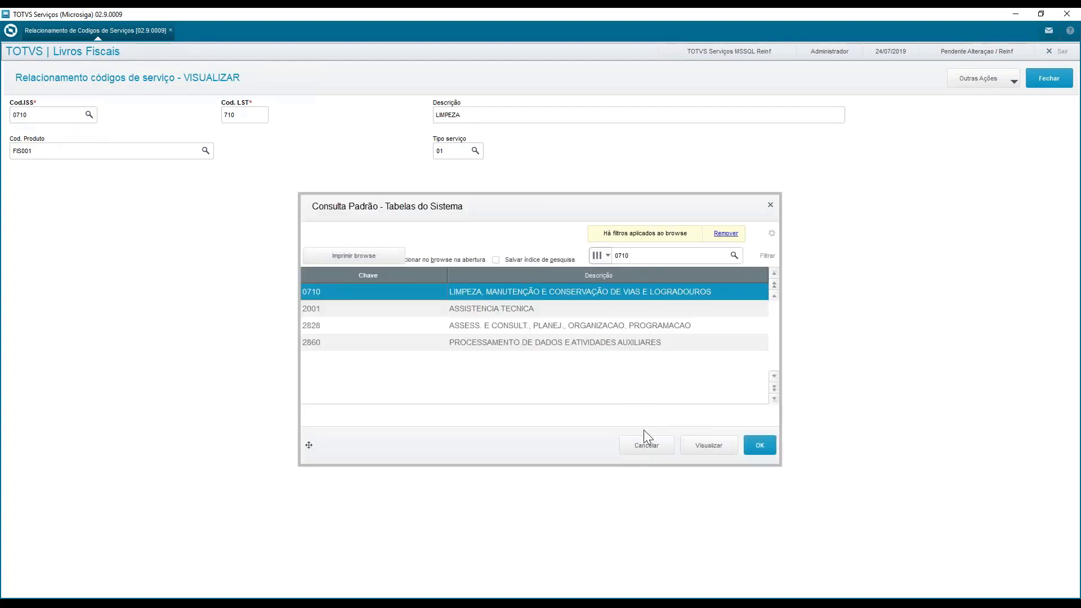
pyautogui.click(647, 450)
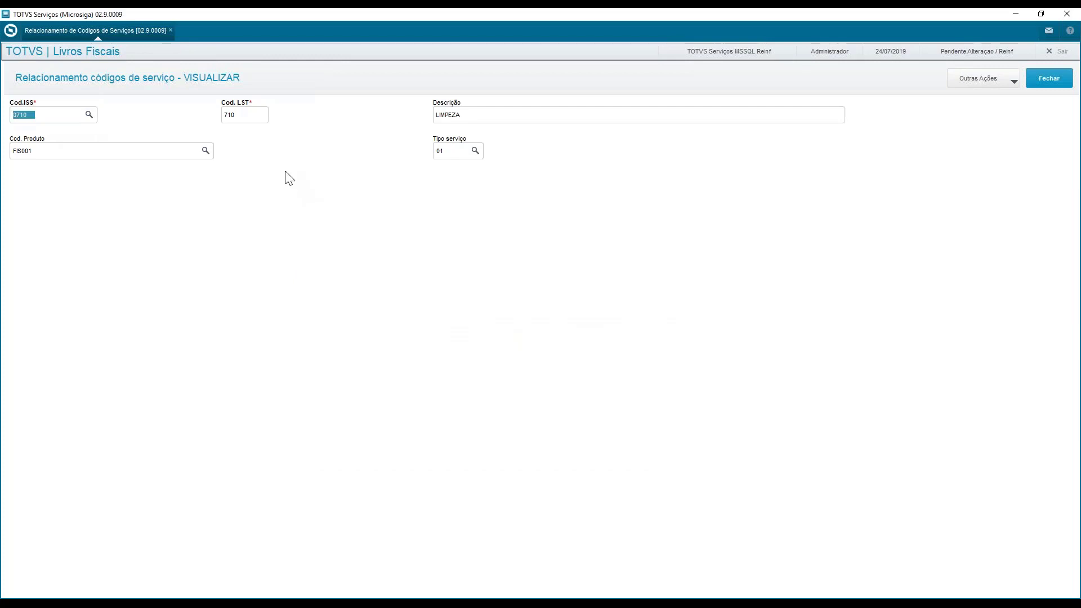
pyautogui.click(259, 121)
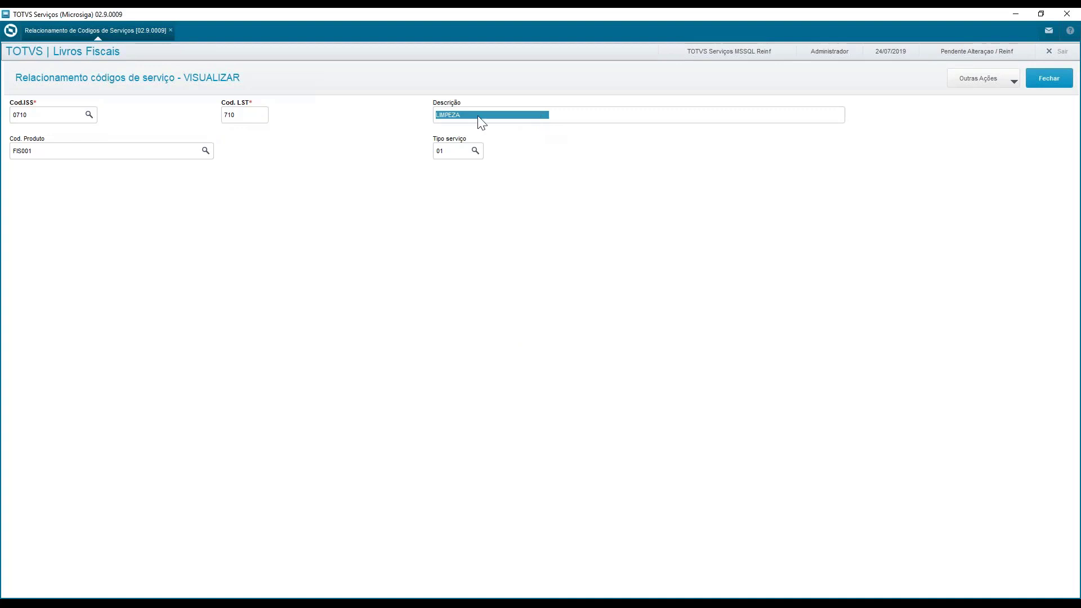
pyautogui.click(79, 154)
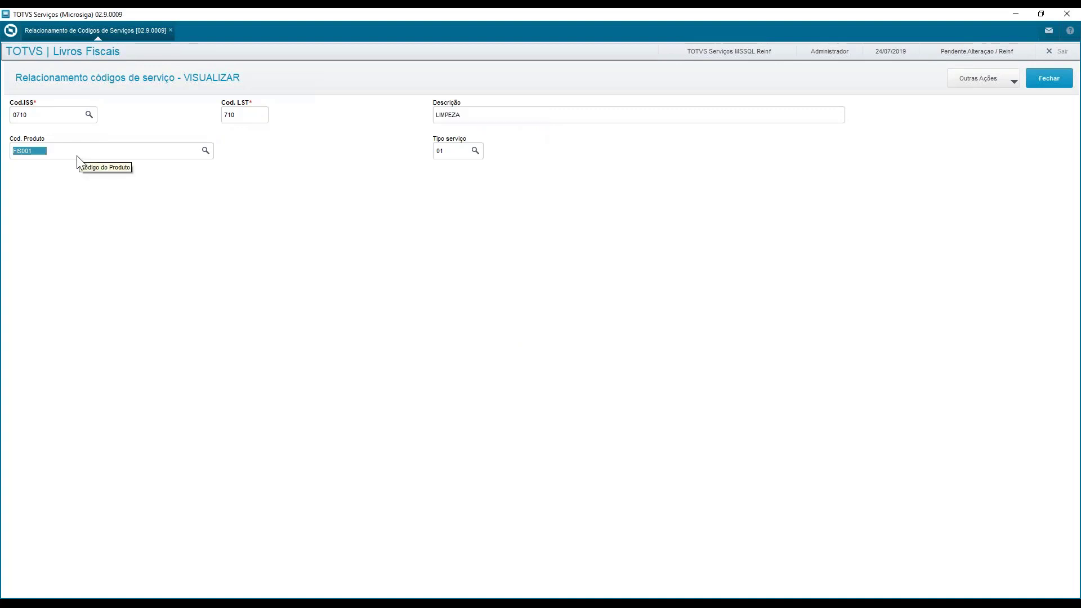
pyautogui.press('F3')
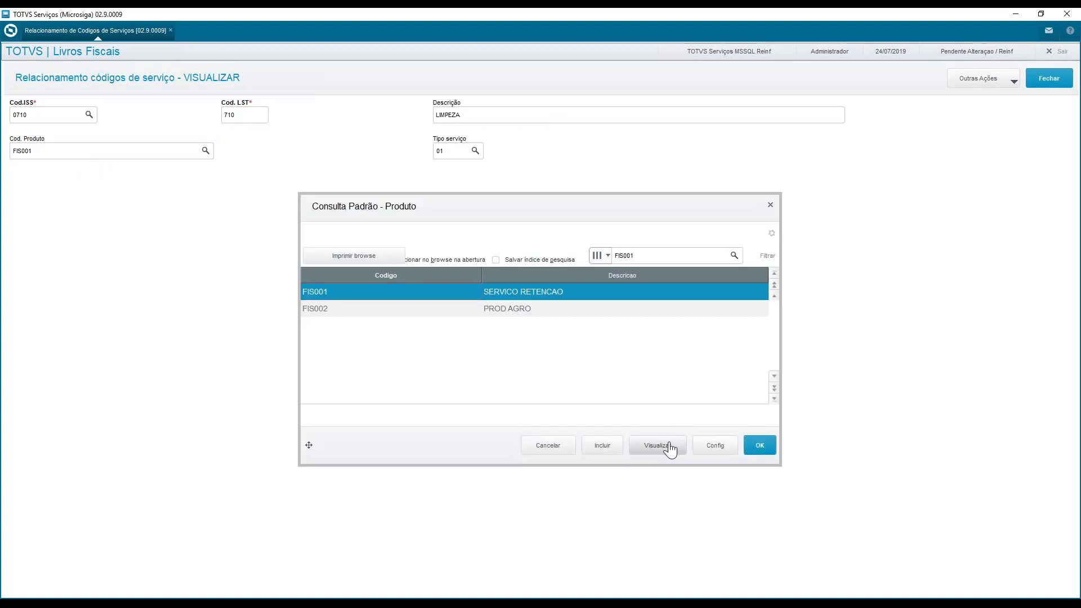
pyautogui.click(549, 446)
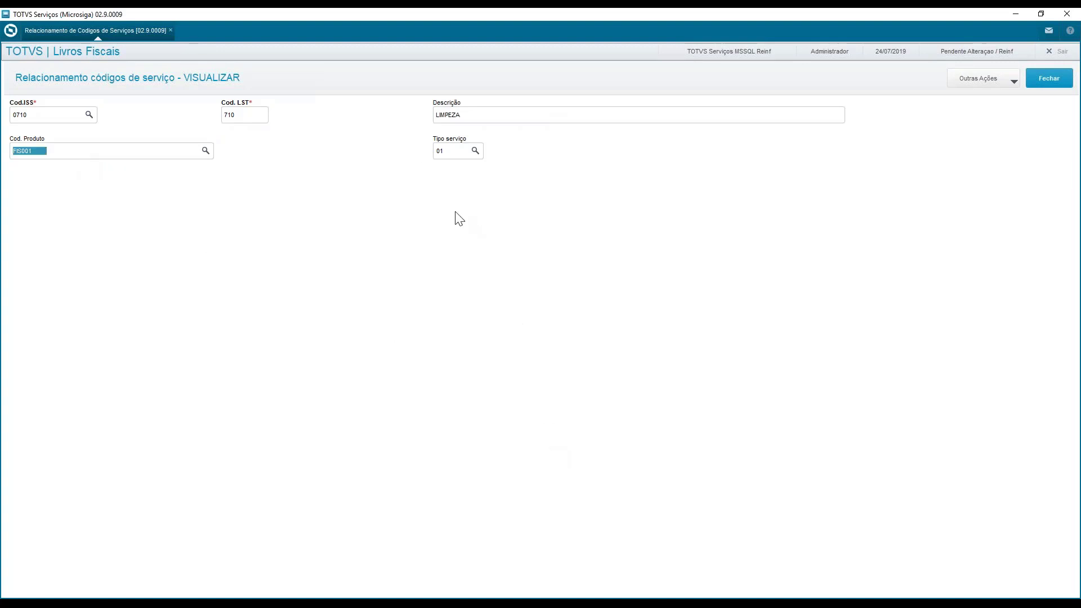
# Look over the Tipo serviço table for the LIMPEZA record, then leave the service code relationship routine
pyautogui.click(461, 153)
pyautogui.press('F3')
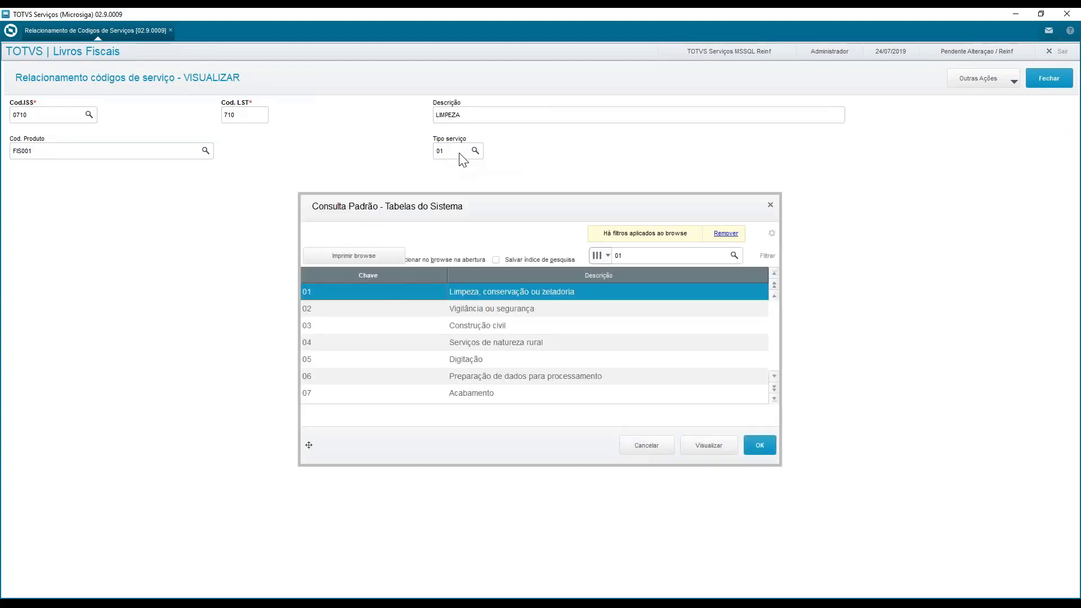
pyautogui.click(519, 307)
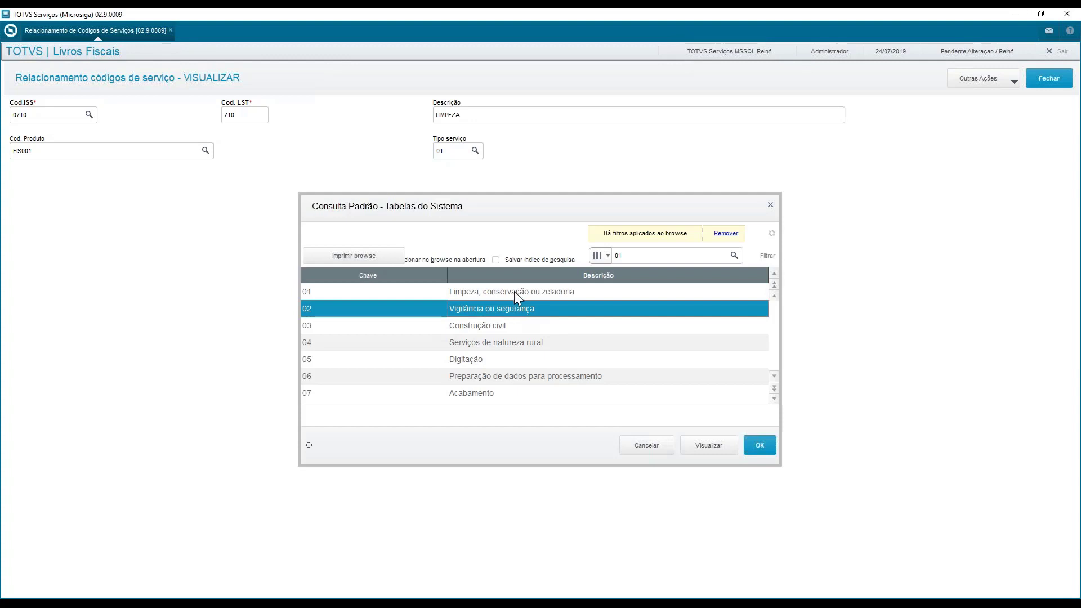
pyautogui.click(515, 292)
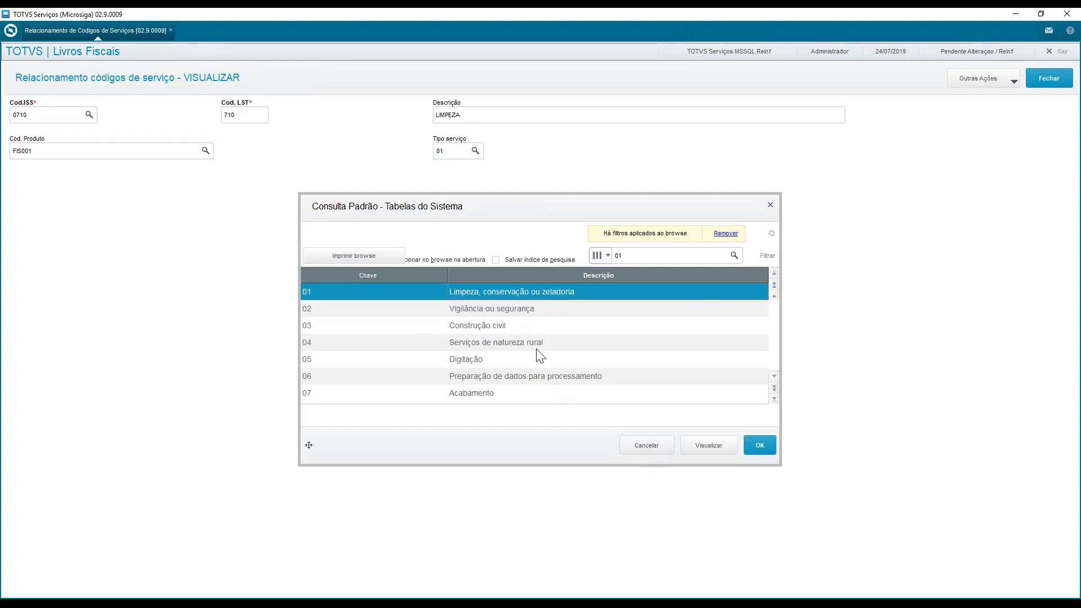
pyautogui.click(638, 444)
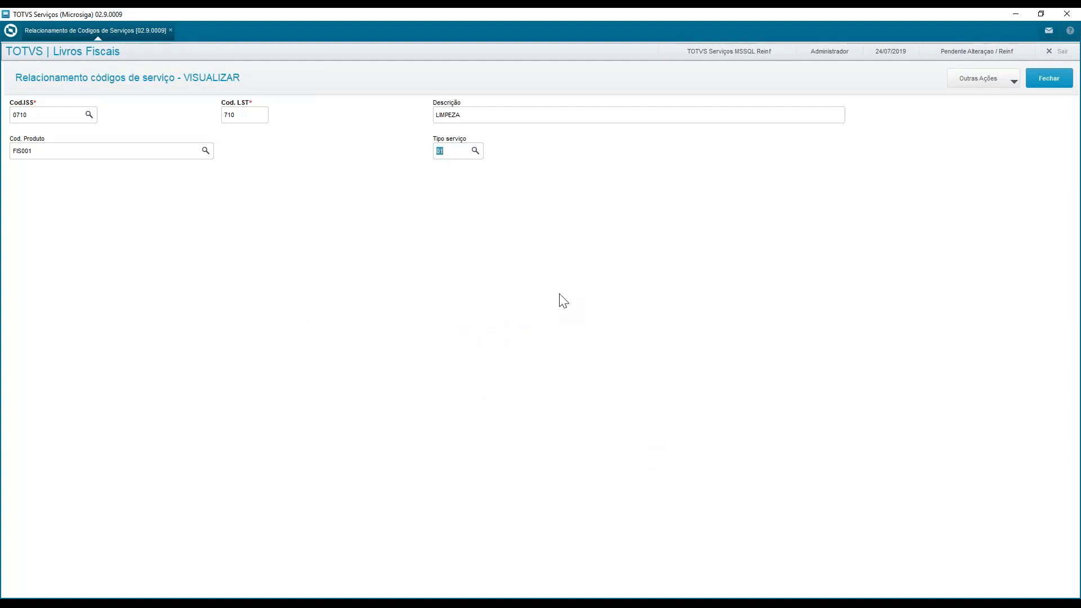
pyautogui.click(1048, 84)
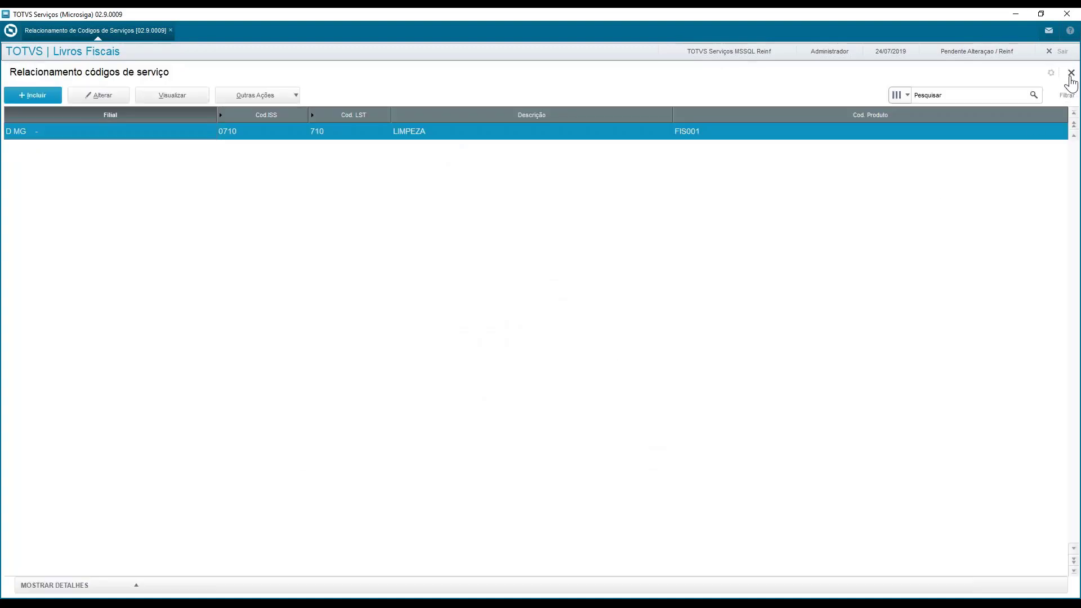
pyautogui.click(1070, 74)
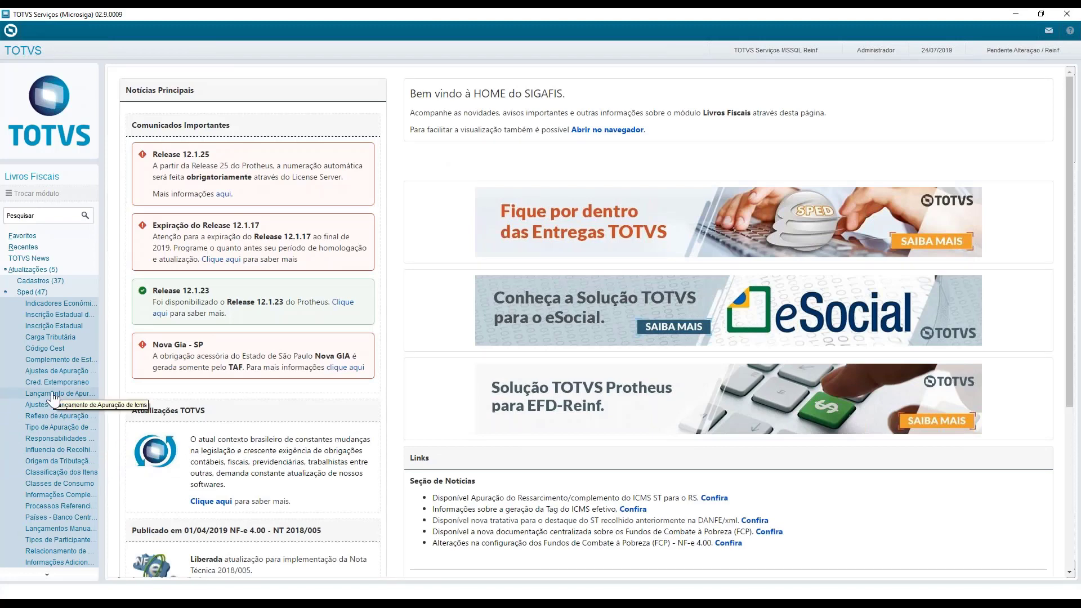
# Open the Processos Referenciados routine for branch D MG 01 and start altering the Sefaz process
pyautogui.click(63, 507)
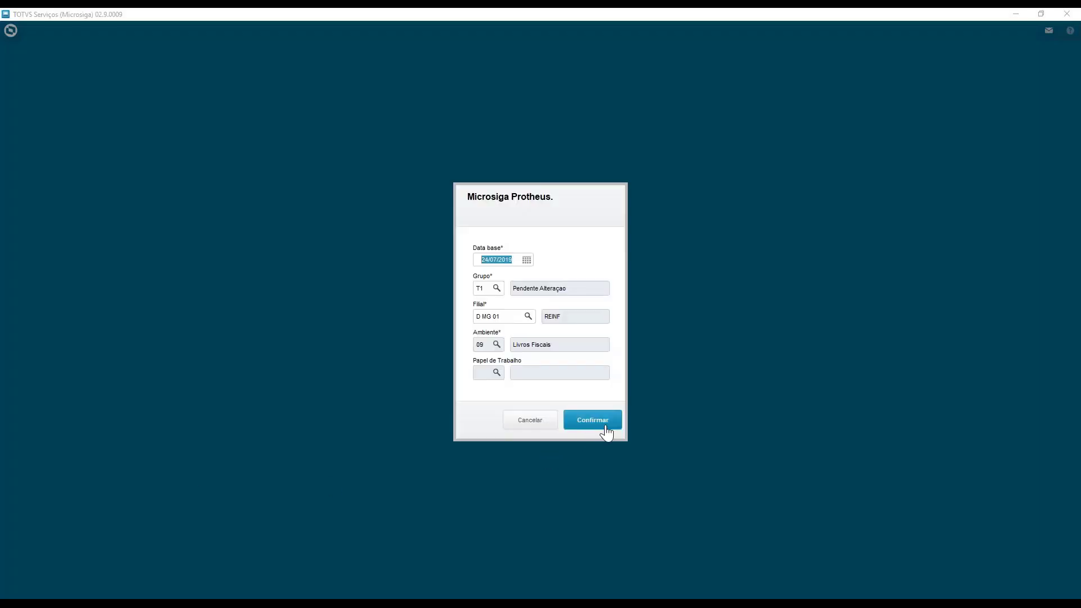
pyautogui.click(592, 420)
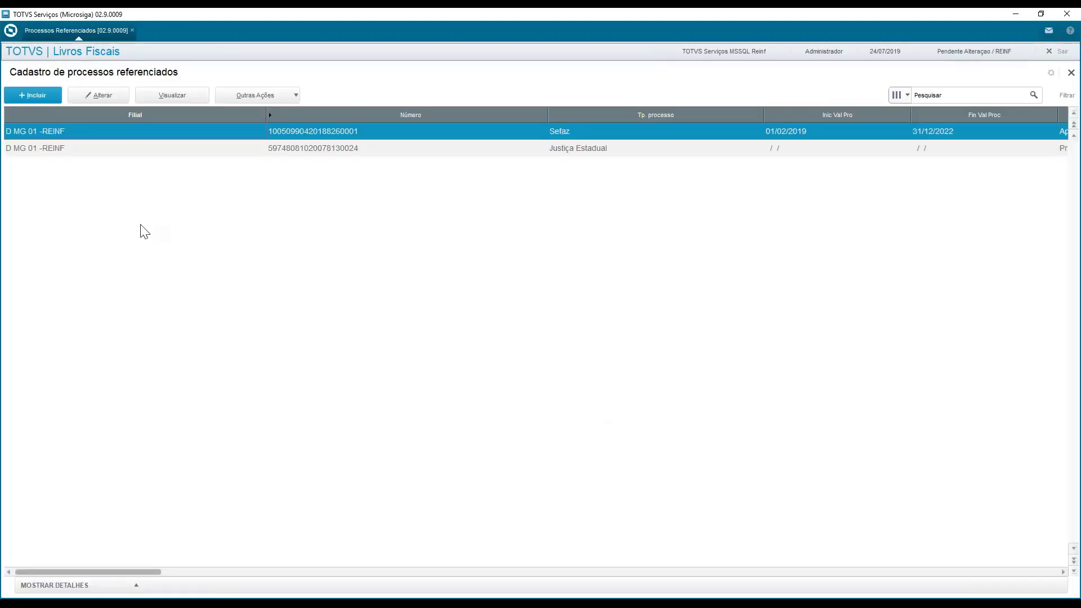
pyautogui.click(87, 96)
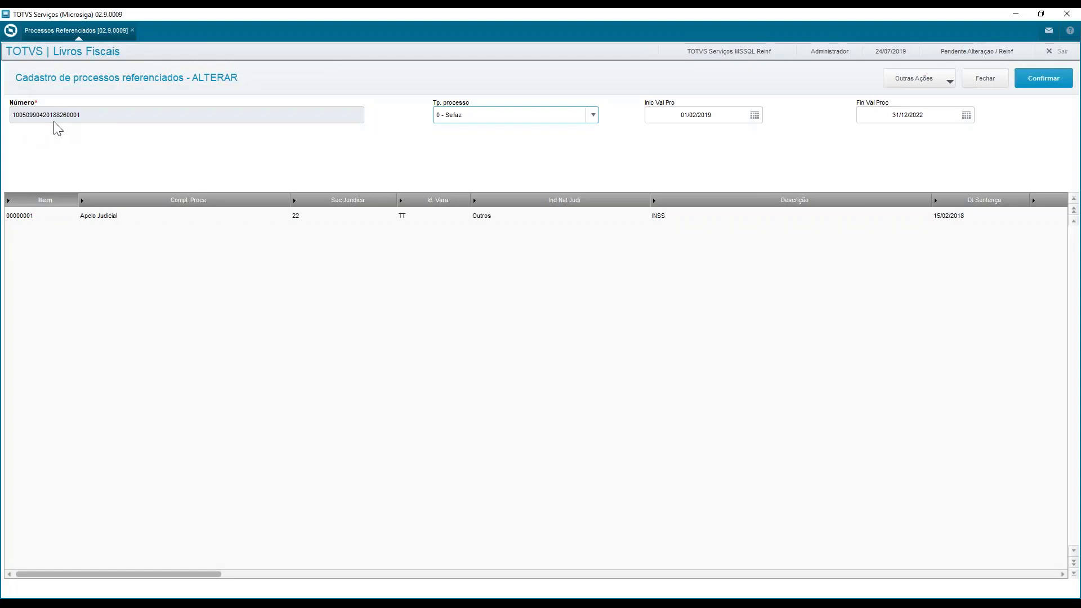
# Check the Tp. processo options and examine the columns of process item 00000001 up to Cod Trib
pyautogui.click(501, 119)
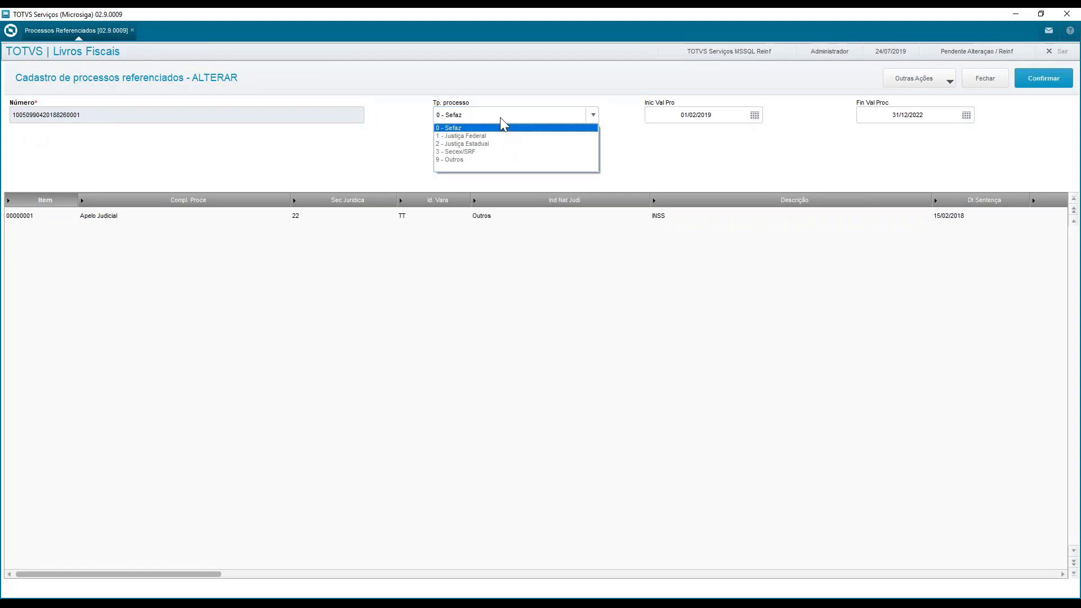
pyautogui.click(499, 117)
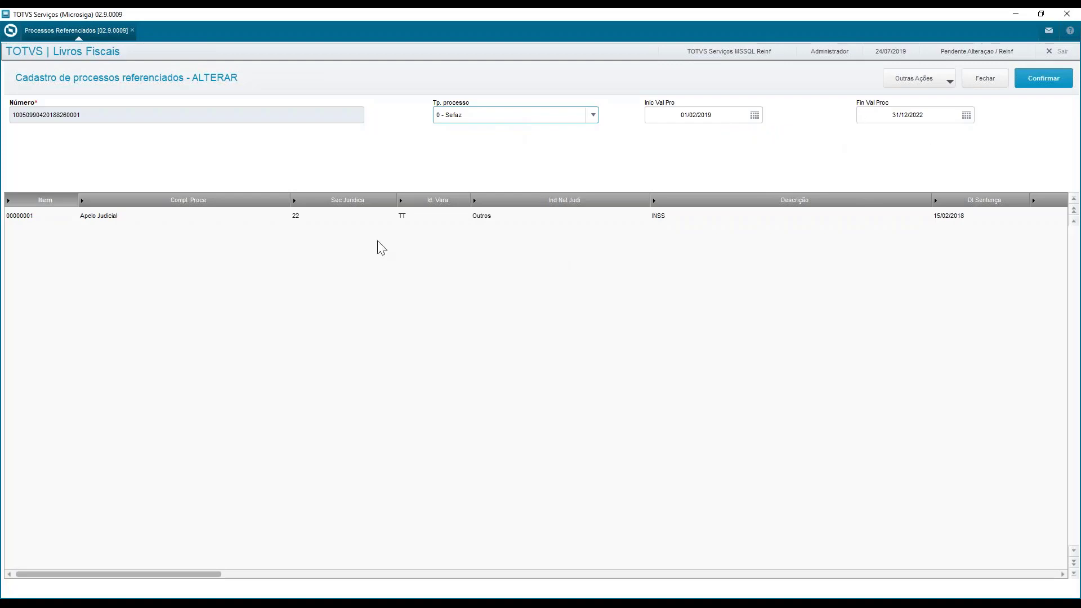
pyautogui.click(43, 223)
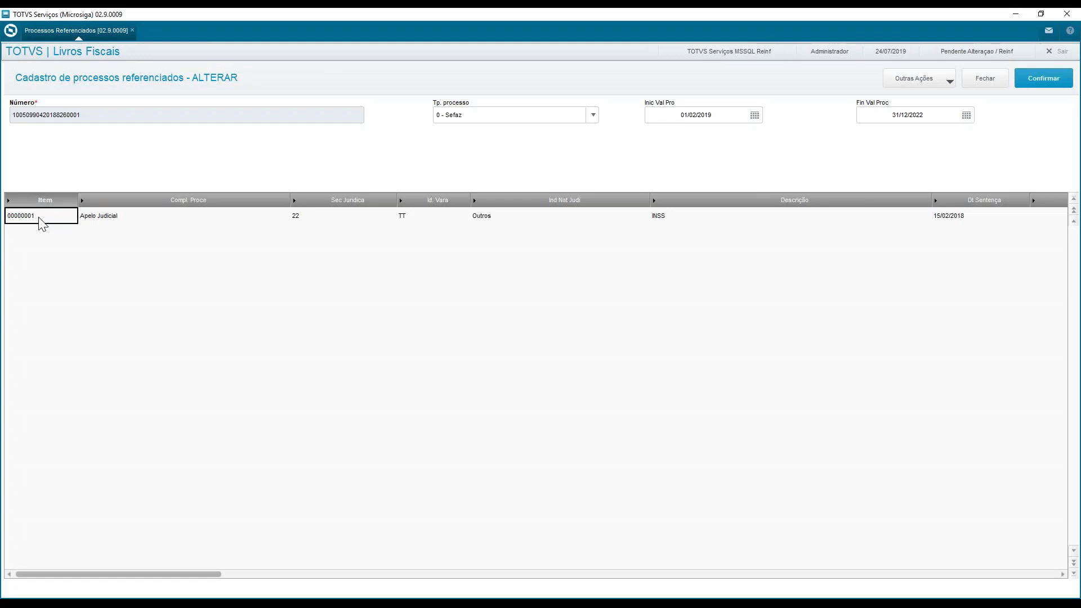
pyautogui.press('Right')
pyautogui.press('Right')
pyautogui.press('Right')
pyautogui.press('Right')
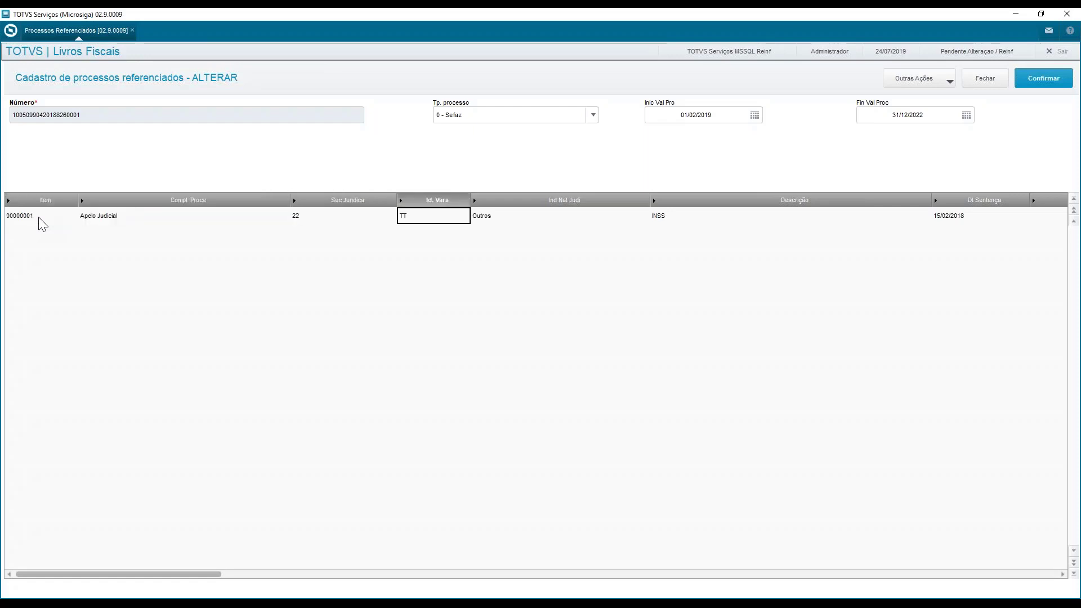
pyautogui.press('Right')
pyautogui.press('Right')
pyautogui.press('Right')
pyautogui.press('Right')
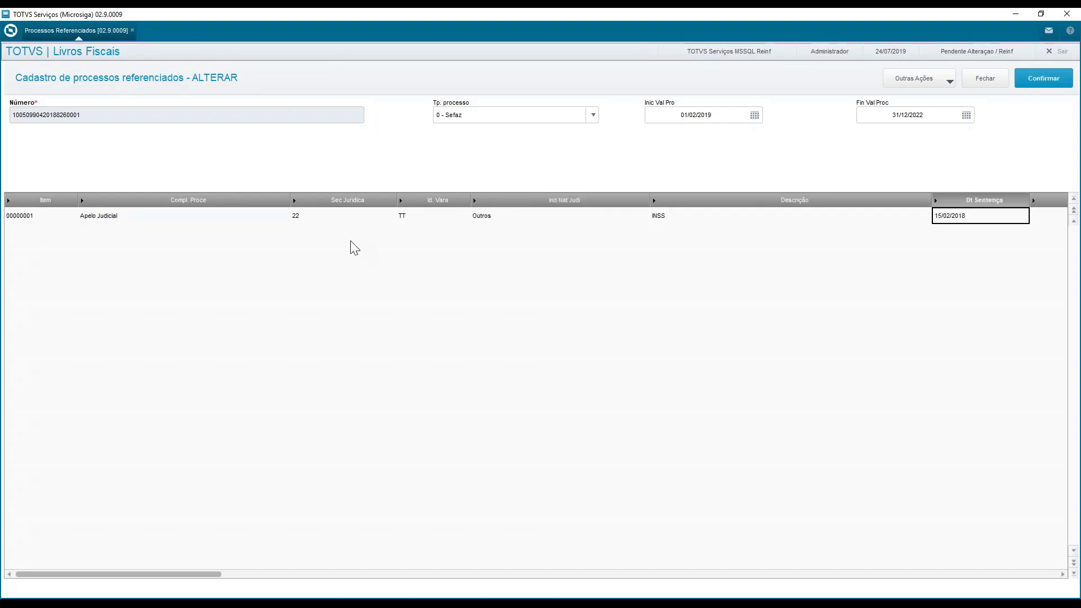
pyautogui.press('Right')
pyautogui.press('Right')
pyautogui.press('Right')
pyautogui.press('Right')
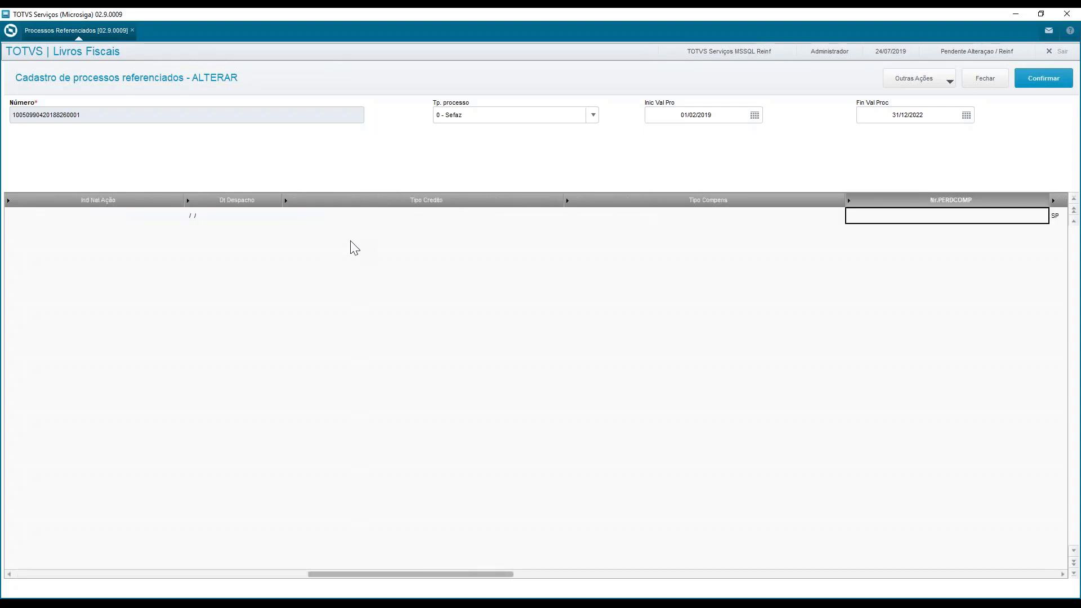
pyautogui.press('Right')
pyautogui.press('Right')
pyautogui.press('Right')
pyautogui.press('Right')
pyautogui.press('Right')
pyautogui.press('Right')
pyautogui.press('Right')
pyautogui.press('Right')
pyautogui.press('Right')
pyautogui.press('Right')
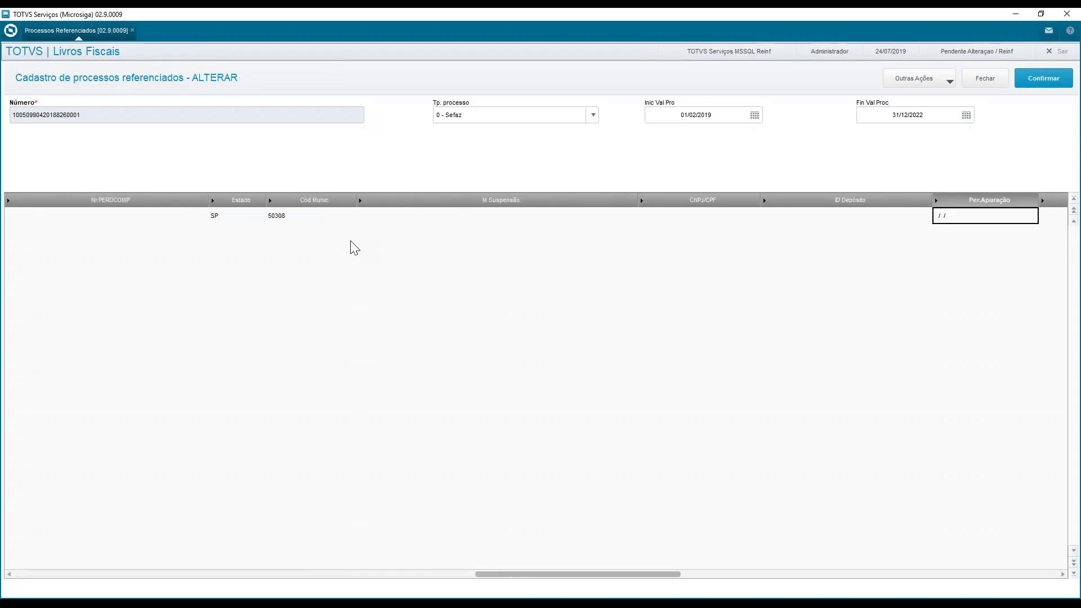
pyautogui.press('Right')
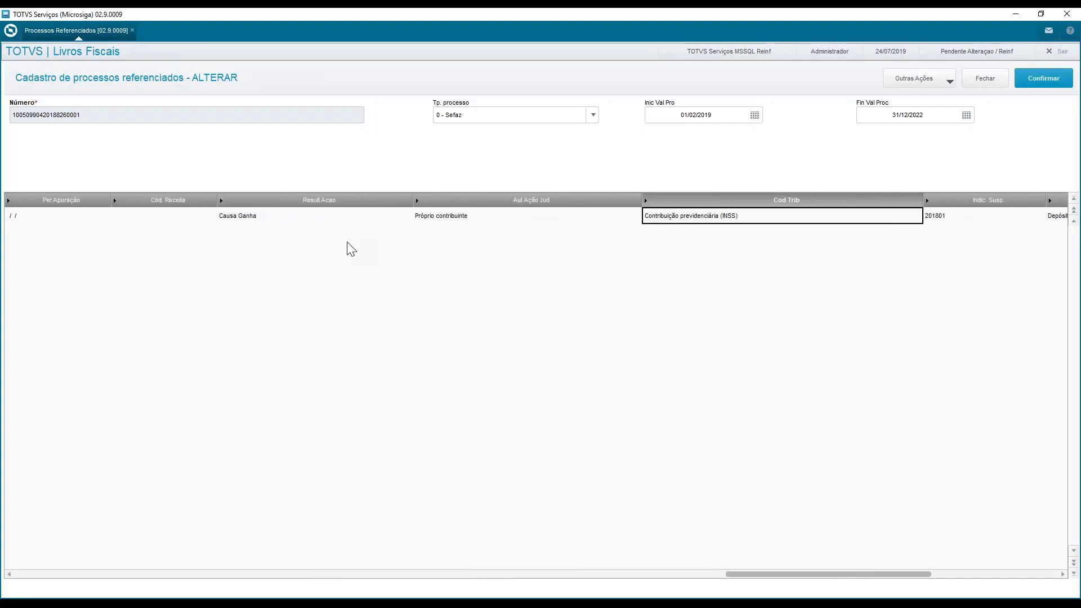
# Check the options available for Aut Ação Jud and Cod Trib in the Sefaz process item without changing them
pyautogui.press('Left')
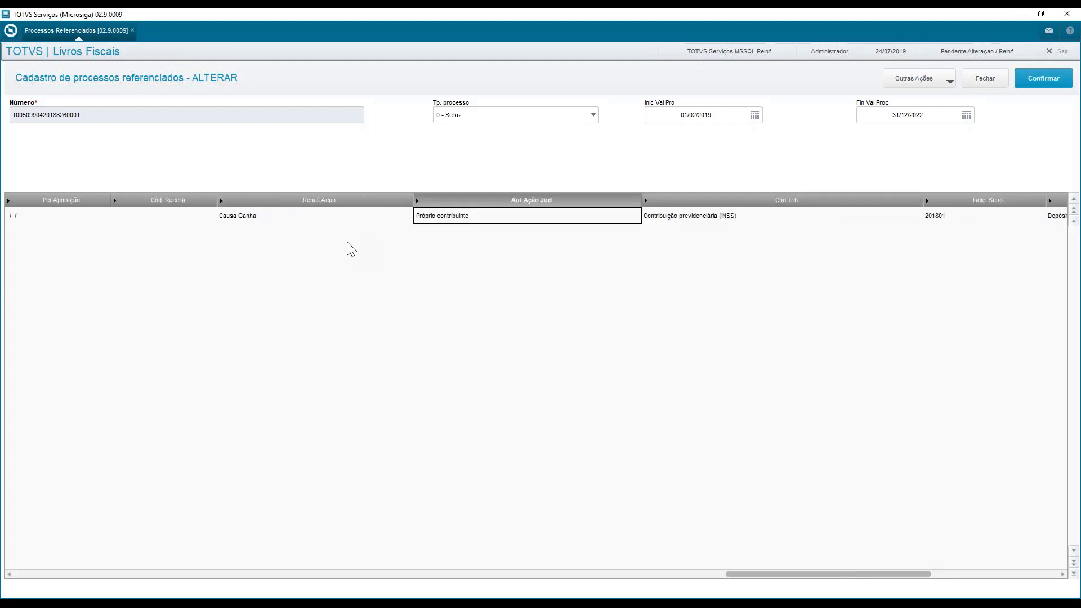
pyautogui.doubleClick(476, 222)
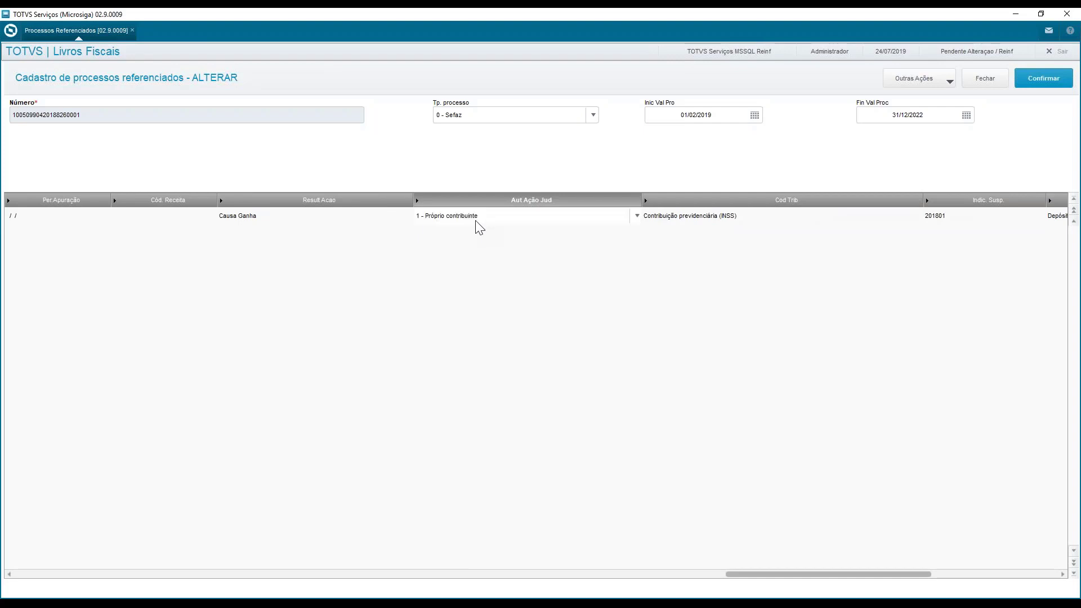
pyautogui.click(486, 220)
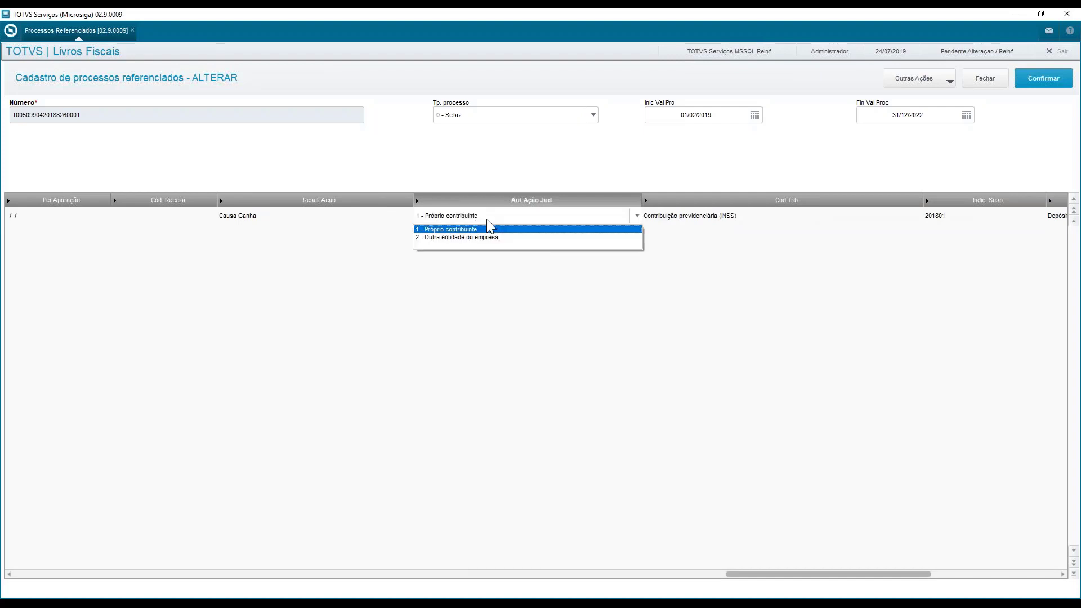
pyautogui.press('Return')
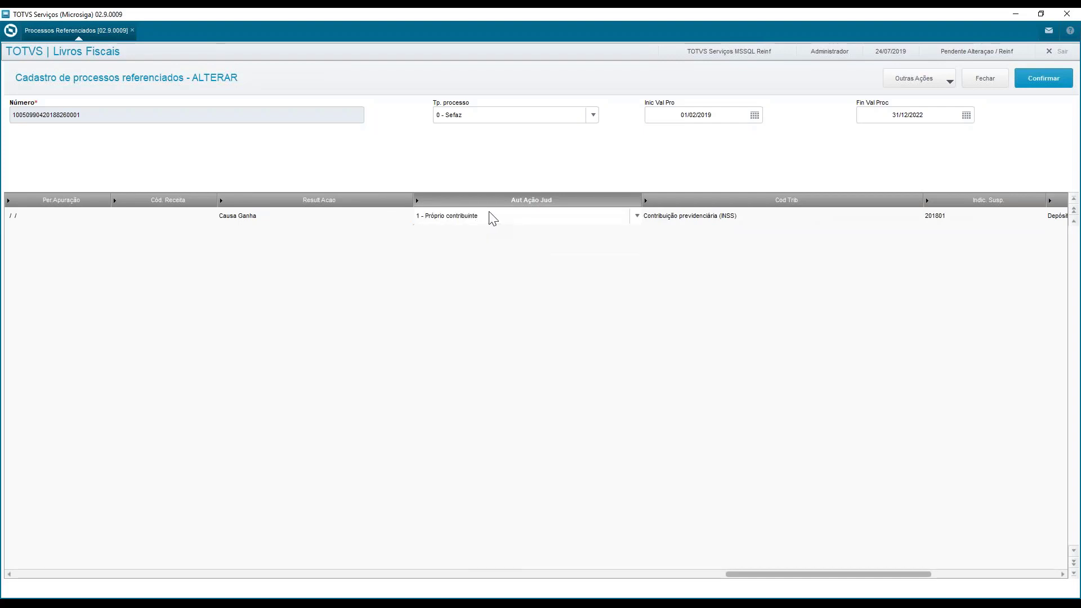
pyautogui.click(657, 221)
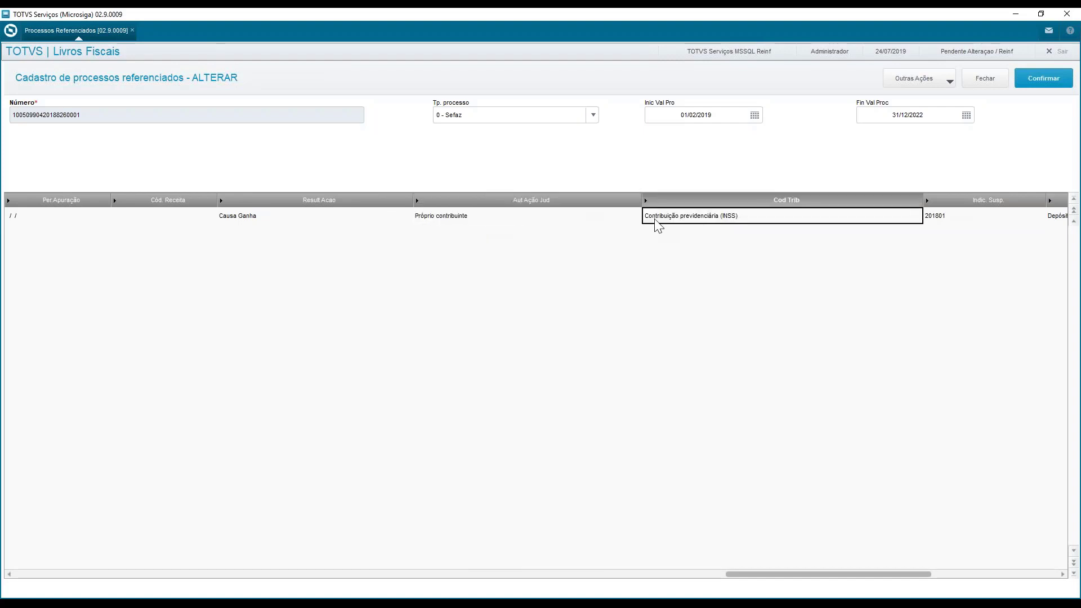
pyautogui.click(711, 222)
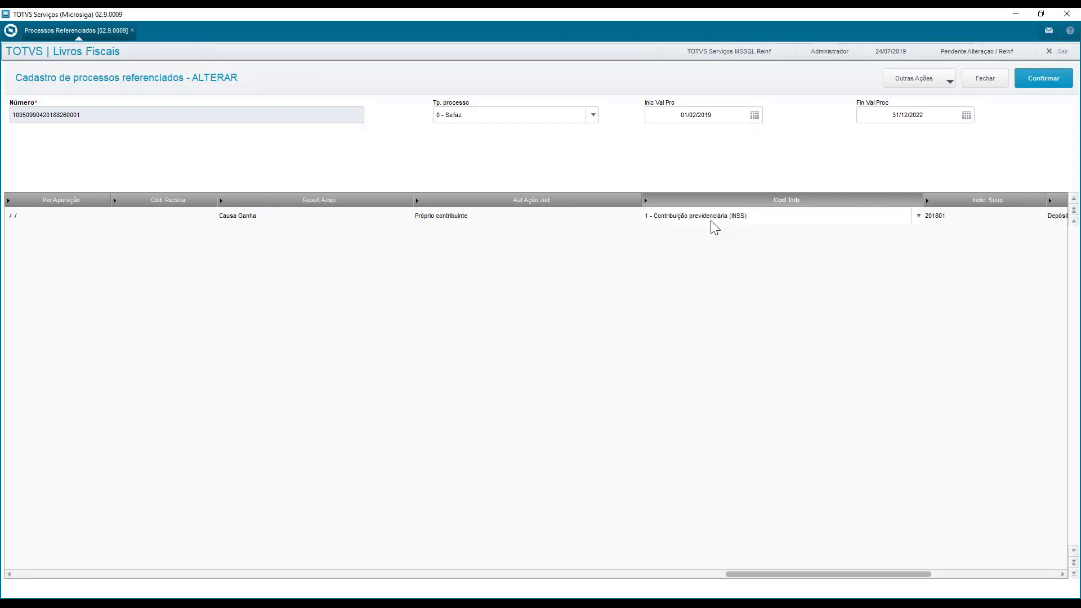
pyautogui.click(919, 218)
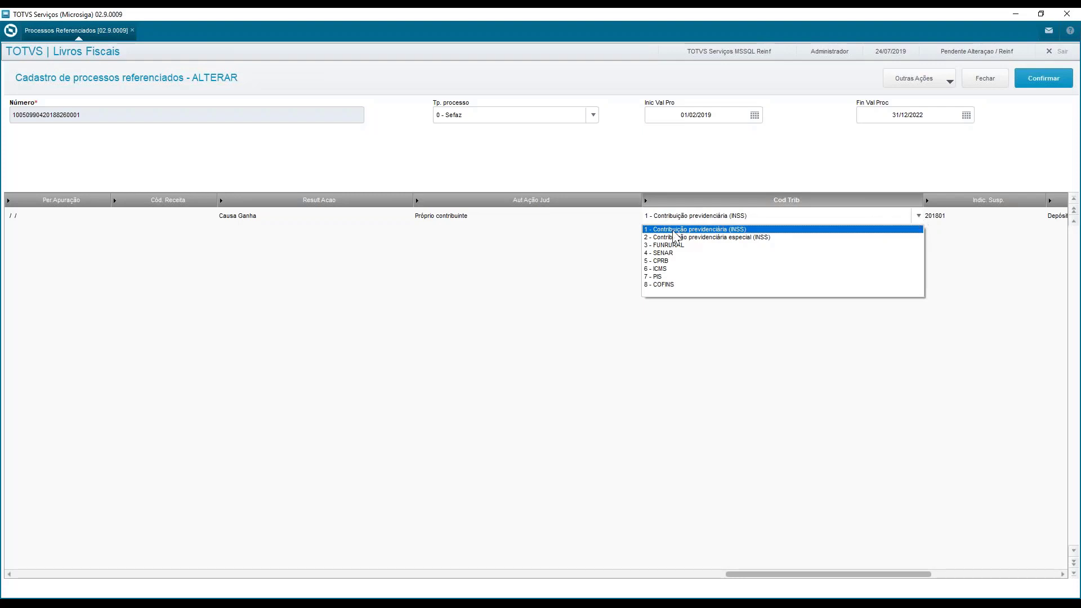
pyautogui.click(750, 214)
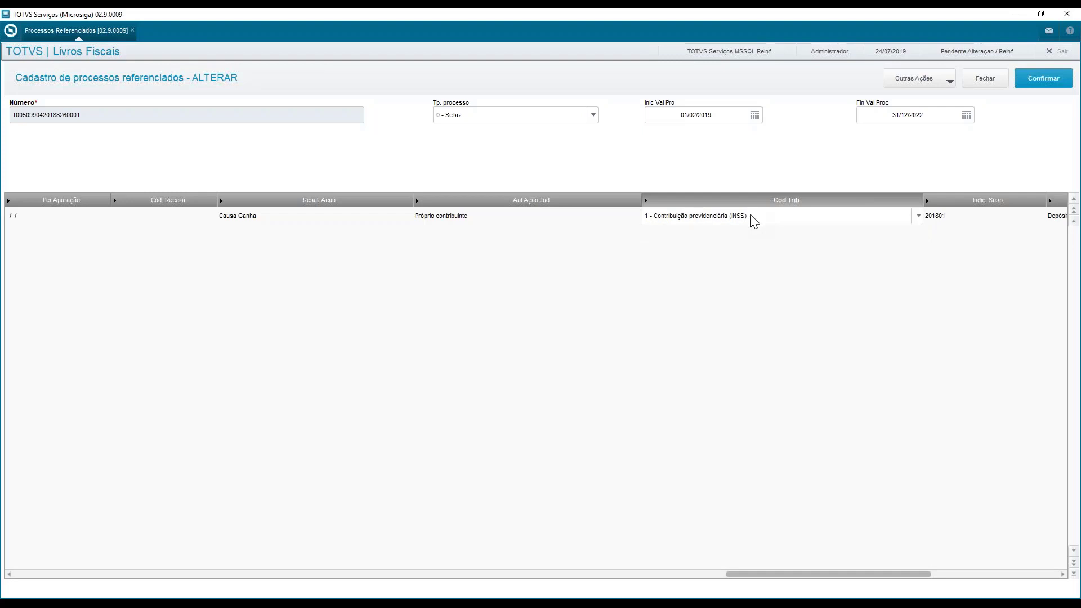
# Check the Indic. Susp. field of the Sefaz process, then close the record without saving and leave the Processos Referenciados routine
pyautogui.click(931, 220)
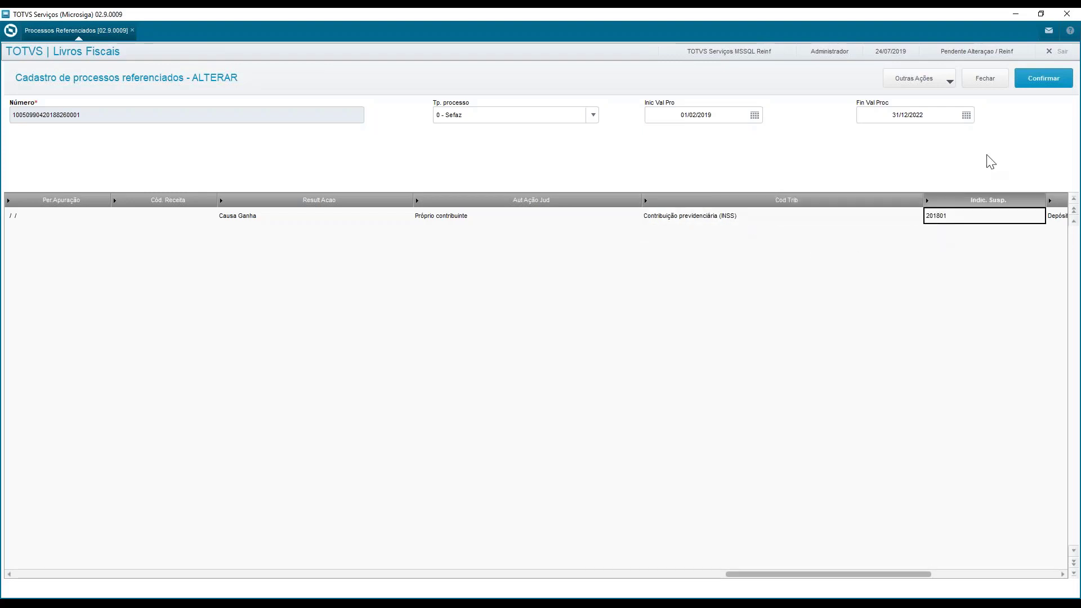
pyautogui.click(1041, 89)
pyautogui.click(647, 377)
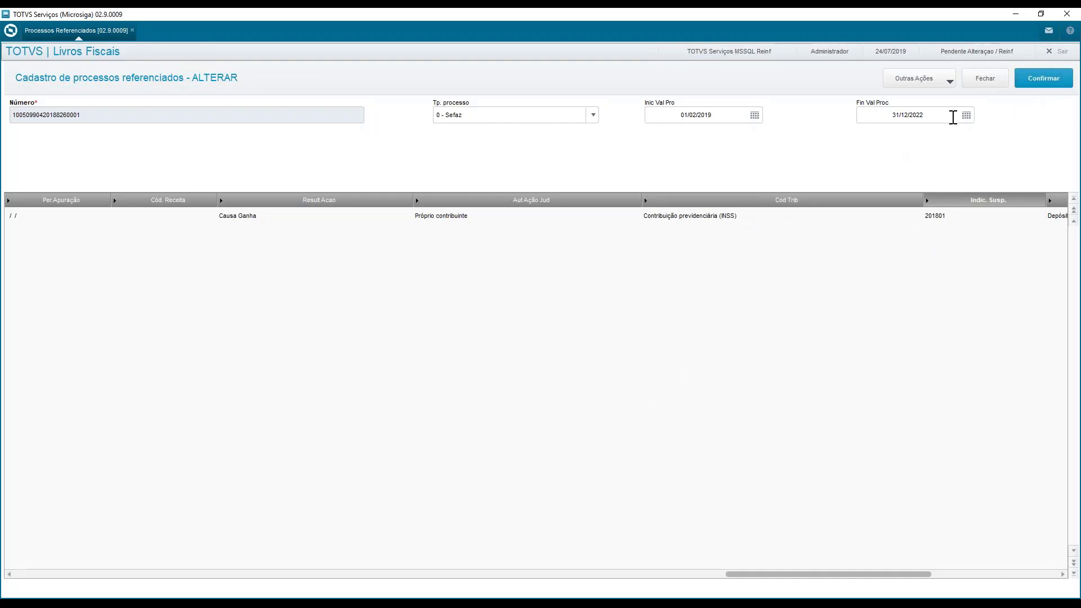
pyautogui.click(986, 83)
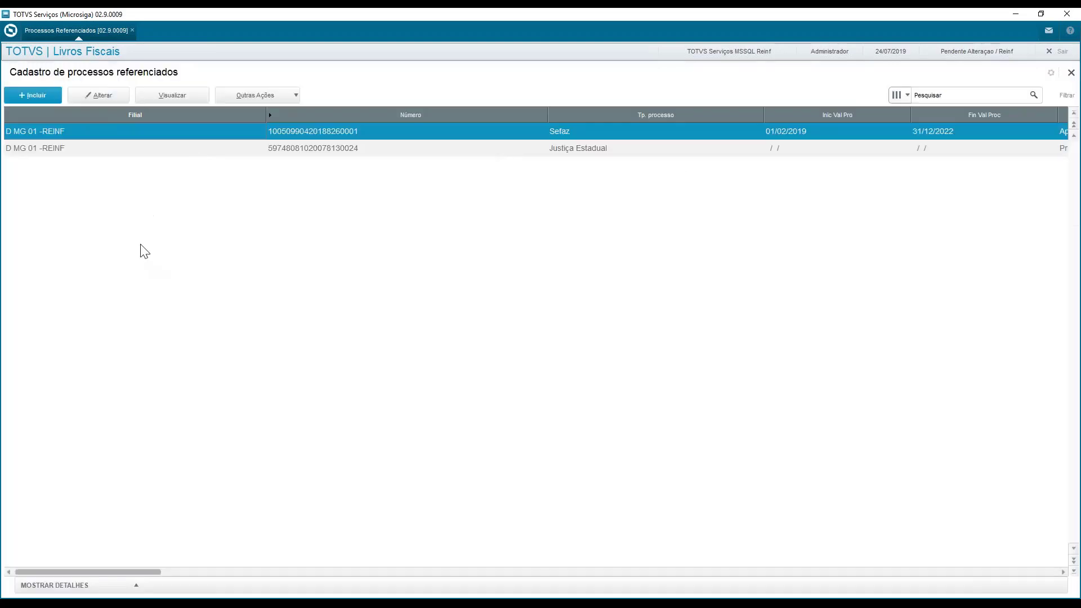
pyautogui.click(1071, 73)
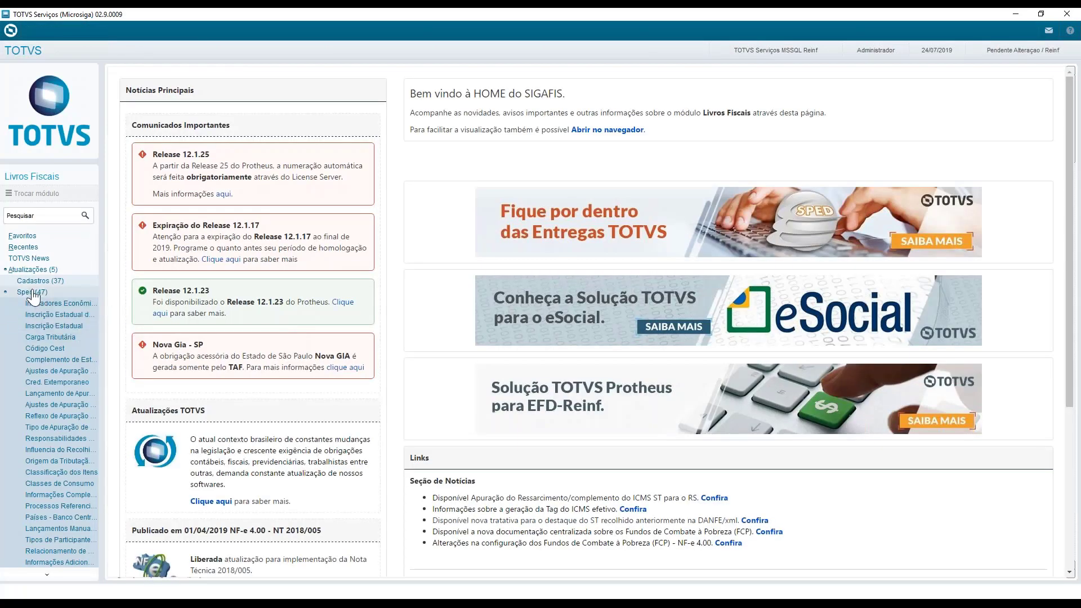
# Switch the working environment from Livros Fiscais to module 02, Compras
pyautogui.click(34, 291)
pyautogui.click(56, 326)
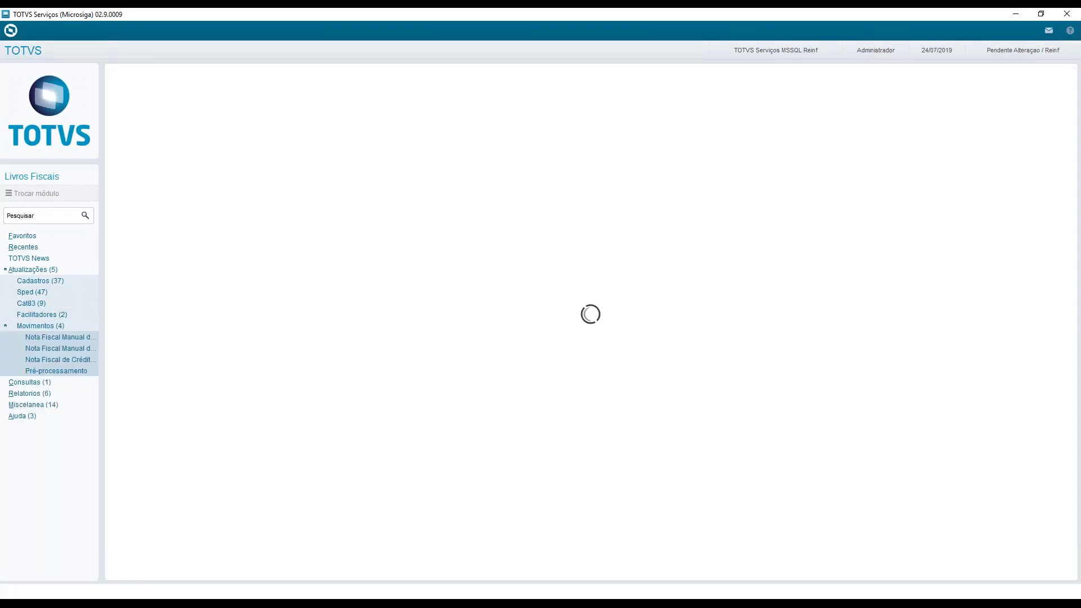
pyautogui.click(48, 327)
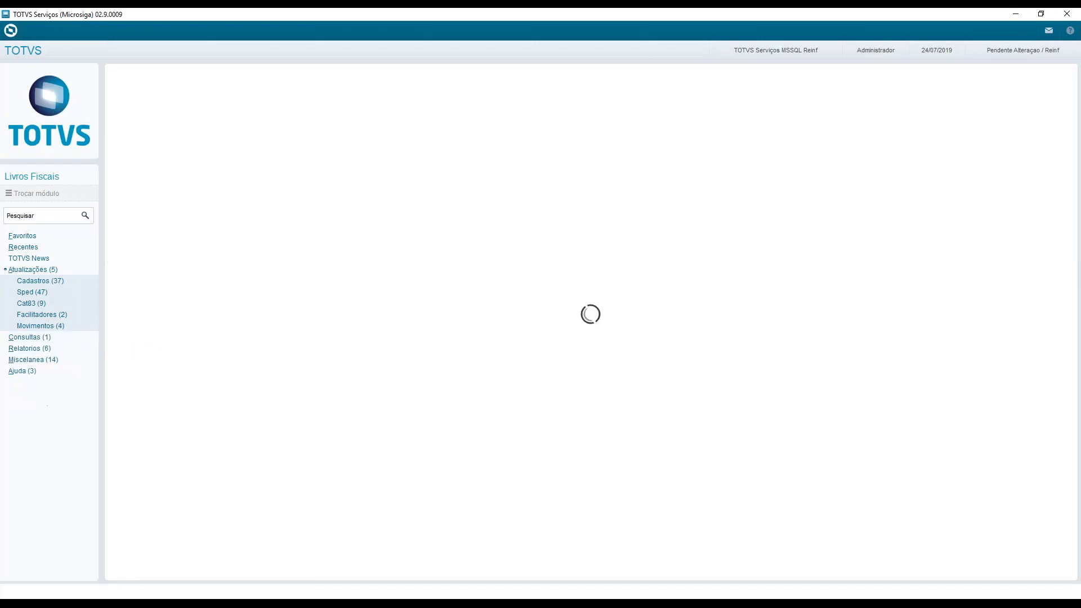
pyautogui.click(31, 193)
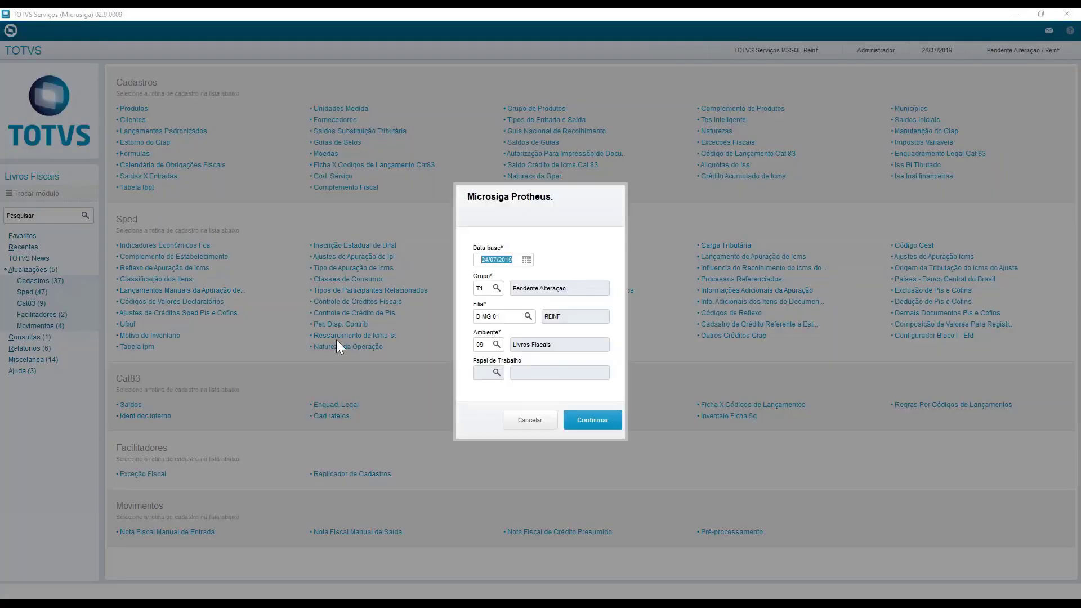
pyautogui.click(490, 344)
pyautogui.write('02')
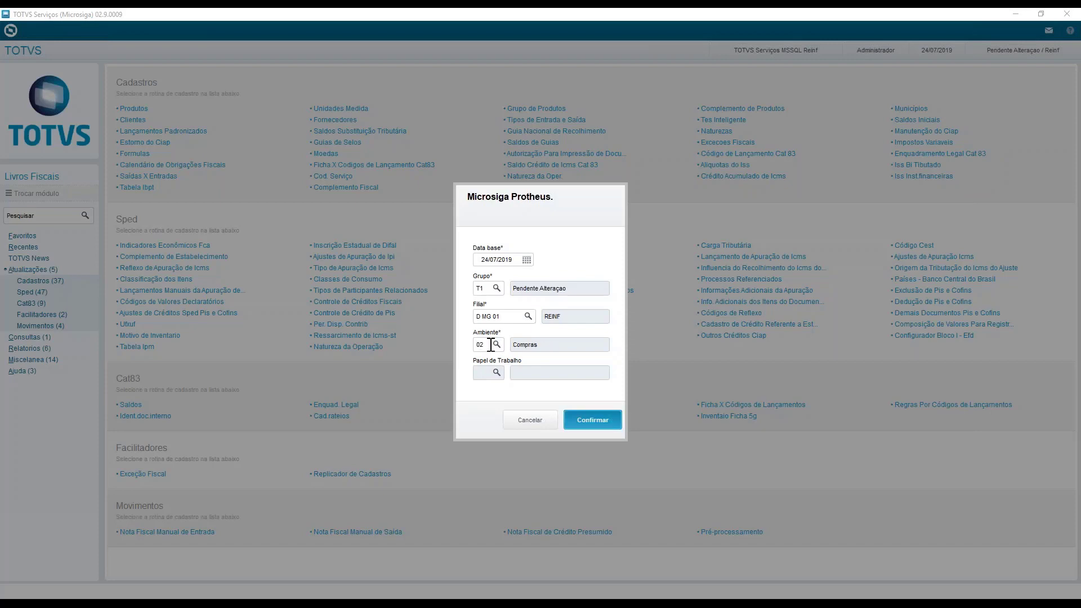
pyautogui.press('Return')
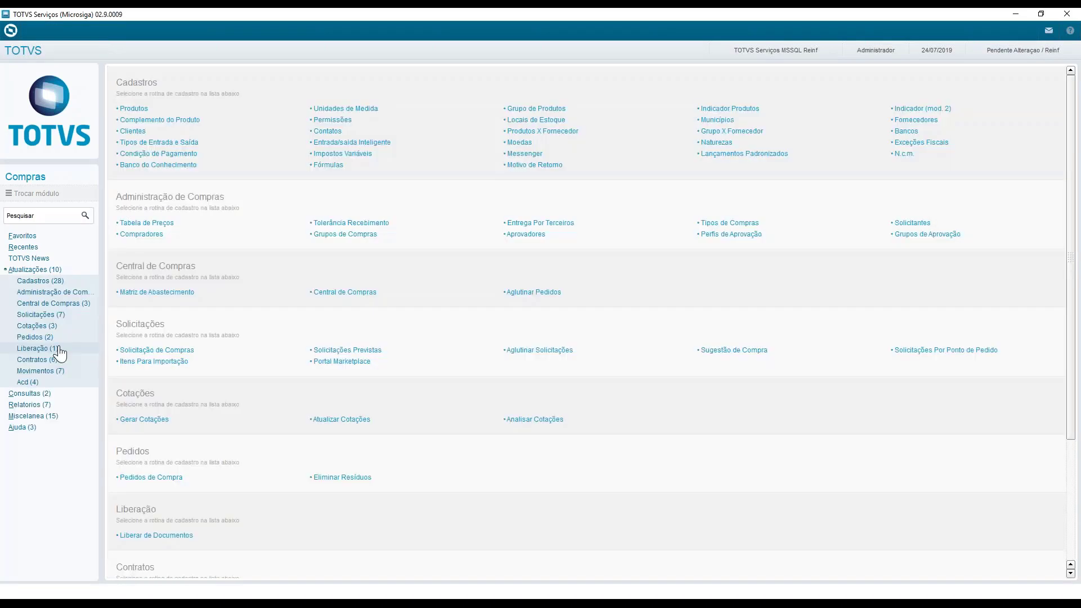
# Open the Documento Entrada routine for branch D MG 01 with base date 24/07/2019 and start including a new document
pyautogui.click(56, 350)
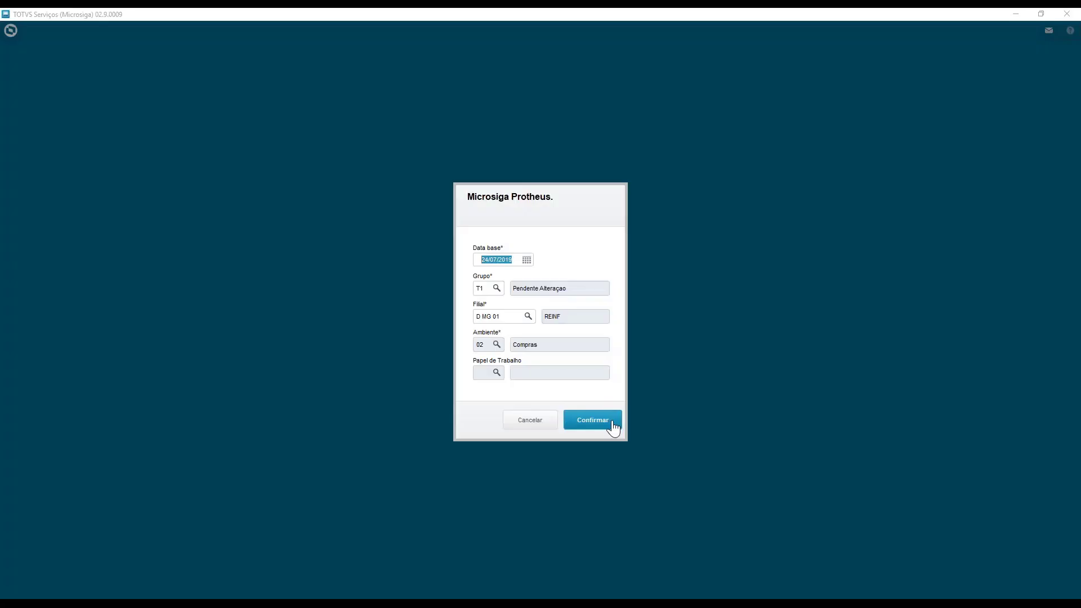
pyautogui.click(611, 424)
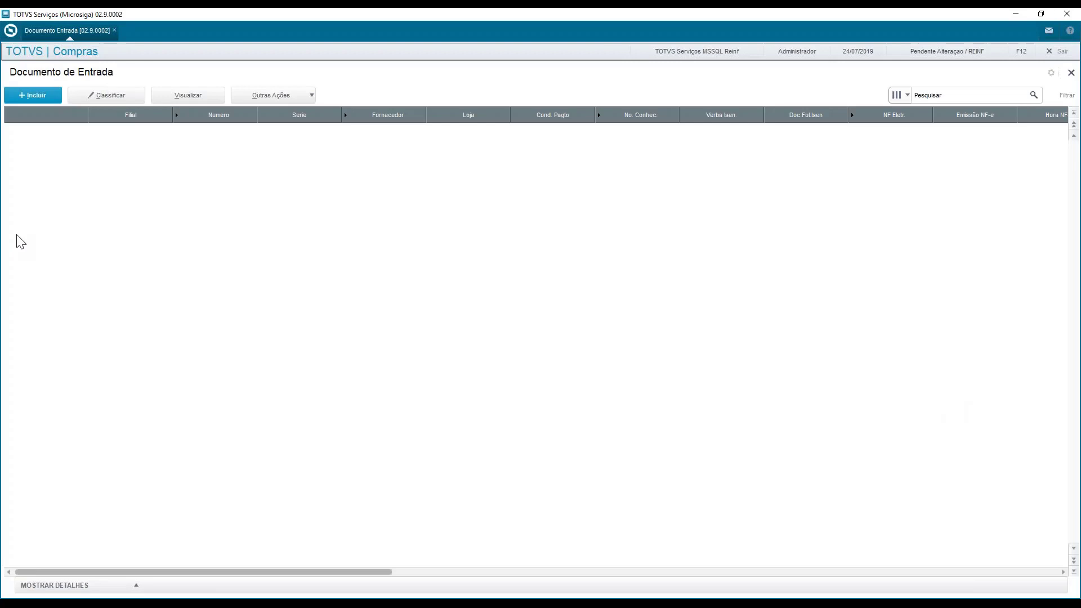
pyautogui.click(47, 100)
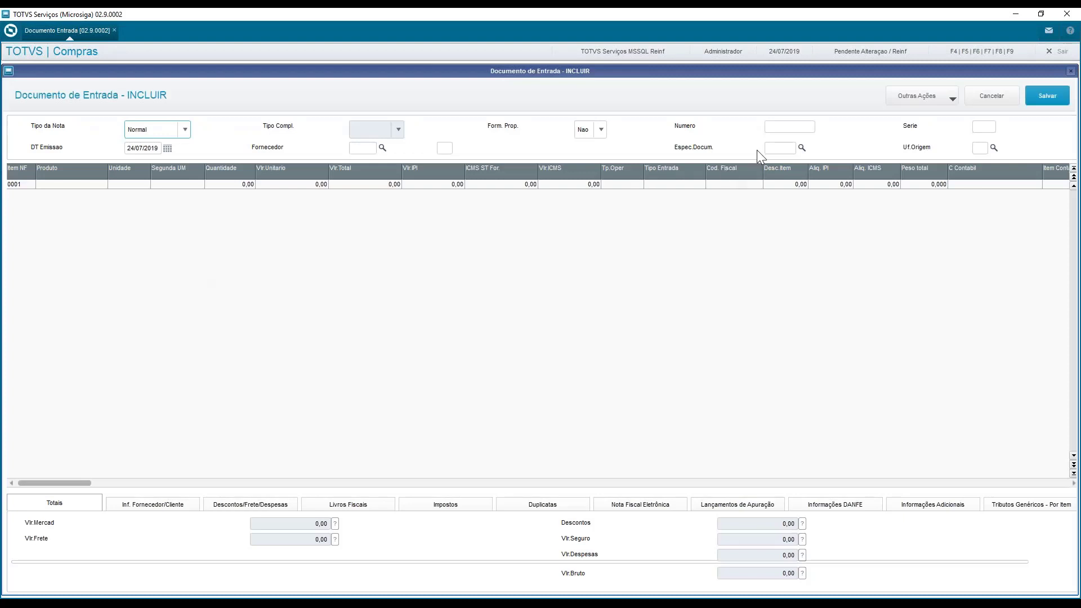
# Fill in the incoming document's header with Numero 000999111, Serie 1, Fornecedor FIS001 store 01 and Espec.Docum. NFS
pyautogui.click(780, 129)
pyautogui.write('0009891111')
pyautogui.press('Tab')
pyautogui.press('Tab')
pyautogui.write('FIS001')
pyautogui.press('Tab')
pyautogui.write('NFS')
pyautogui.press('Tab')
pyautogui.press('Tab')
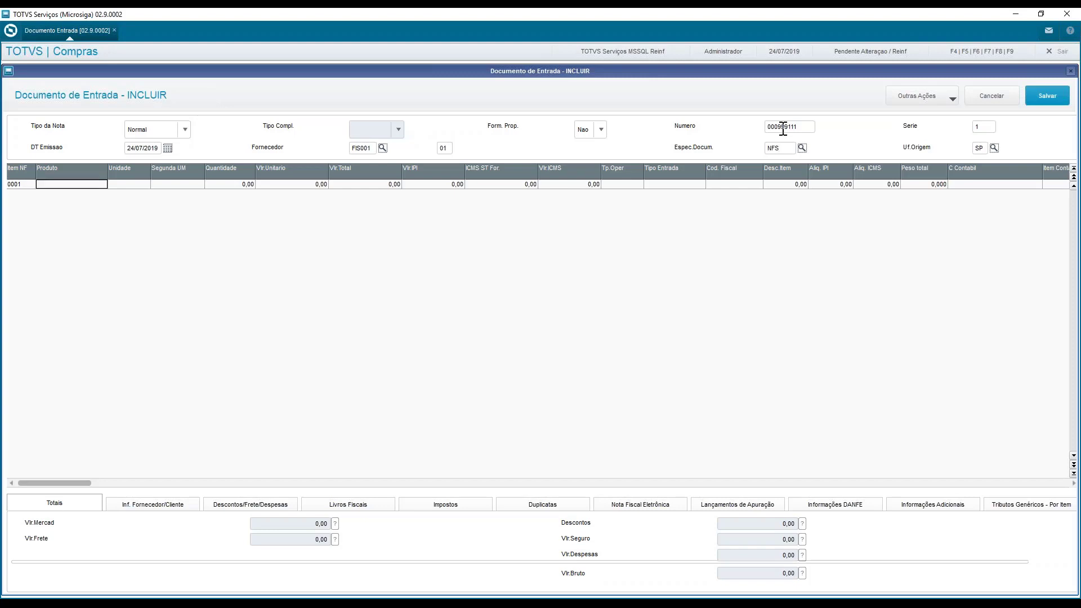
# Enter item 0001 with product FIS001, quantity 1, unit value 1.000,00, total 1.000,00 and Tipo Entrada 001
pyautogui.write('FIS001')
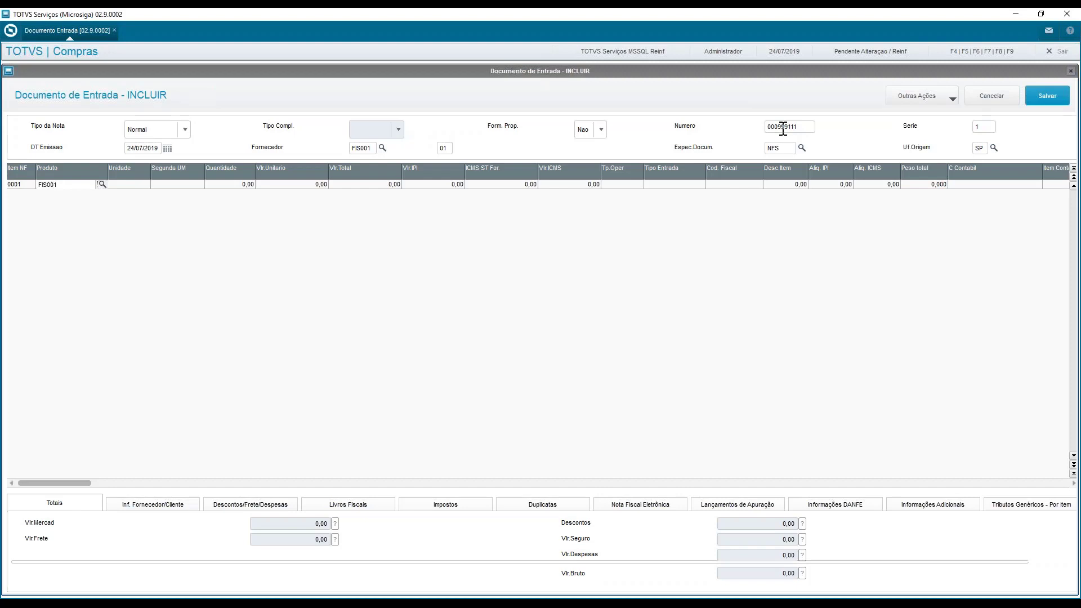
pyautogui.press('Tab')
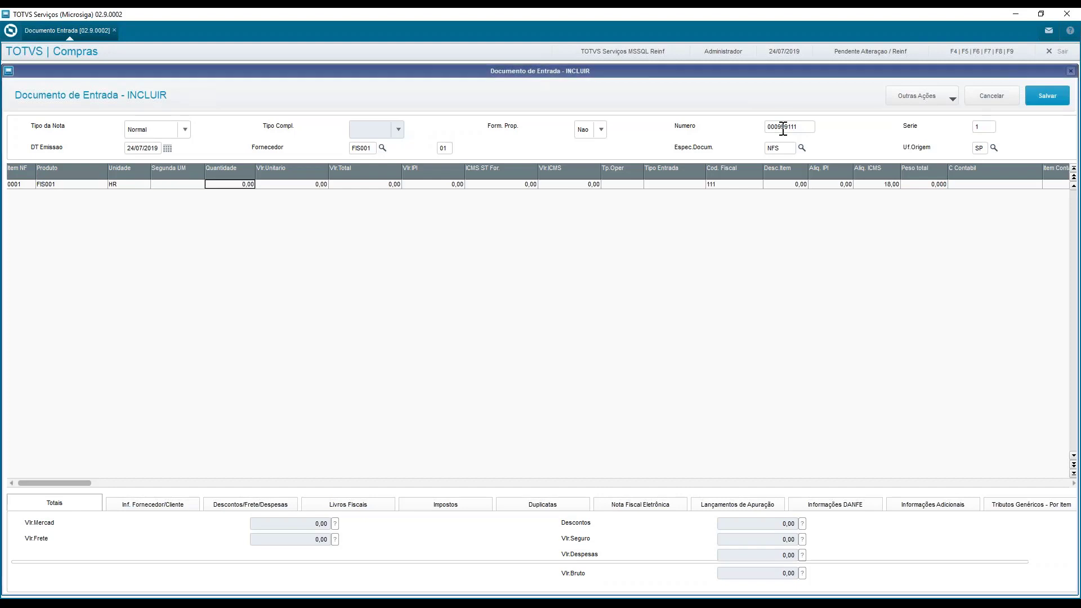
pyautogui.write('1')
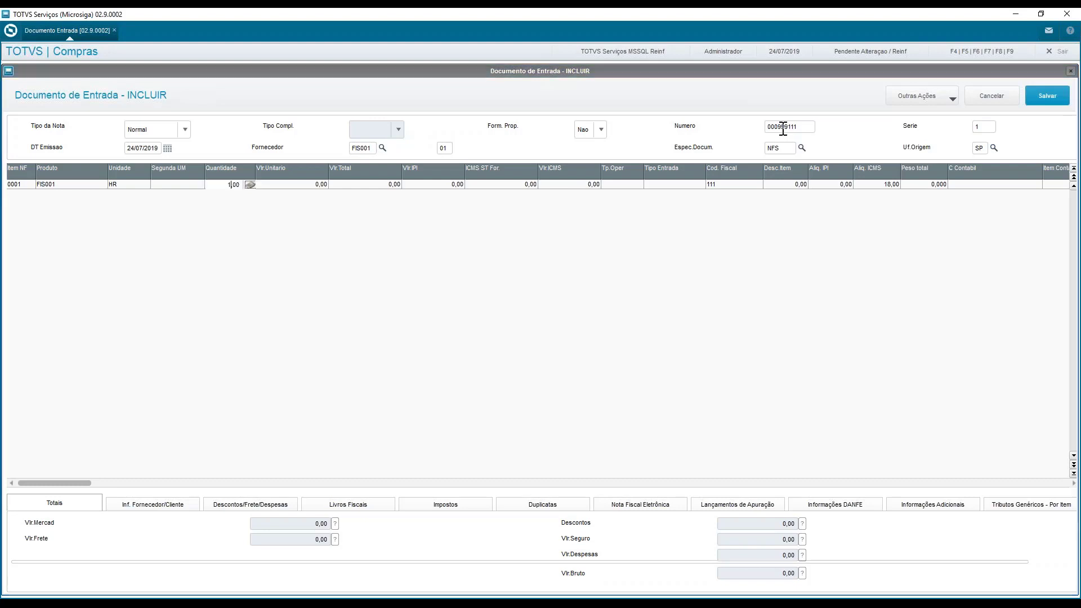
pyautogui.press('Tab')
pyautogui.write('1000')
pyautogui.press('Tab')
pyautogui.write('1.000')
pyautogui.press('Tab')
pyautogui.press('Tab')
pyautogui.press('Tab')
pyautogui.write('001')
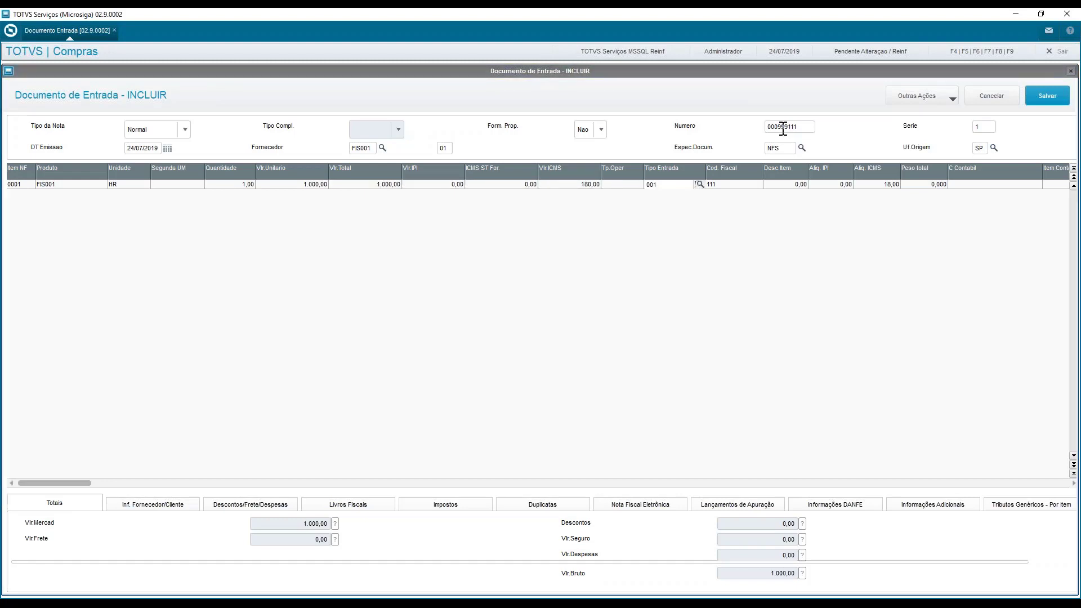
pyautogui.press('Tab')
pyautogui.press('Tab')
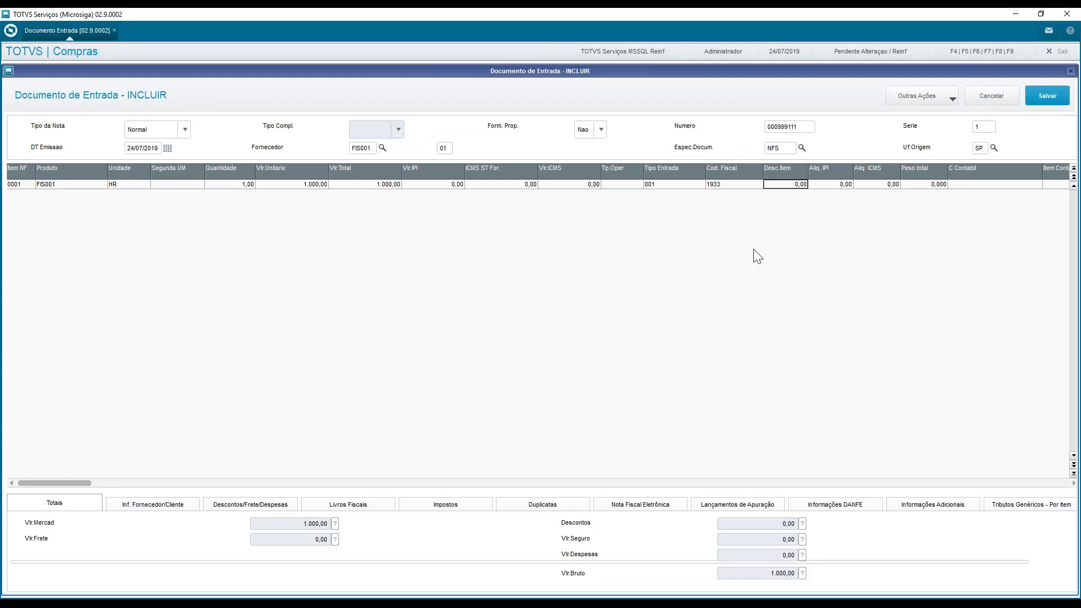
# Select the INSS line among the document's taxes and open Vlr 15 anos for editing in item 0001's Aposentadoria Especial
pyautogui.click(940, 95)
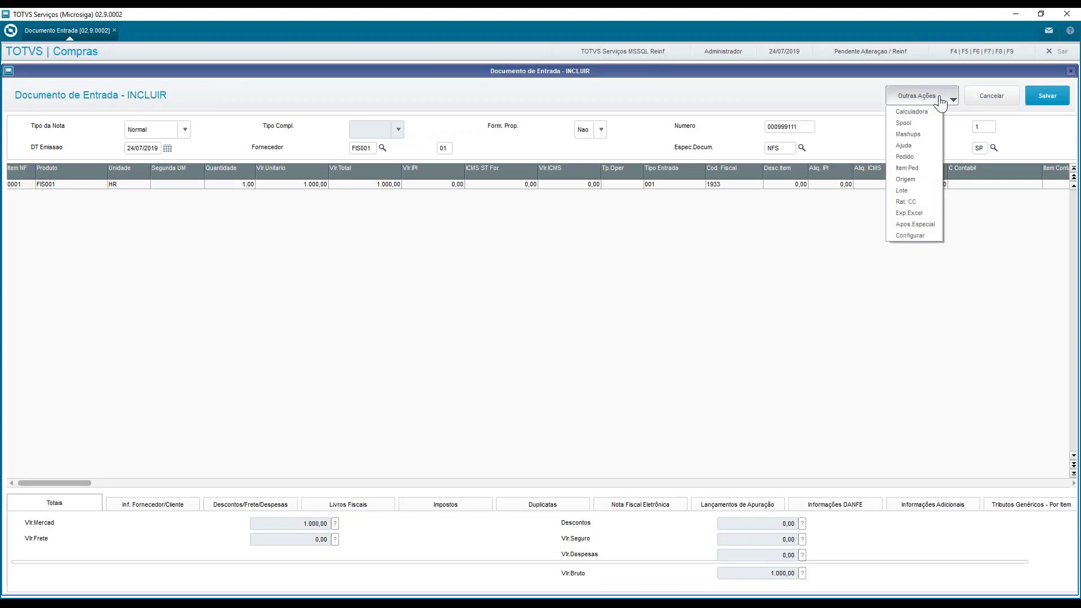
pyautogui.click(932, 226)
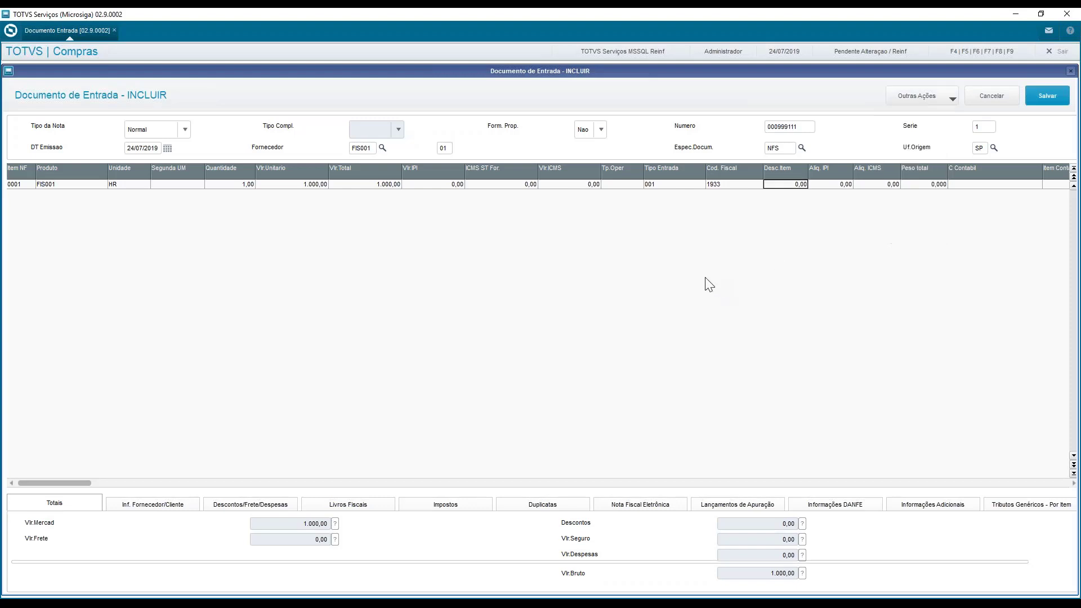
pyautogui.click(447, 502)
pyautogui.click(470, 533)
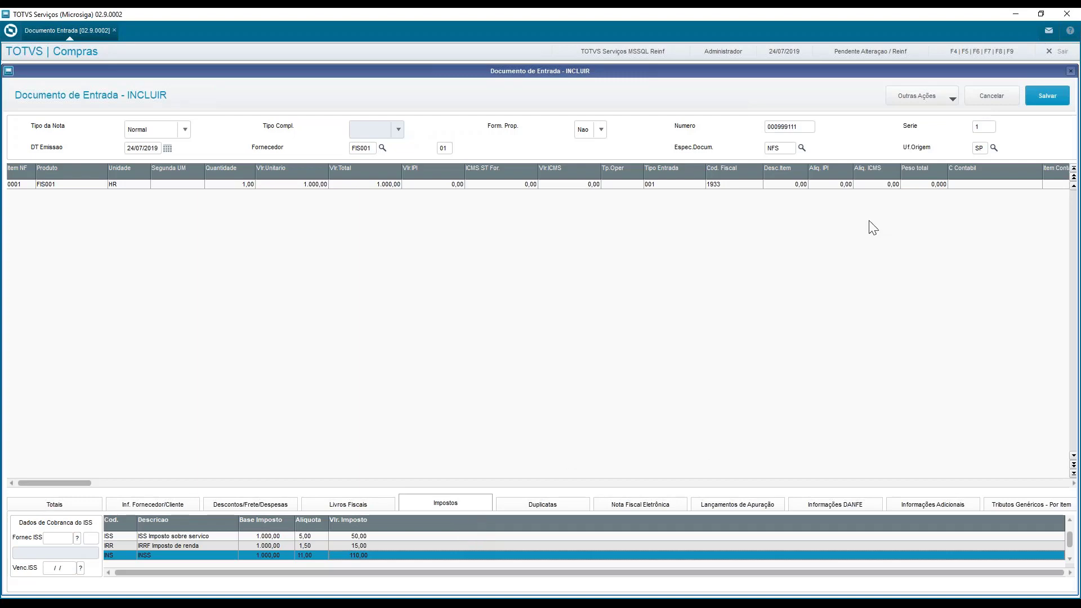
pyautogui.click(910, 96)
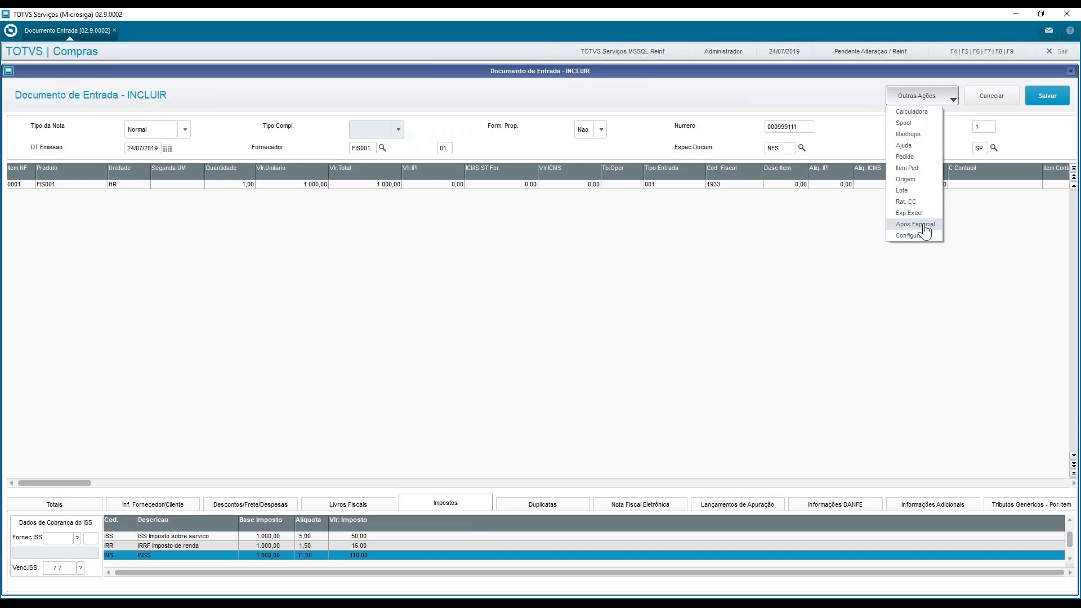
pyautogui.click(924, 225)
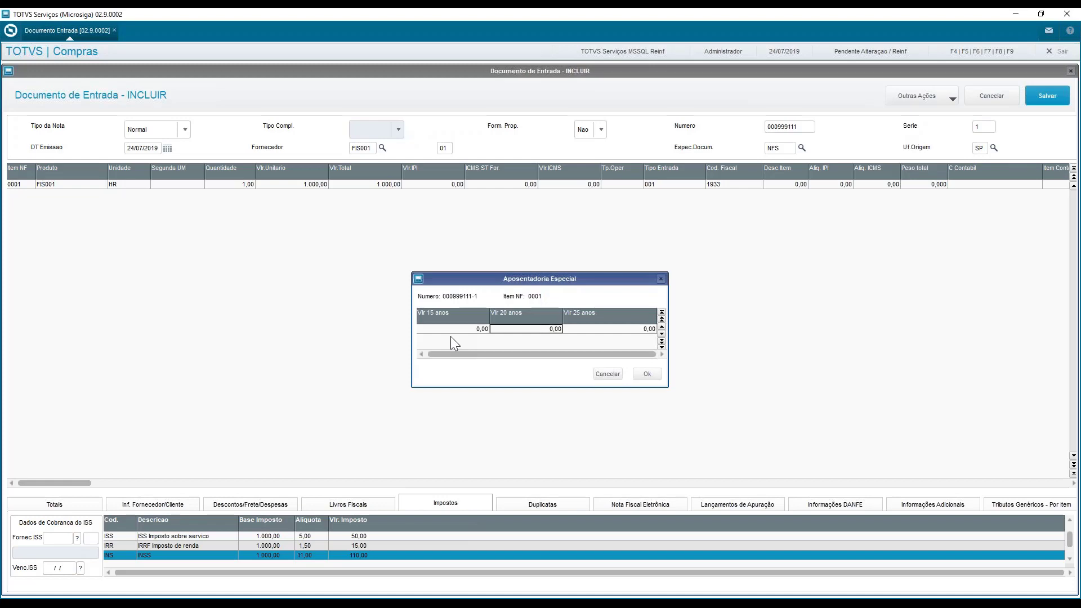
pyautogui.press('Return')
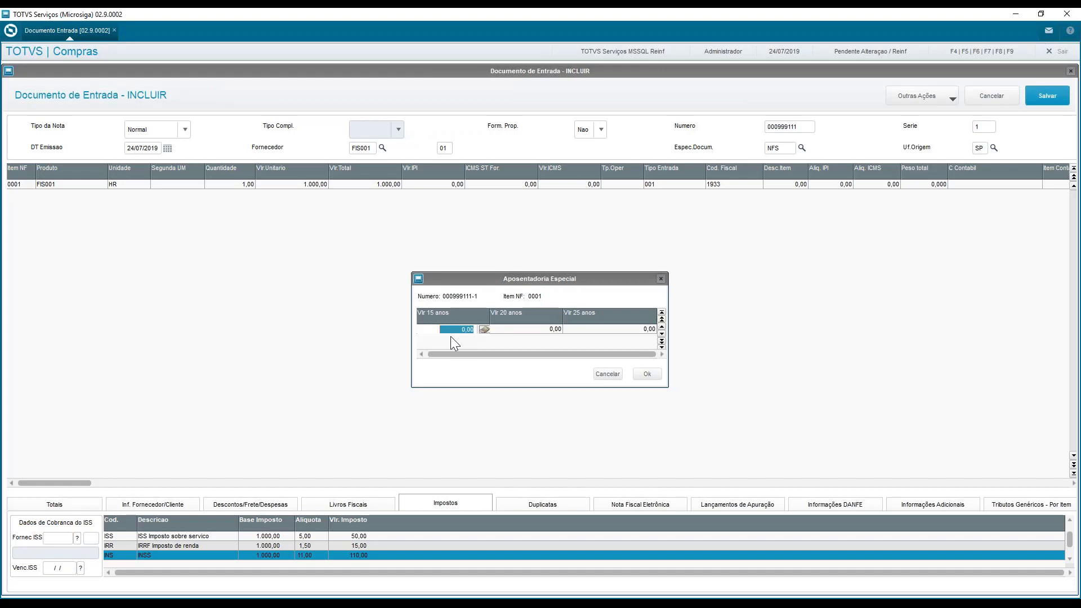
# Set Vlr 15 anos to 1.000,00 in item 0001's Aposentadoria Especial and review the document's INSS tax line
pyautogui.write('10')
pyautogui.press('Return')
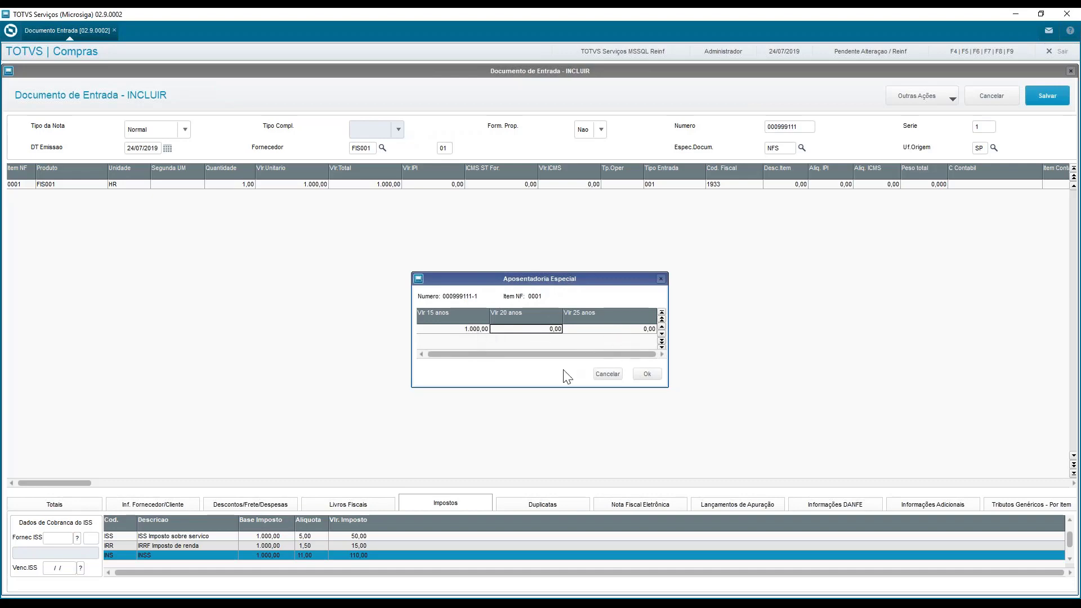
pyautogui.click(647, 376)
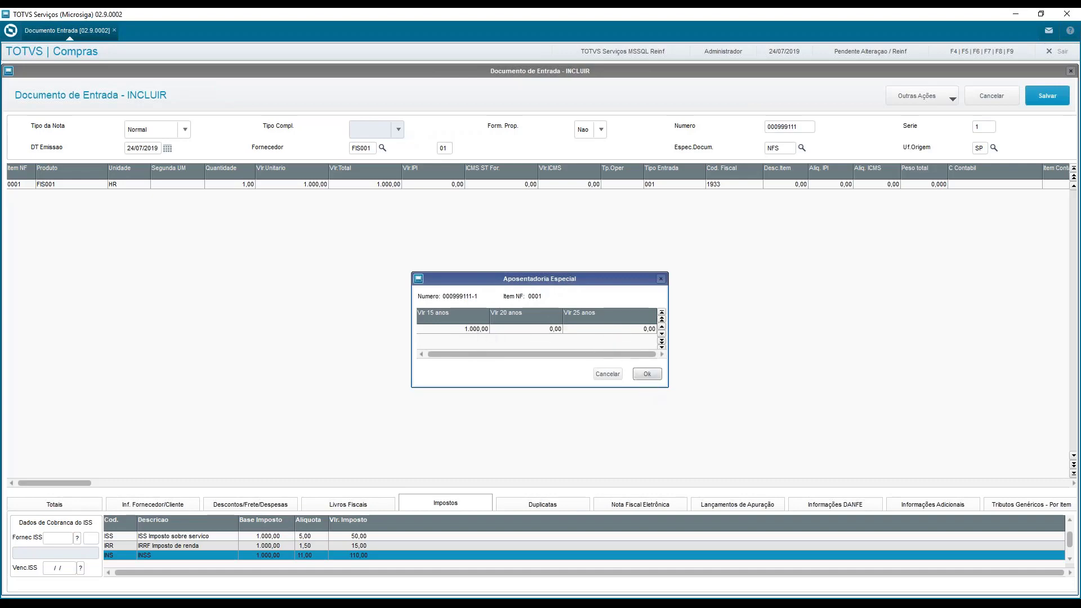
pyautogui.click(376, 548)
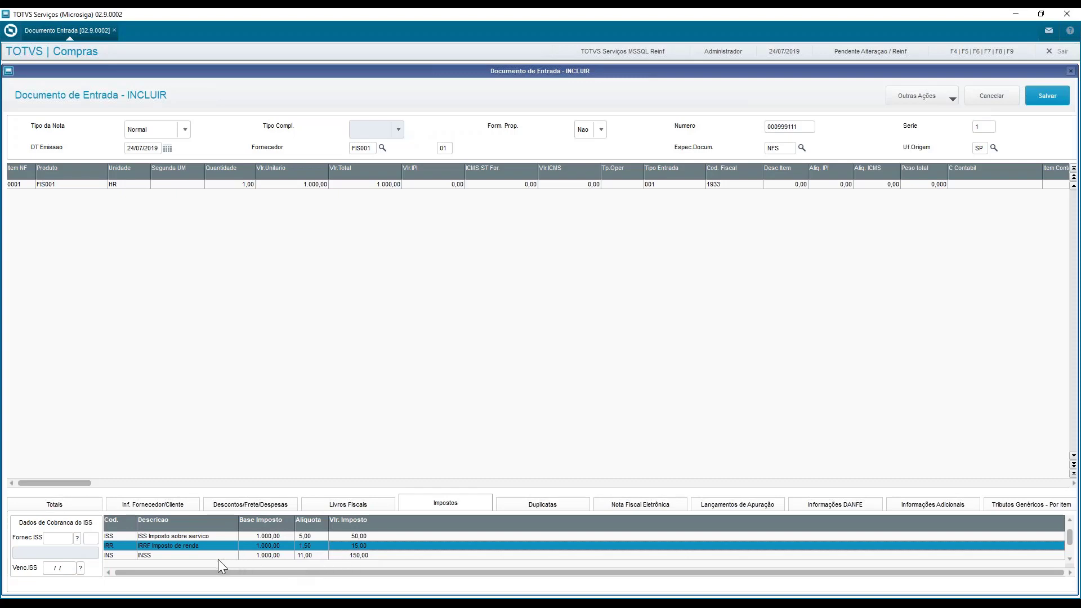
pyautogui.click(350, 556)
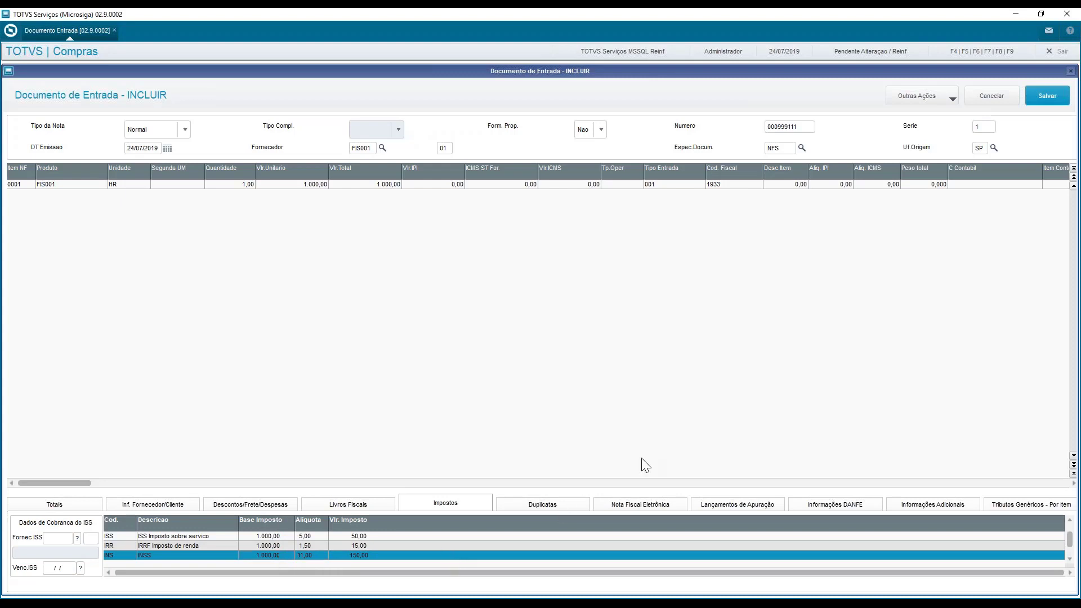
# Set the payment condition to 001 in the document's Duplicatas data and save the incoming document
pyautogui.click(552, 501)
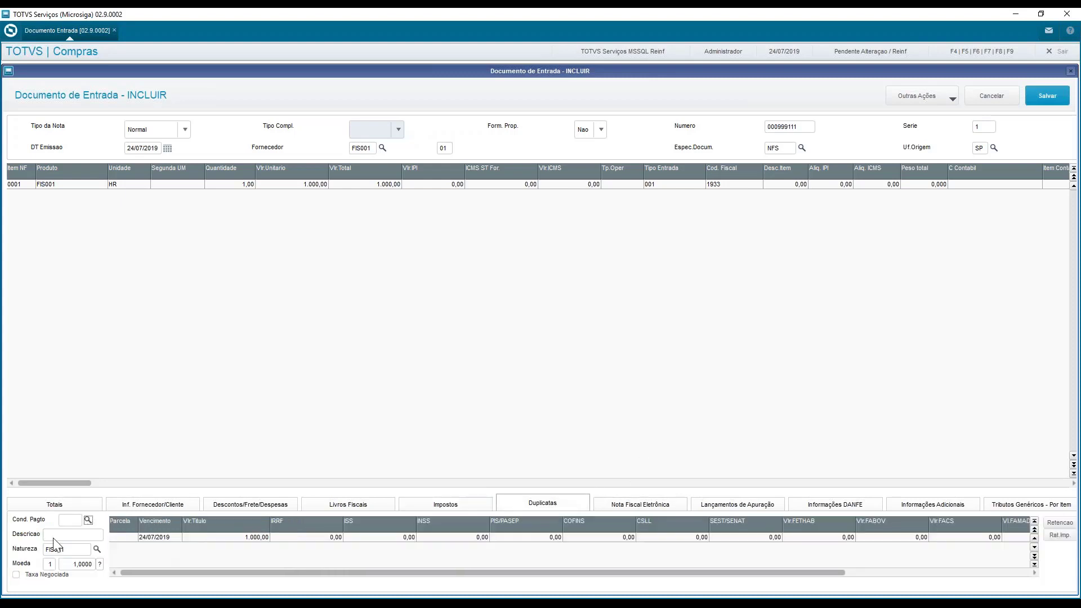
pyautogui.write('001')
pyautogui.press('Tab')
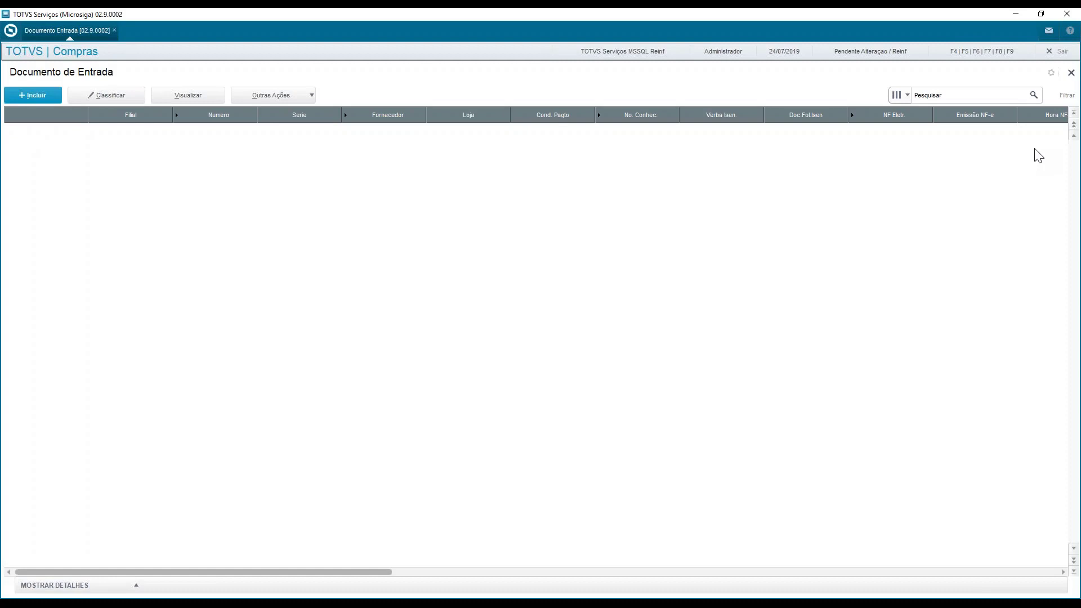
pyautogui.click(1001, 99)
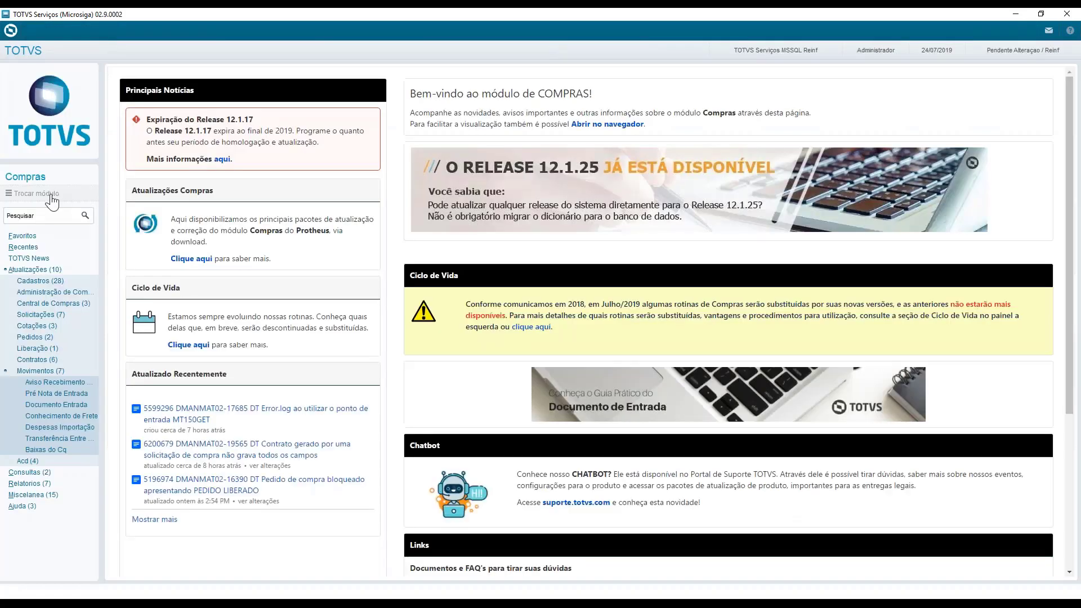
# Switch to module 09 Livros Fiscais and open Nota Fiscal Manual de Entrada for branch D MG 01 with base date 24/07/2019
pyautogui.click(53, 194)
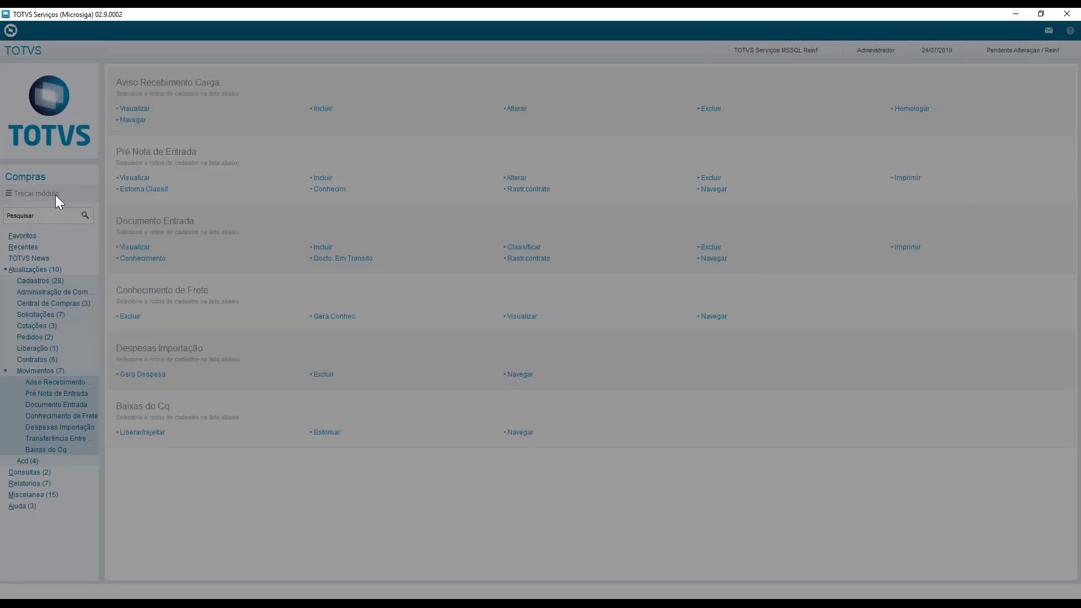
pyautogui.click(483, 344)
pyautogui.write('09')
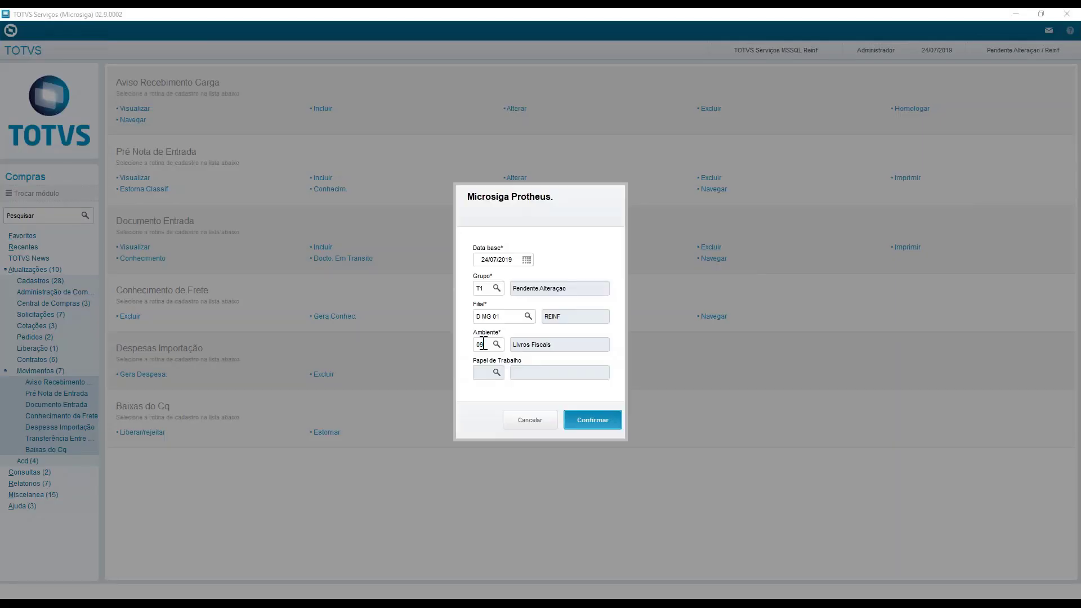
pyautogui.press('Return')
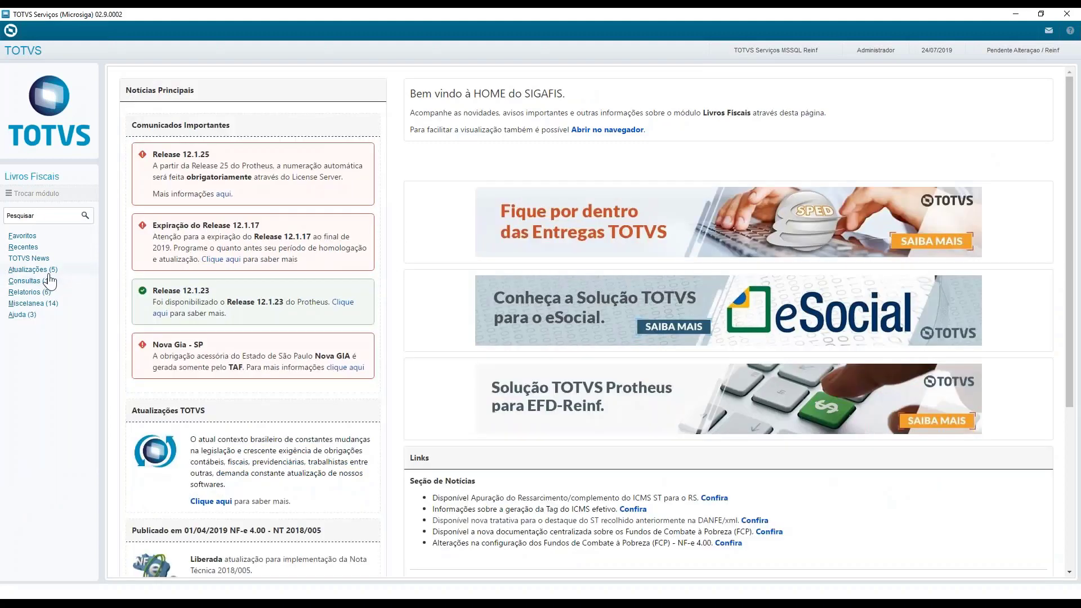
pyautogui.click(42, 269)
pyautogui.click(41, 326)
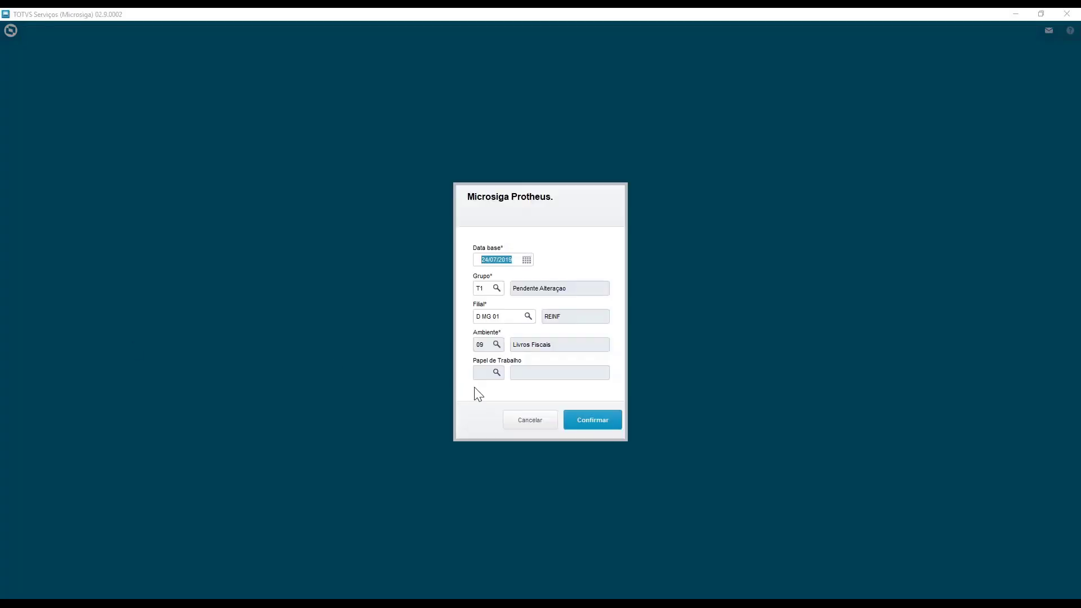
pyautogui.click(618, 423)
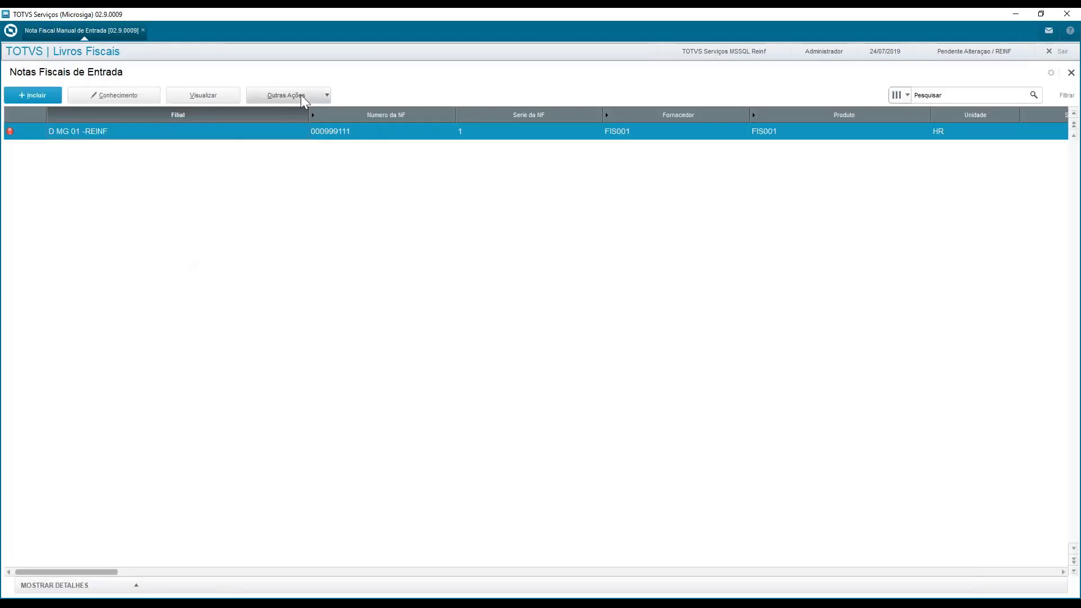
# Open the complements of note 000999111 and add item 0001 to its Processos referenciados
pyautogui.click(300, 95)
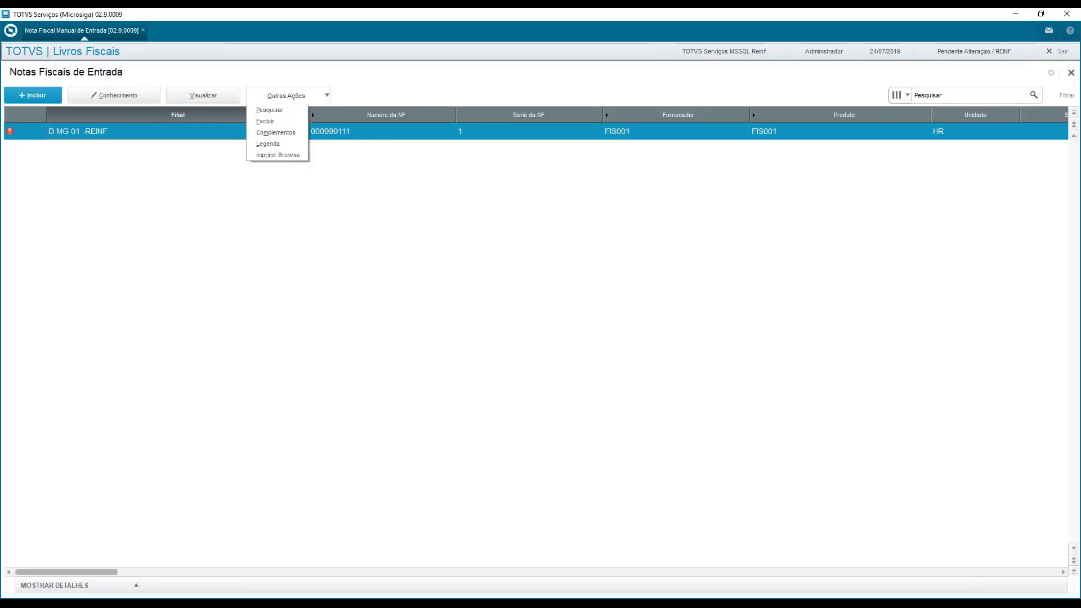
pyautogui.click(291, 135)
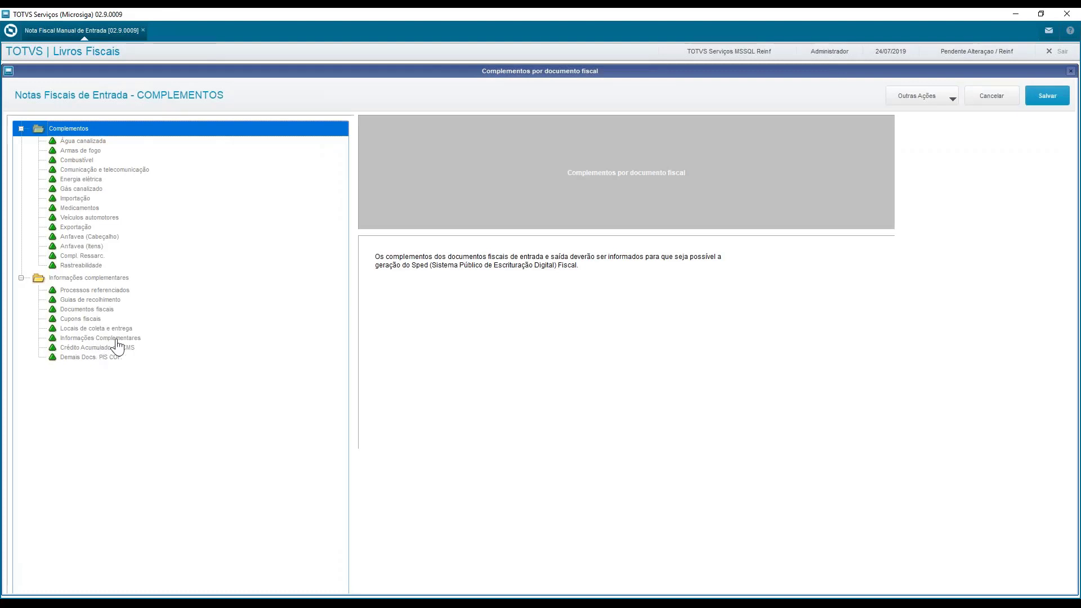
pyautogui.click(118, 290)
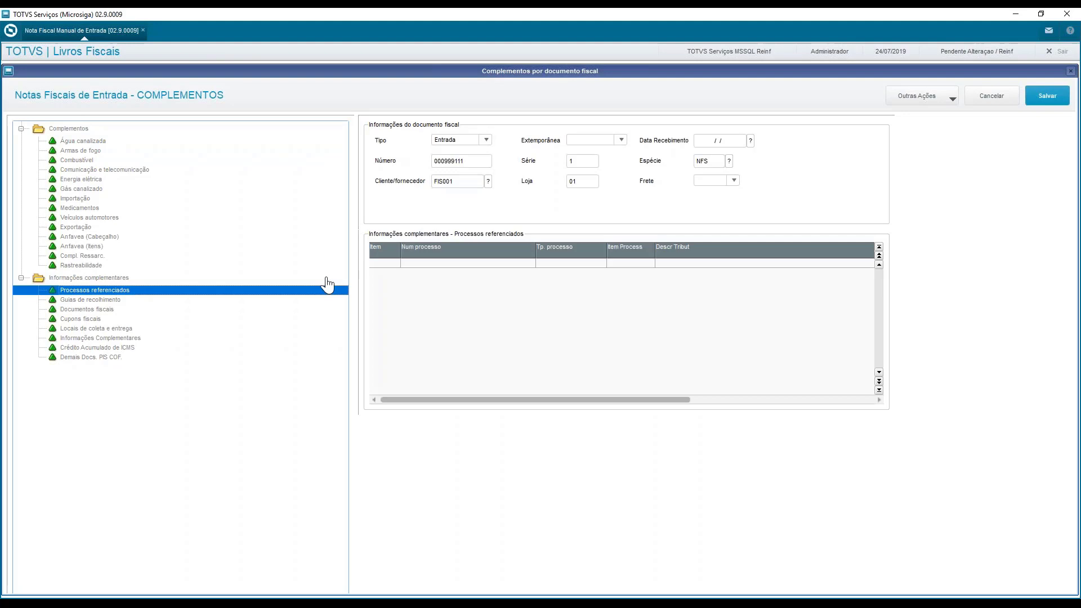
pyautogui.click(385, 263)
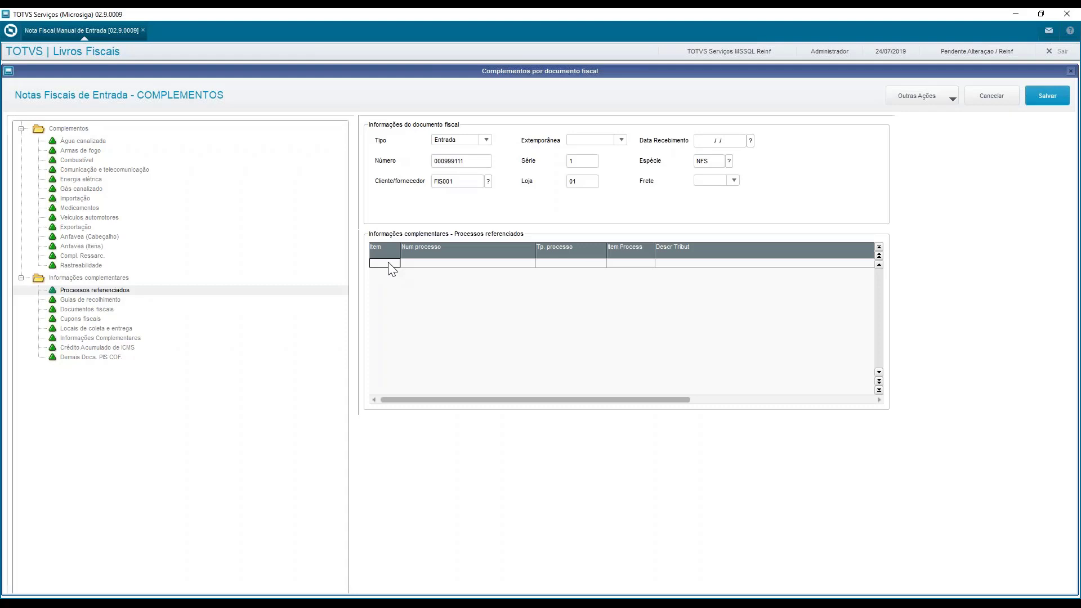
pyautogui.click(388, 263)
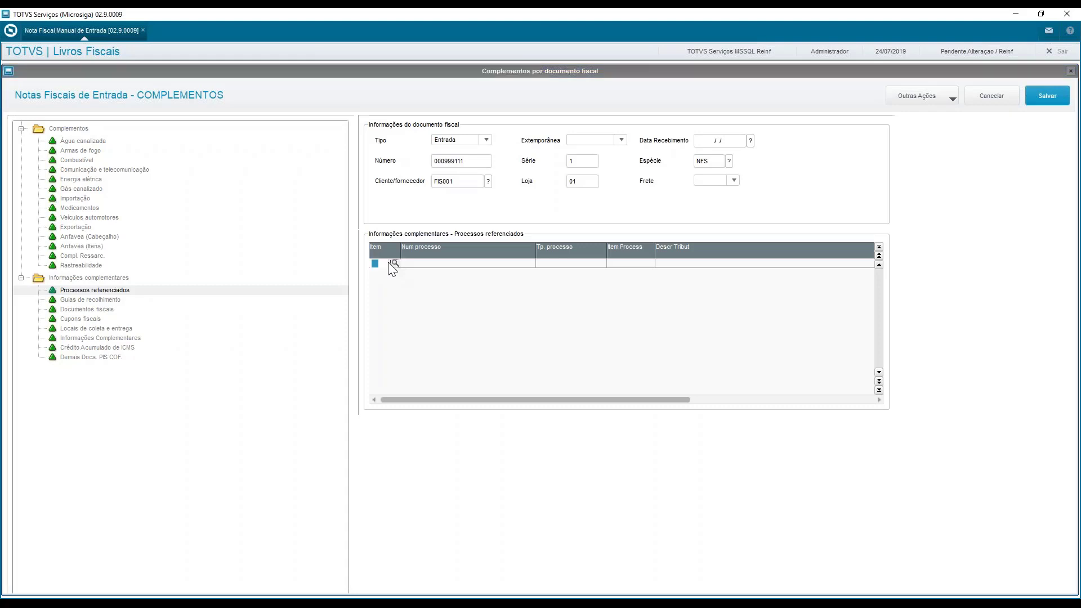
pyautogui.click(389, 262)
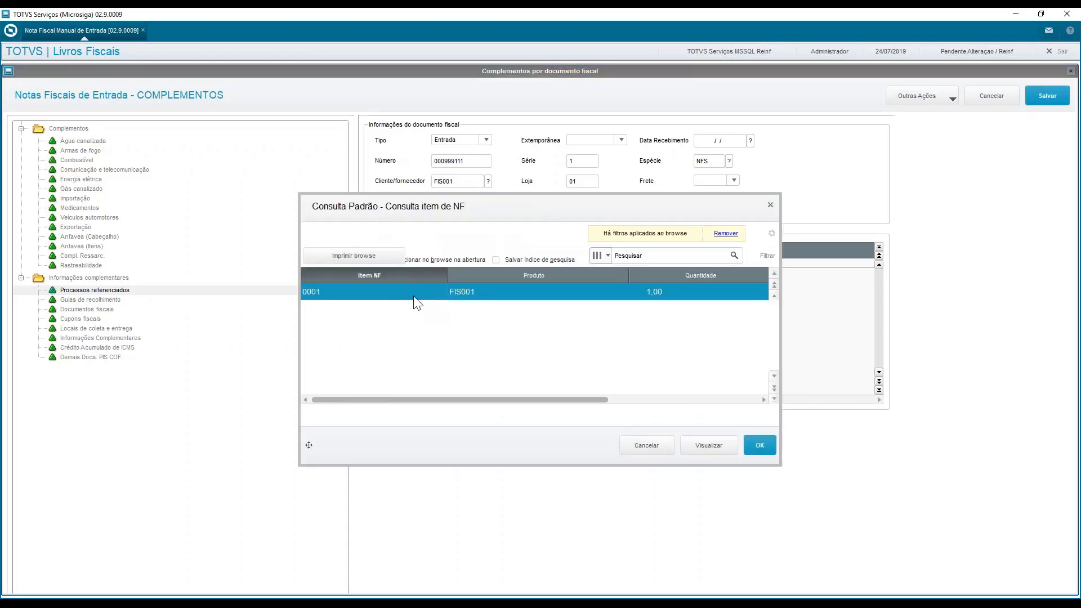
pyautogui.doubleClick(415, 297)
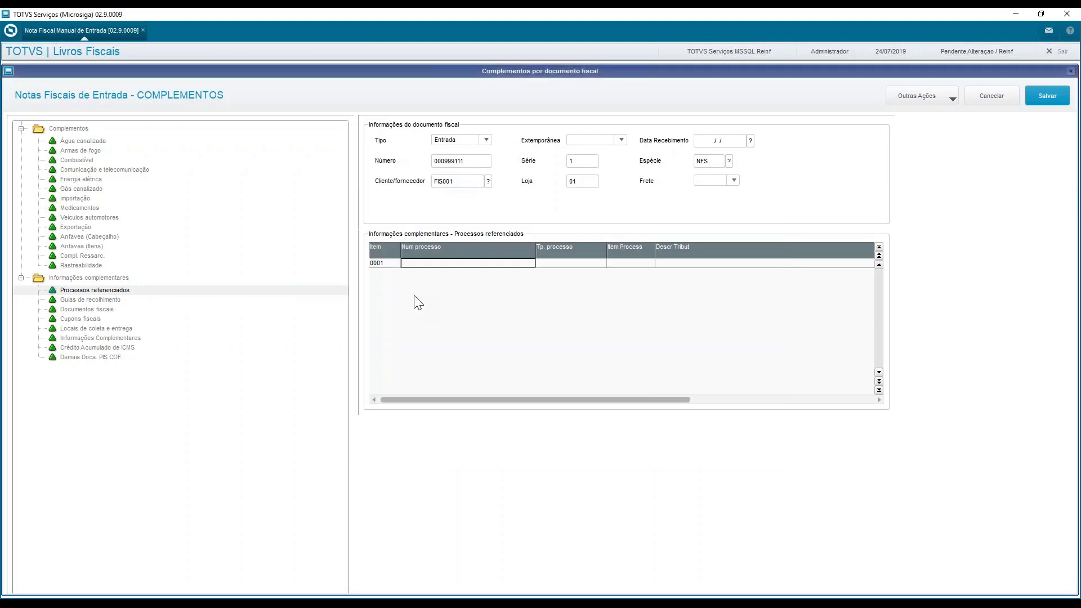
# Link the registered Sefaz process to item 0001 in Processos referenciados
pyautogui.press('Return')
pyautogui.press('F3')
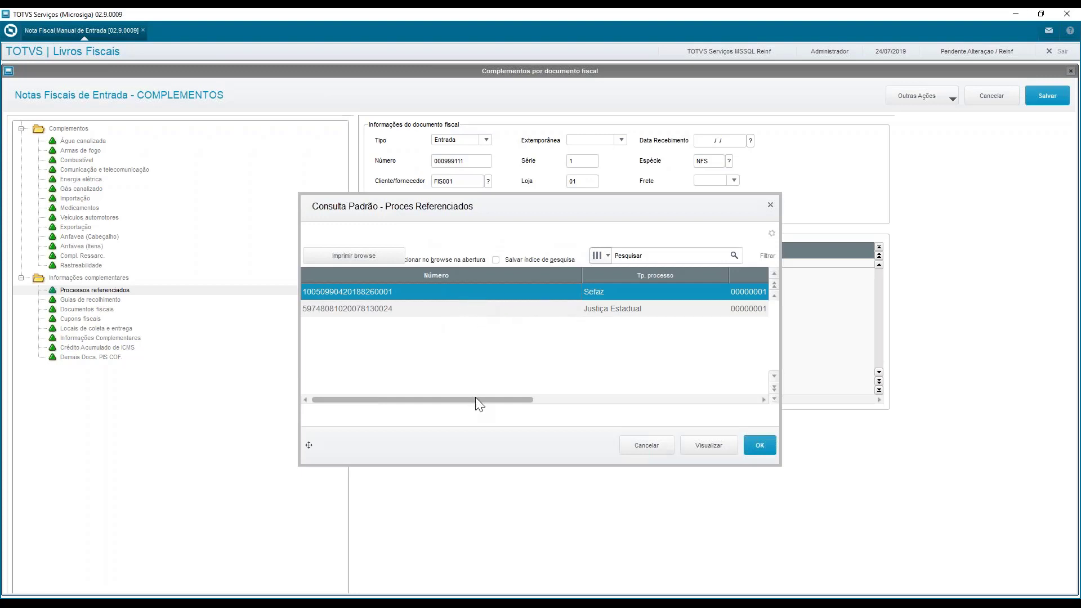
pyautogui.moveTo(476, 399)
pyautogui.mouseDown()
pyautogui.moveTo(732, 401)
pyautogui.moveTo(482, 402)
pyautogui.mouseUp()
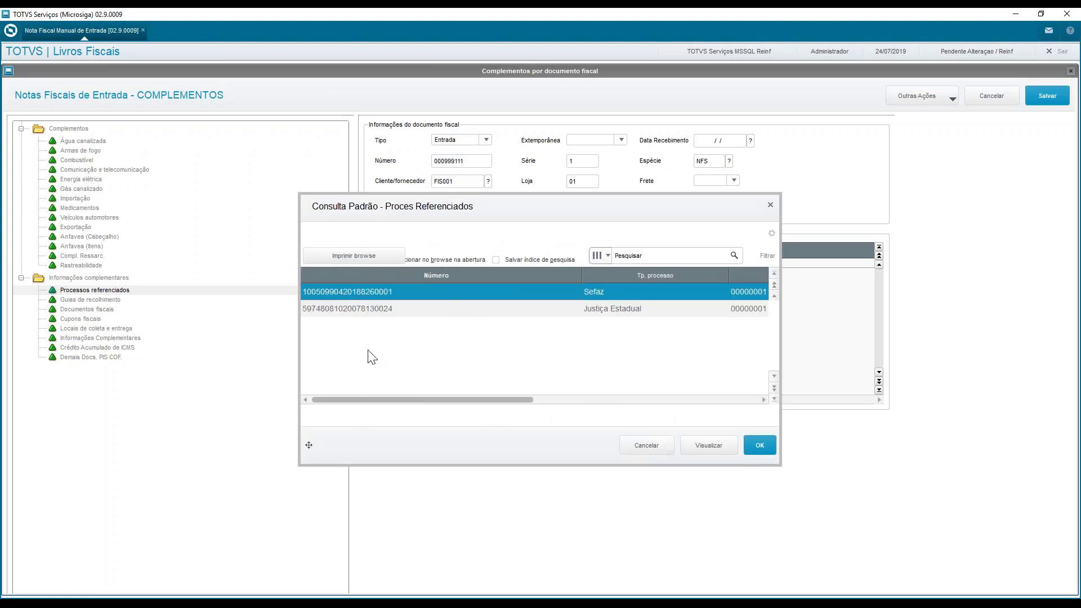
pyautogui.doubleClick(438, 294)
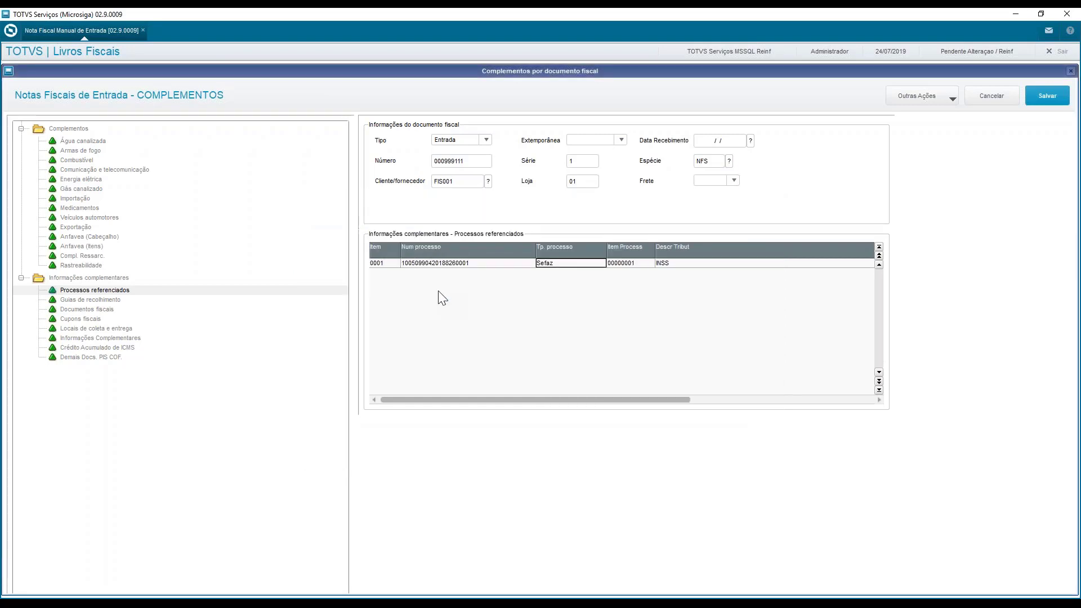
# Set Vlr não Rec to 150,00 for item 0001's referenced process and save the note's complements
pyautogui.press('Return')
pyautogui.press('Return')
pyautogui.press('Return')
pyautogui.press('Return')
pyautogui.press('Return')
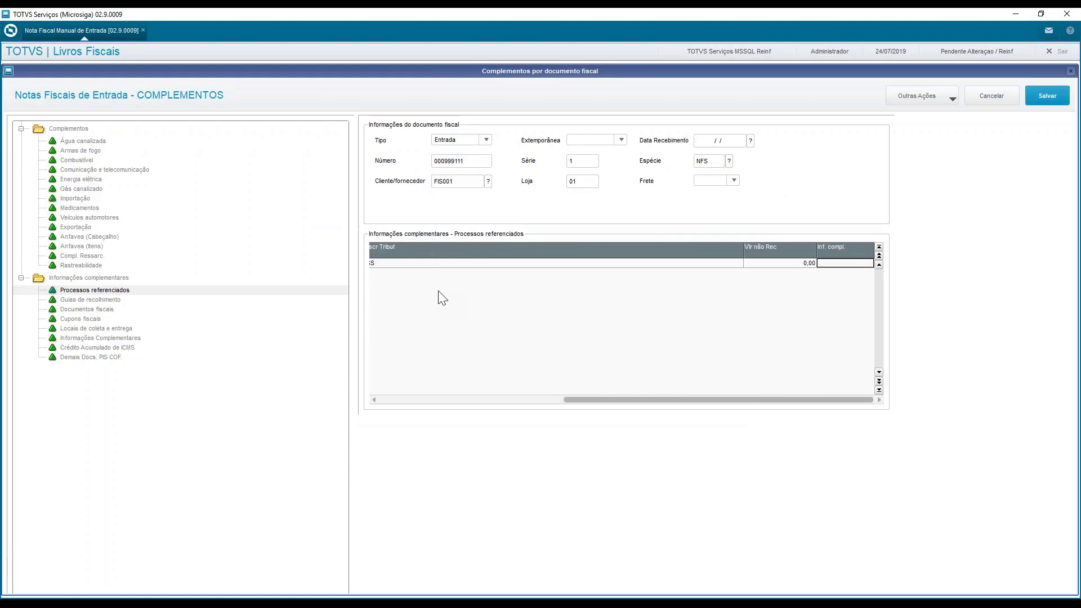
pyautogui.press('Left')
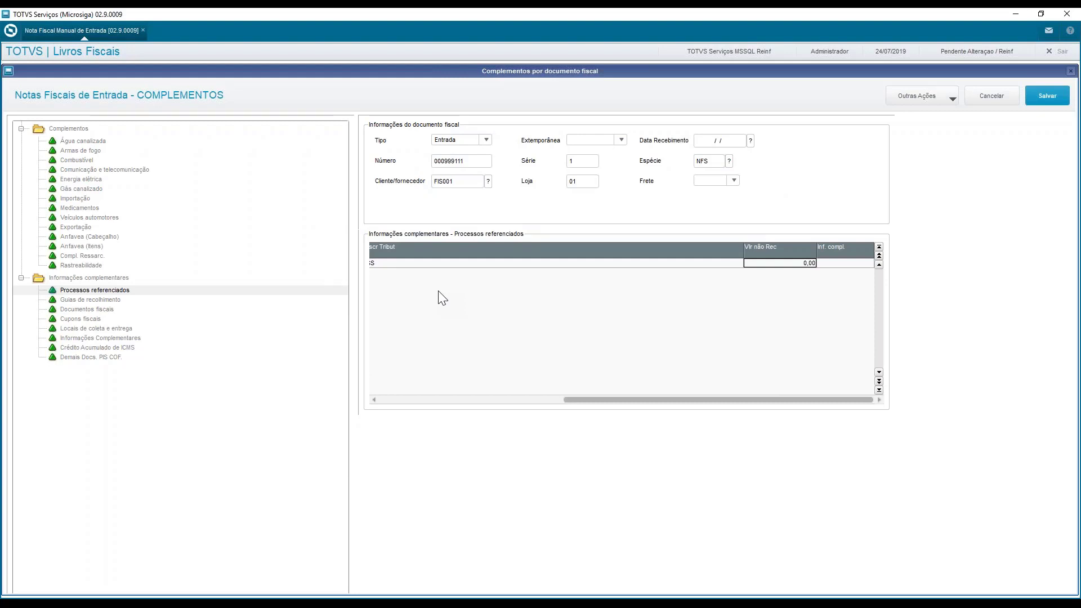
pyautogui.press('Return')
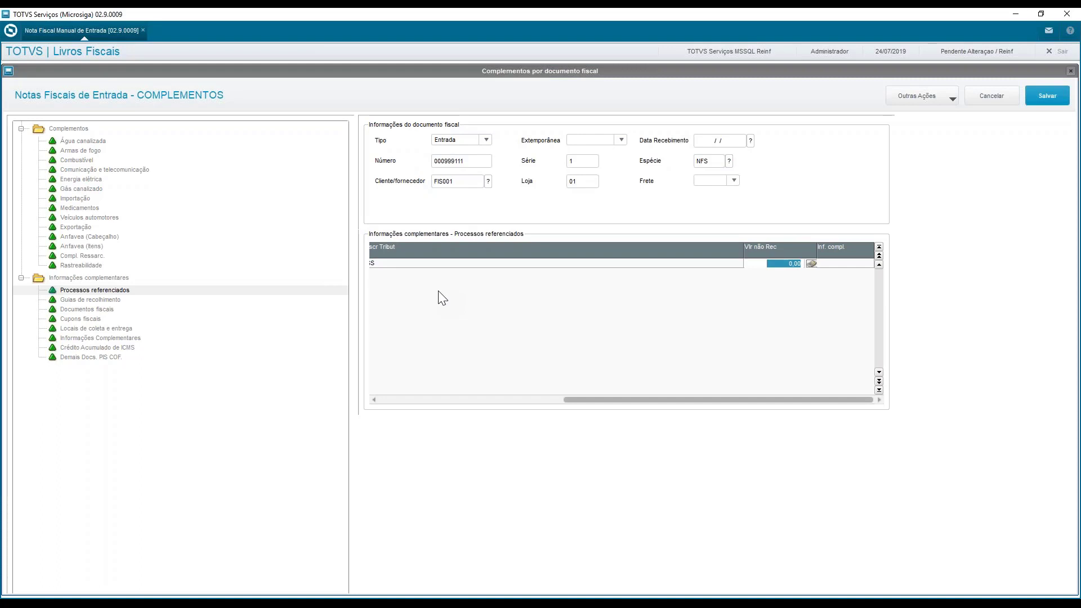
pyautogui.write('150')
pyautogui.press('Return')
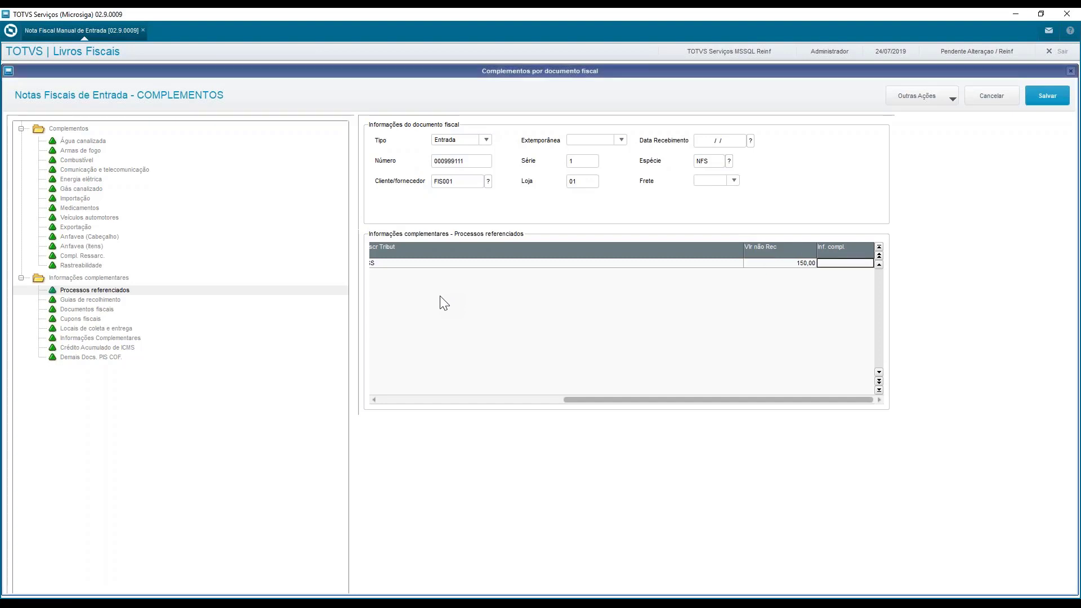
pyautogui.click(1045, 96)
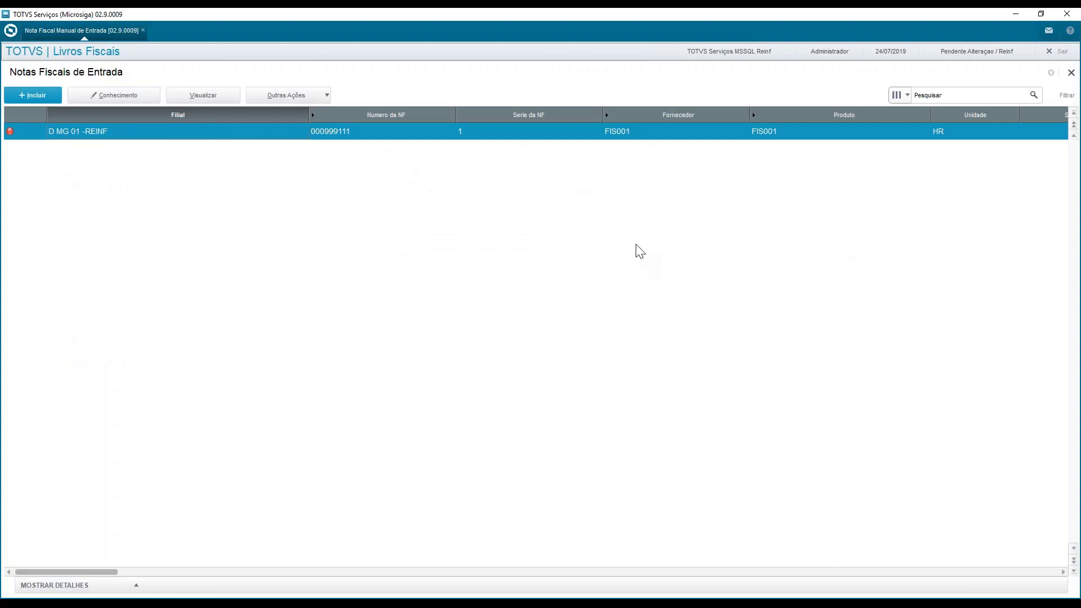
# Leave Notas Fiscais de Entrada, switch to module 05 Faturamento and start including a new order in Pedidos de Venda
pyautogui.click(1070, 73)
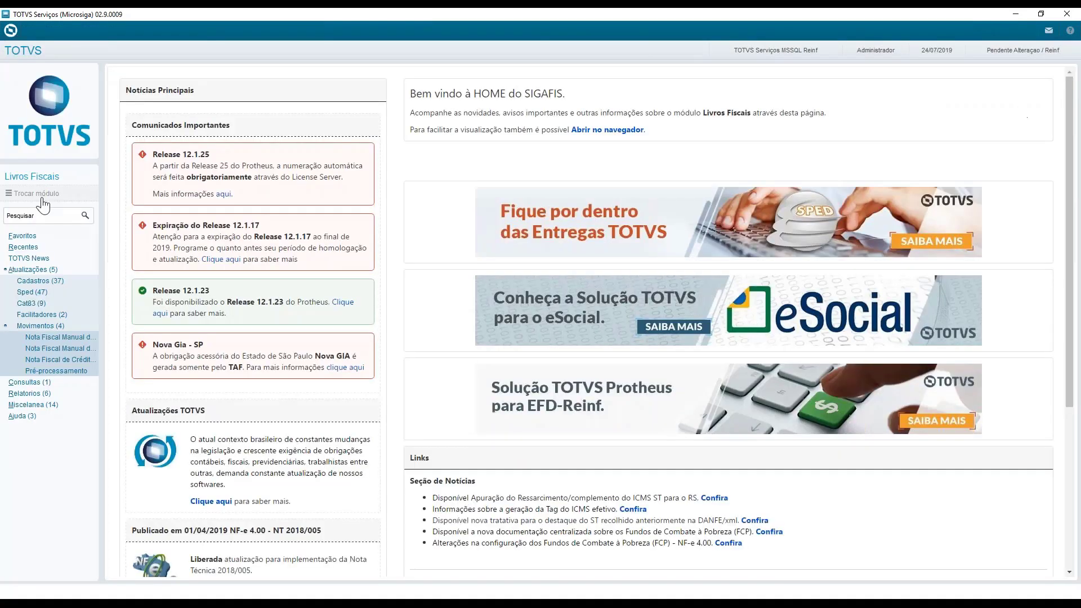
pyautogui.click(36, 193)
pyautogui.moveTo(477, 345); pyautogui.dragTo(484, 342)
pyautogui.write('05')
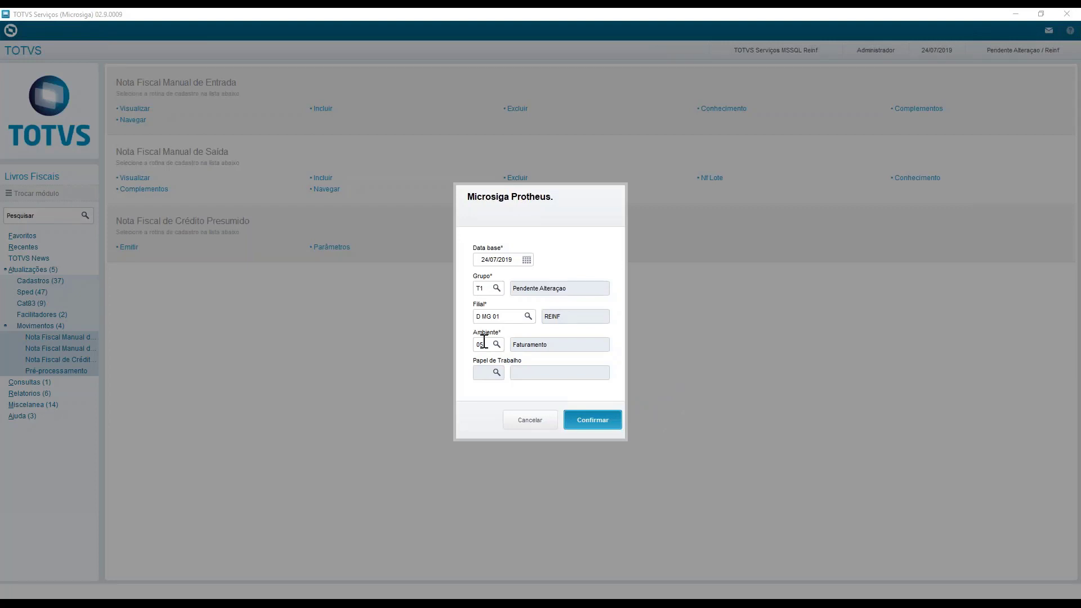
pyautogui.press('Return')
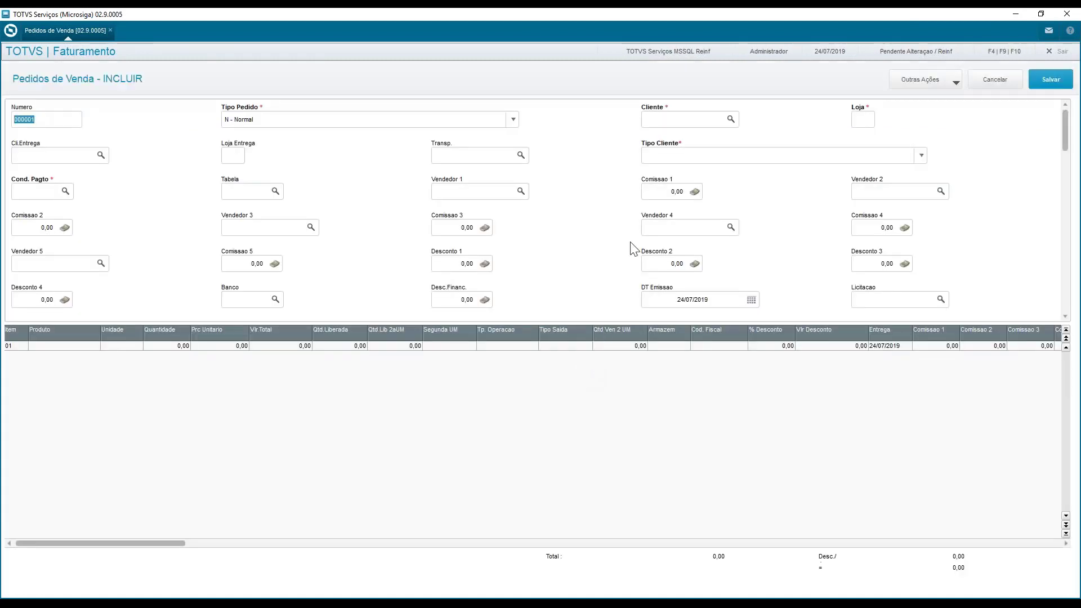
# Fill in the sales order's header with Cliente FIS001, store 01, and Cond. Pagto 000
pyautogui.click(676, 123)
pyautogui.write('FIS001')
pyautogui.press('Tab')
pyautogui.press('Tab')
pyautogui.press('Tab')
pyautogui.press('Tab')
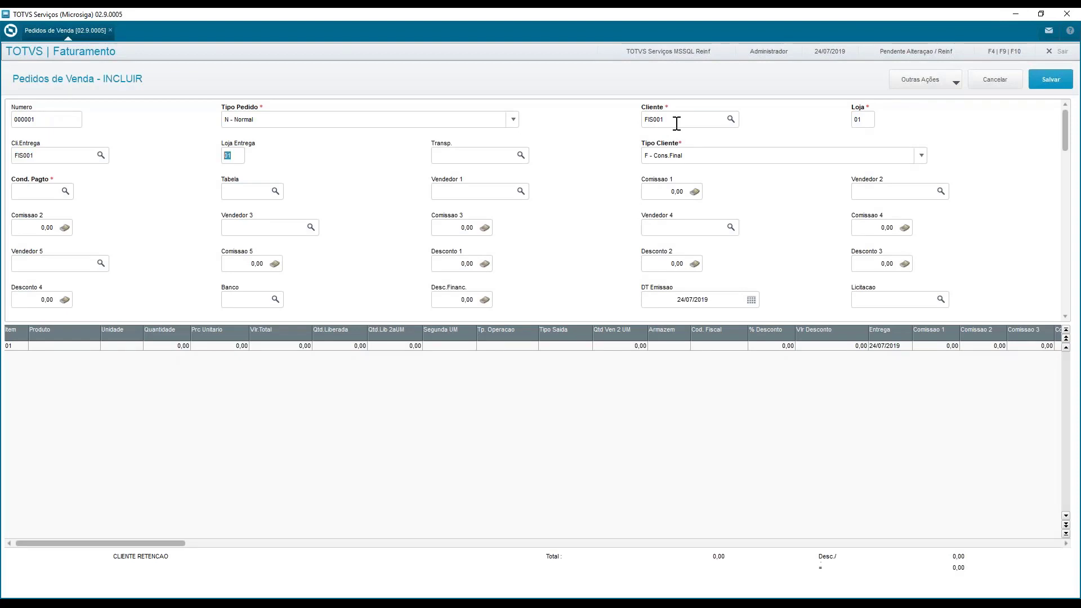
pyautogui.write('001000')
pyautogui.press('Tab')
pyautogui.press('Tab')
# Enter order item 01 with product FIS001, quantity 1, Prc Unitario 1.000,00 and Tipo Saida 501
pyautogui.click(83, 345)
pyautogui.write('FIS001')
pyautogui.press('Return')
pyautogui.press('Left')
pyautogui.write('1')
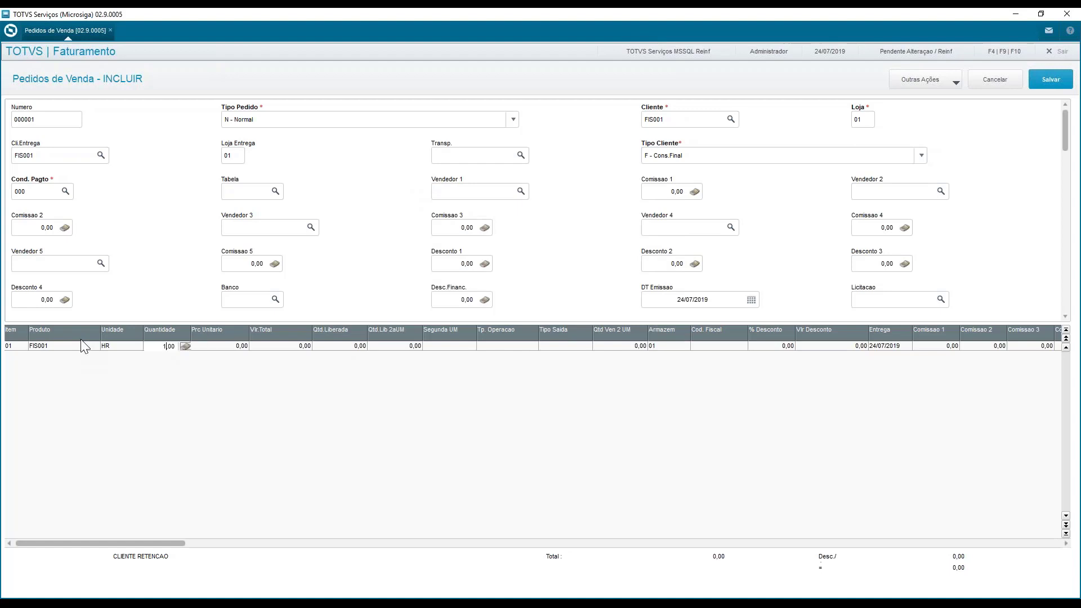
pyautogui.press('Return')
pyautogui.write('10')
pyautogui.press('Return')
pyautogui.press('Right')
pyautogui.press('Right')
pyautogui.press('Right')
pyautogui.press('Right')
pyautogui.press('Right')
pyautogui.write('501')
pyautogui.press('Return')
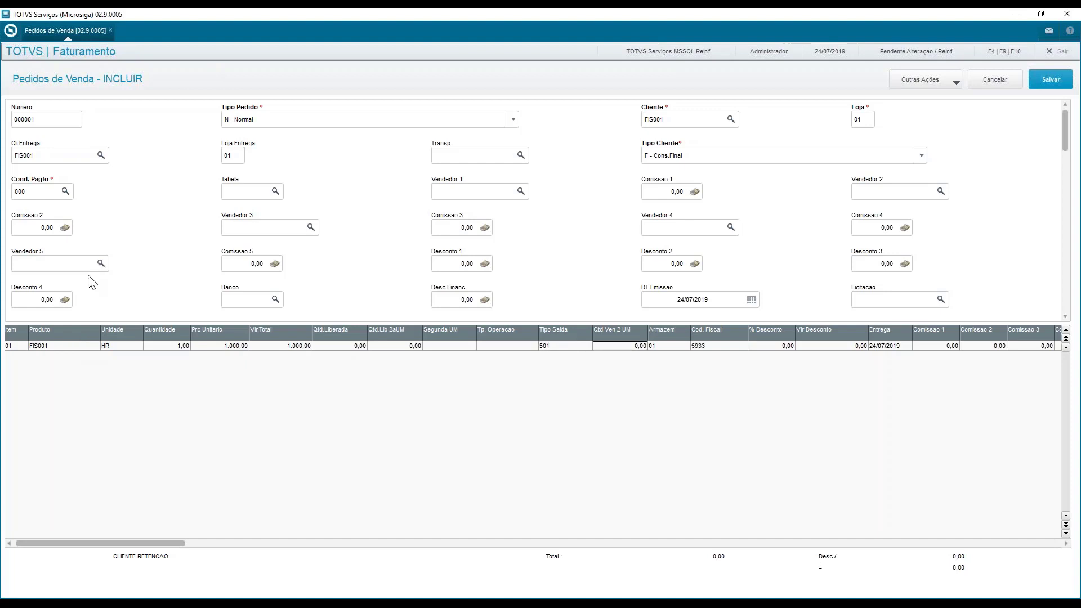
# Examine the INSS line in the sales order's Planilha Financeira and close it
pyautogui.click(923, 82)
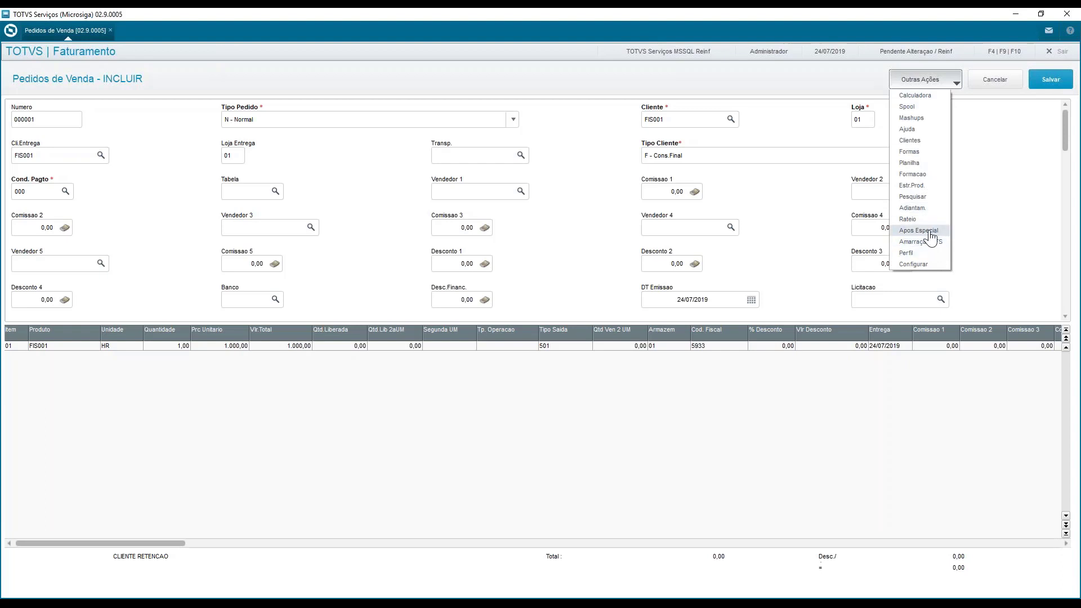
pyautogui.click(927, 164)
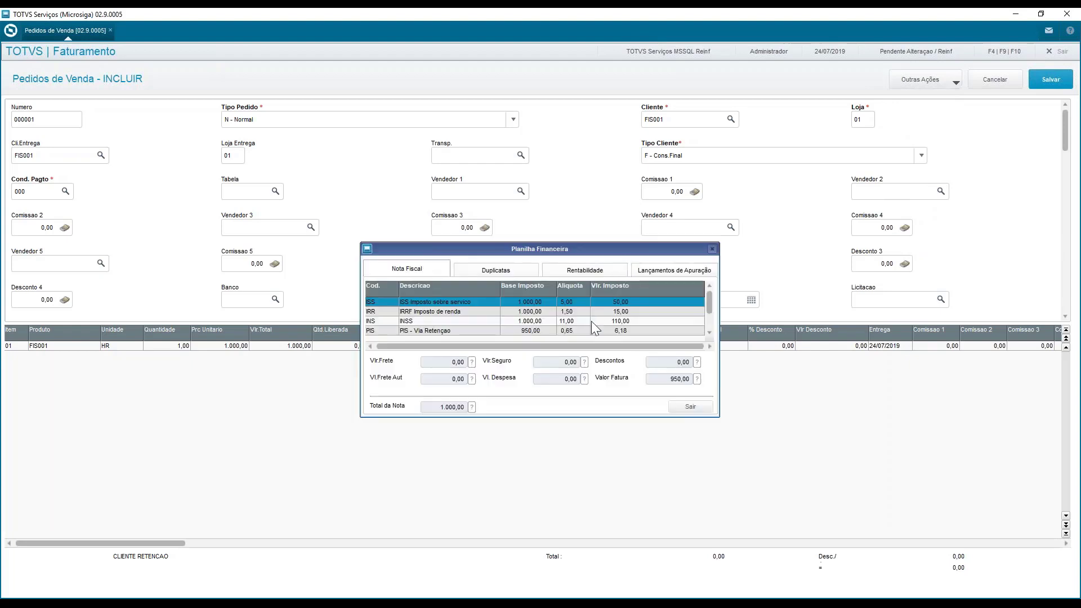
pyautogui.click(597, 319)
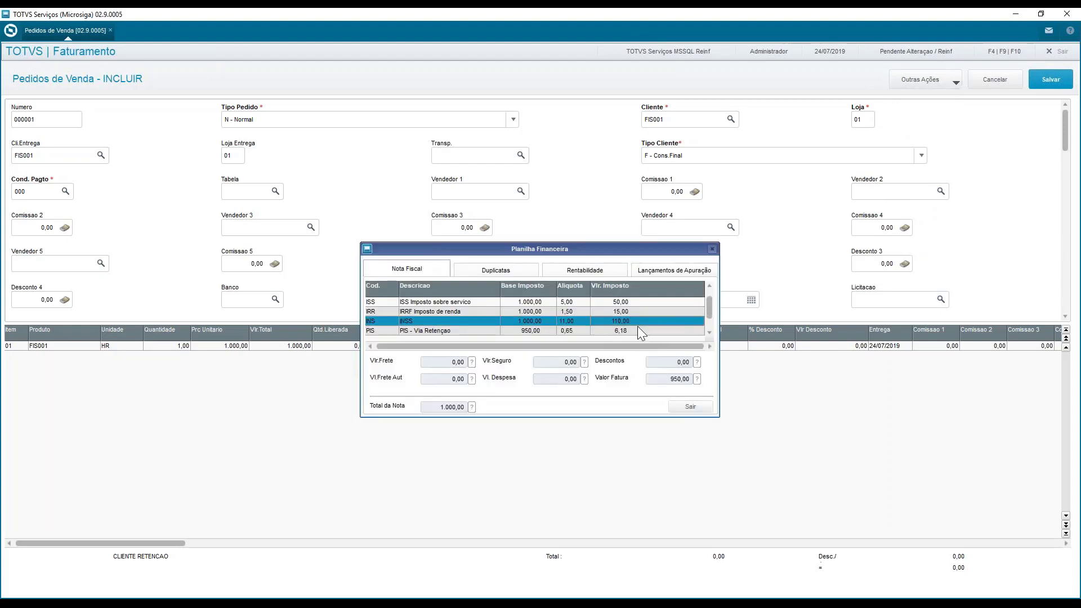
pyautogui.click(690, 406)
# Record the order item's special retirement with VlrAp 15anos of 1.000,00 in Aposentadoria Especial and save it
pyautogui.click(923, 79)
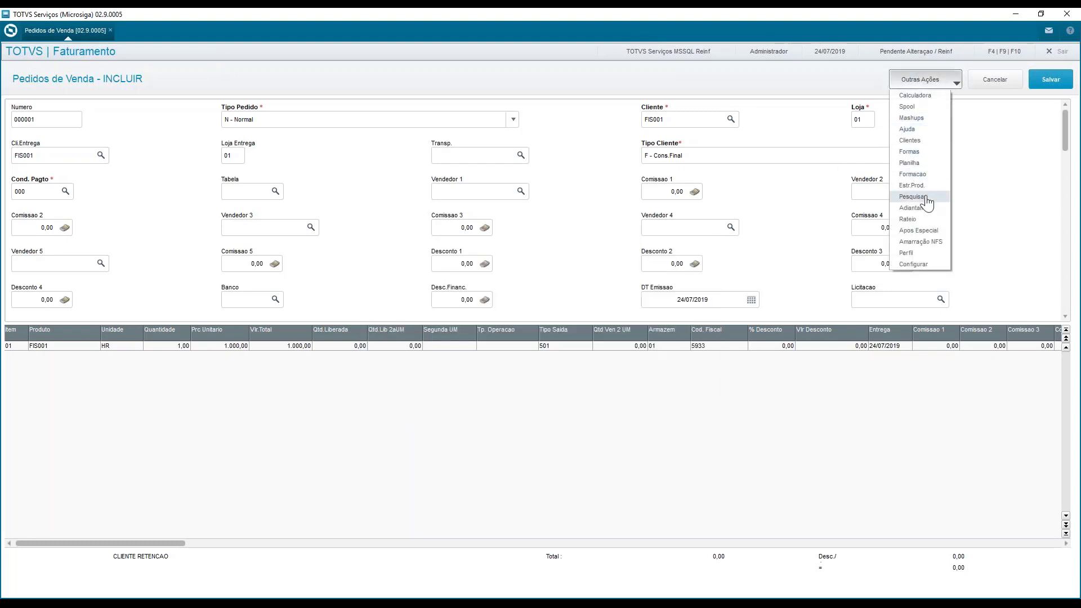
pyautogui.click(918, 230)
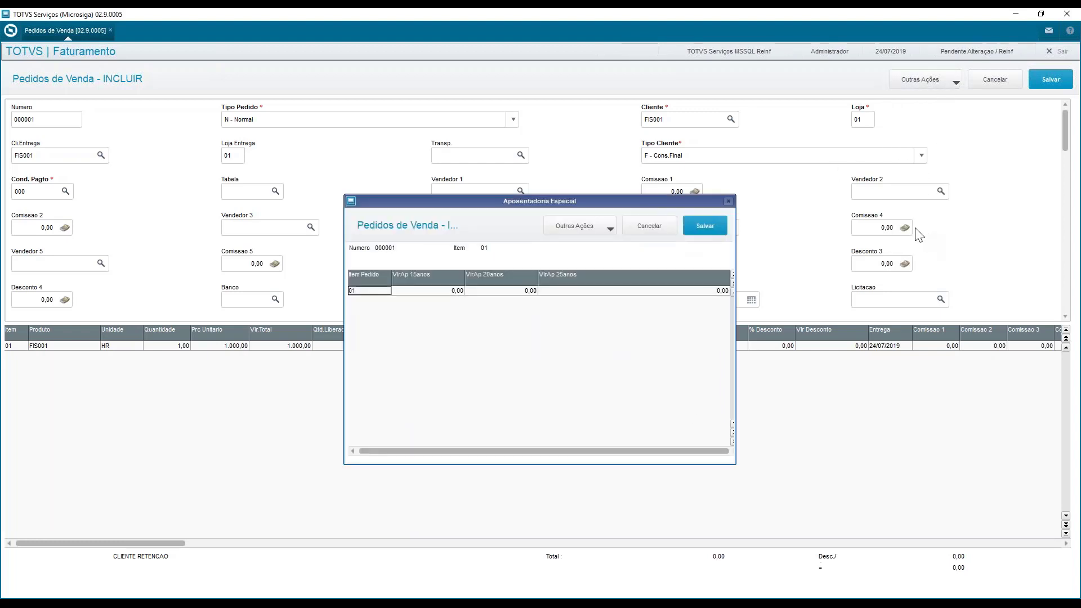
pyautogui.doubleClick(439, 294)
pyautogui.write('1000')
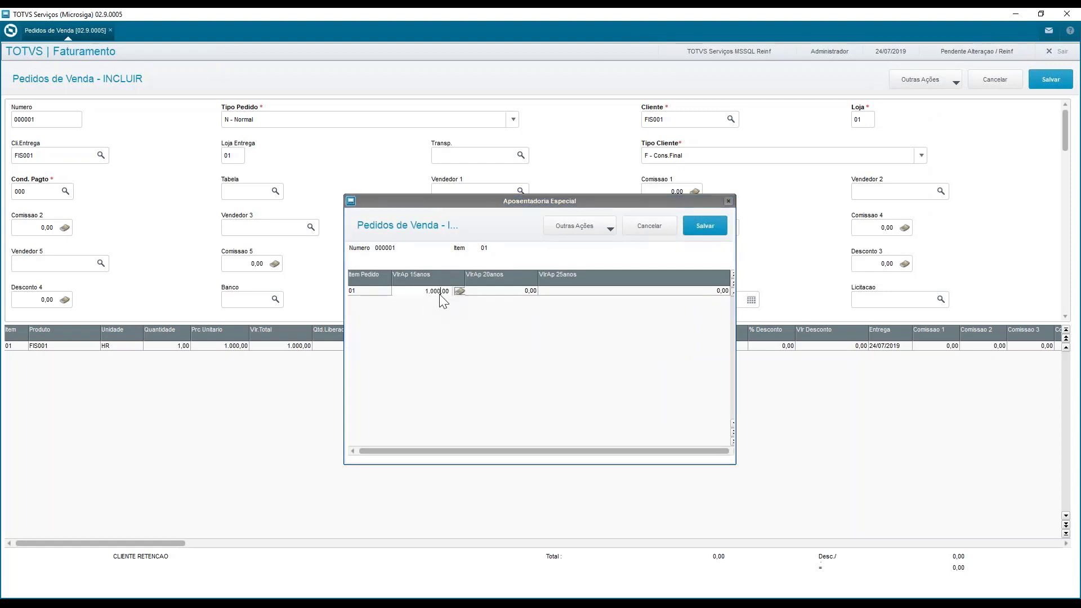
pyautogui.press('Return')
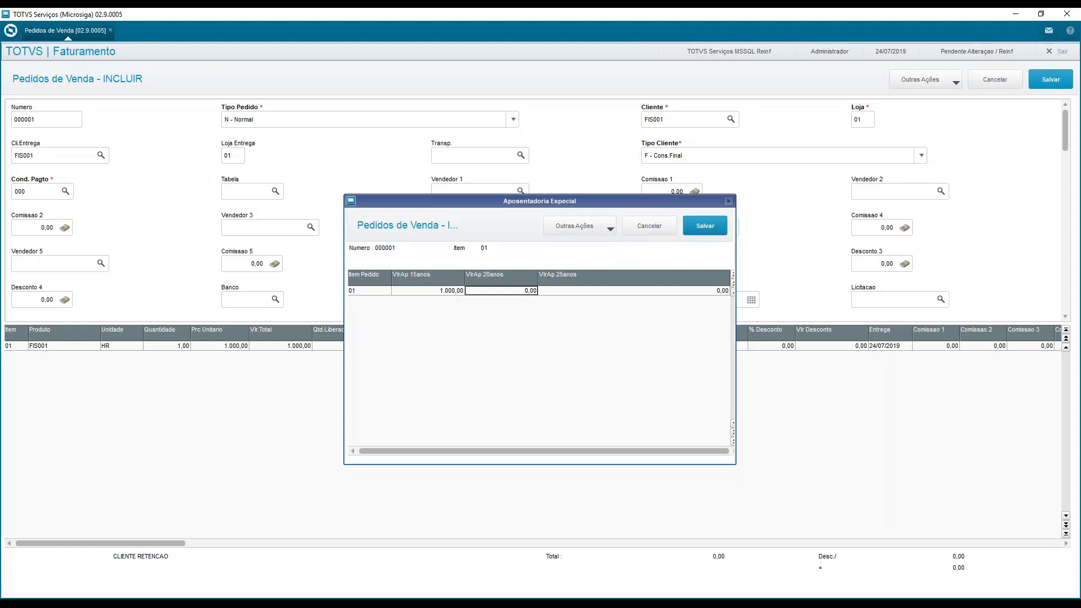
pyautogui.click(715, 236)
# Reopen the order's Planilha Financeira to check the INSS amount including the special retirement, and close it
pyautogui.click(923, 82)
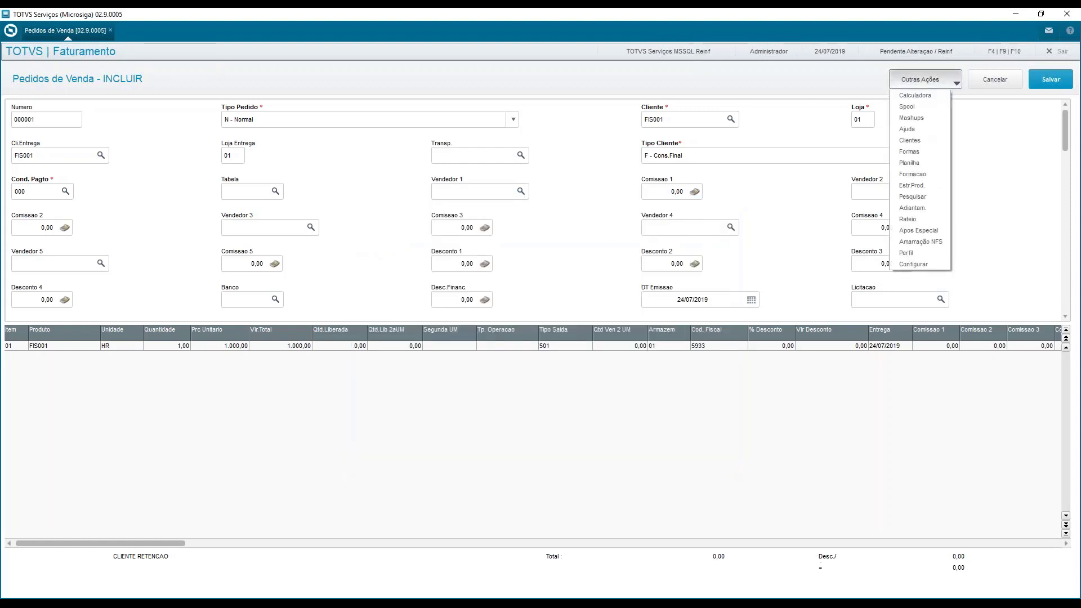
pyautogui.click(933, 164)
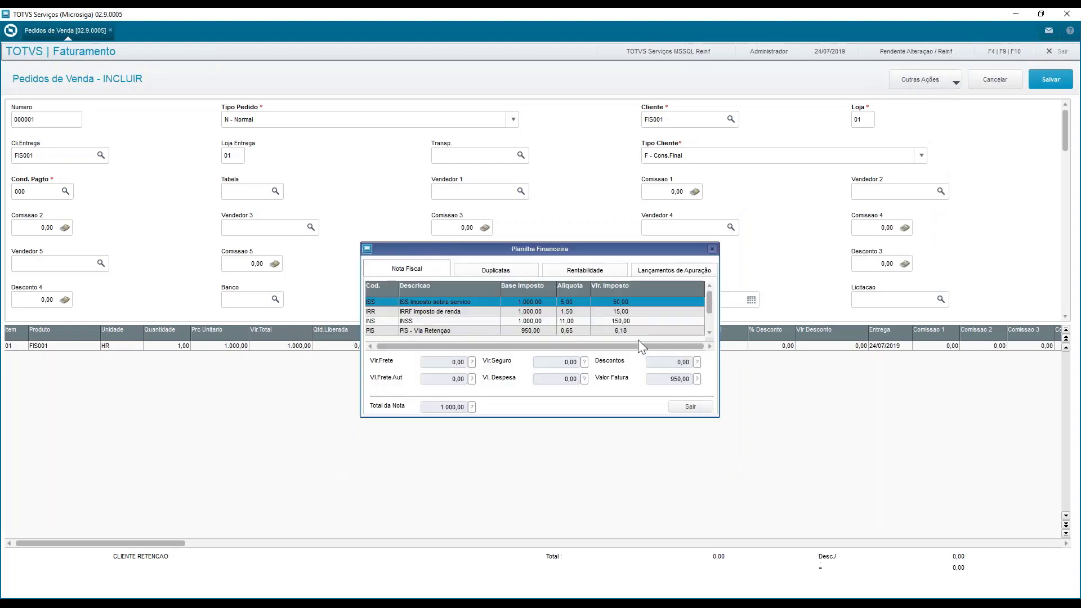
pyautogui.click(625, 321)
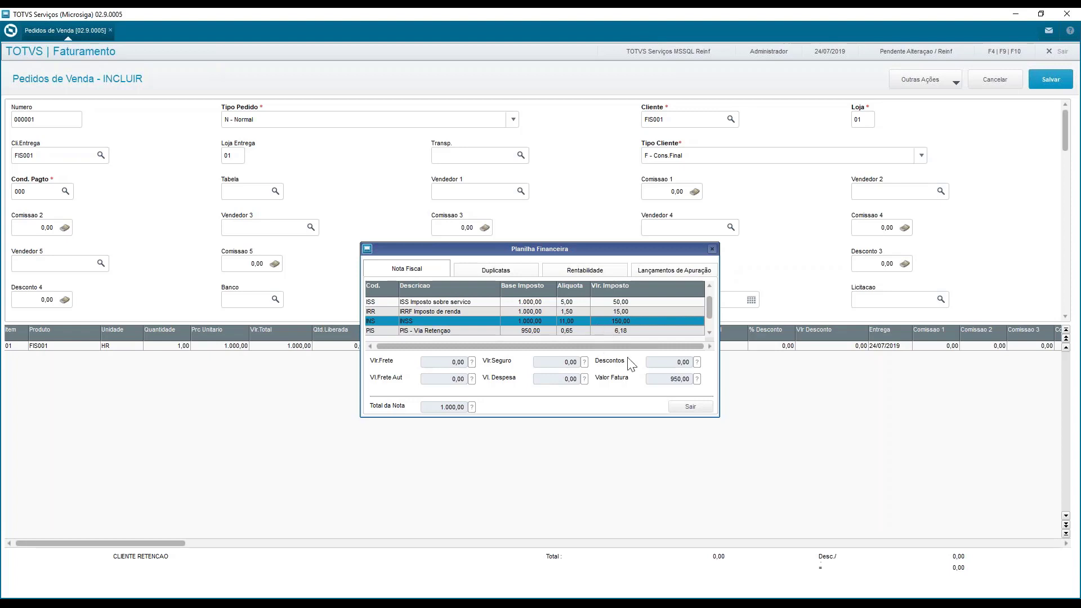
pyautogui.click(690, 407)
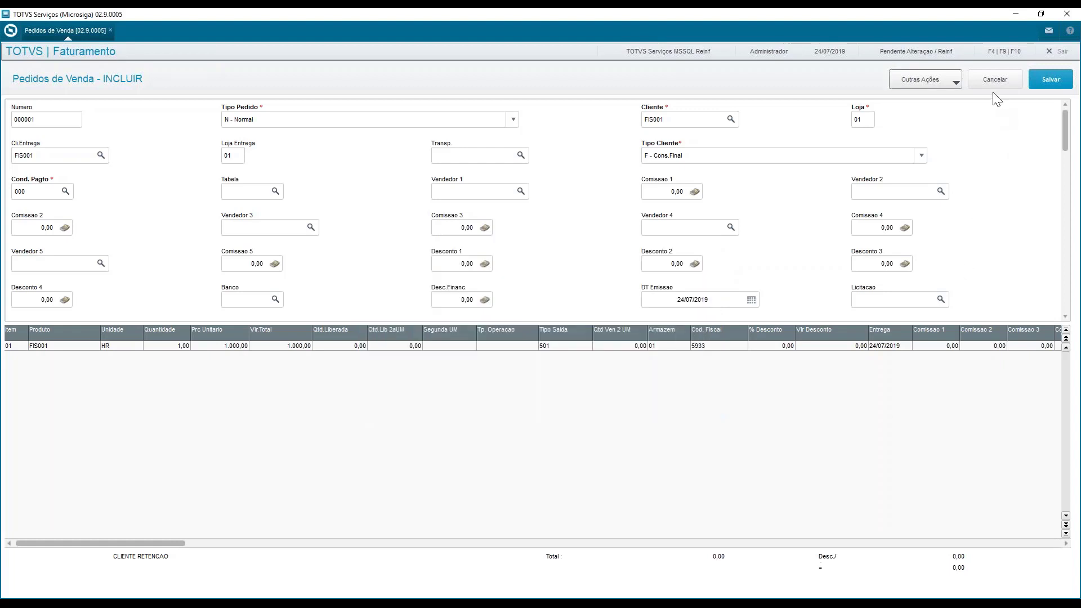
# Change the sales order's Cliente to FIS002, keeping store 01 and customer type L - Prod.Rural
pyautogui.click(696, 116)
pyautogui.write('FIS001')
pyautogui.click(697, 117)
pyautogui.write('FIS002')
pyautogui.press('Tab')
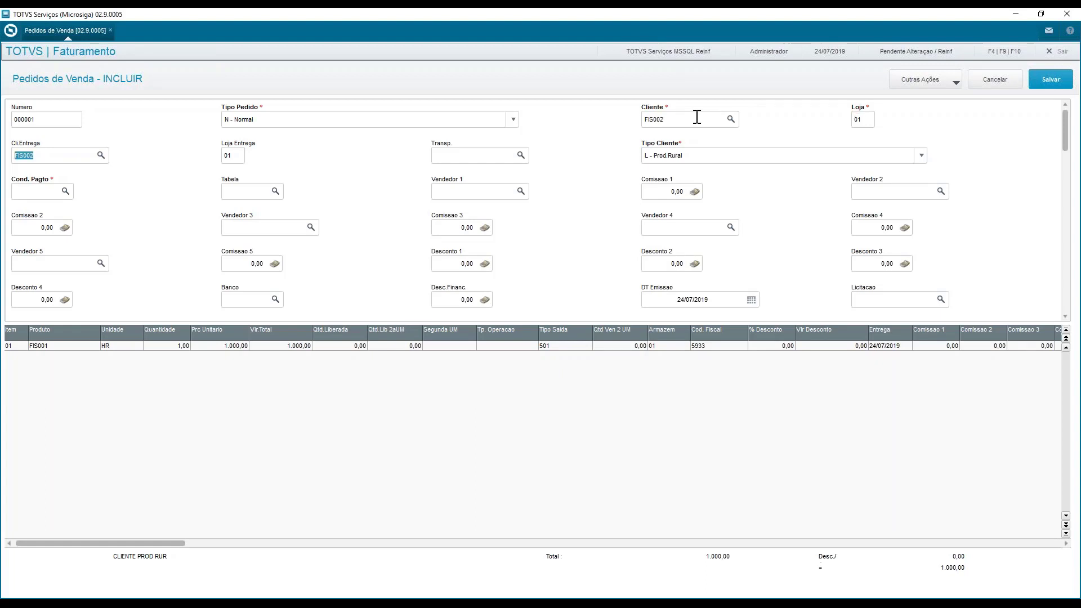
pyautogui.press('Tab')
pyautogui.press('Tab')
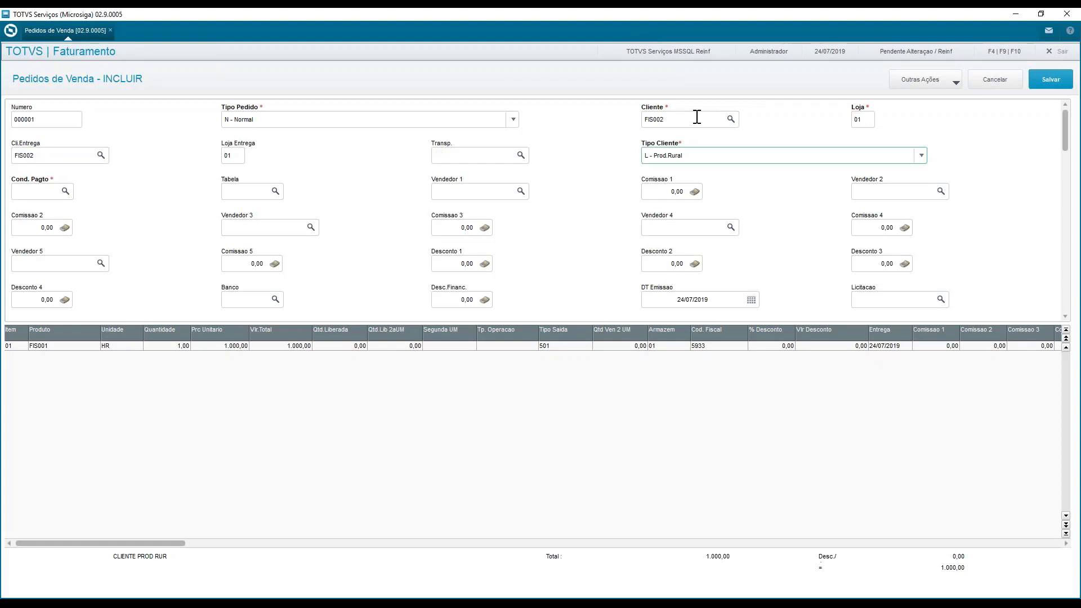
# Change order item 01 to product FIS002 with Prc Unitario 5.000,00 and Tipo Saida 502
pyautogui.click(52, 346)
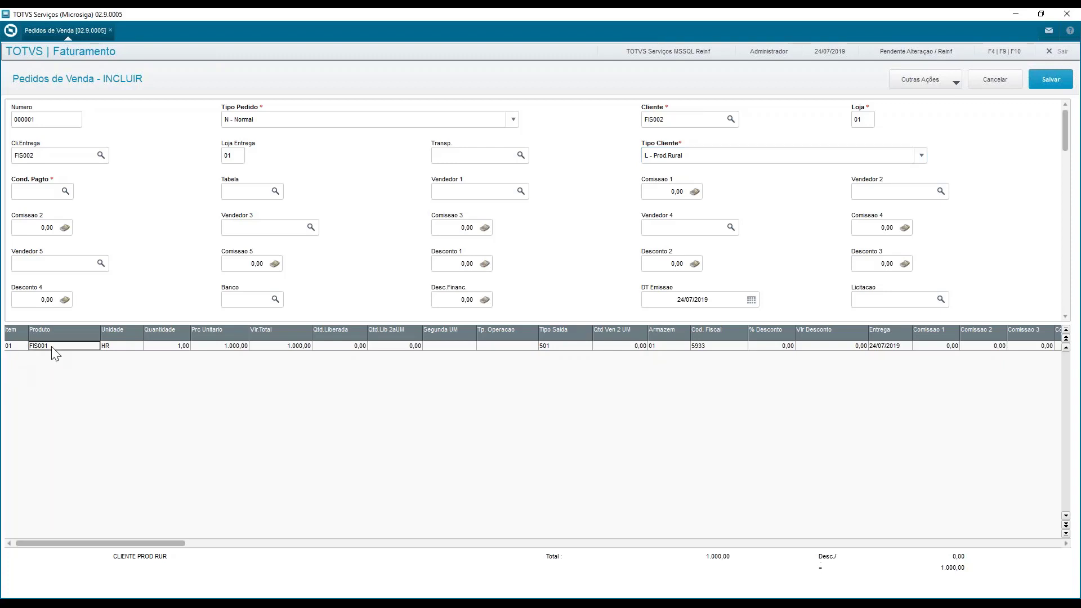
pyautogui.write('FIS')
pyautogui.press('Return')
pyautogui.press('Return')
pyautogui.write('5000')
pyautogui.press('Return')
pyautogui.press('Return')
pyautogui.press('Return')
pyautogui.press('Return')
pyautogui.write('502')
pyautogui.press('Return')
# Examine the INSS, GILRAT and SENAR lines in the rural producer order's Planilha Financeira and close it
pyautogui.click(909, 85)
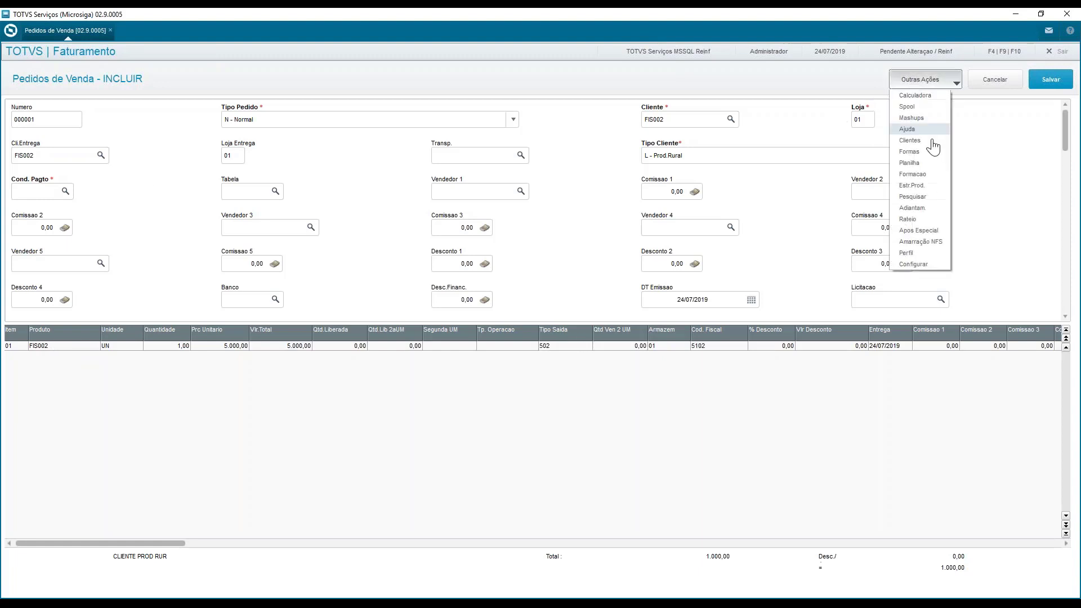
pyautogui.click(937, 166)
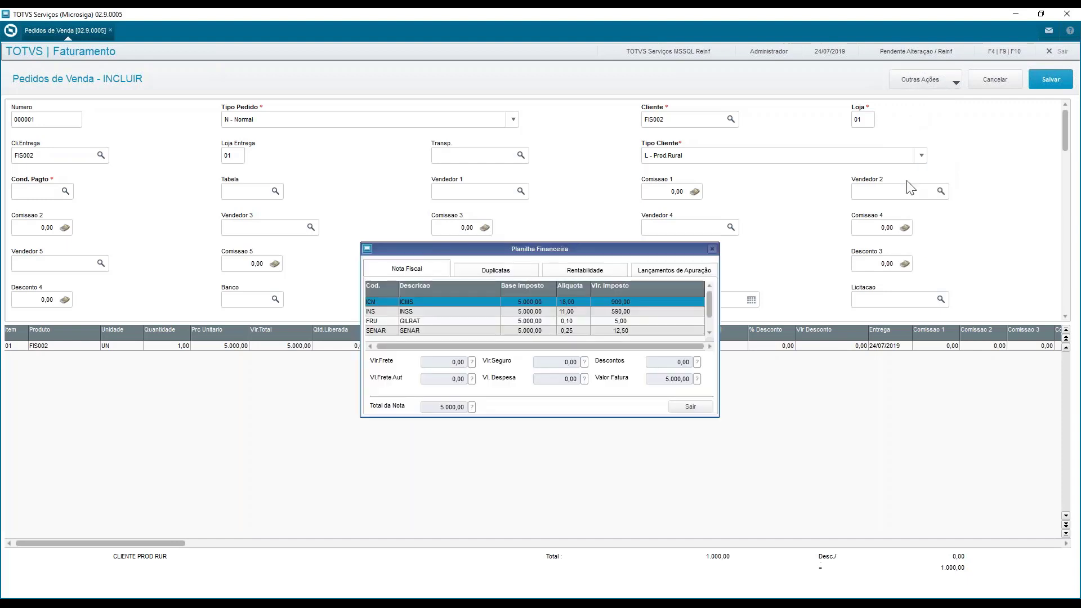
pyautogui.click(491, 314)
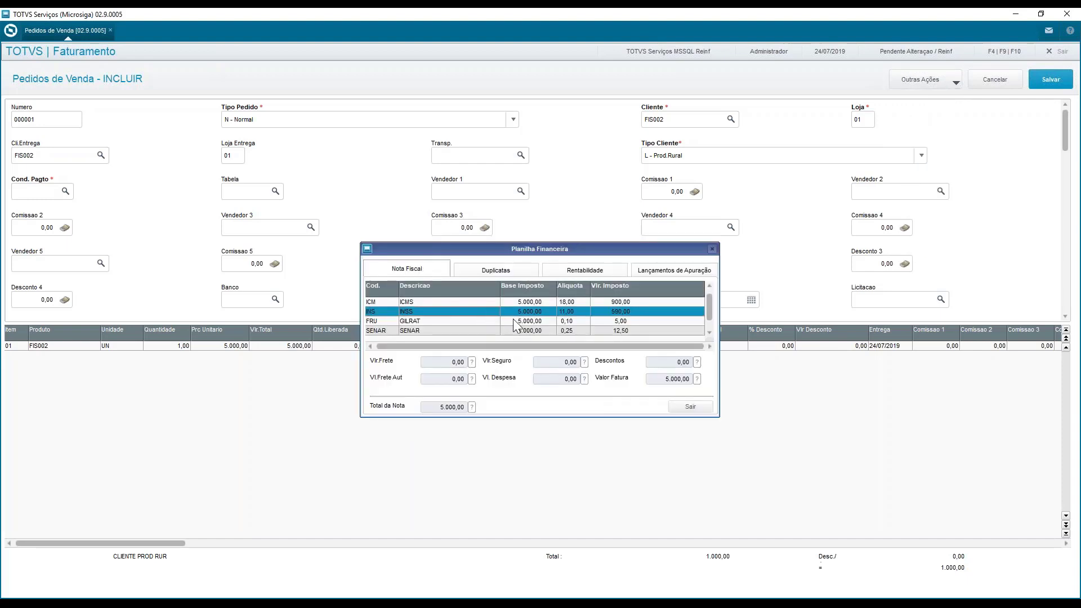
pyautogui.click(515, 322)
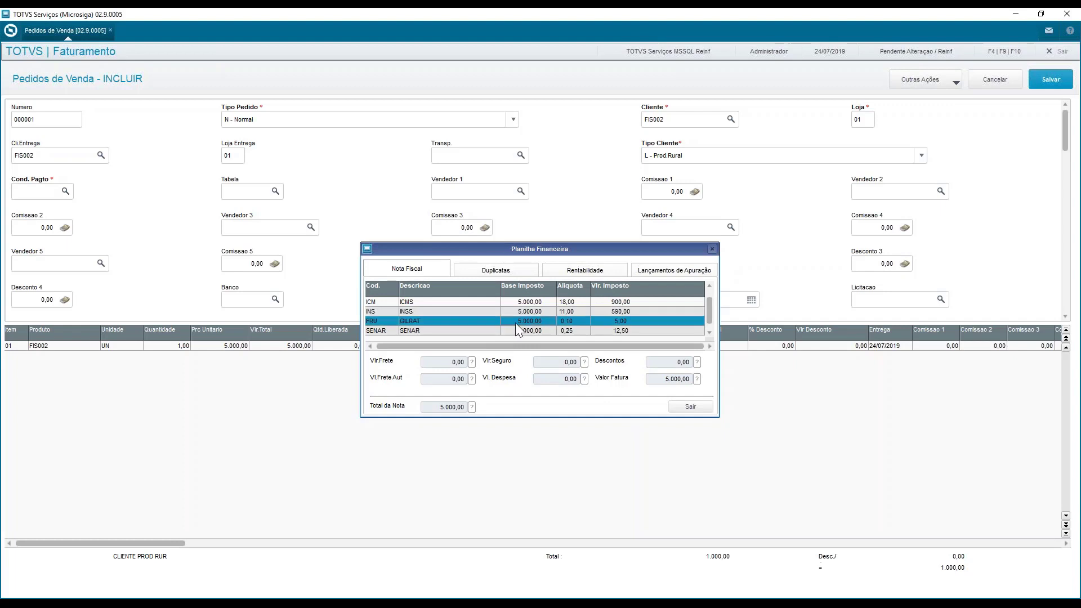
pyautogui.click(421, 332)
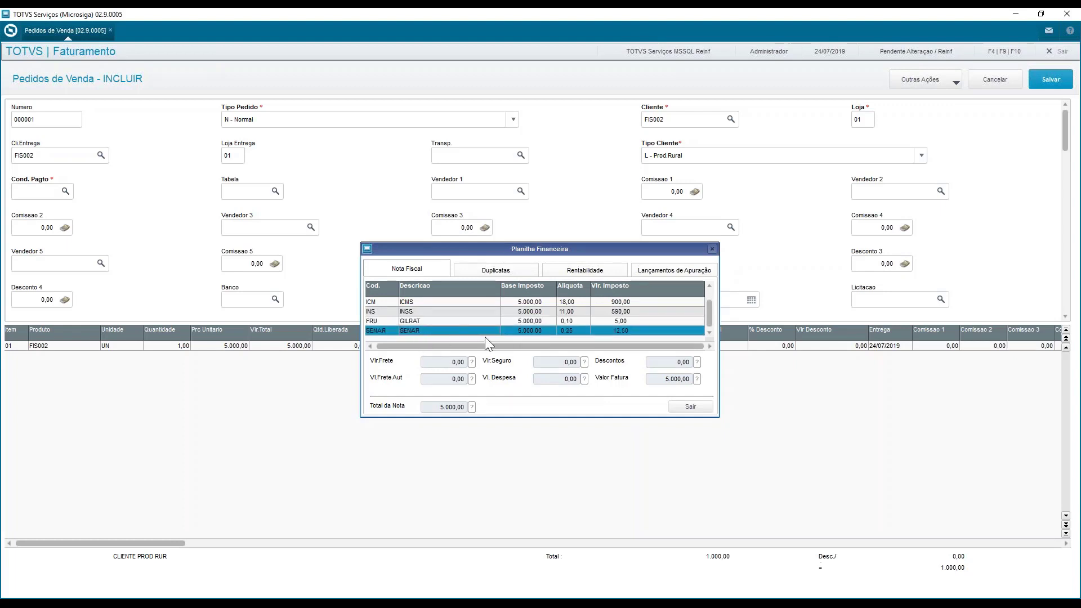
pyautogui.press('Up')
pyautogui.press('Up')
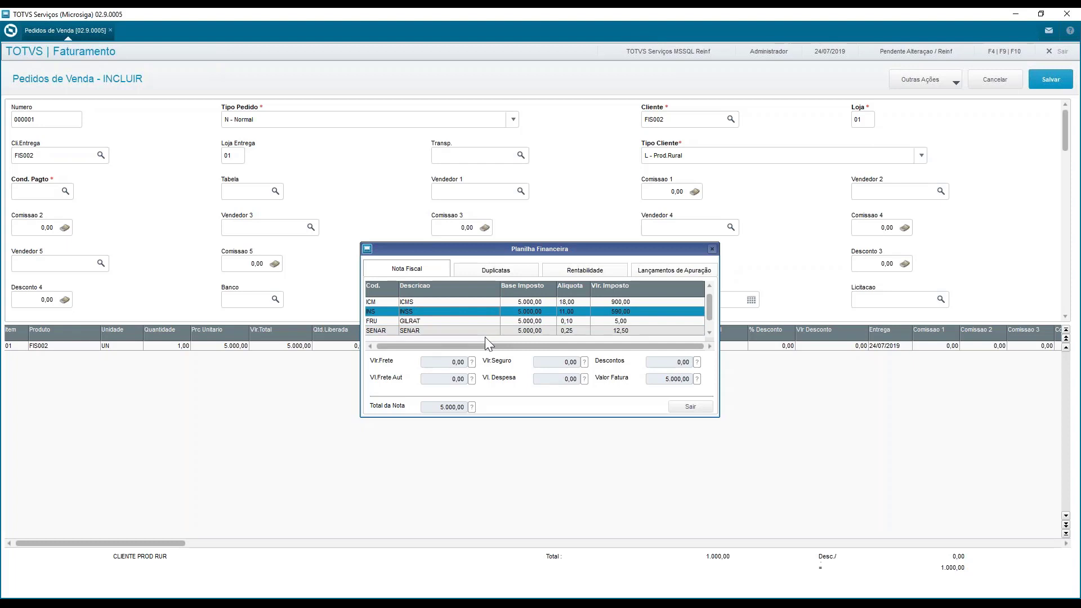
pyautogui.press('Down')
pyautogui.press('Down')
pyautogui.press('Up')
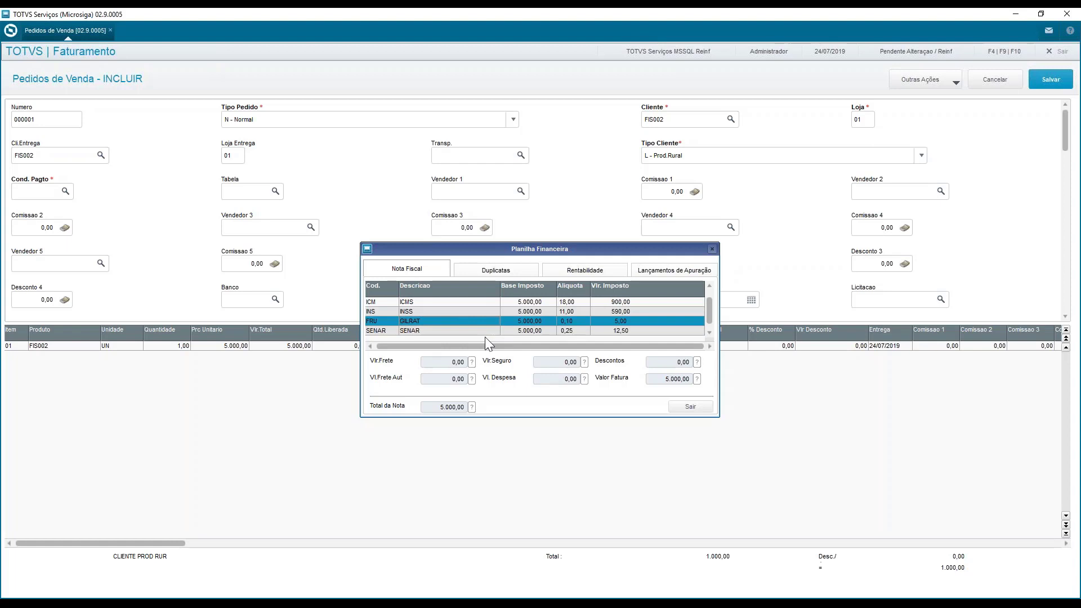
pyautogui.press('Up')
pyautogui.press('Down')
pyautogui.press('Down')
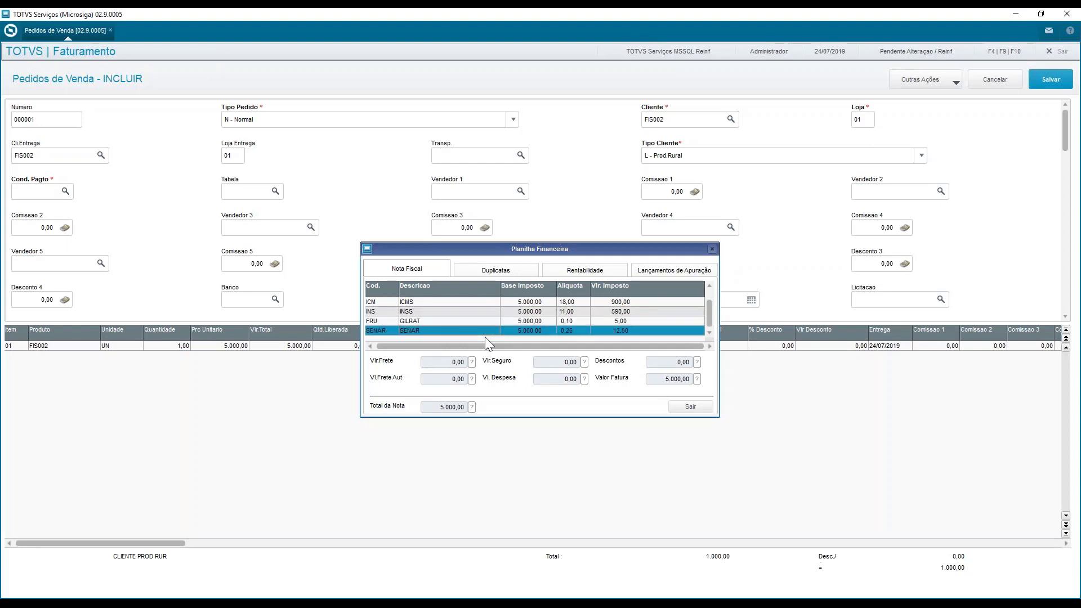
pyautogui.click(698, 408)
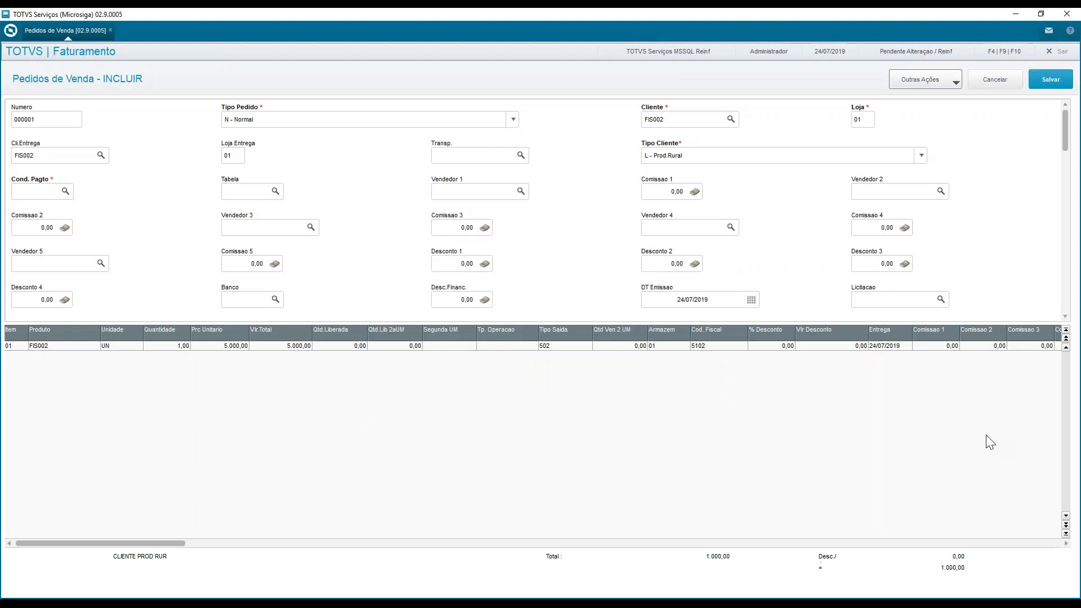
# Leave Pedidos de Venda without saving the order and switch to module 09 Livros Fiscais
pyautogui.click(1001, 83)
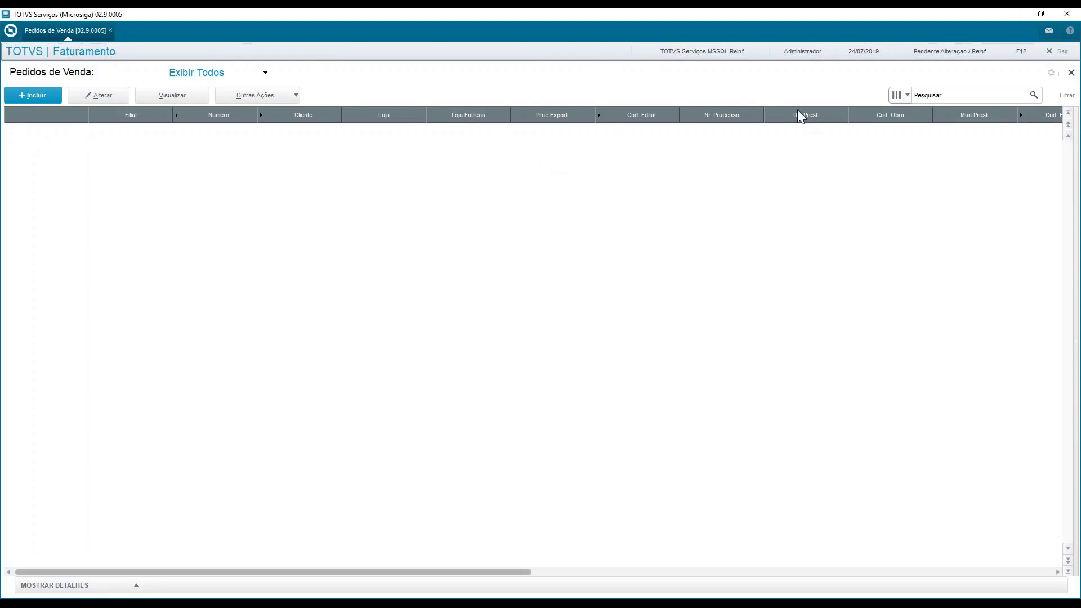
pyautogui.click(1071, 73)
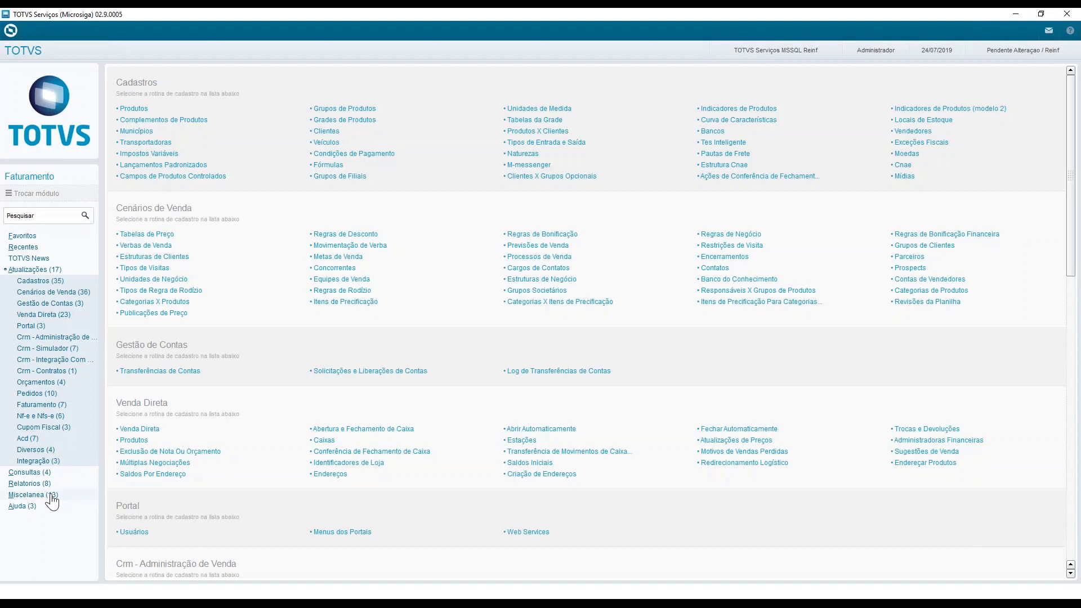
pyautogui.click(33, 494)
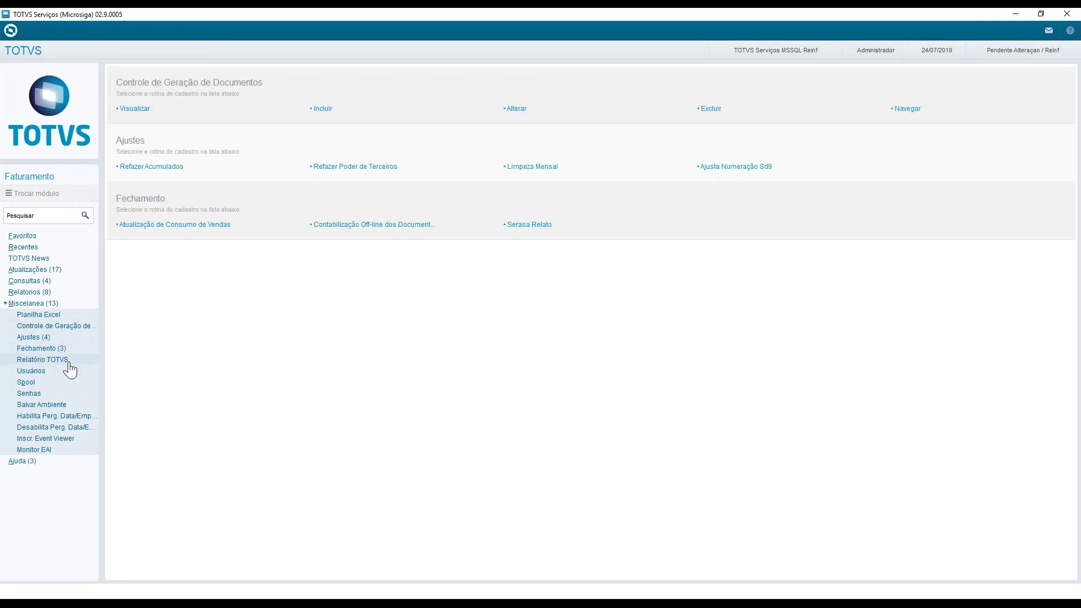
pyautogui.click(31, 194)
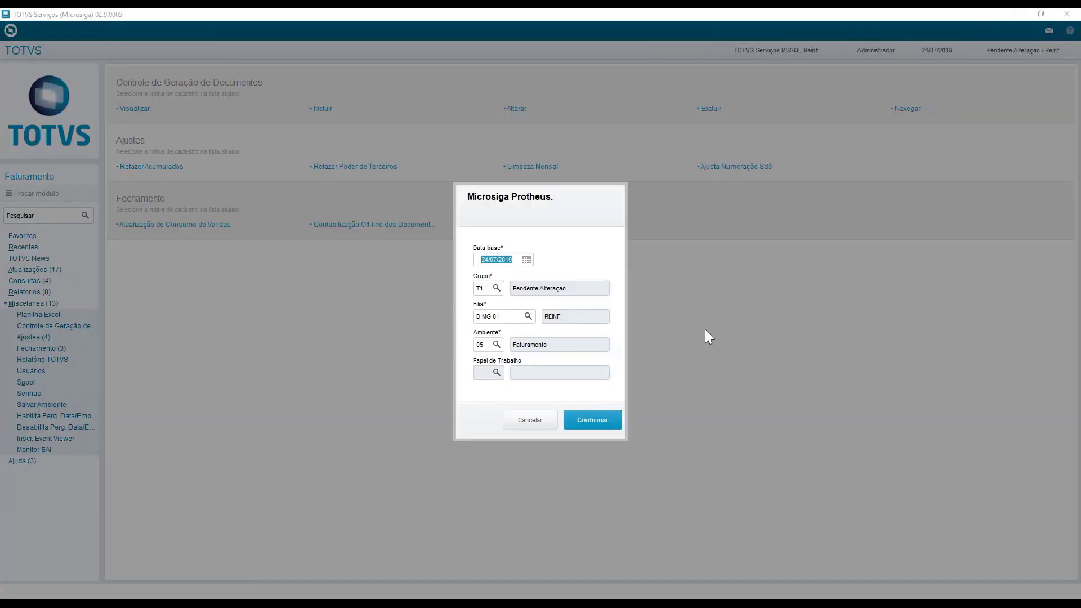
pyautogui.click(479, 345)
pyautogui.write('09')
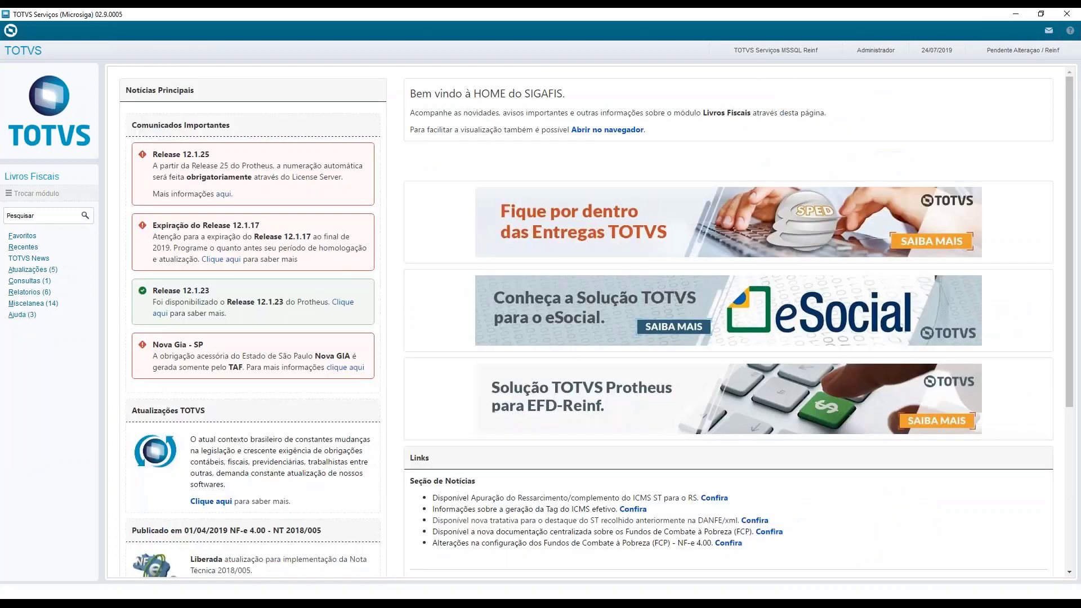
# Open the Extrator Fiscal routine from Arq. Magneticos, confirming the base date, group T1 and branch D MG 01
pyautogui.click(51, 304)
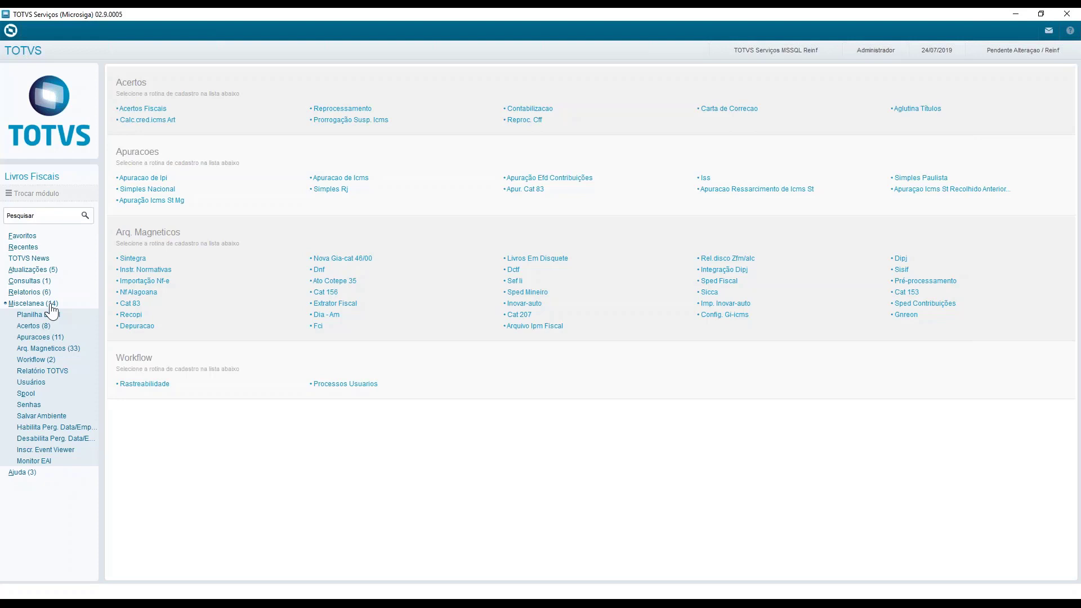
pyautogui.click(76, 349)
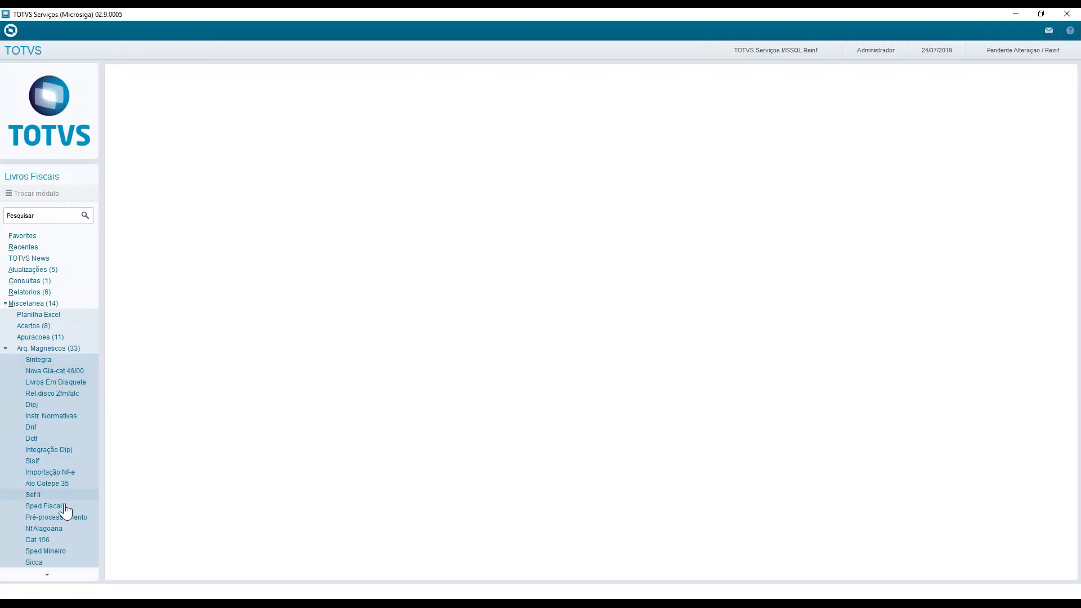
pyautogui.click(45, 349)
pyautogui.click(48, 349)
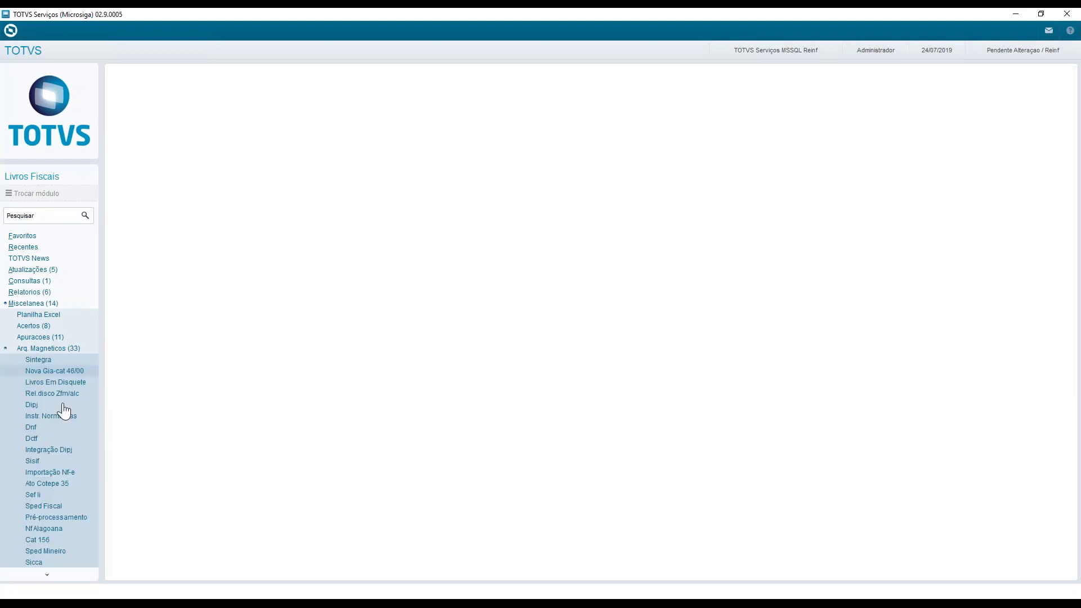
pyautogui.scroll(-4, 67, 521)
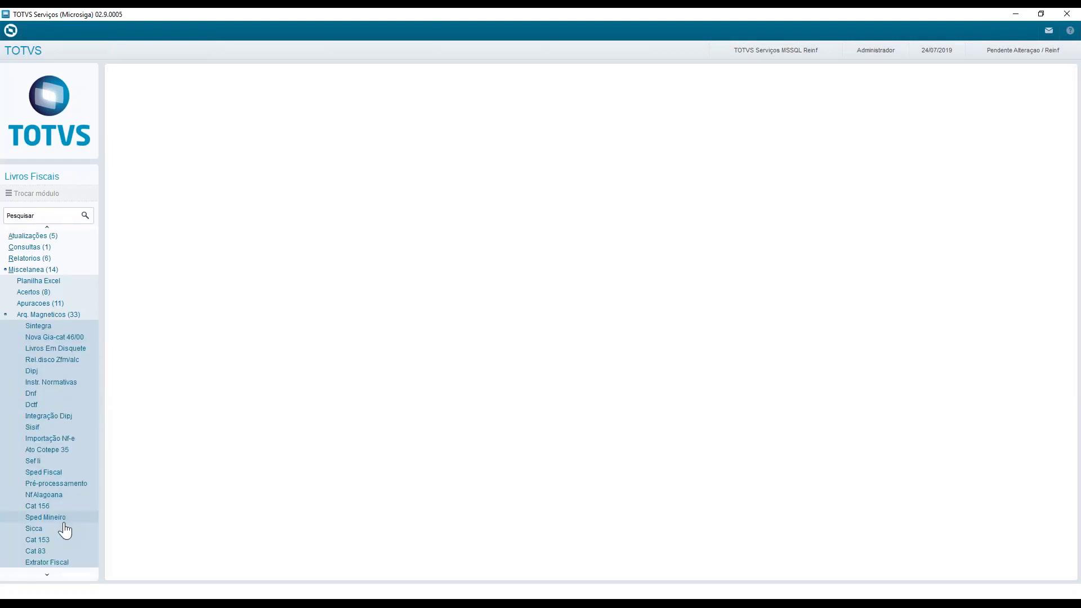
pyautogui.click(59, 505)
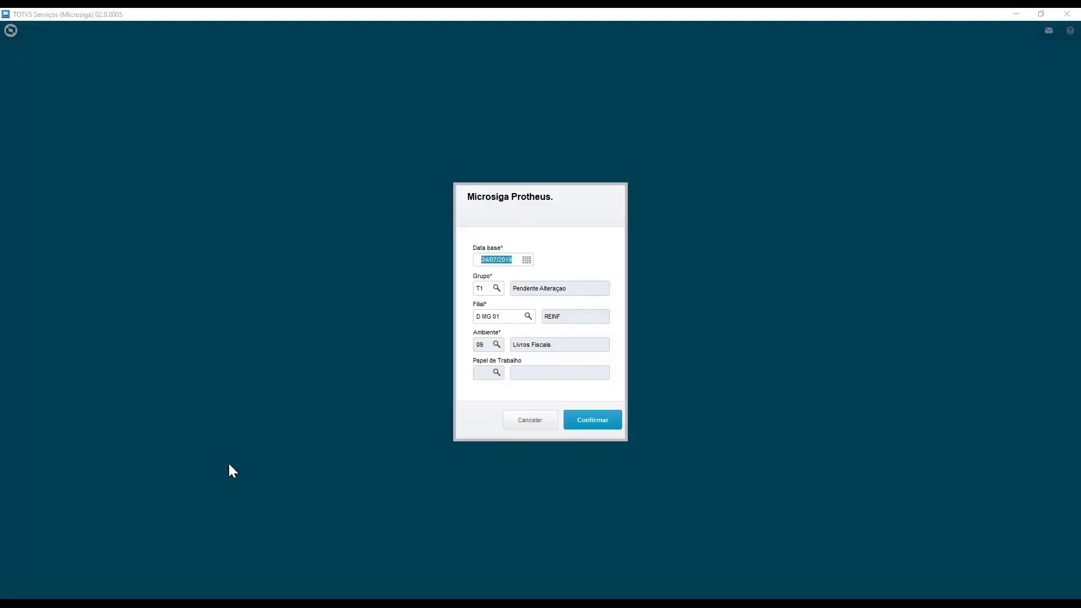
pyautogui.click(609, 425)
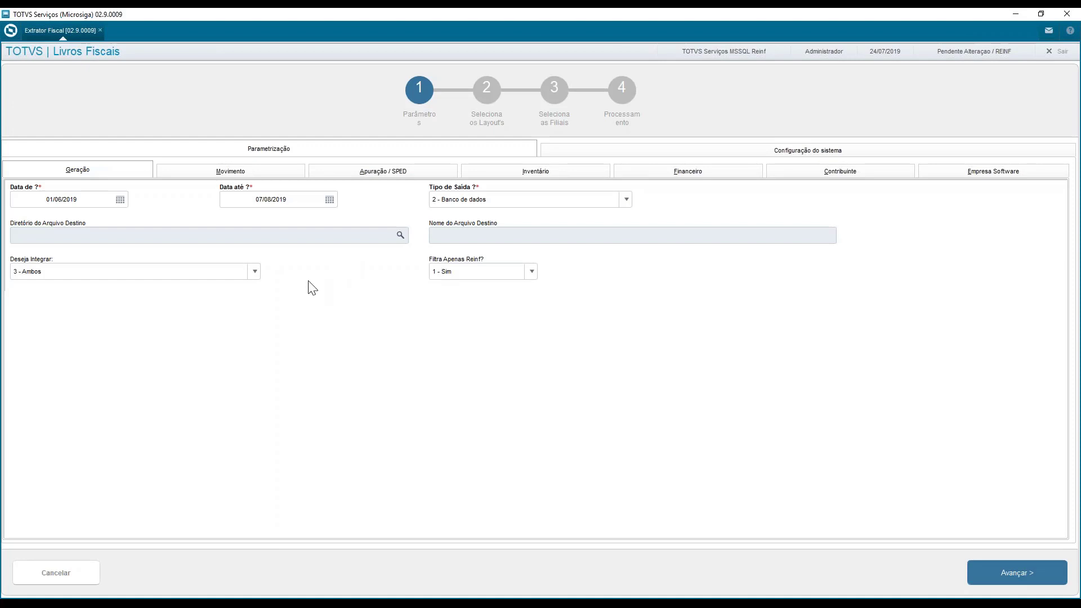
# Switch Filtra Apenas Reinf? to 2 - Não and set it back to 1 - Sim
pyautogui.click(503, 275)
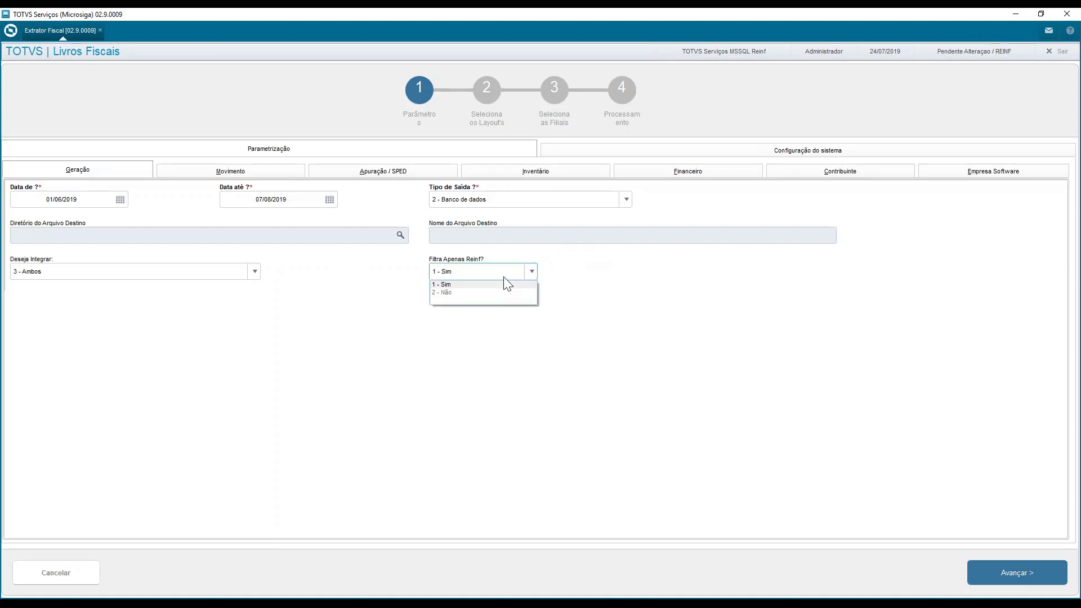
pyautogui.click(500, 292)
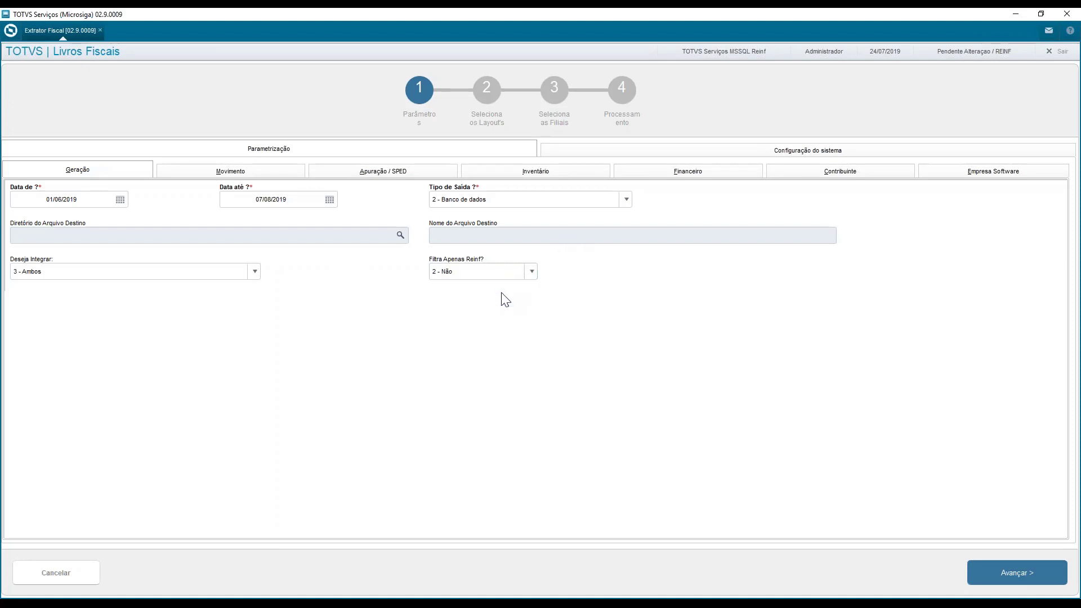
pyautogui.click(497, 274)
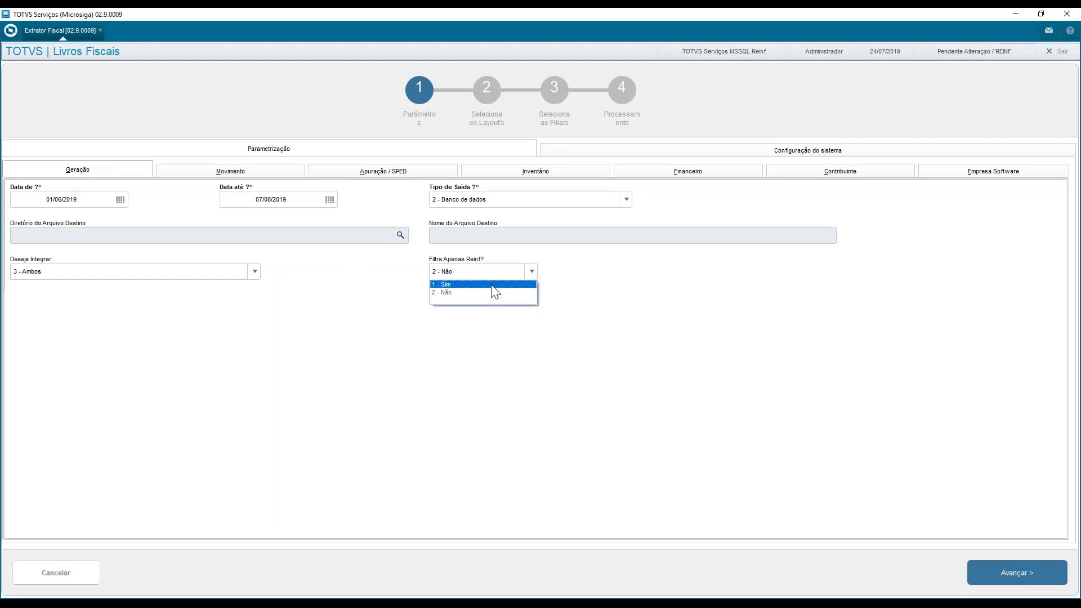
pyautogui.click(491, 284)
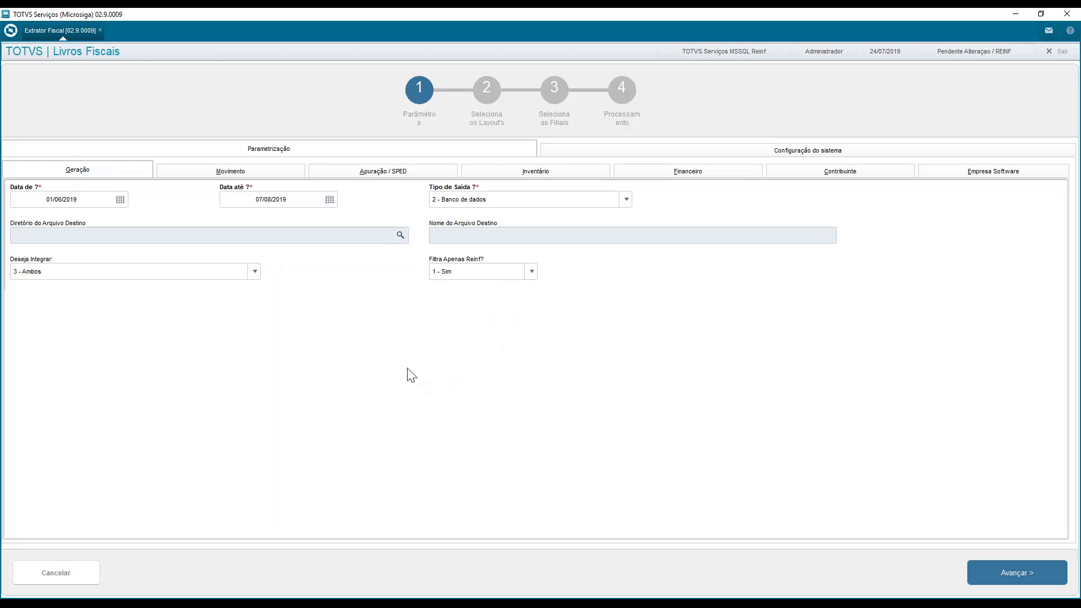
# Examine the Movimento parameters and the Tipo de Movimento options, keep 1 - Ambos and return to the Geração parameters
pyautogui.click(229, 170)
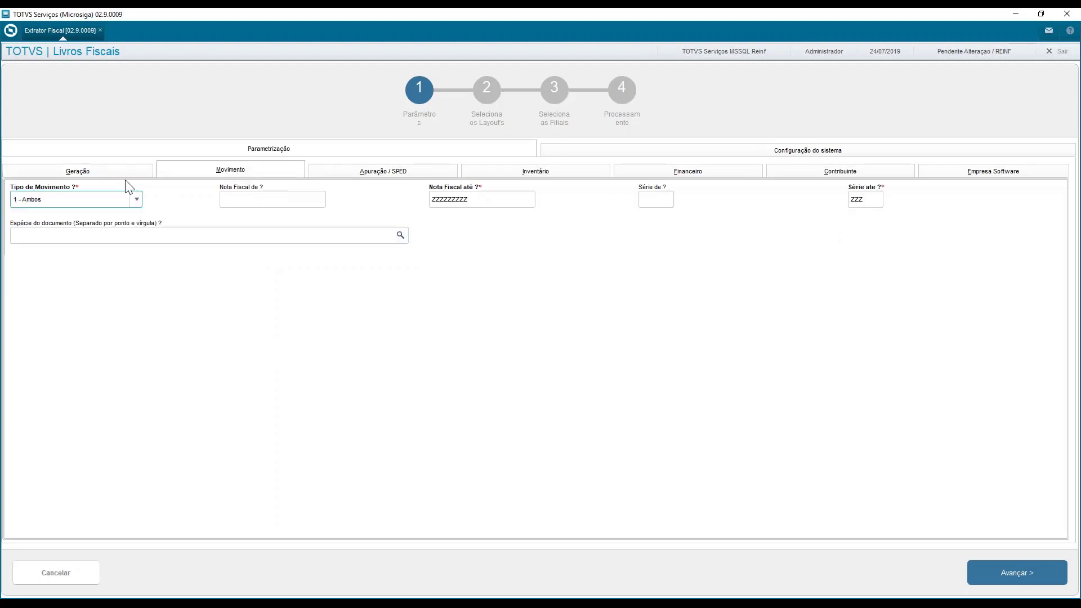
pyautogui.click(109, 176)
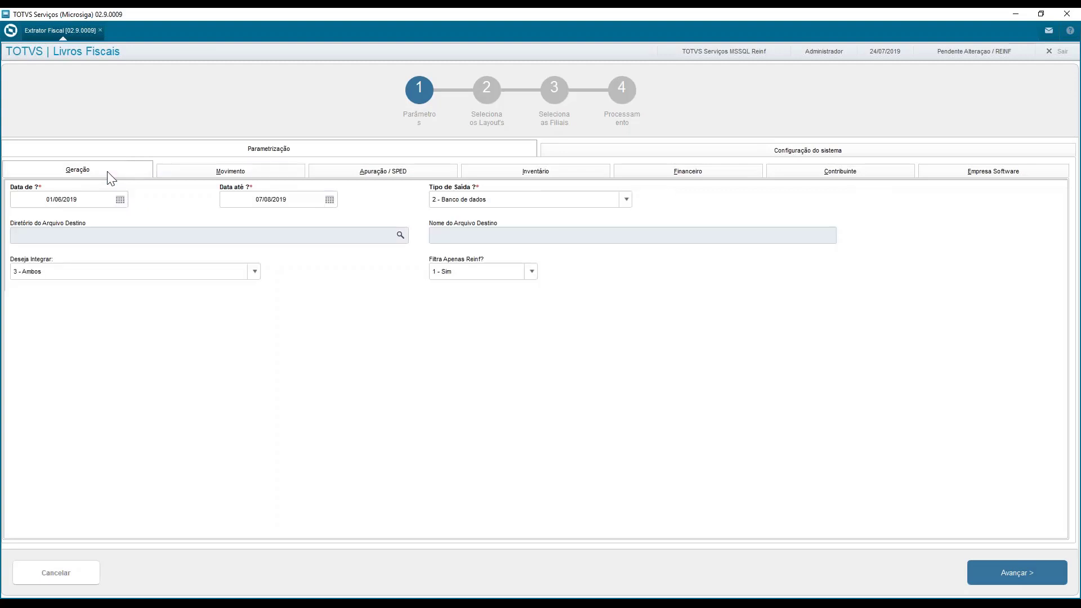
pyautogui.click(294, 171)
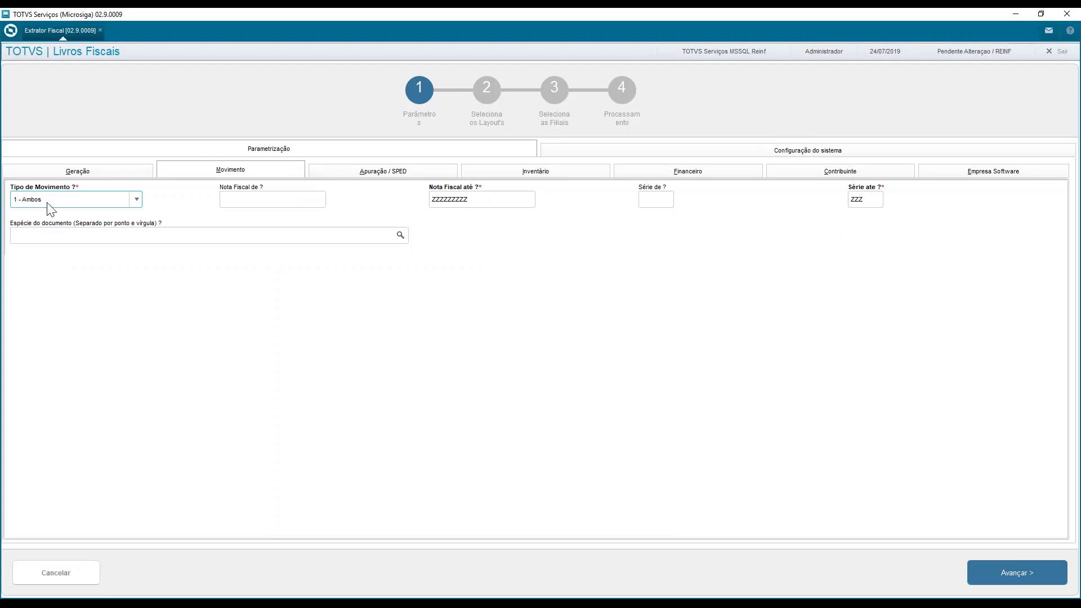
pyautogui.click(47, 203)
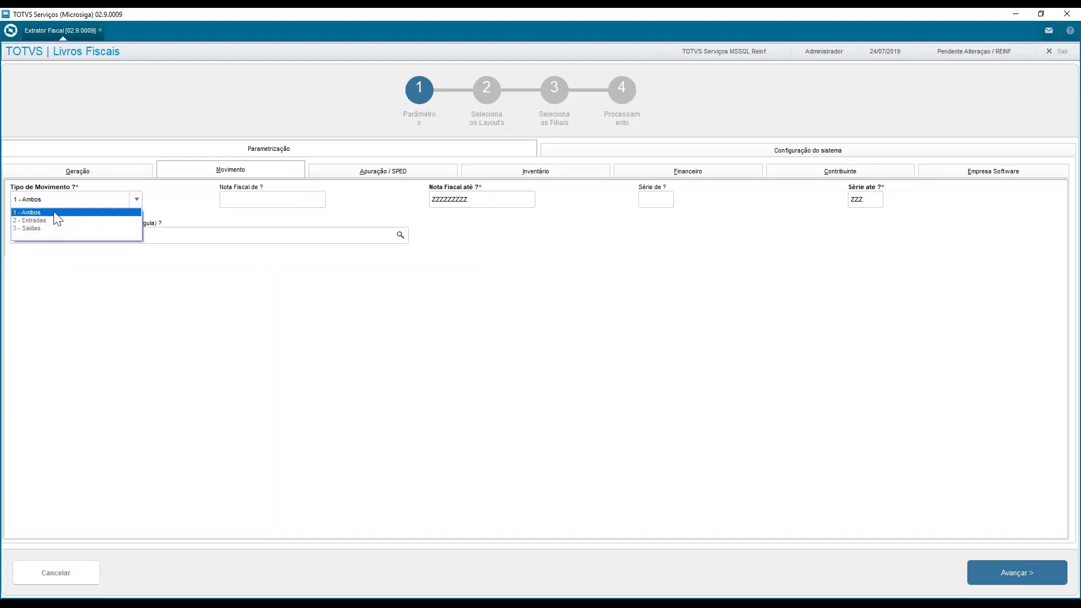
pyautogui.click(57, 217)
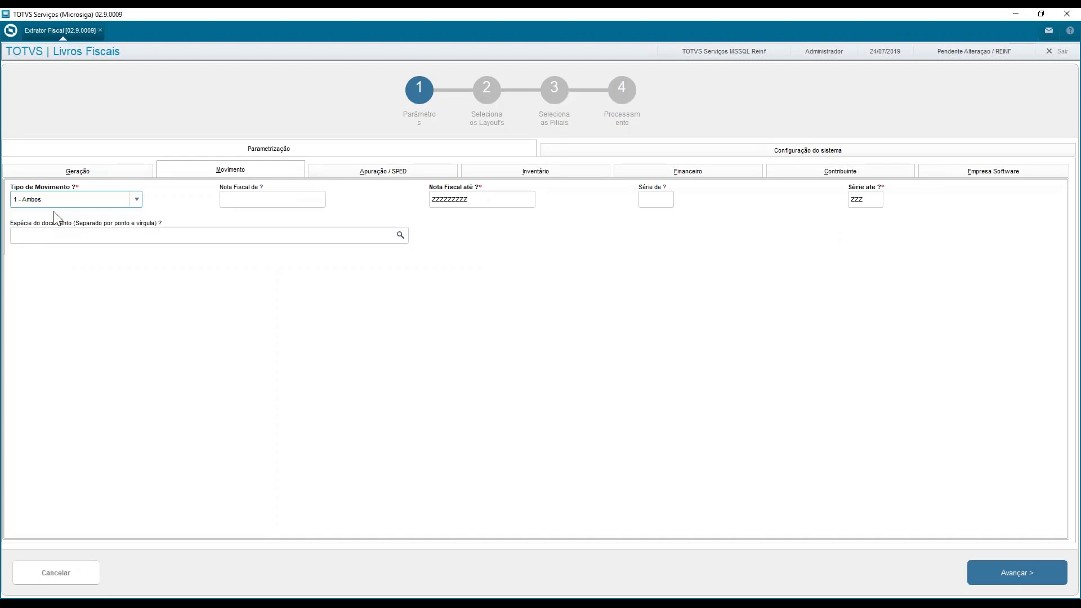
pyautogui.click(100, 201)
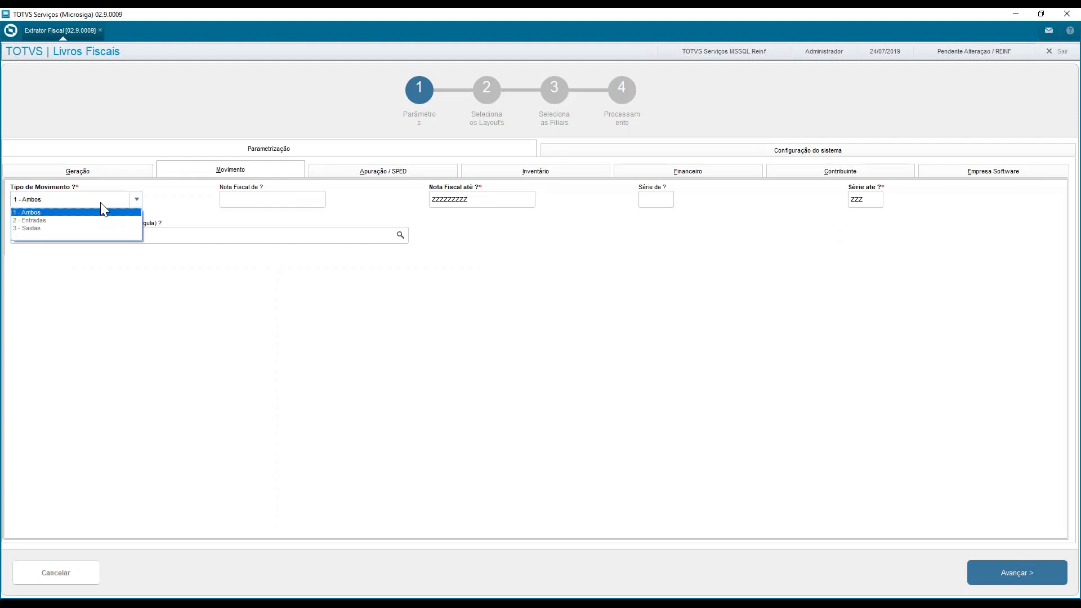
pyautogui.click(126, 309)
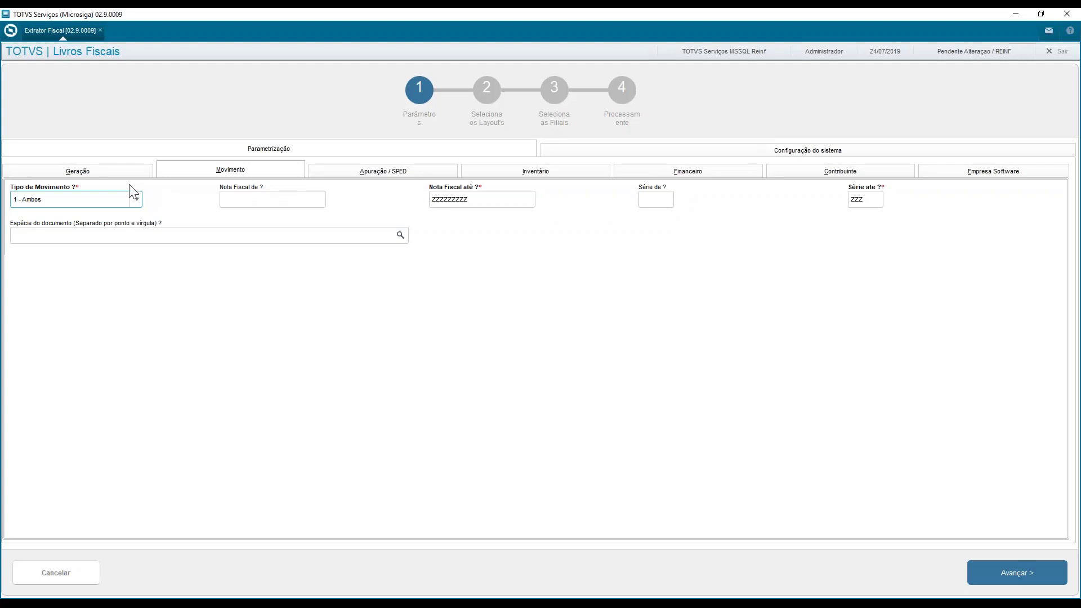
pyautogui.click(120, 171)
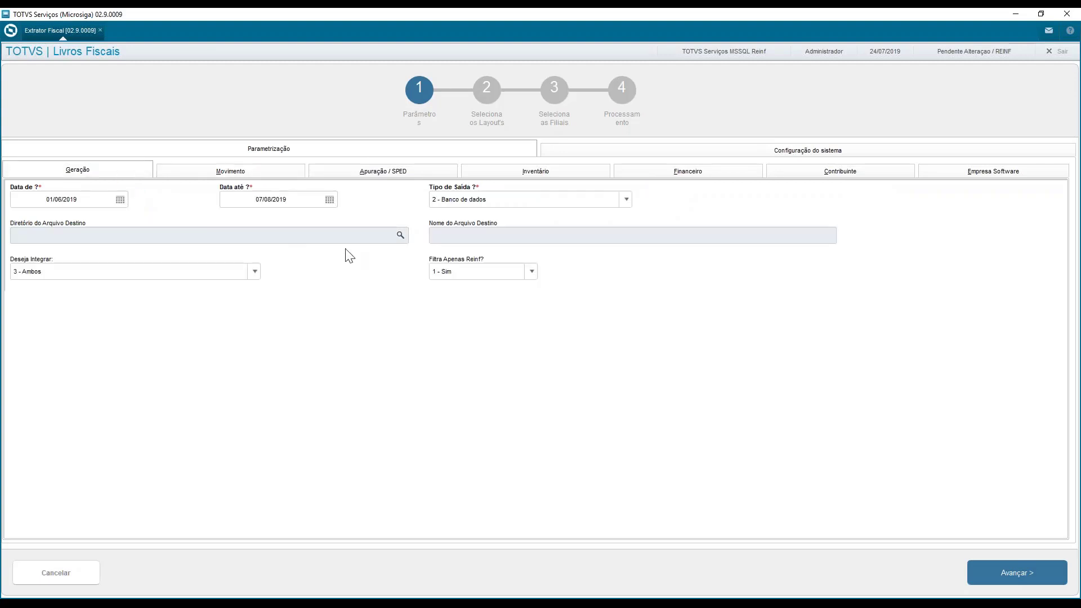
# Try Deseja Integrar with 1 - Somente Cadastros and 2 - Somente Movimentos, and set it back to 3 - Ambos
pyautogui.click(151, 275)
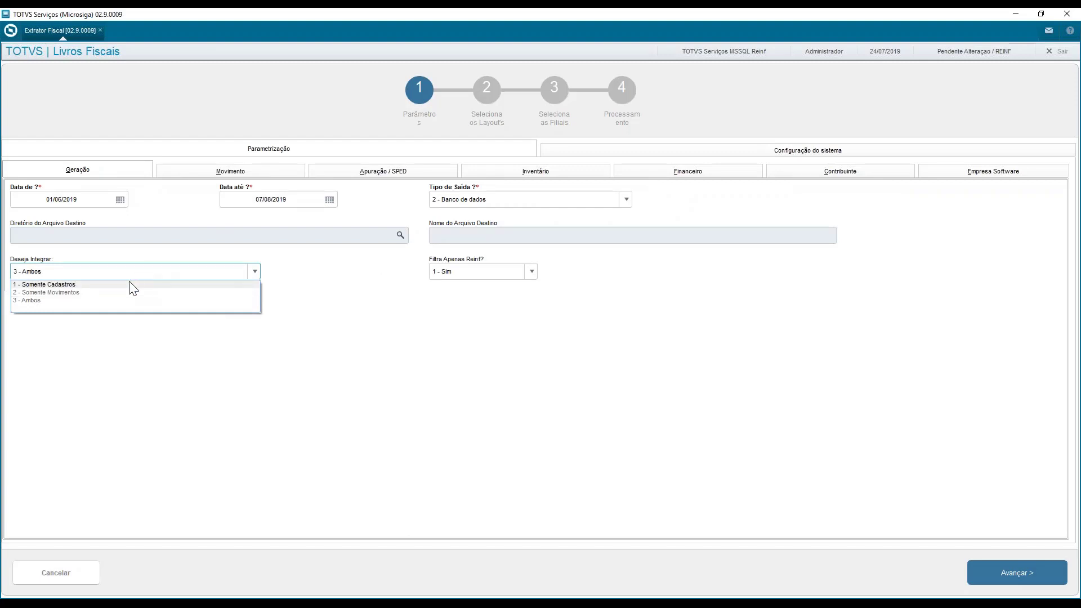
pyautogui.click(133, 285)
pyautogui.click(131, 271)
pyautogui.click(116, 287)
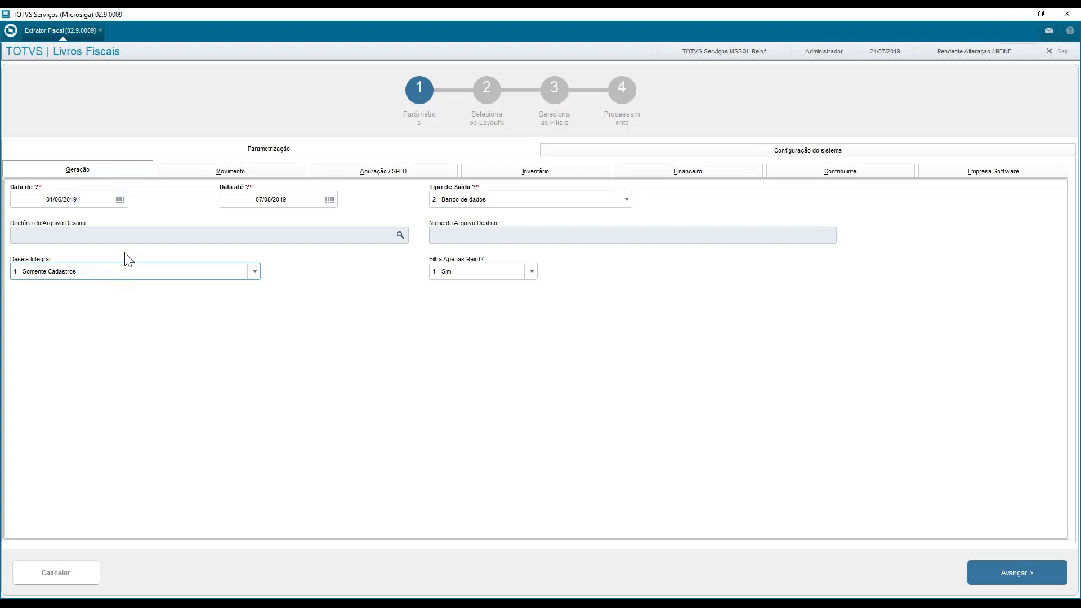
pyautogui.click(158, 275)
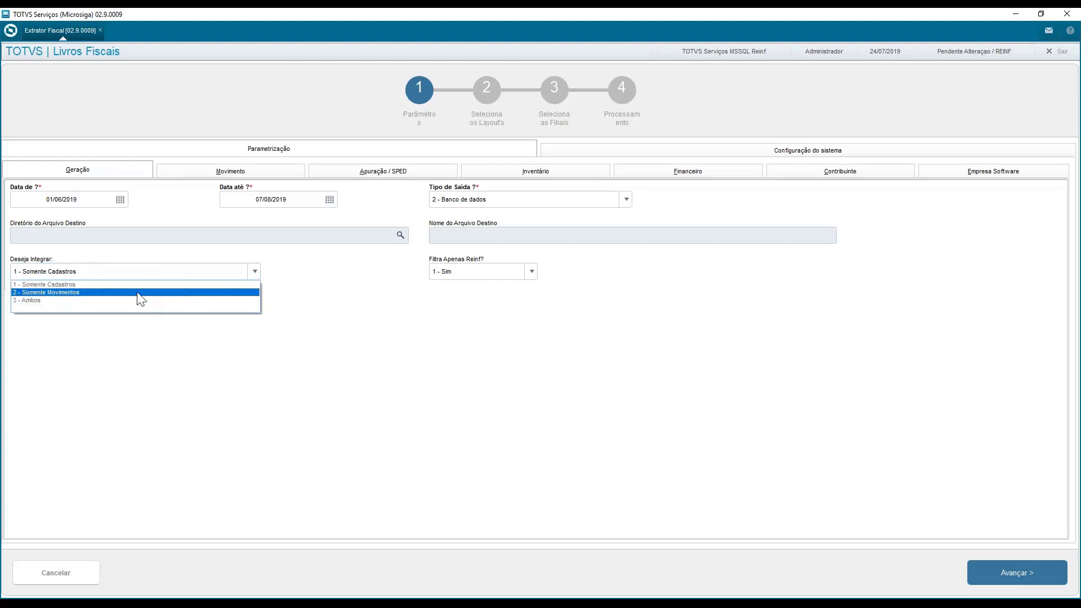
pyautogui.click(138, 292)
pyautogui.click(150, 273)
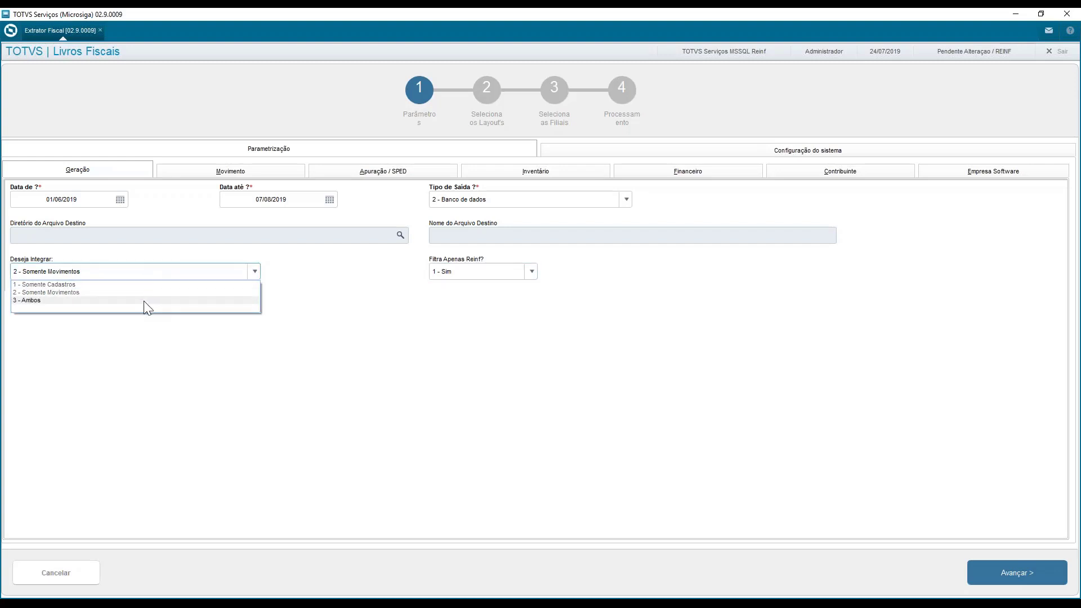
pyautogui.click(145, 301)
pyautogui.click(146, 276)
pyautogui.click(135, 301)
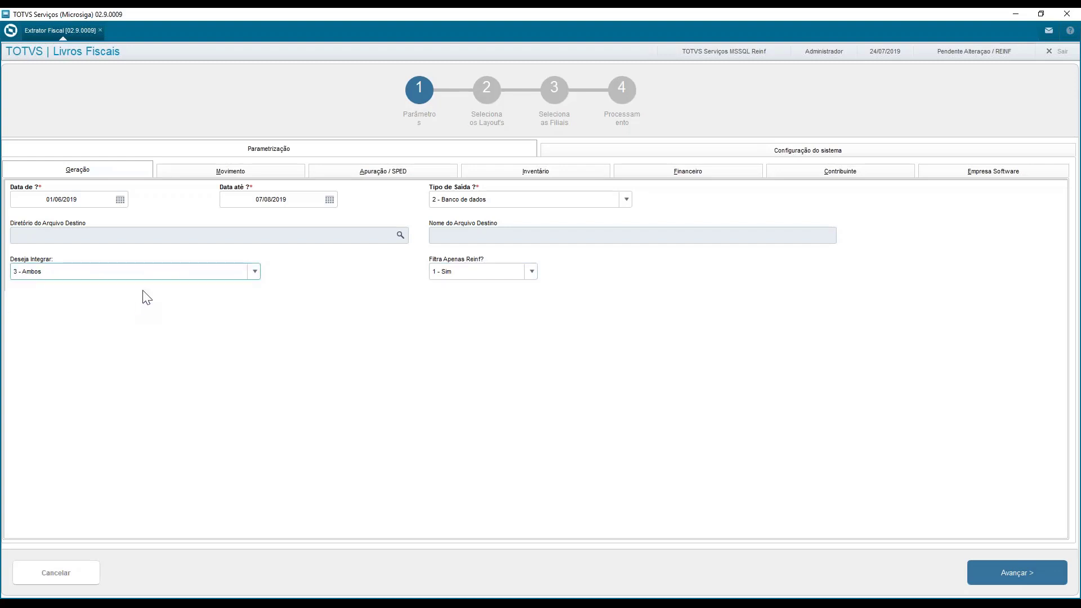
# Set Deseja Integrar to 1 - Somente Cadastros, and switch Filtra Apenas Reinf? to 2 - Não and back to 1 - Sim
pyautogui.click(144, 274)
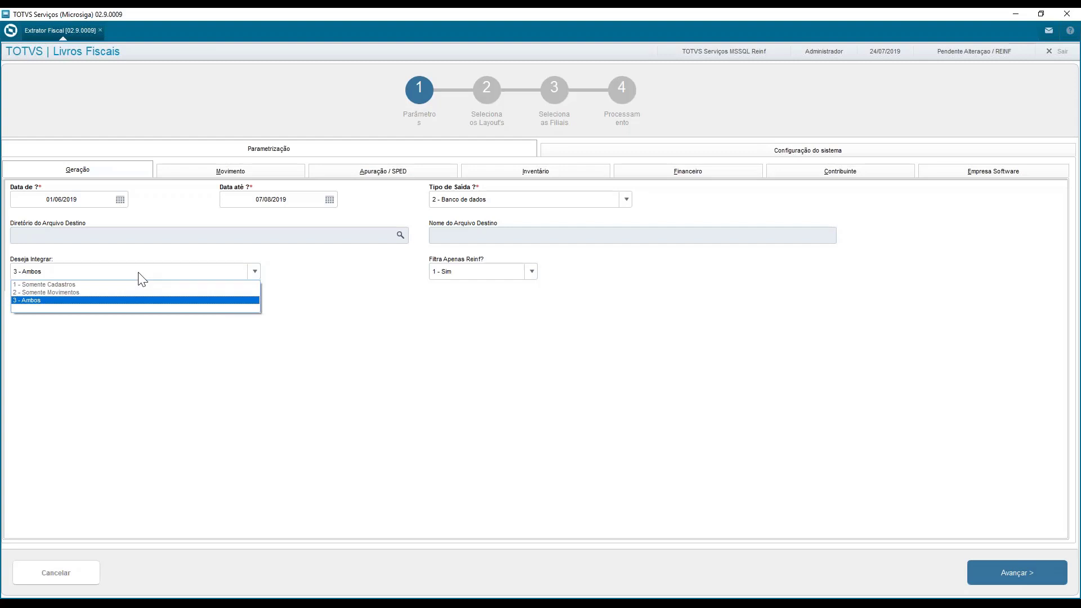
pyautogui.click(140, 285)
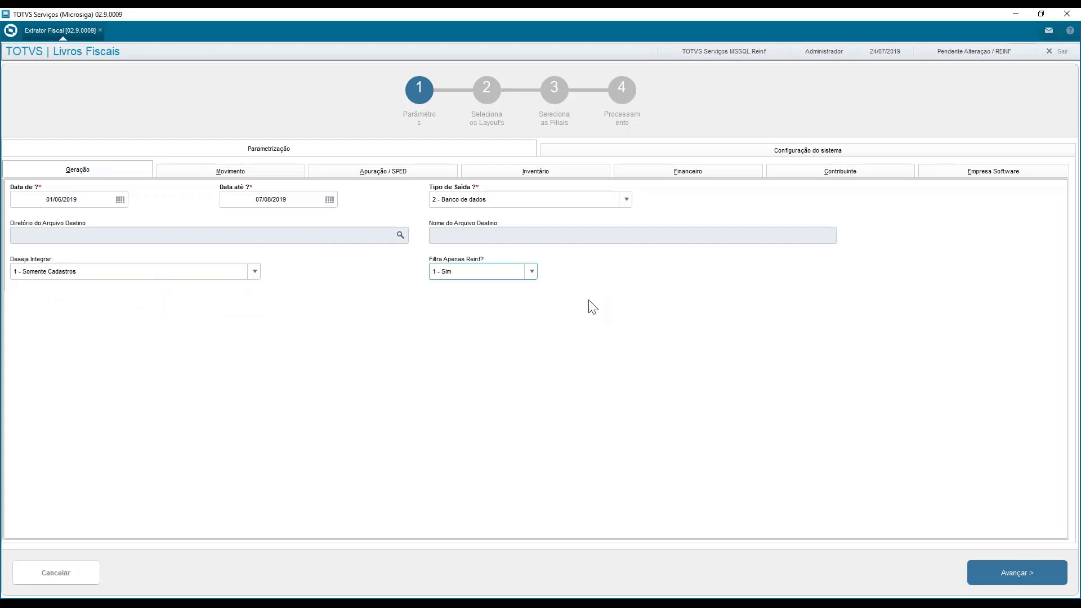
pyautogui.click(506, 272)
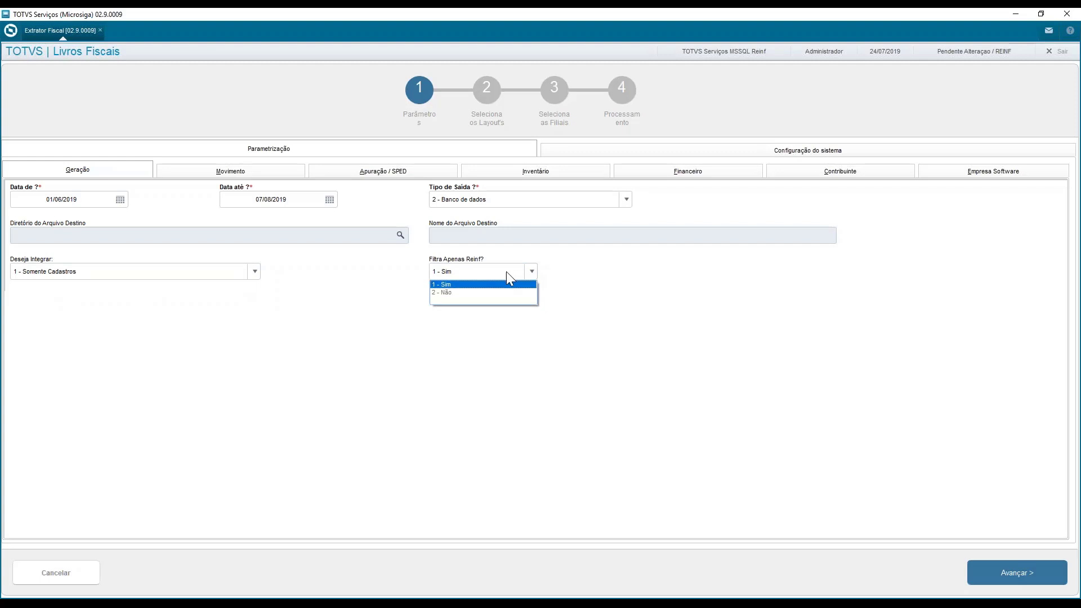
pyautogui.click(485, 292)
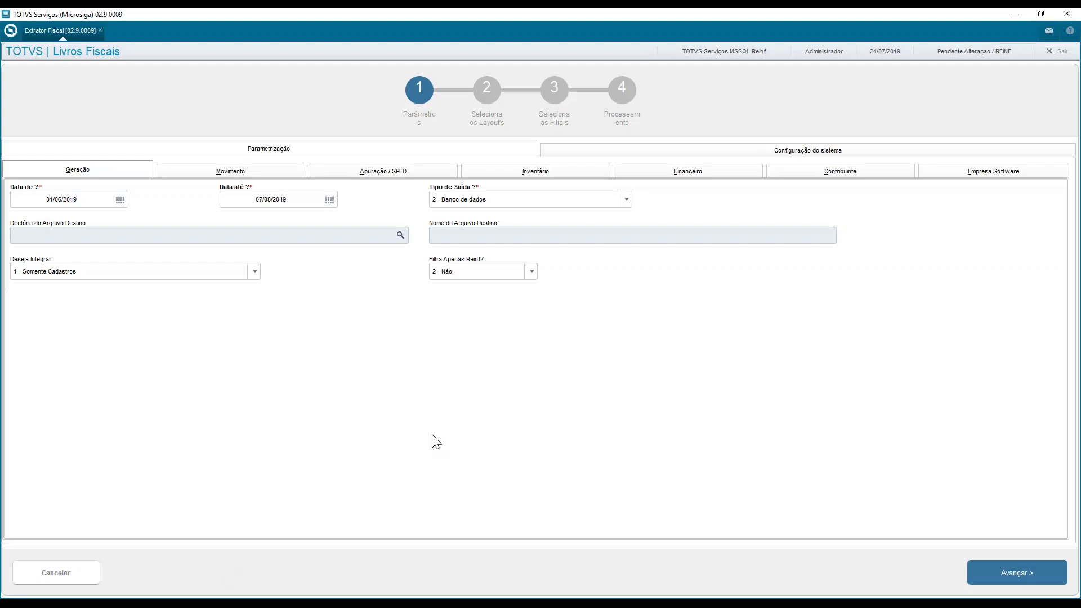
pyautogui.click(499, 275)
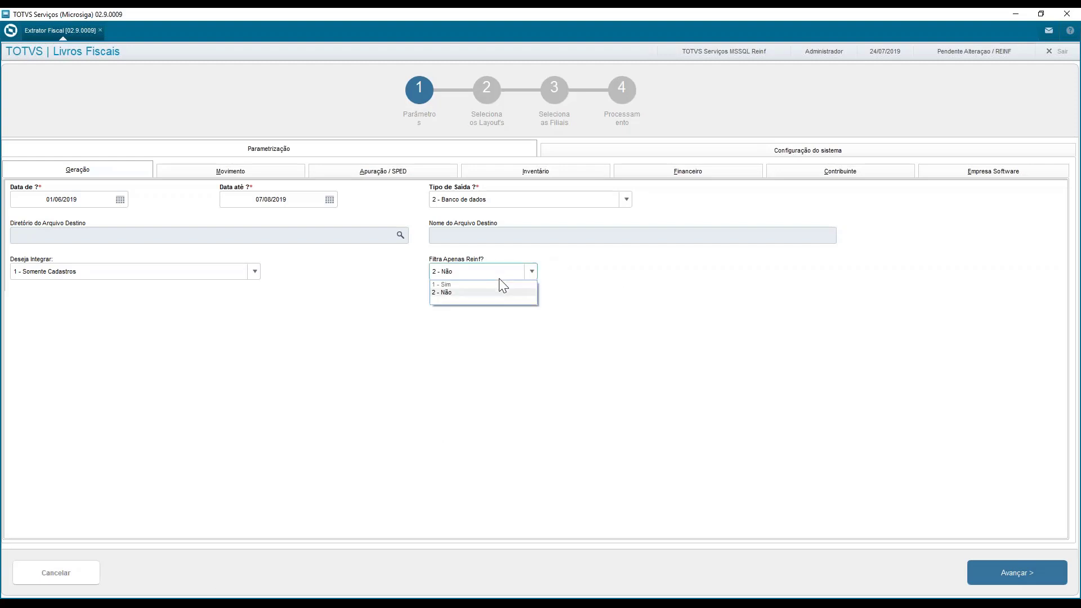
pyautogui.click(499, 284)
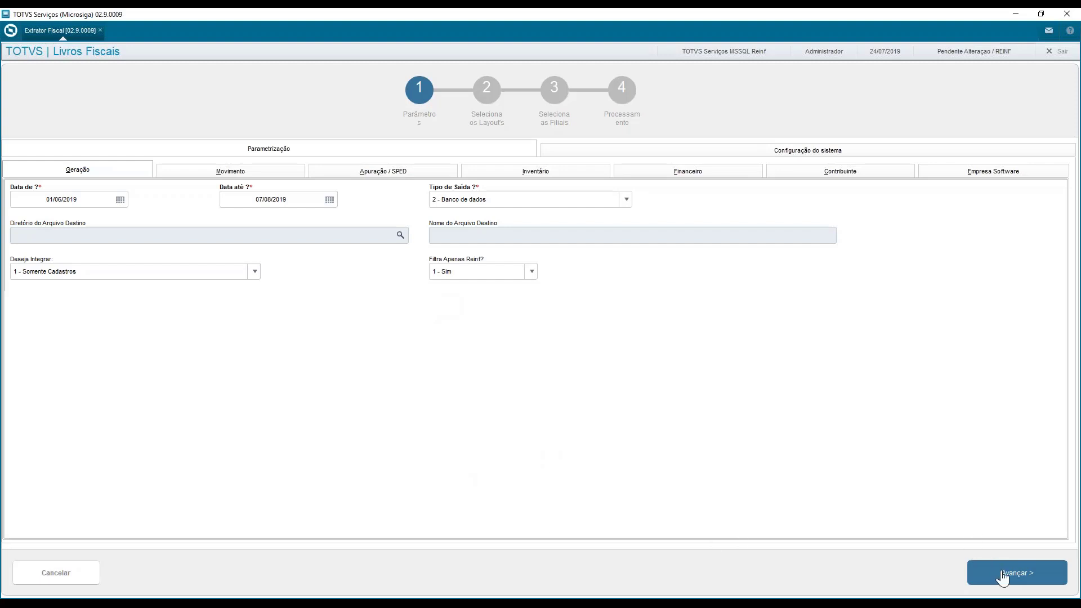
# Advance to the layout selection, accepting to continue without the software company's CNPJ, and select layout T005 UNIDADE DE MEDIDA
pyautogui.click(1002, 574)
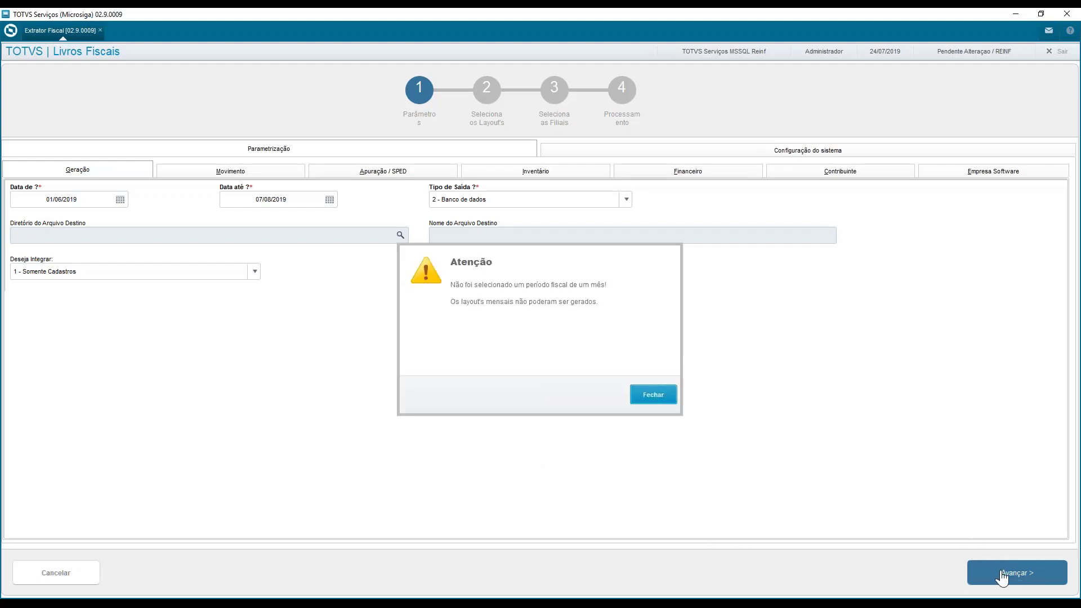
pyautogui.click(648, 388)
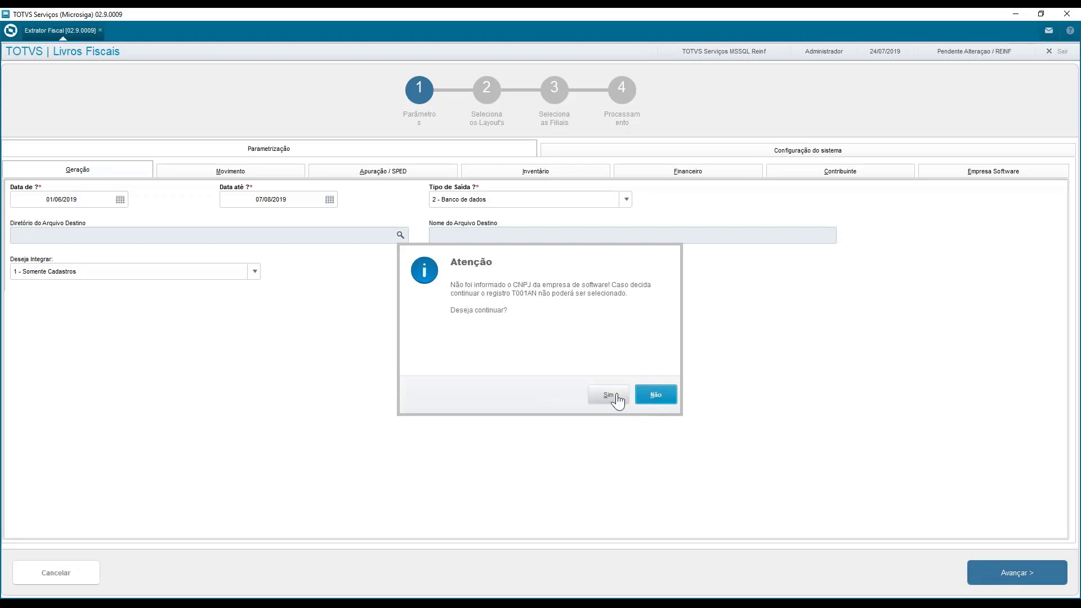
pyautogui.click(613, 396)
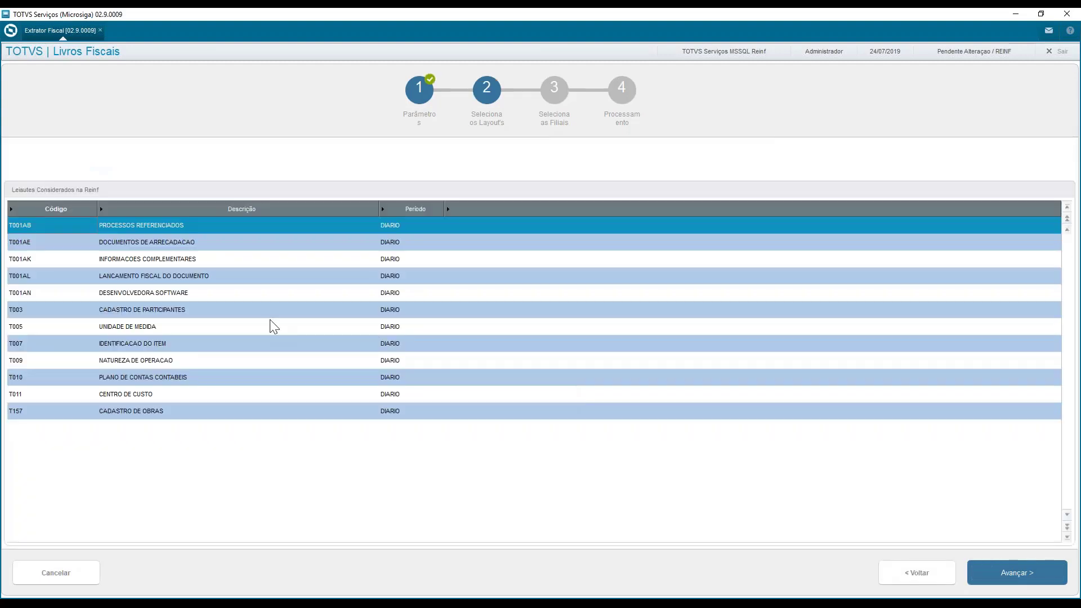
pyautogui.click(272, 325)
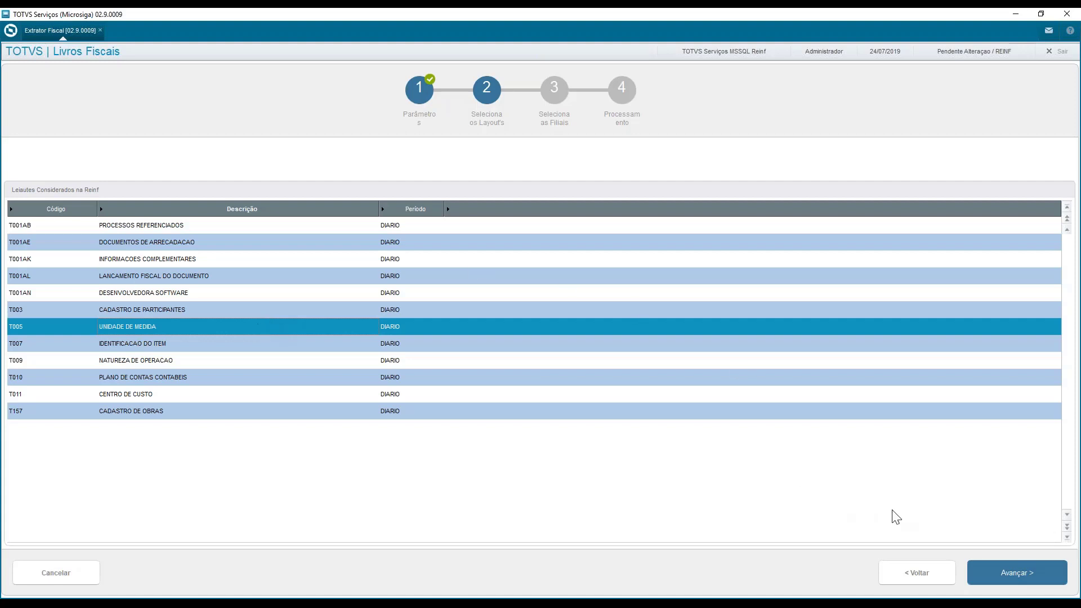
# Advance to the branch selection, mark branch D MG 01 for processing and cancel the extraction
pyautogui.click(1019, 577)
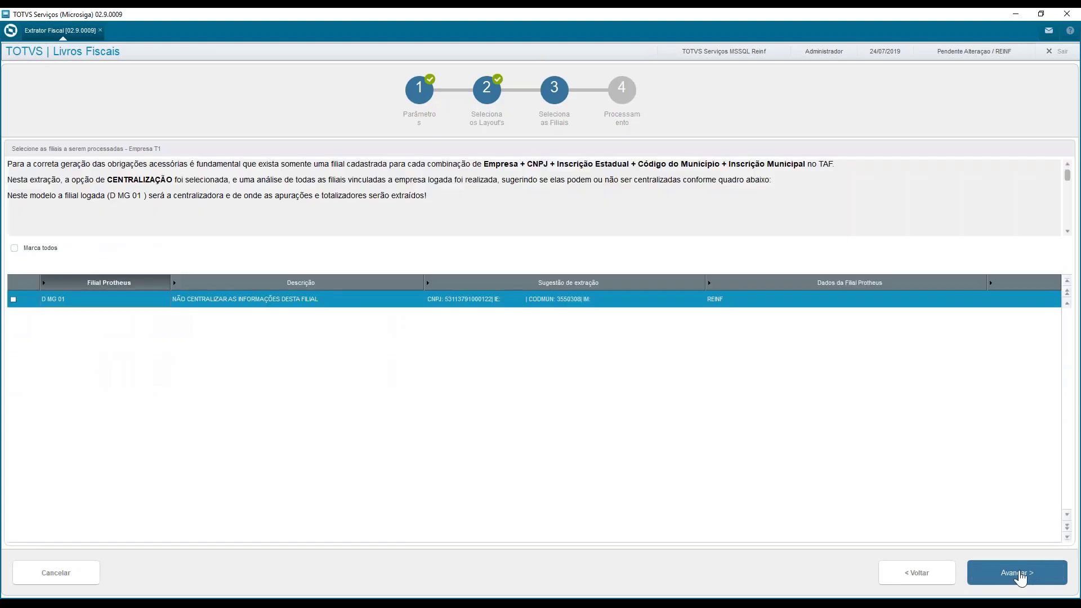
pyautogui.click(15, 301)
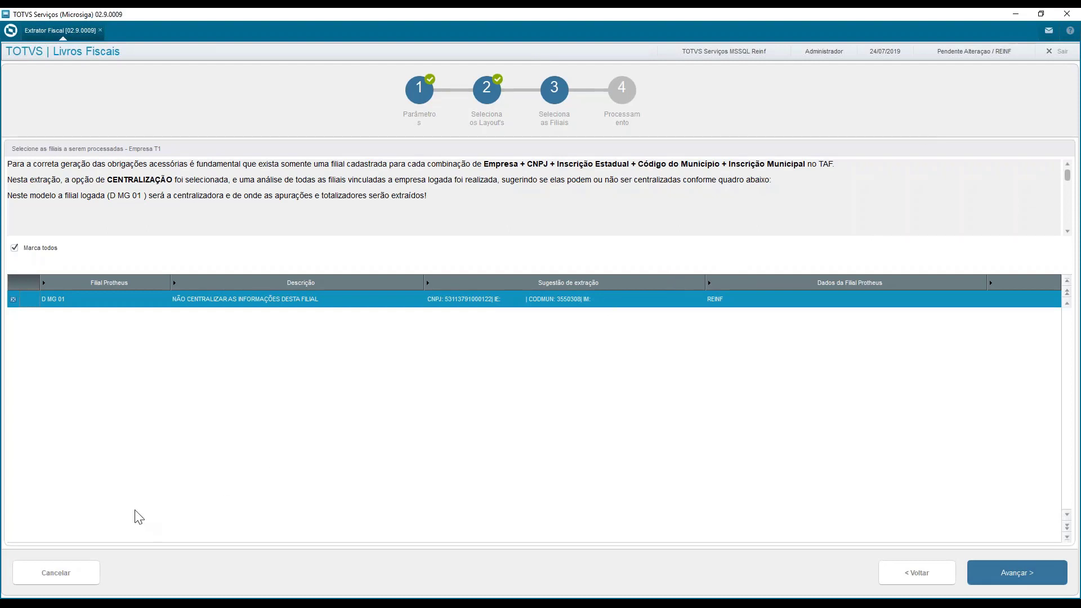
pyautogui.click(56, 573)
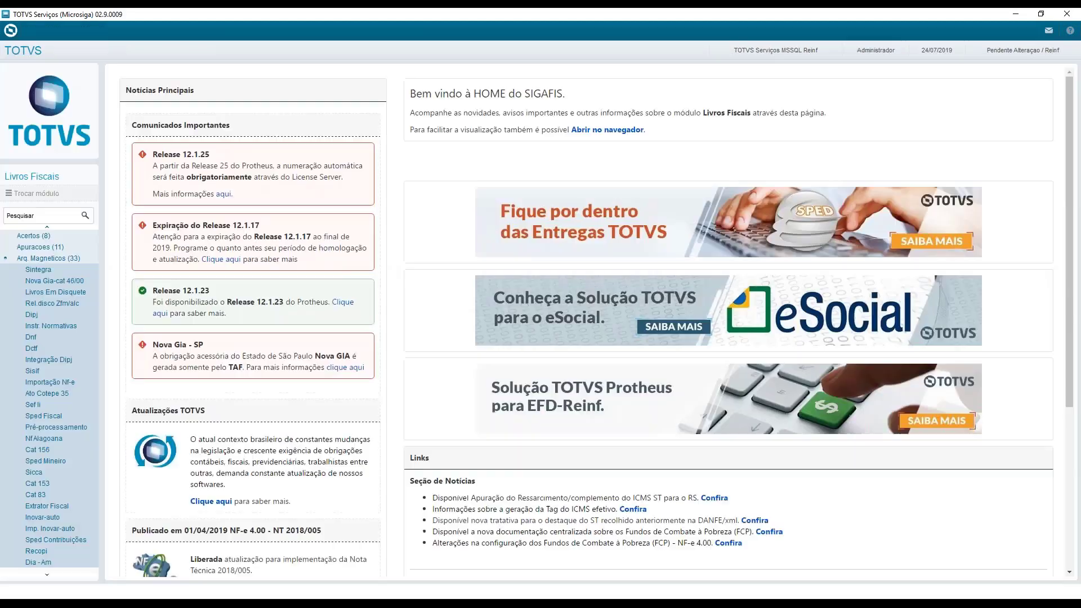
# Switch from Livros Fiscais to module 84 TOTVS Automação Fiscal, keeping group T1 and branch D MG 01
pyautogui.click(31, 259)
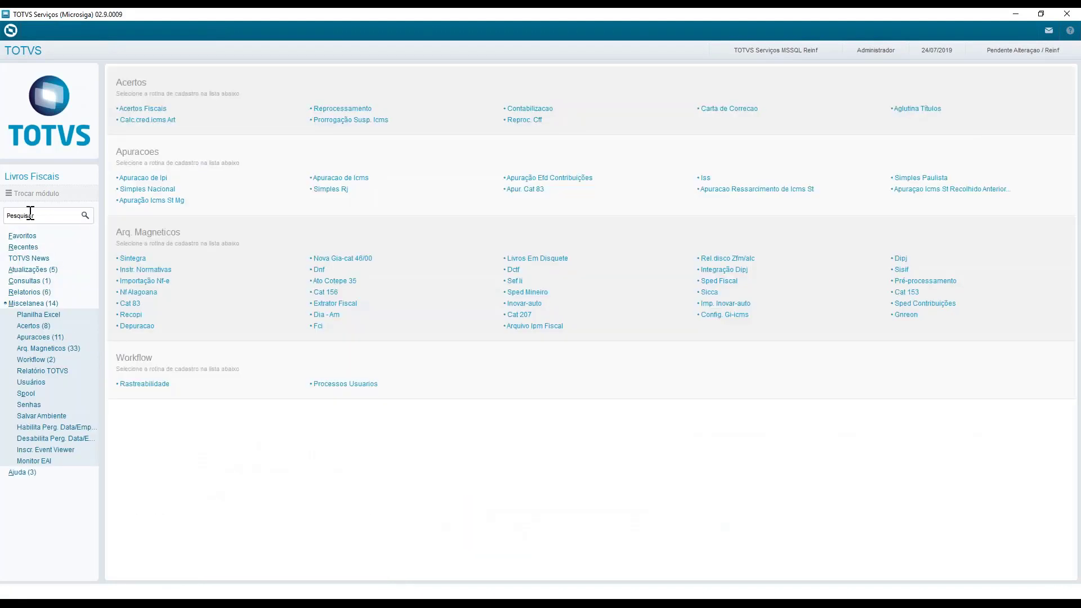
pyautogui.click(30, 193)
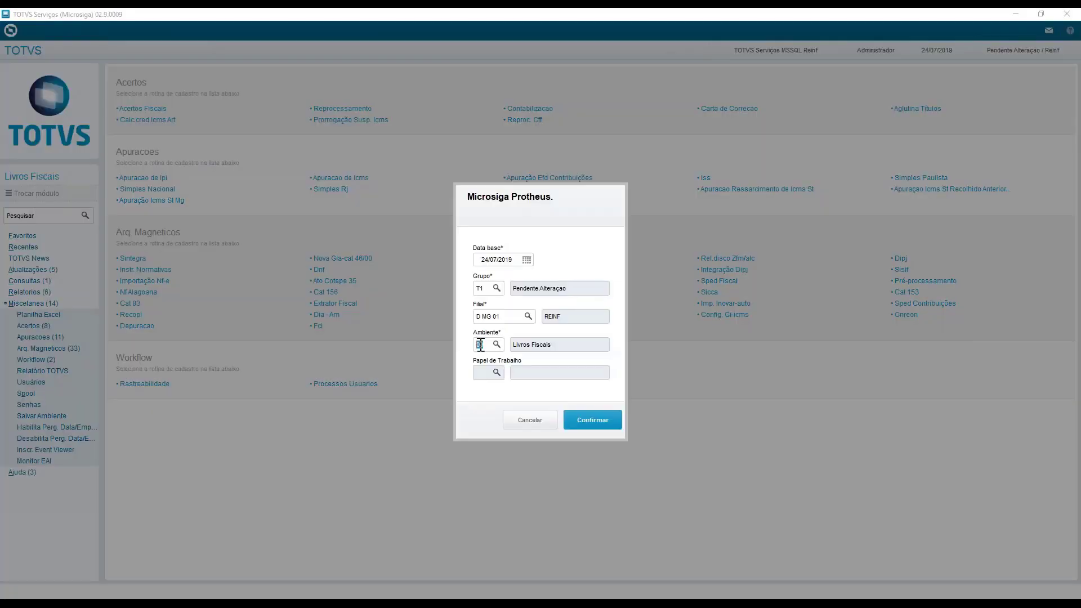
pyautogui.write('84')
pyautogui.press('Tab')
pyautogui.click(615, 416)
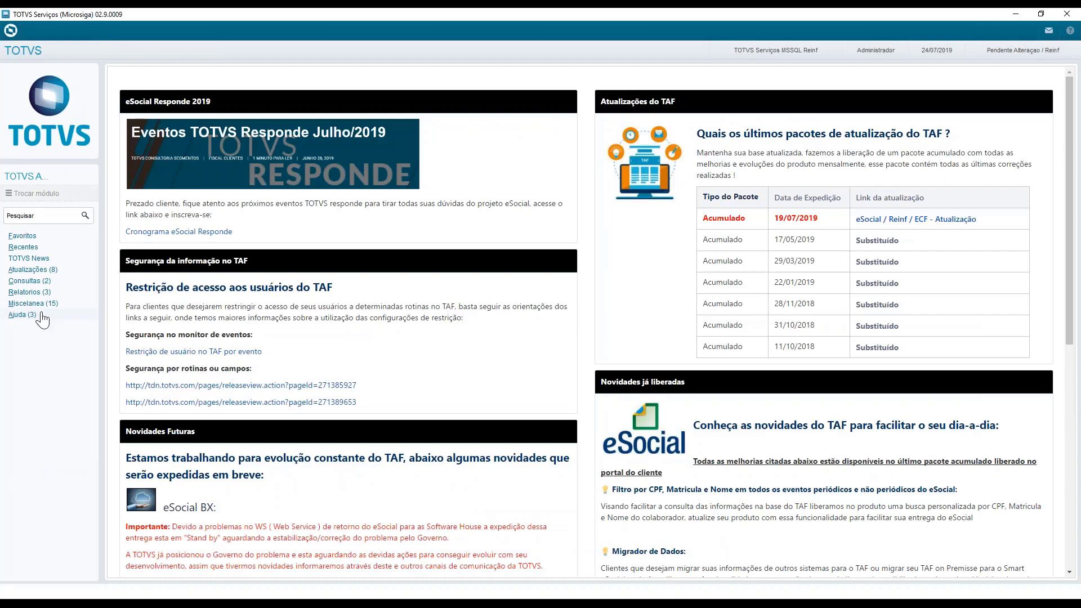
# Open Wizard Config. Taf from Configs. Taf under Atualizações, confirming base date 24/07/2019, group T1 and branch D MG 01
pyautogui.click(25, 269)
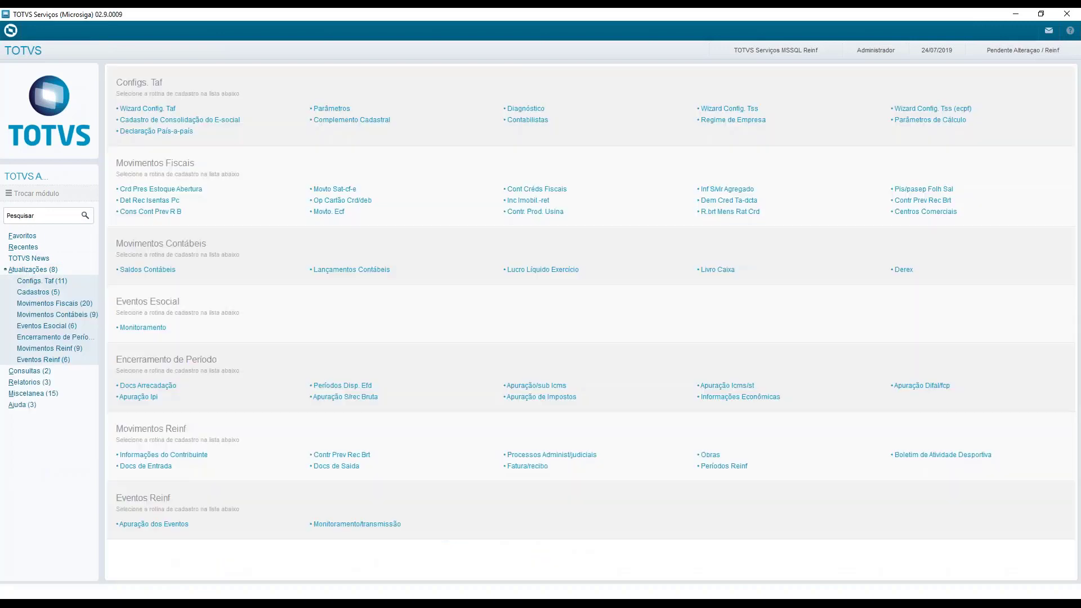
pyautogui.click(35, 281)
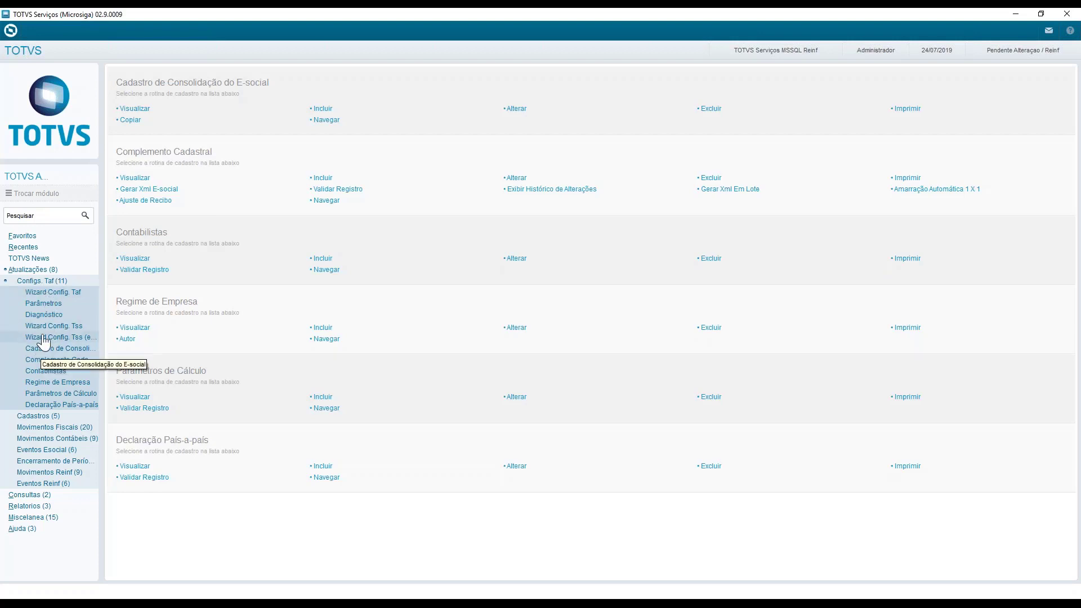
pyautogui.click(79, 296)
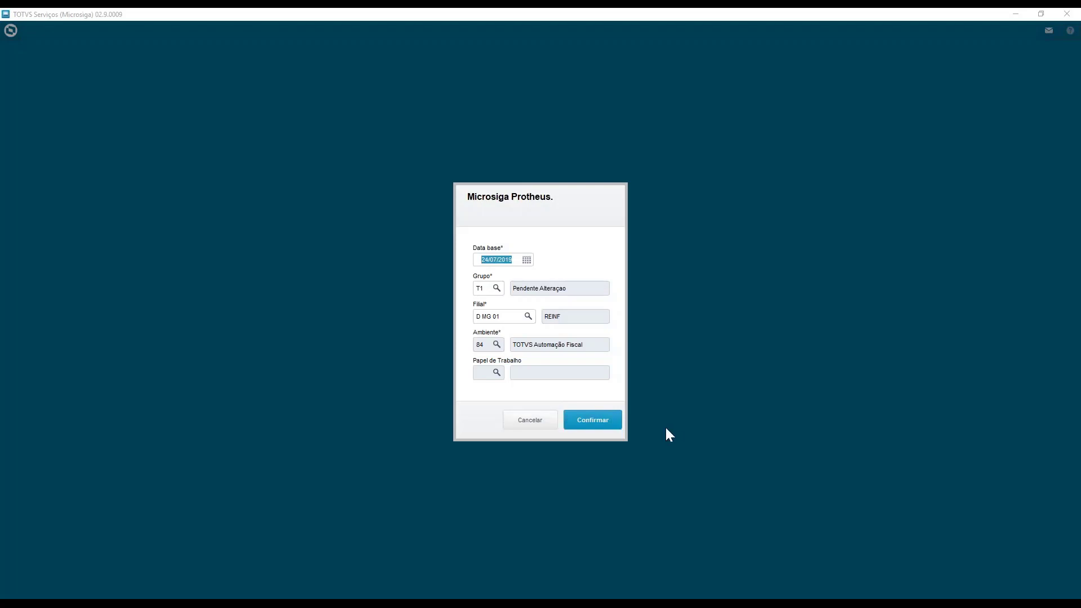
pyautogui.click(606, 424)
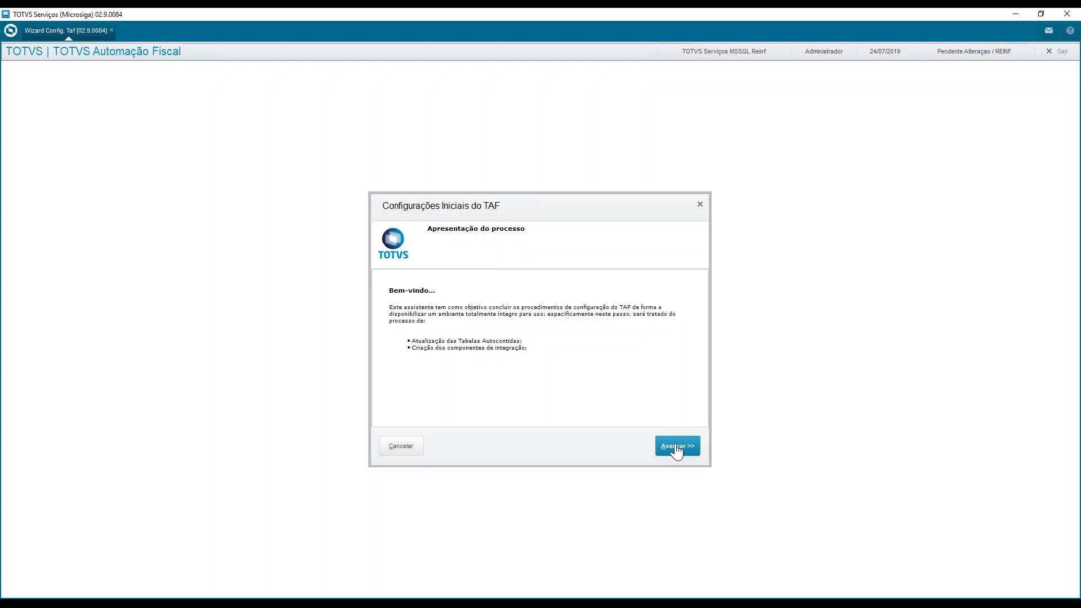
# Mark company group T1 for the initial TAF configuration, review the integration formats on the following page and cancel the wizard
pyautogui.click(676, 449)
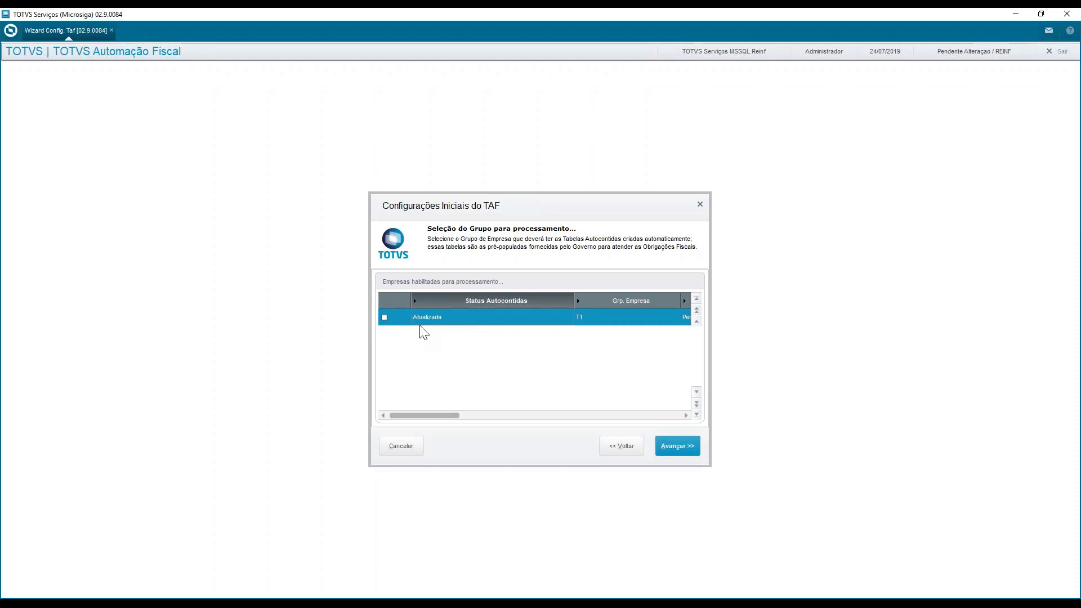
pyautogui.click(384, 316)
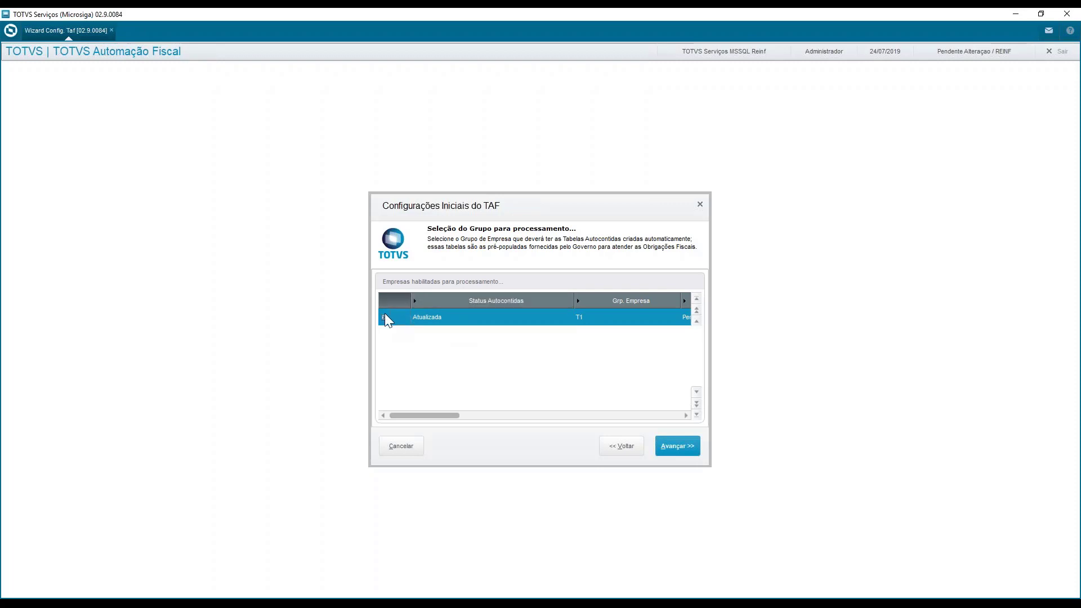
pyautogui.click(686, 457)
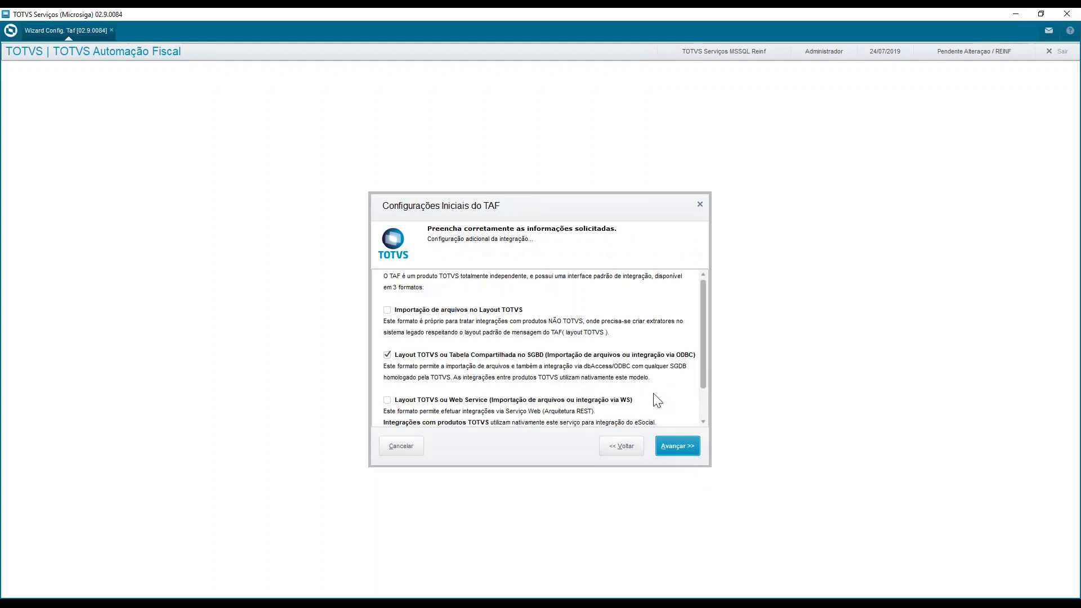
pyautogui.scroll(-2, 614, 374)
pyautogui.scroll(2, 614, 374)
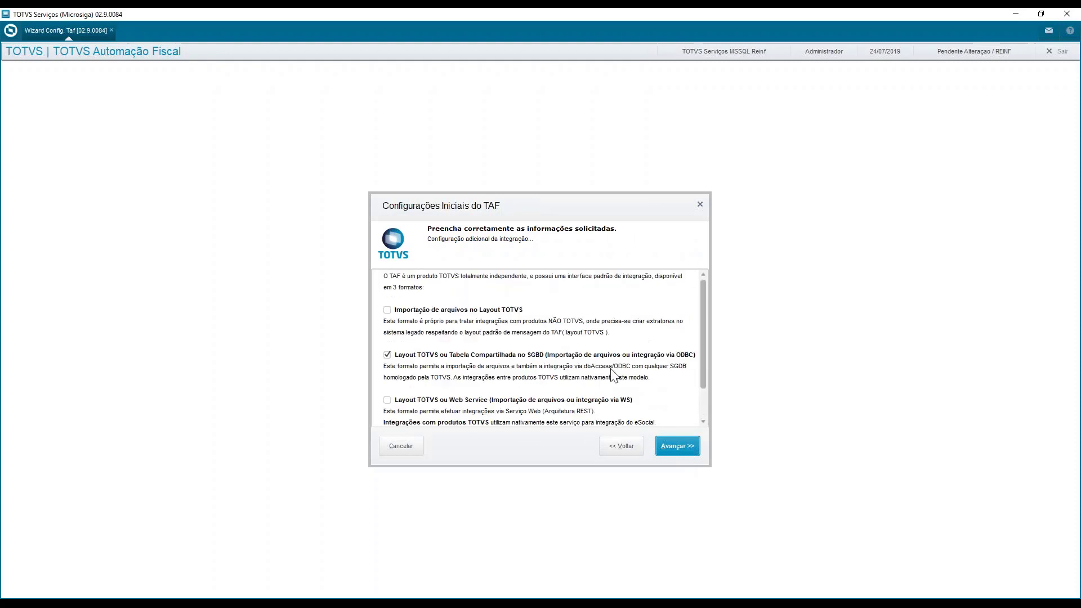
pyautogui.click(413, 447)
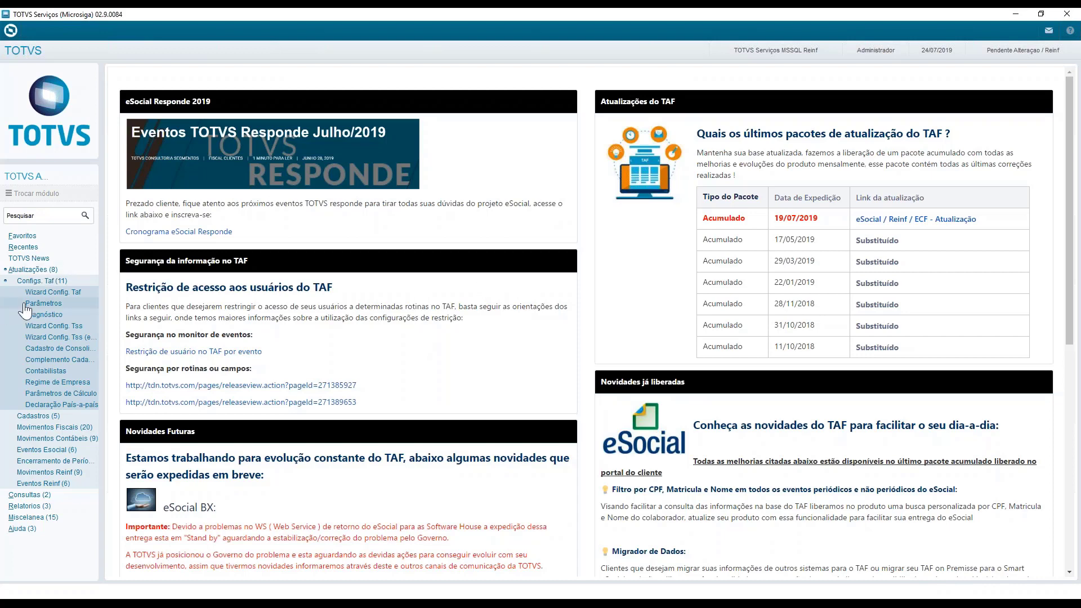
# Open Wizard Config. Tss with base date 24/07/2019, group T1 and branch D MG 01, and advance to the TSS server settings
pyautogui.click(64, 327)
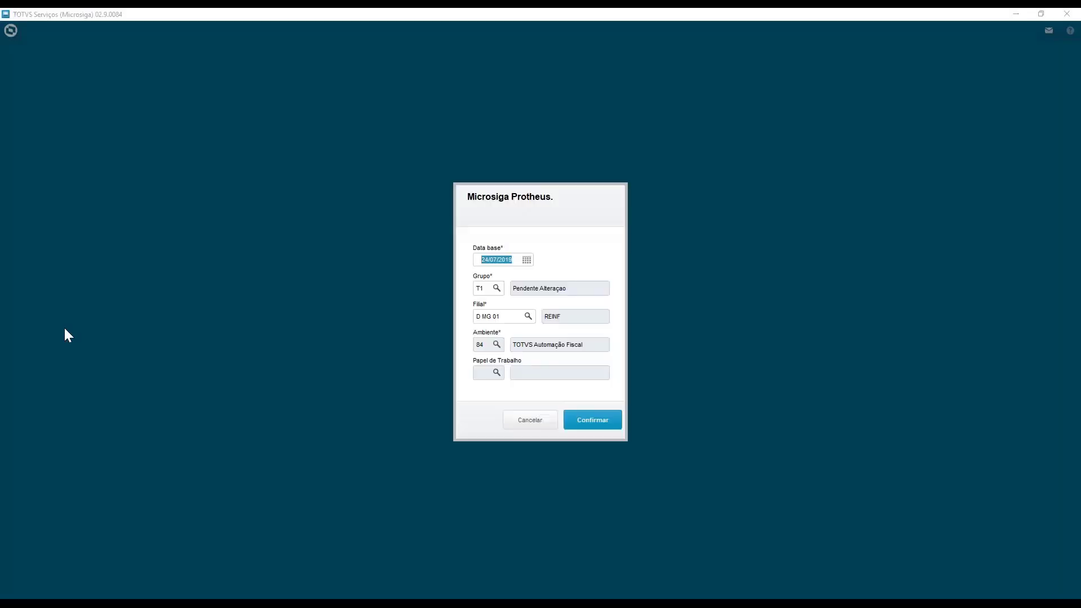
pyautogui.click(592, 420)
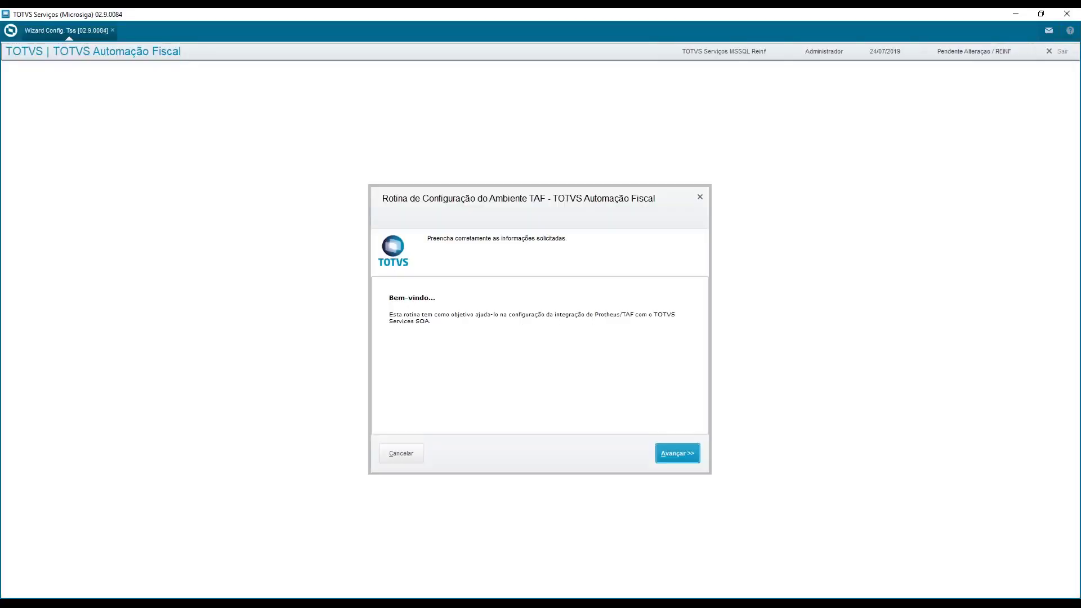
pyautogui.click(670, 454)
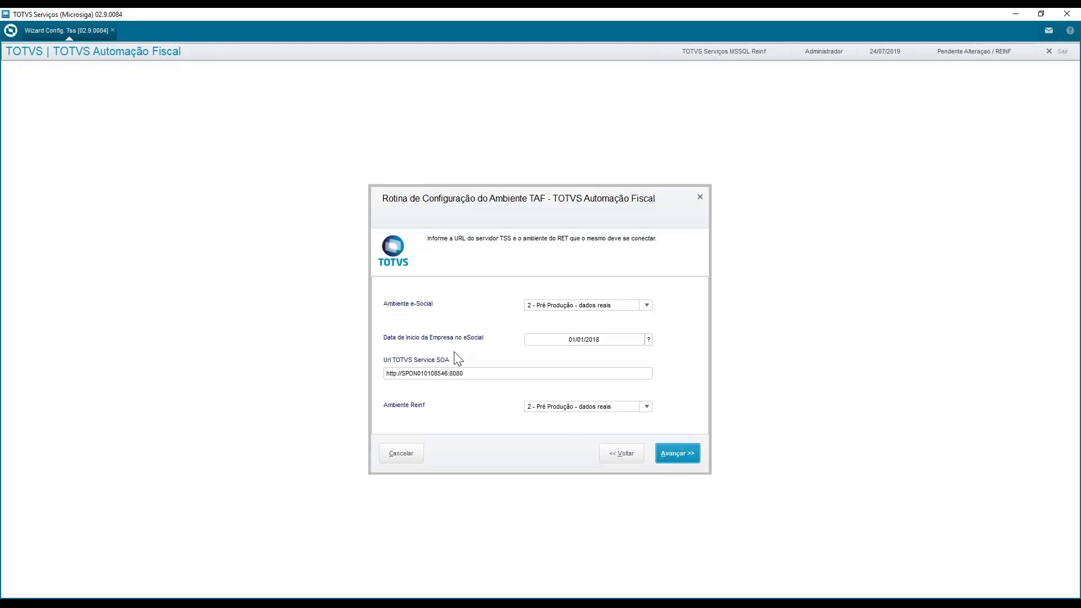
# Choose 2 - Pré Produção - dados reais as Ambiente Reinf and advance to the digital certificate settings
pyautogui.click(474, 373)
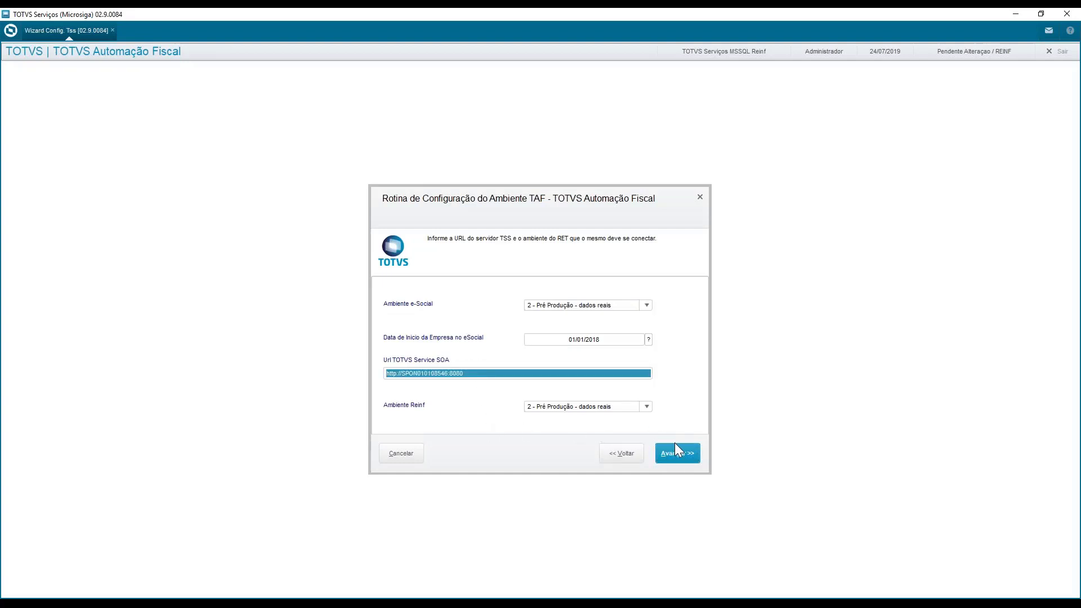
pyautogui.click(571, 406)
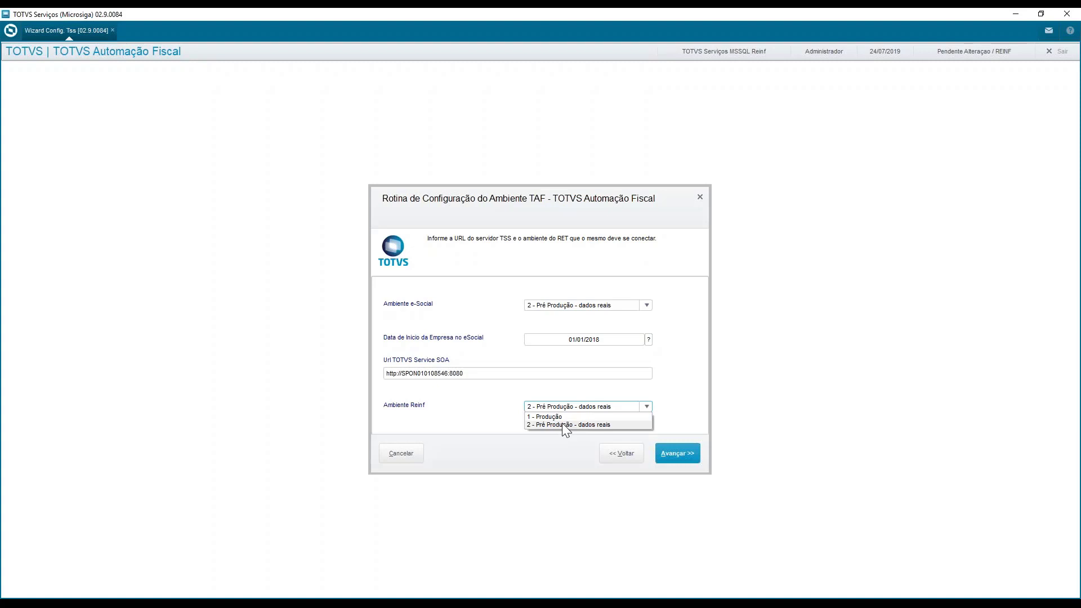
pyautogui.click(564, 425)
pyautogui.click(567, 405)
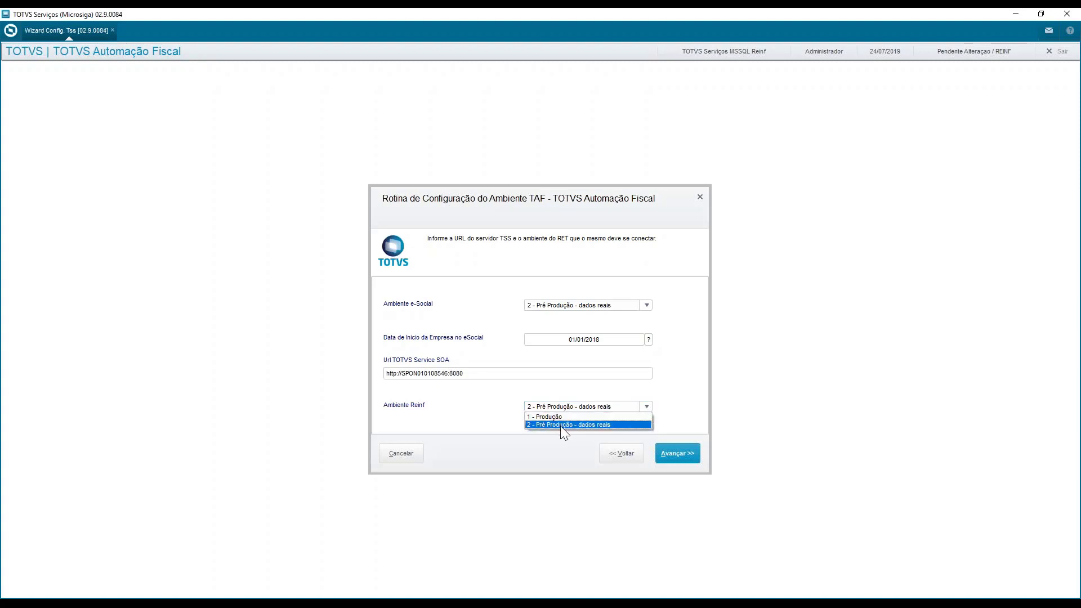
pyautogui.click(560, 426)
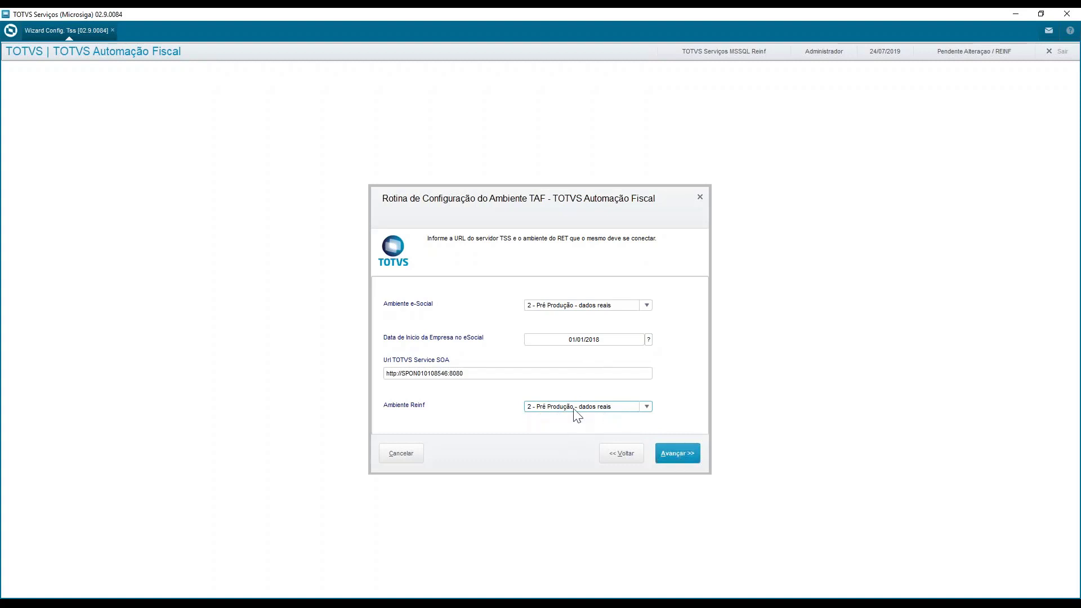
pyautogui.click(689, 463)
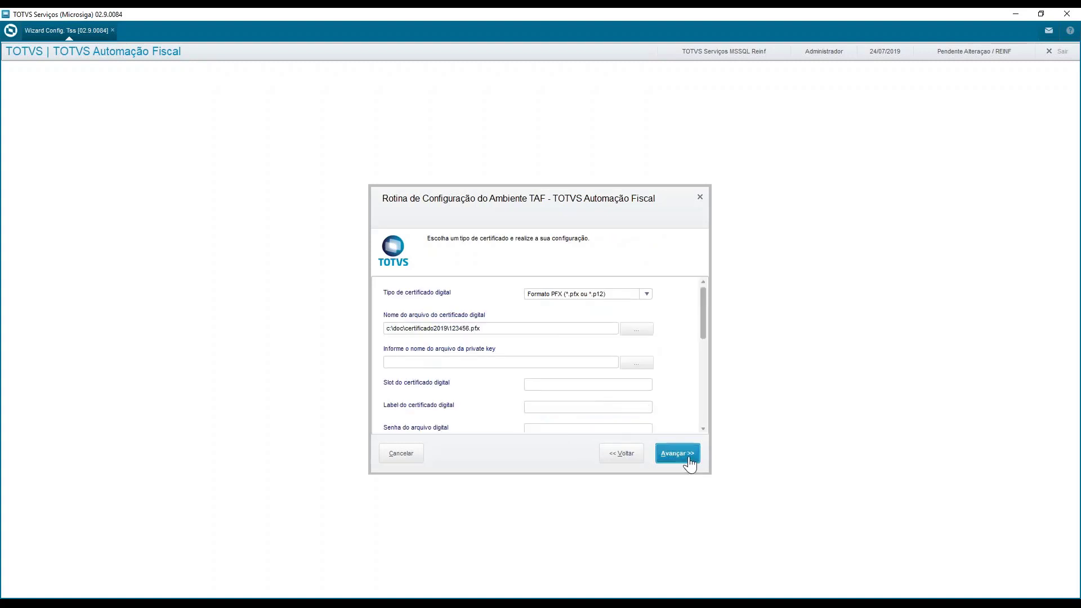
# Set the certificate type to Formato Apache (.pem), enter the digital file password in Senha do arquivo digital and try to advance
pyautogui.click(527, 327)
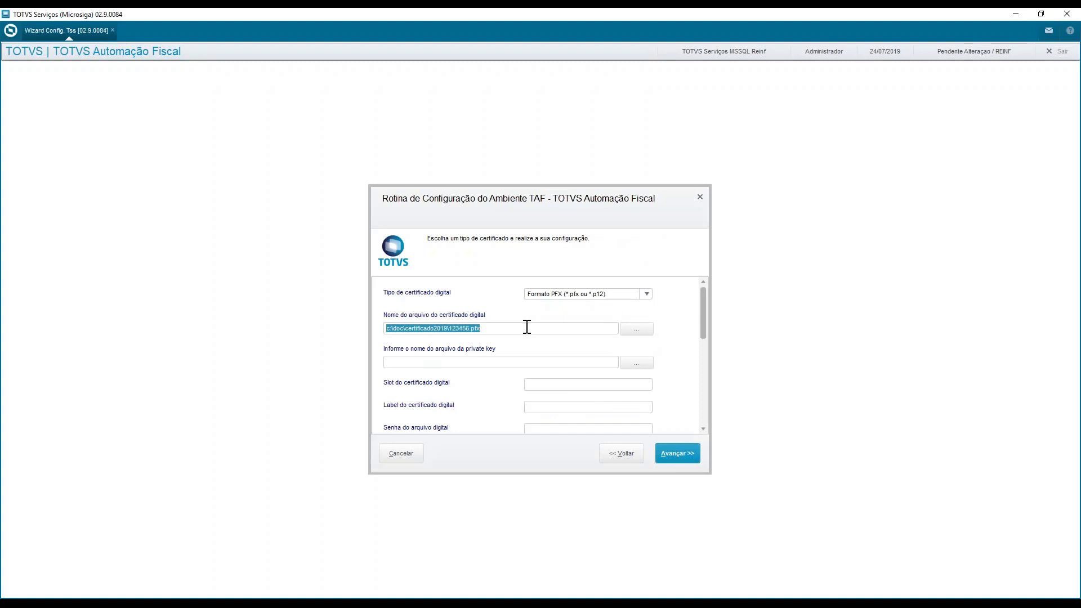
pyautogui.click(600, 295)
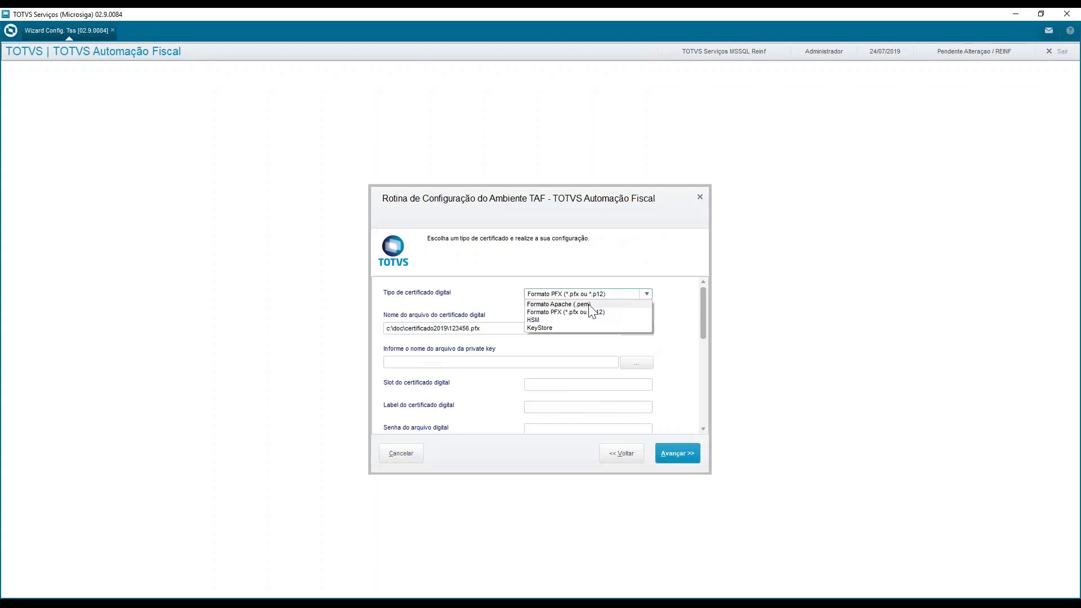
pyautogui.click(588, 303)
pyautogui.click(515, 326)
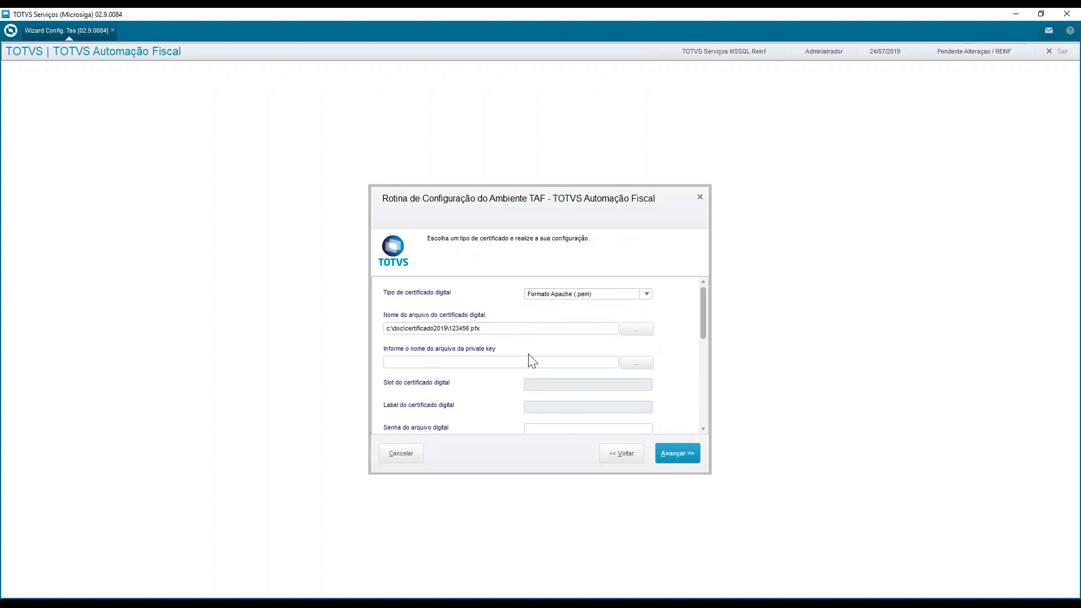
pyautogui.scroll(-3, 577, 426)
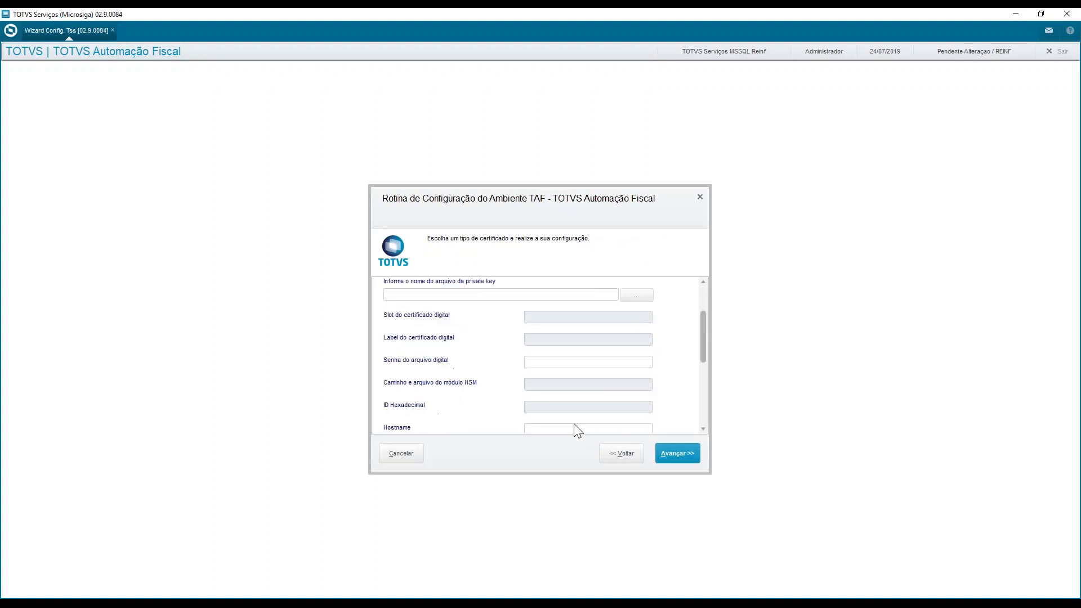
pyautogui.click(576, 361)
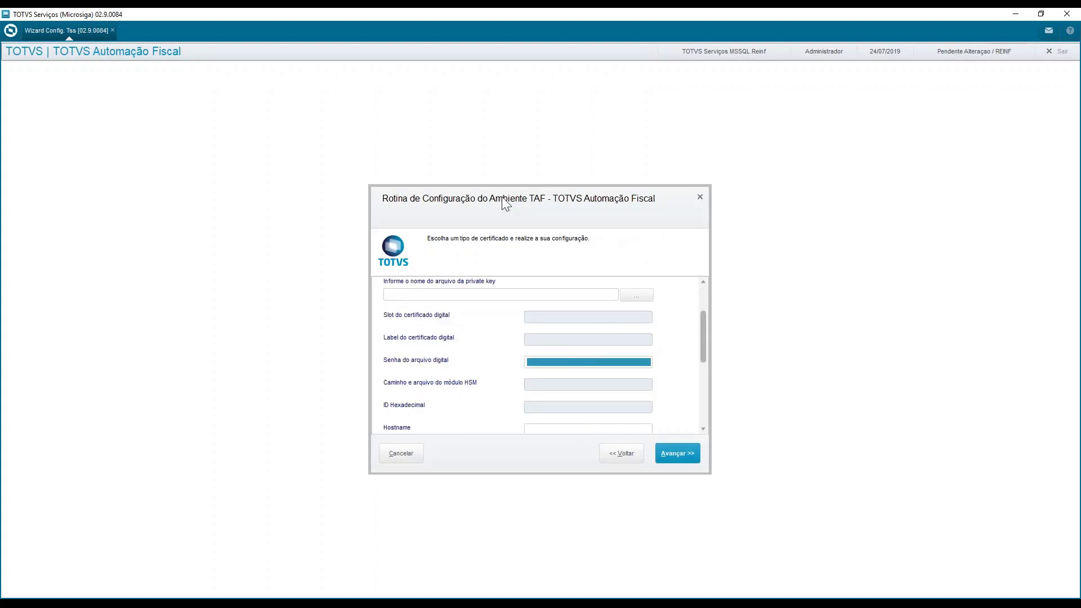
pyautogui.write('*')
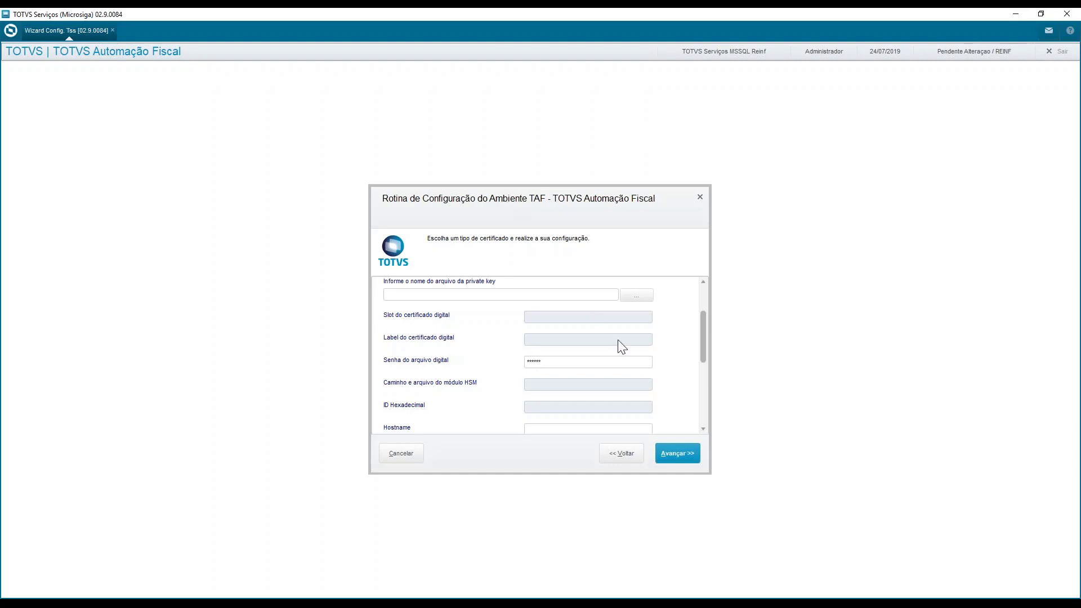
pyautogui.click(674, 463)
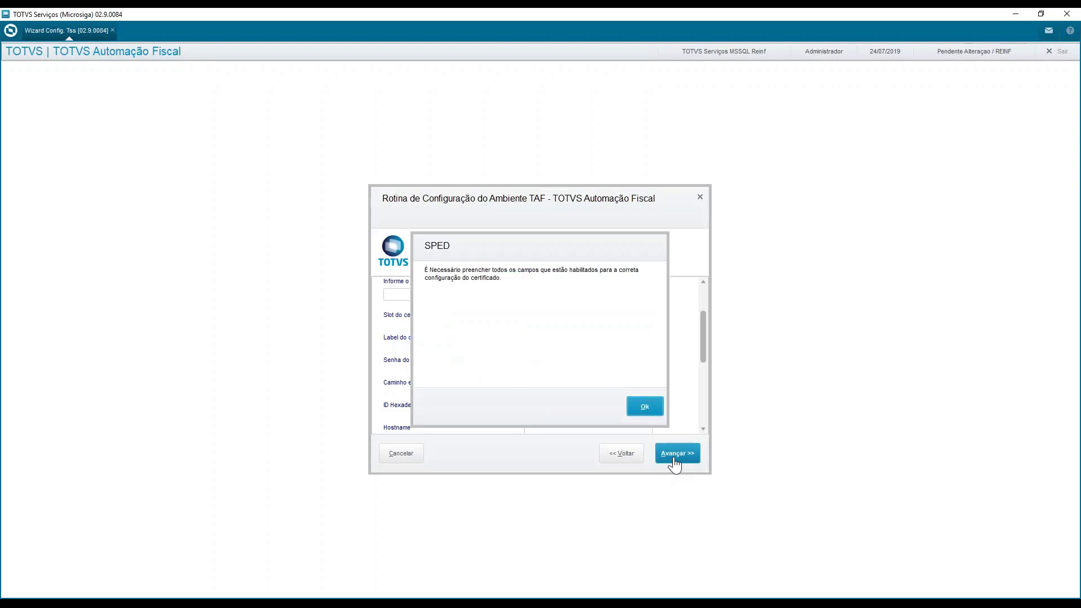
pyautogui.click(654, 404)
# Examine the certificate fields, including file name, private key, Hostname, Issuer and Subject, retry advancing and cancel the TSS configuration
pyautogui.scroll(3, 628, 375)
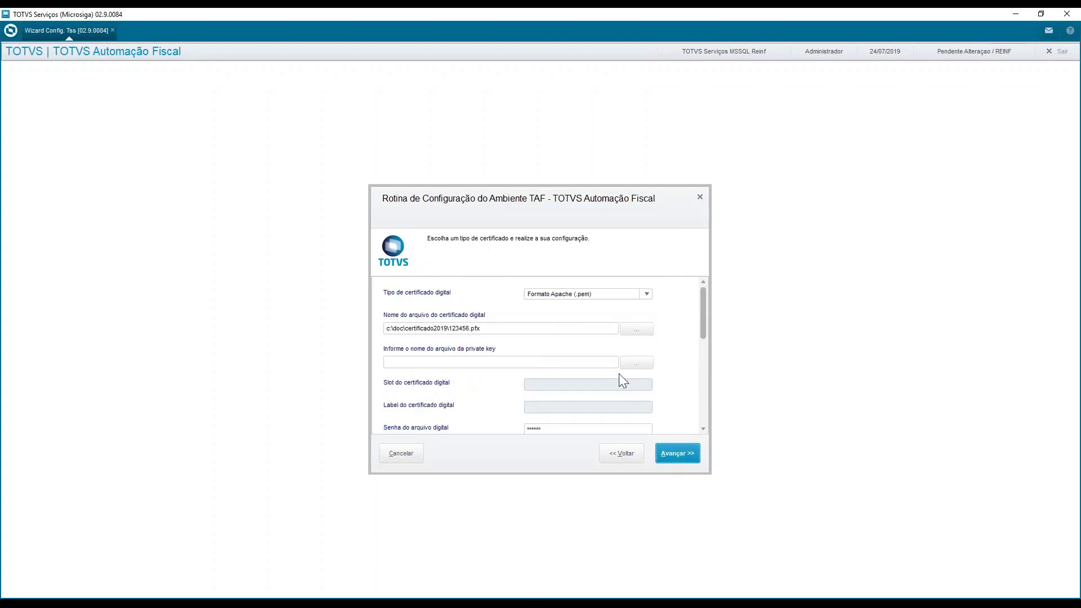
pyautogui.click(577, 332)
pyautogui.scroll(-4, 583, 365)
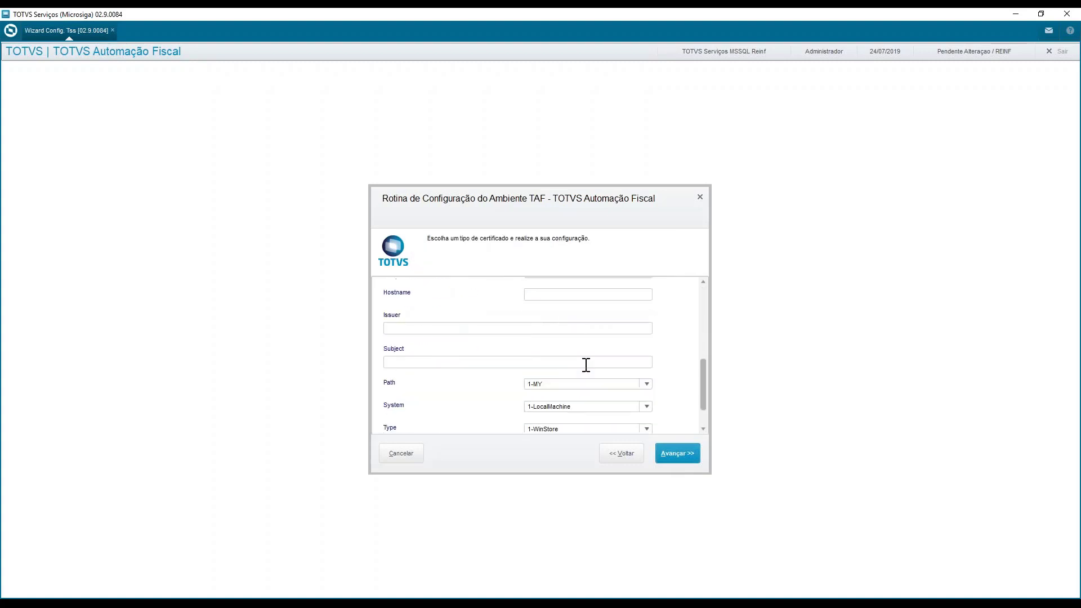
pyautogui.scroll(4, 584, 364)
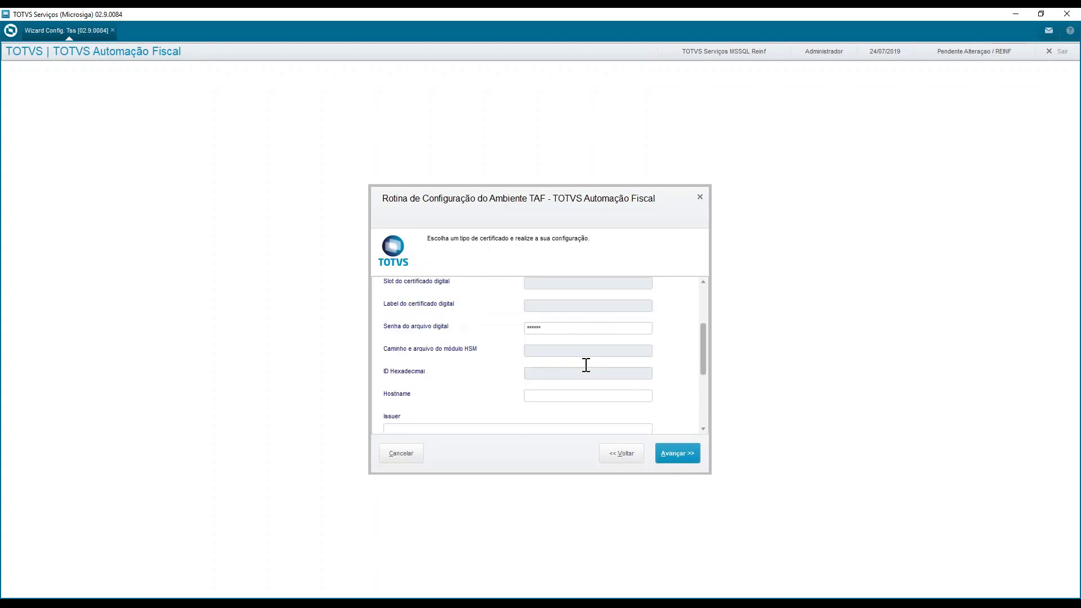
pyautogui.click(686, 455)
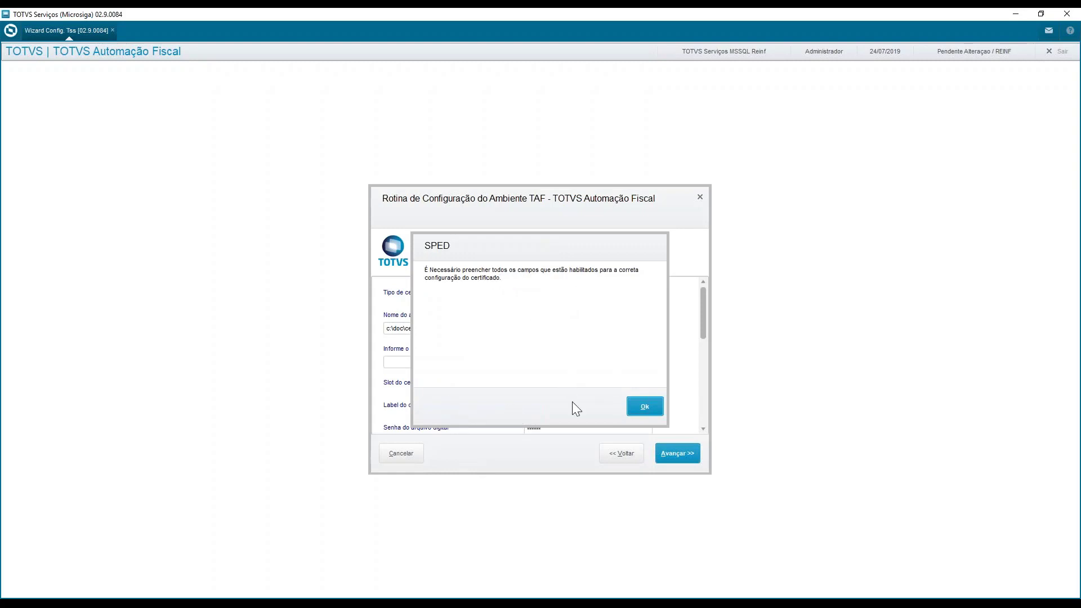
pyautogui.click(645, 408)
pyautogui.scroll(-3, 643, 383)
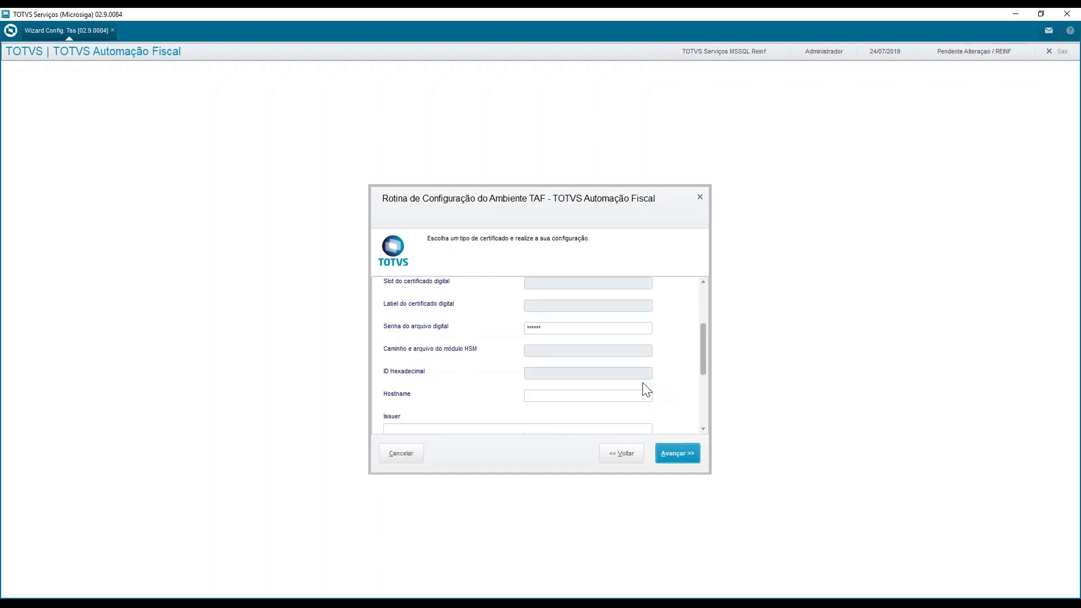
pyautogui.scroll(2, 643, 383)
pyautogui.scroll(1, 643, 383)
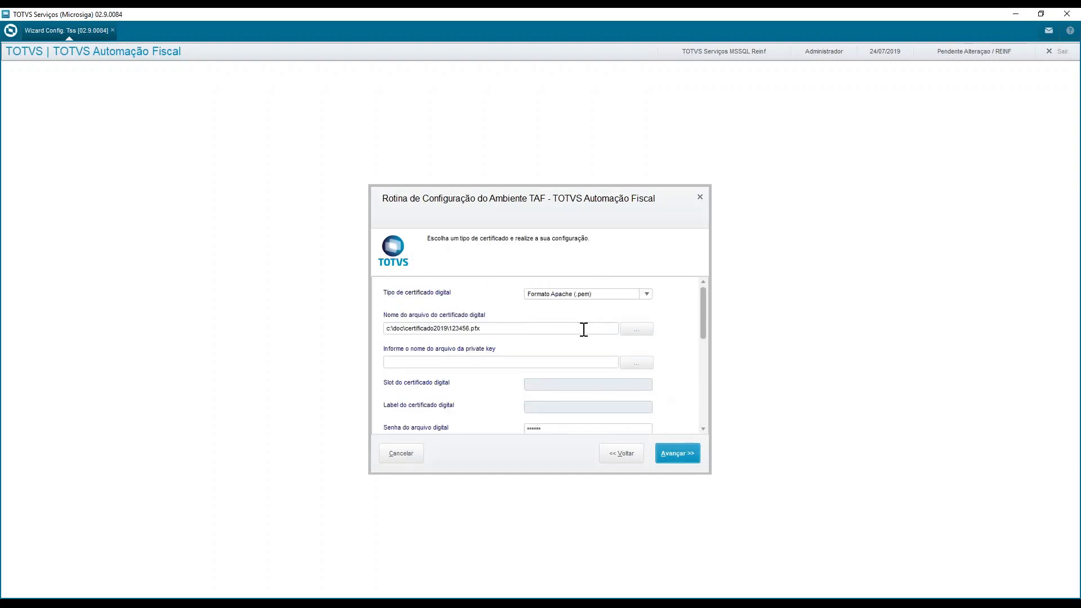
pyautogui.scroll(-3, 544, 354)
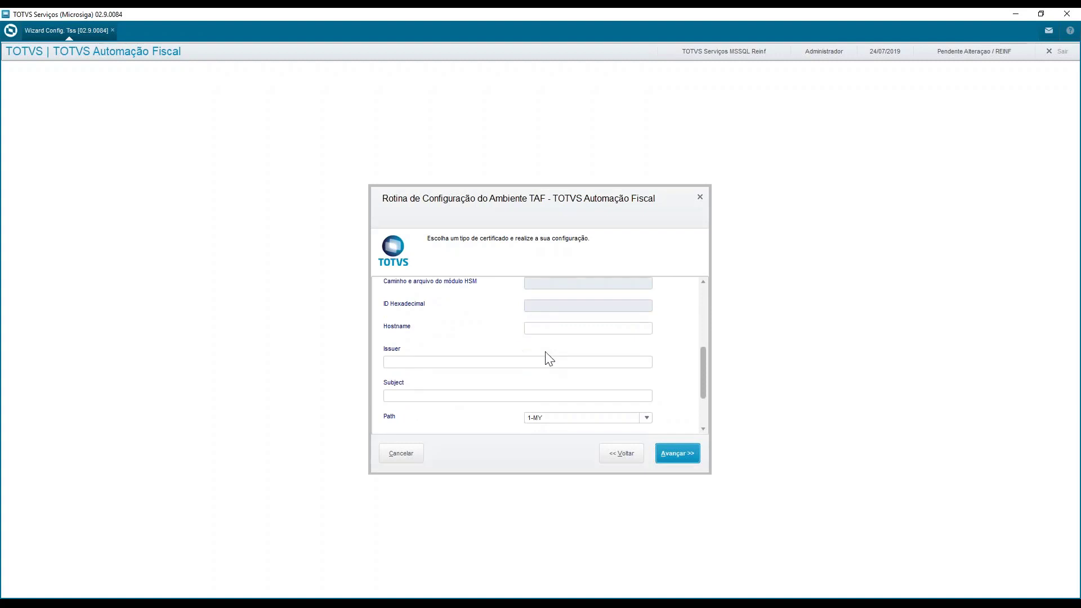
pyautogui.scroll(4, 548, 358)
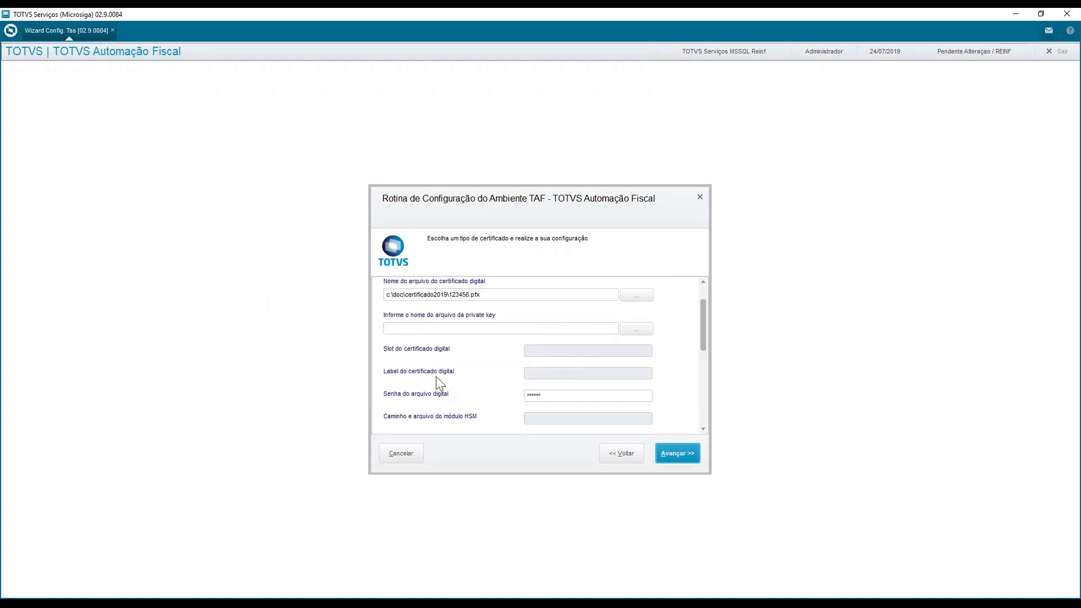
pyautogui.scroll(1, 445, 324)
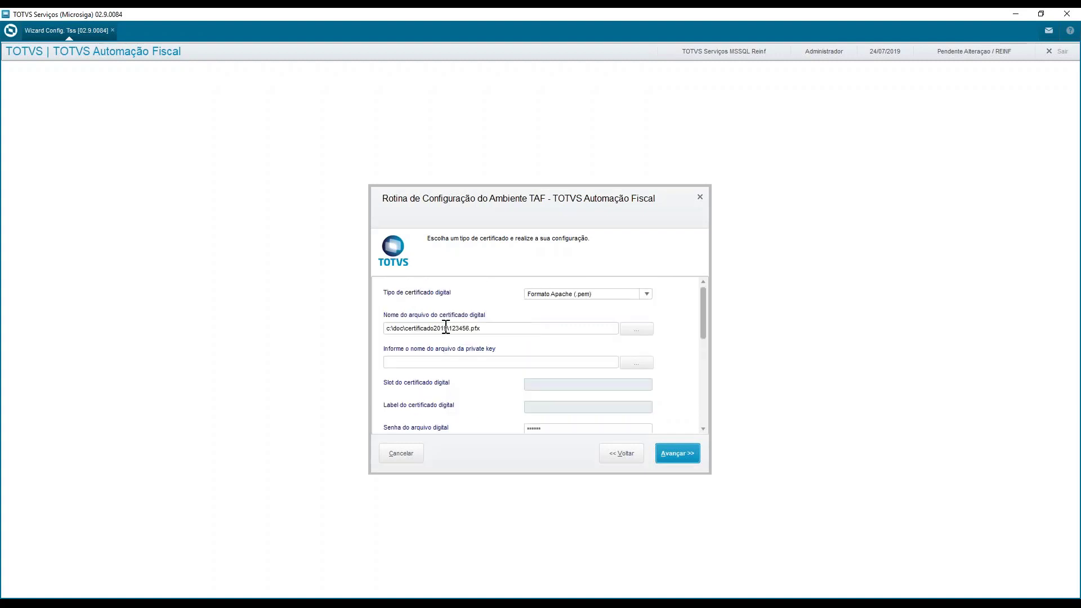
pyautogui.click(402, 453)
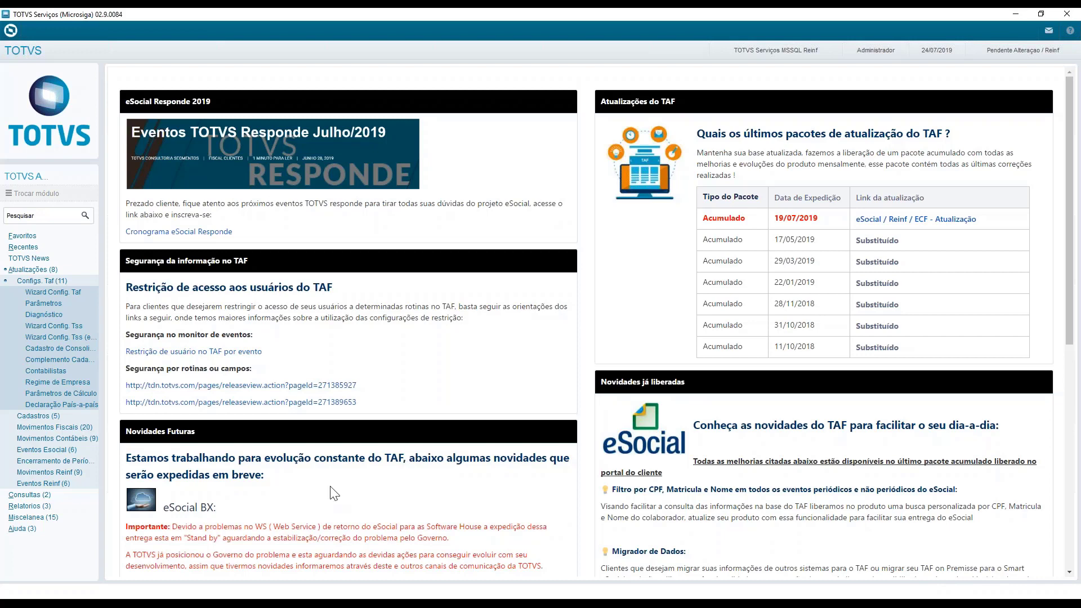
# Open the Processamentos routine from Integração under Miscelanea, confirming base date 24/07/2019, group T1 and branch D MG 01
pyautogui.click(60, 279)
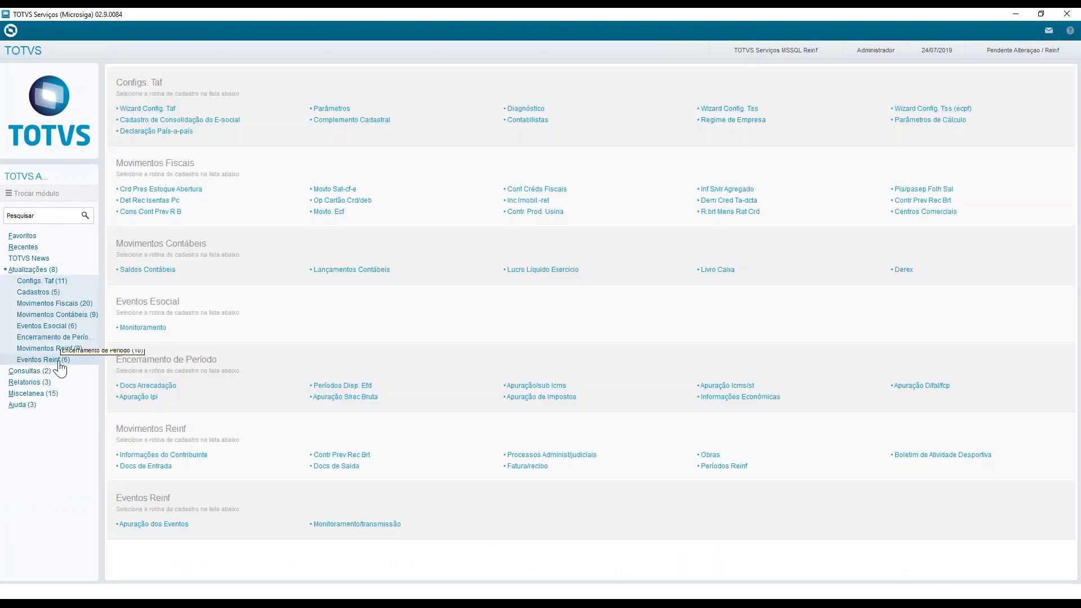
pyautogui.click(57, 395)
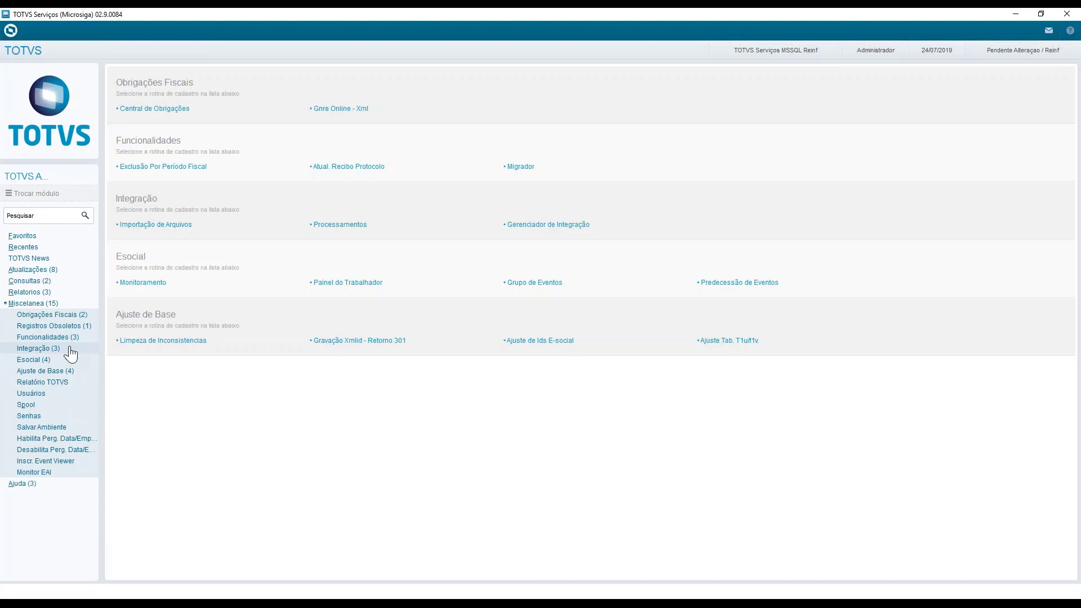
pyautogui.click(70, 349)
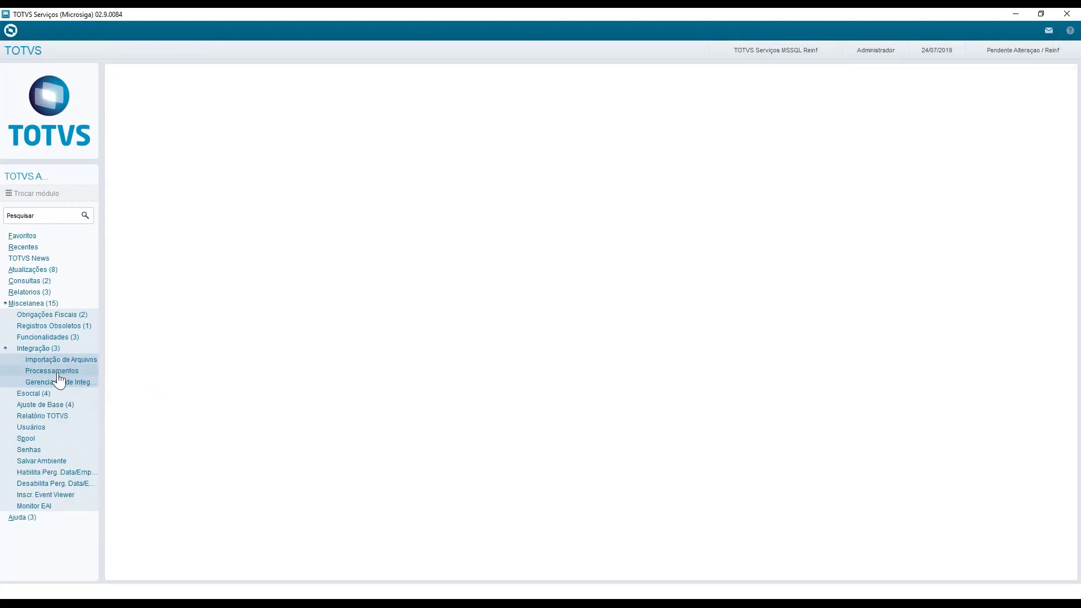
pyautogui.click(59, 374)
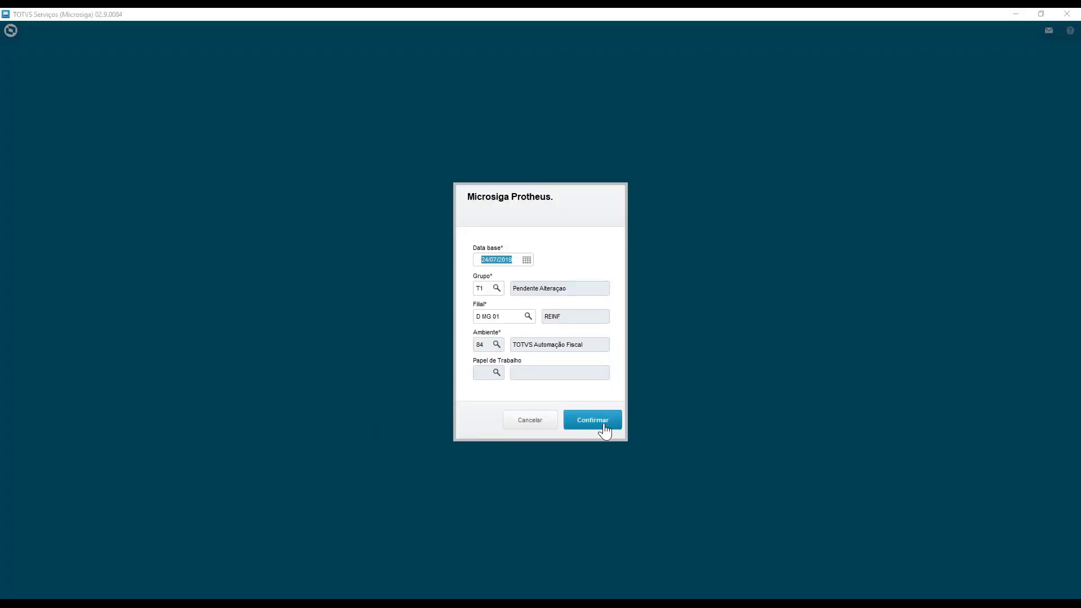
pyautogui.click(601, 425)
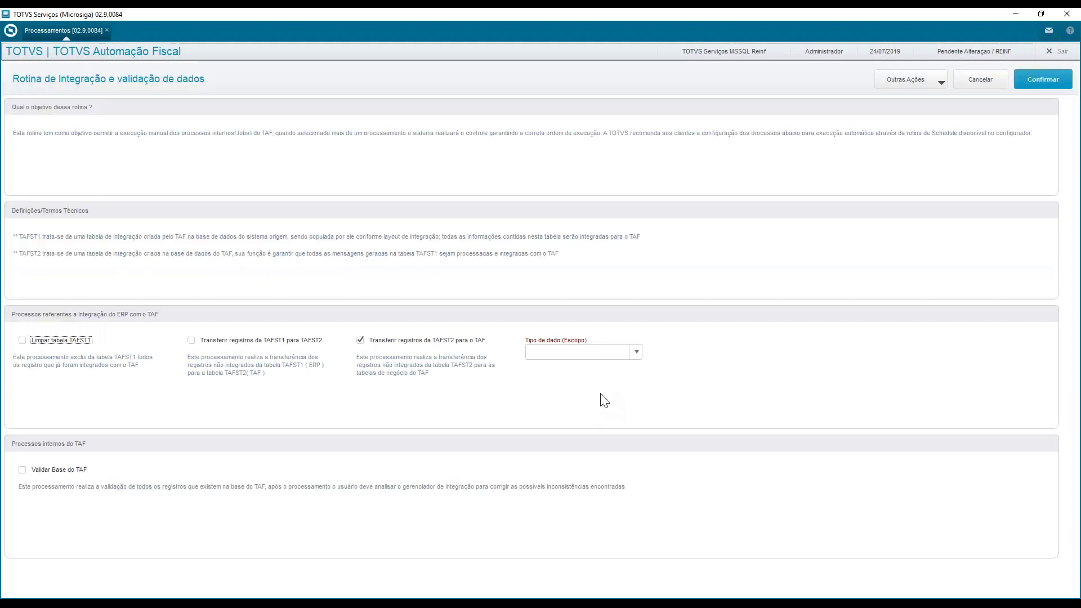
# Set Tipo de dado (Escopo) to Fiscal/Contabil for the TAFST2 to TAF transfer and cancel the processing routine
pyautogui.click(557, 357)
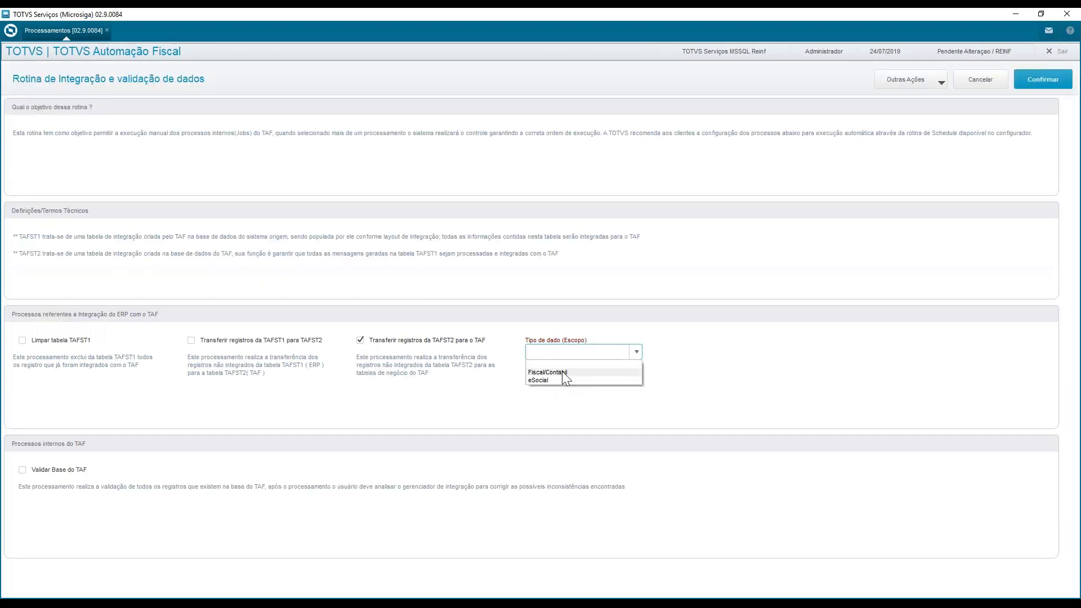
pyautogui.click(562, 370)
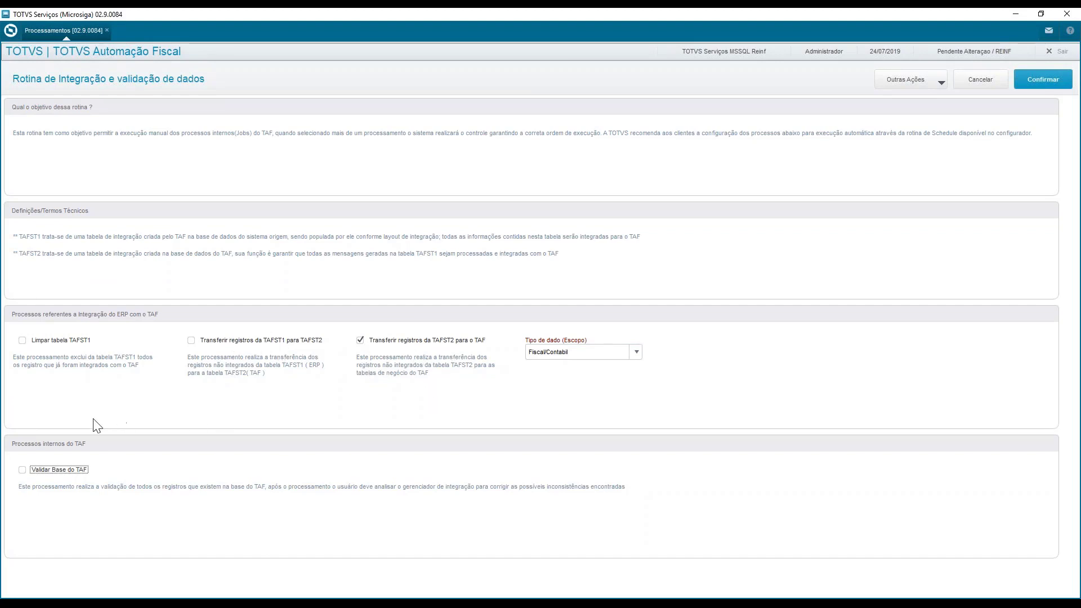
pyautogui.click(583, 356)
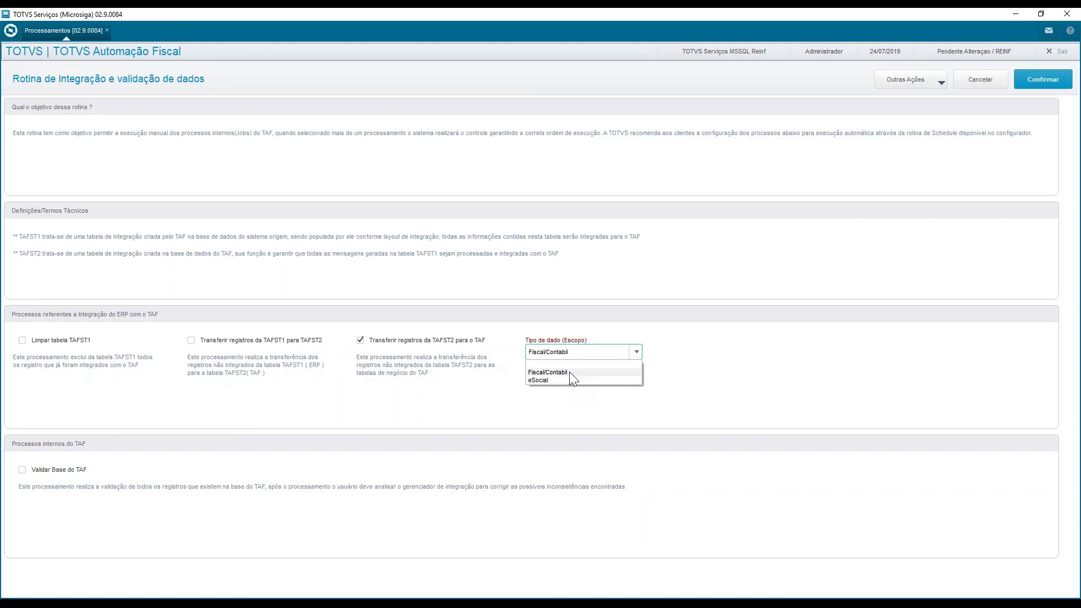
pyautogui.click(569, 371)
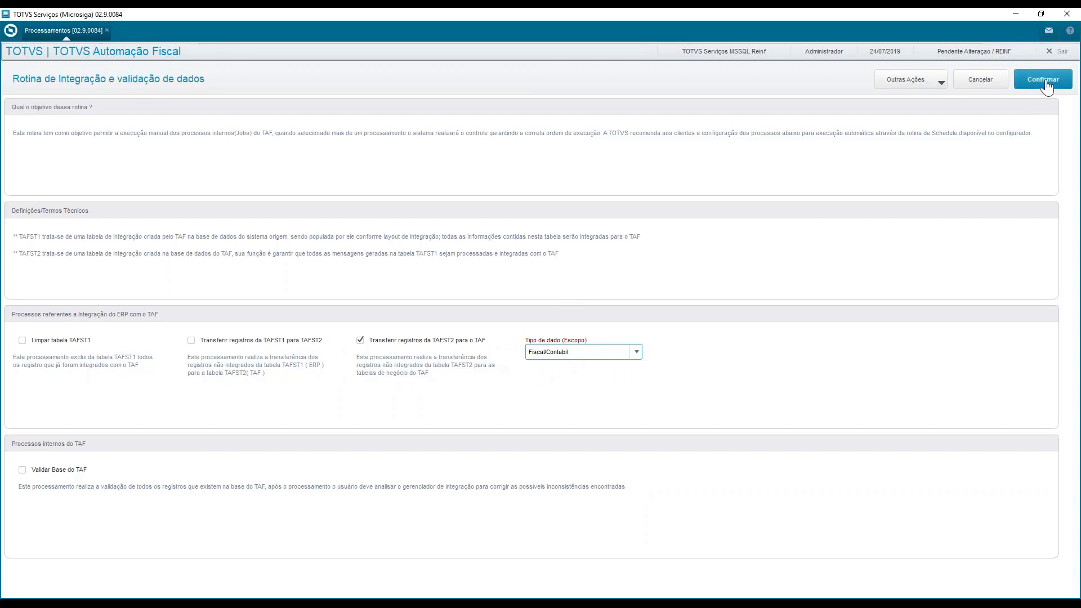
pyautogui.click(980, 80)
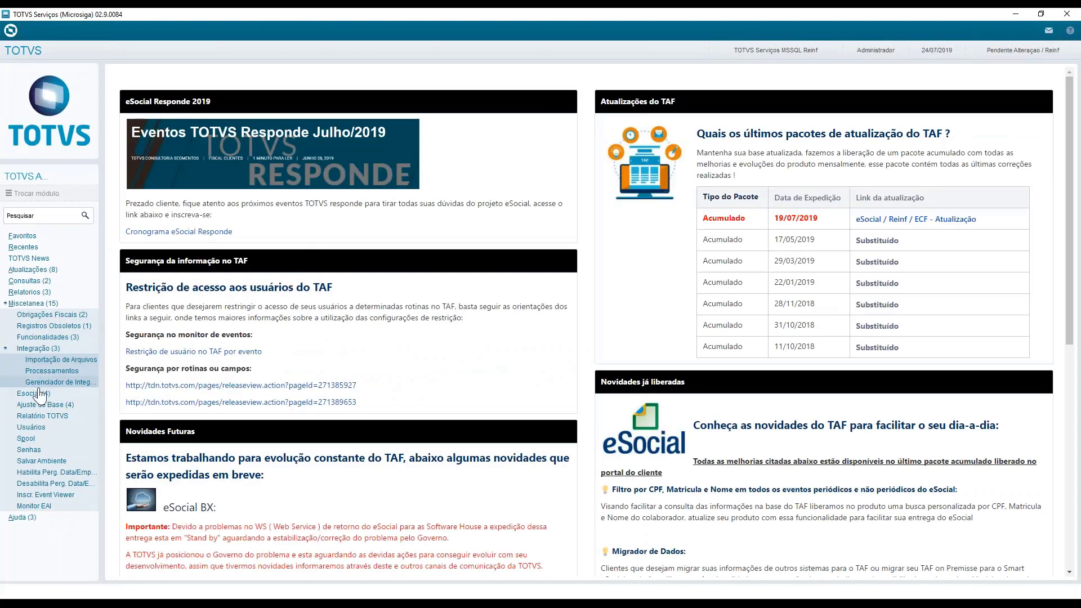
pyautogui.click(47, 385)
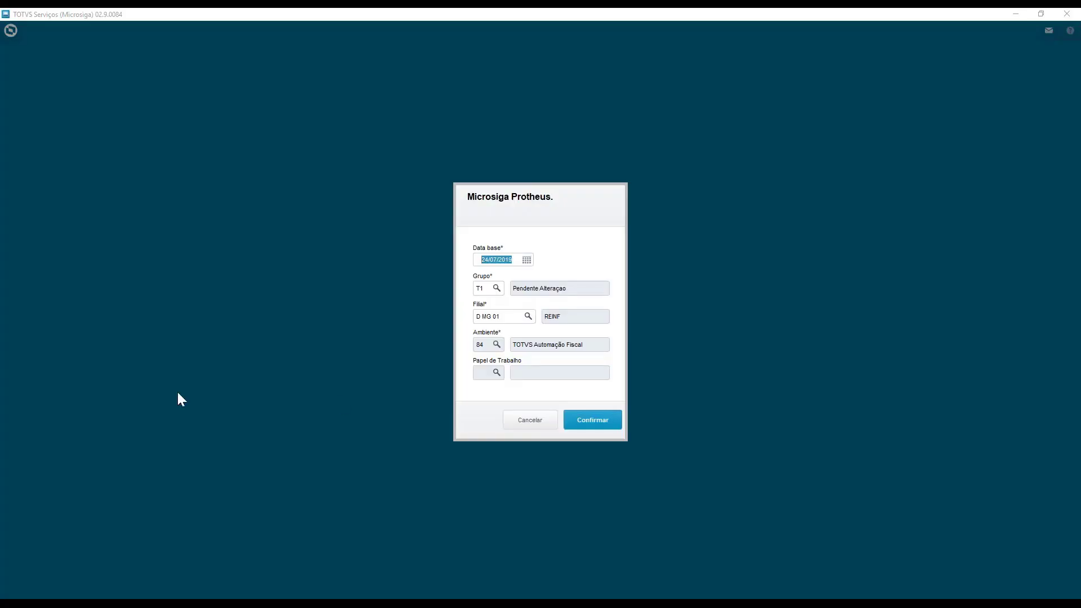
pyautogui.click(606, 421)
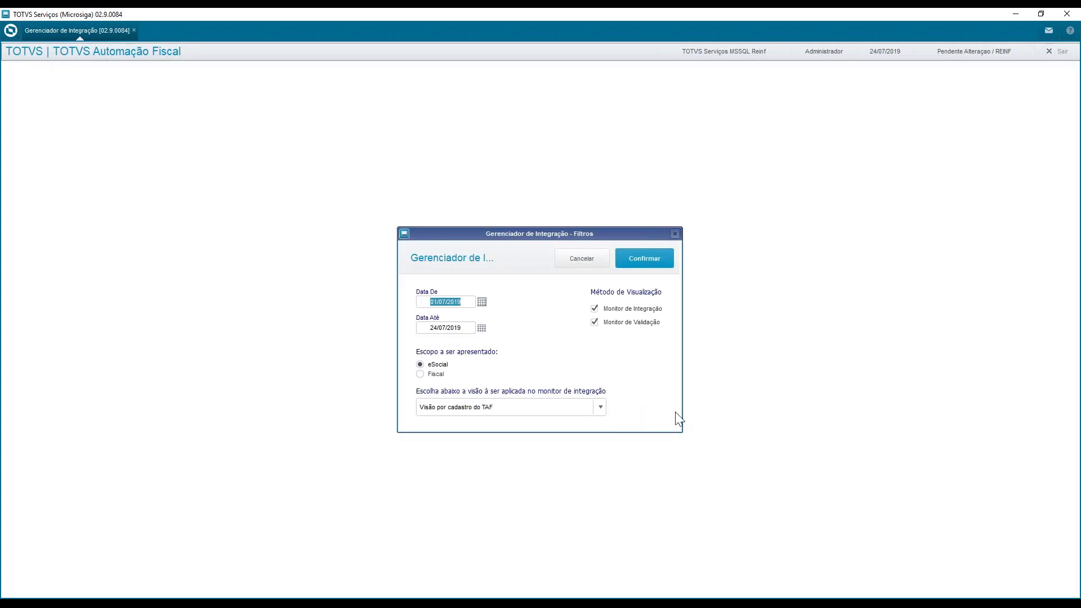
pyautogui.click(433, 375)
pyautogui.click(581, 259)
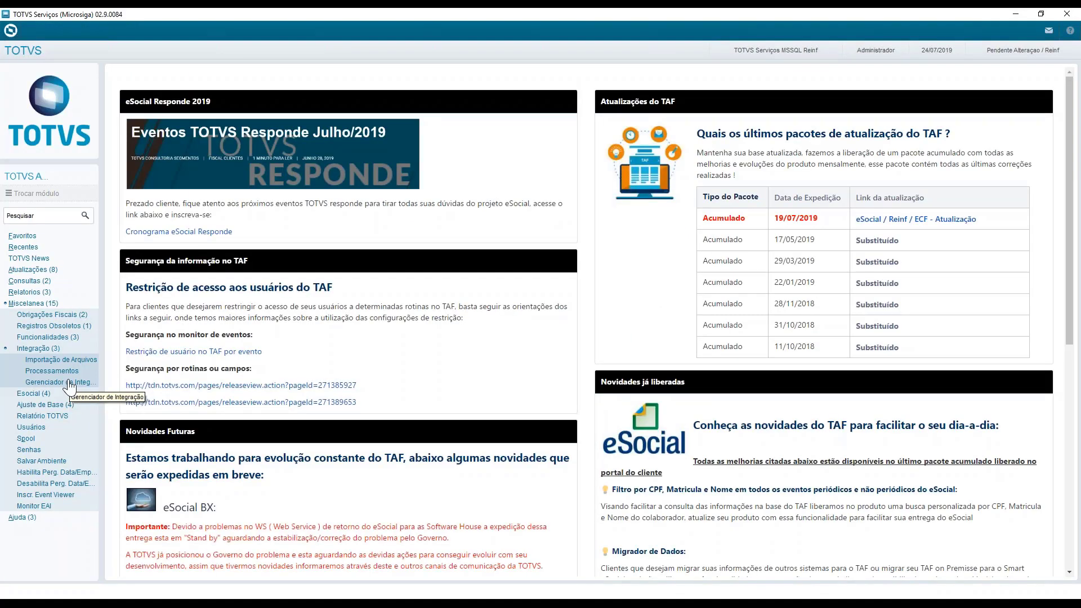
# Open the Gerenciador de Integração with the Fiscal scope and load its monitor for branch D MG 01
pyautogui.click(70, 383)
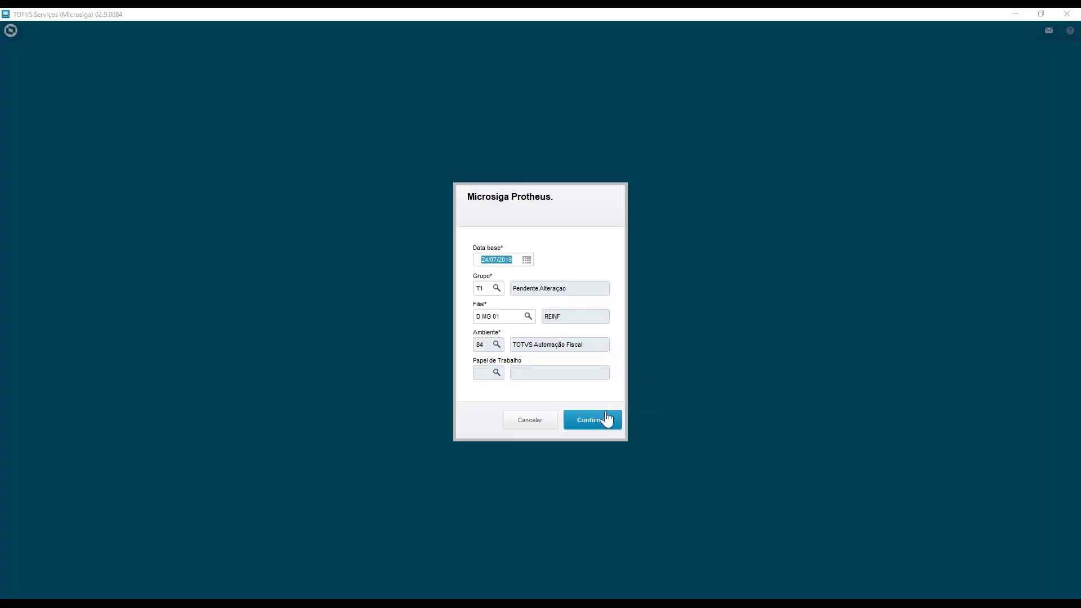
pyautogui.click(605, 417)
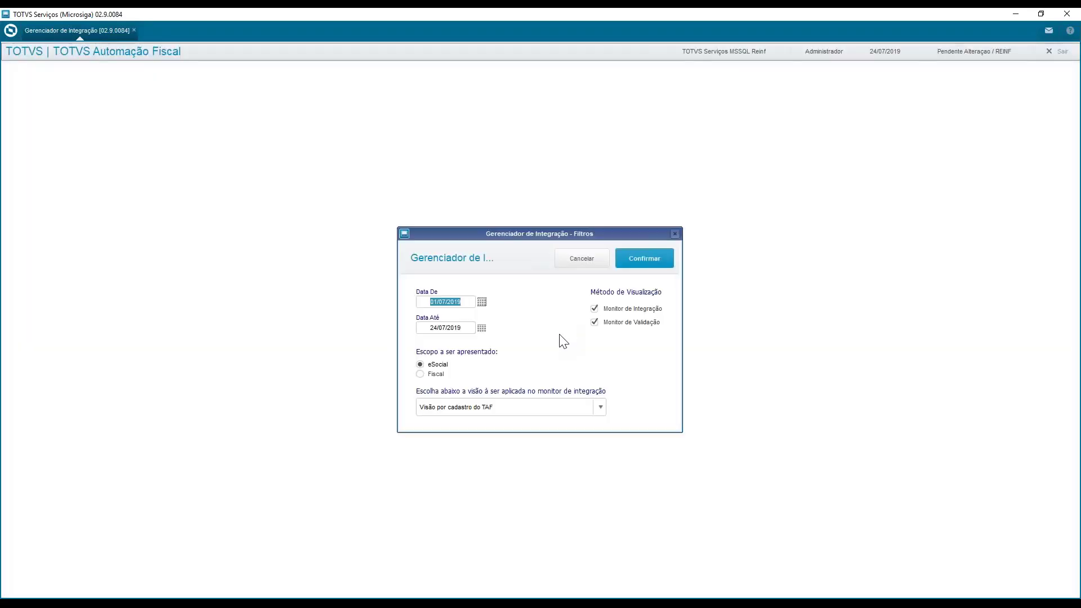
pyautogui.click(420, 374)
pyautogui.click(659, 261)
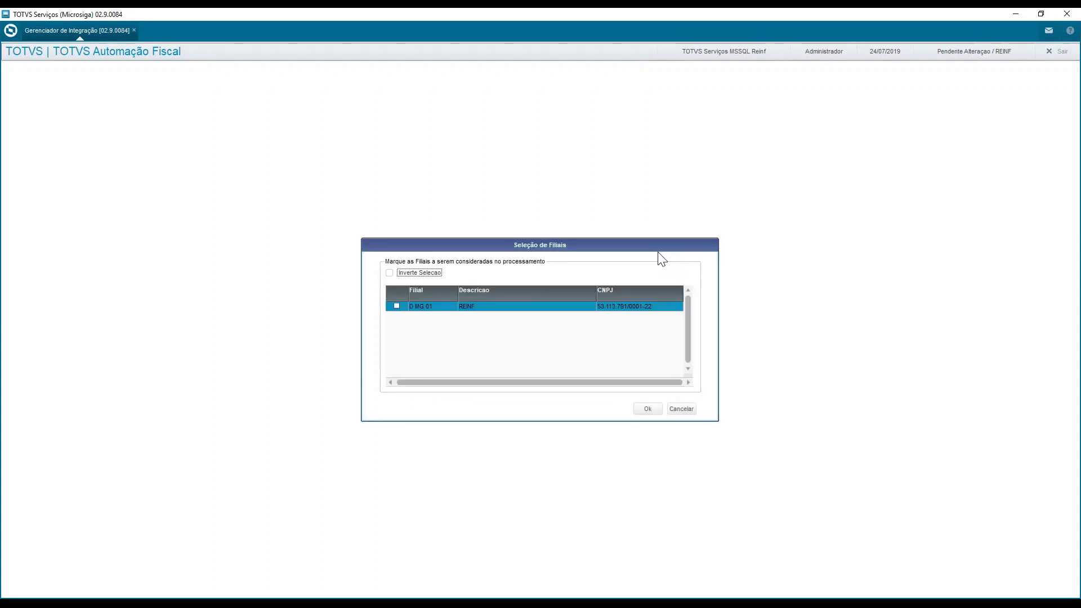
pyautogui.doubleClick(443, 308)
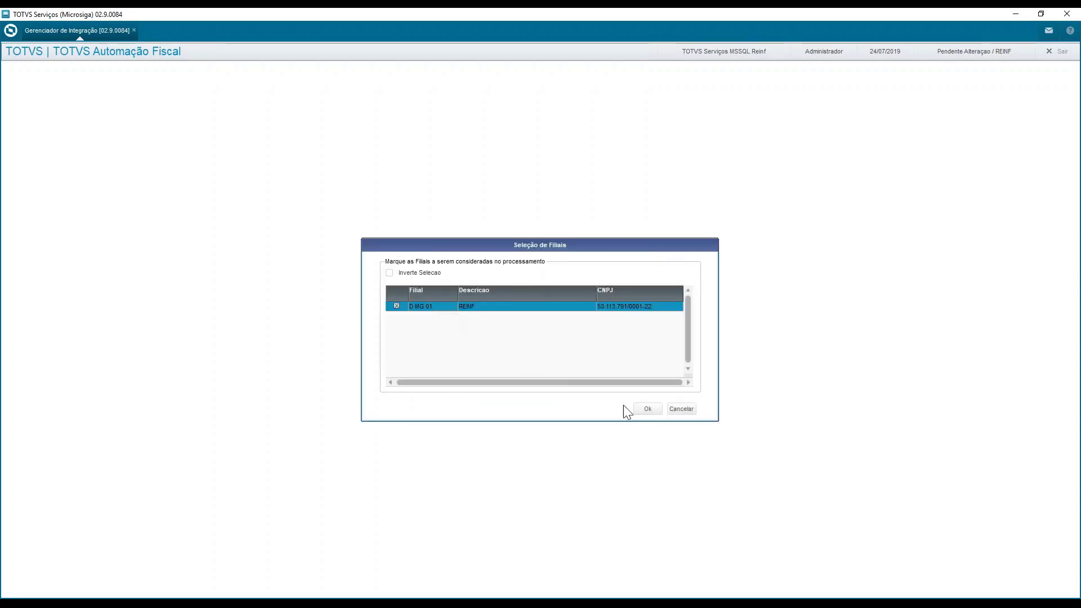
pyautogui.click(647, 409)
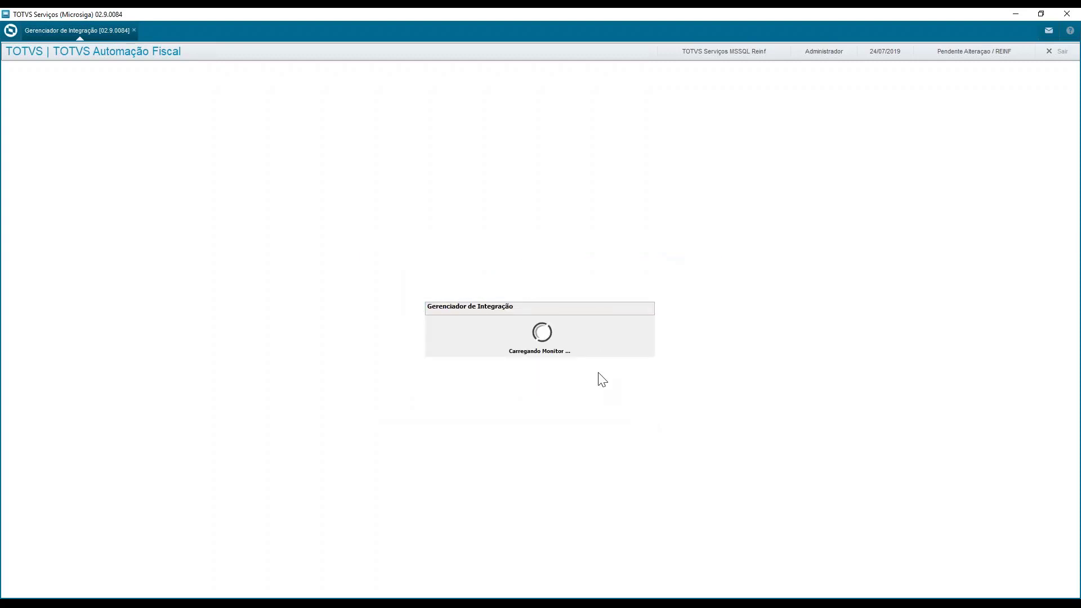
# Examine the records and statuses of the 08:43:34 integration ticket, and close its details
pyautogui.click(368, 399)
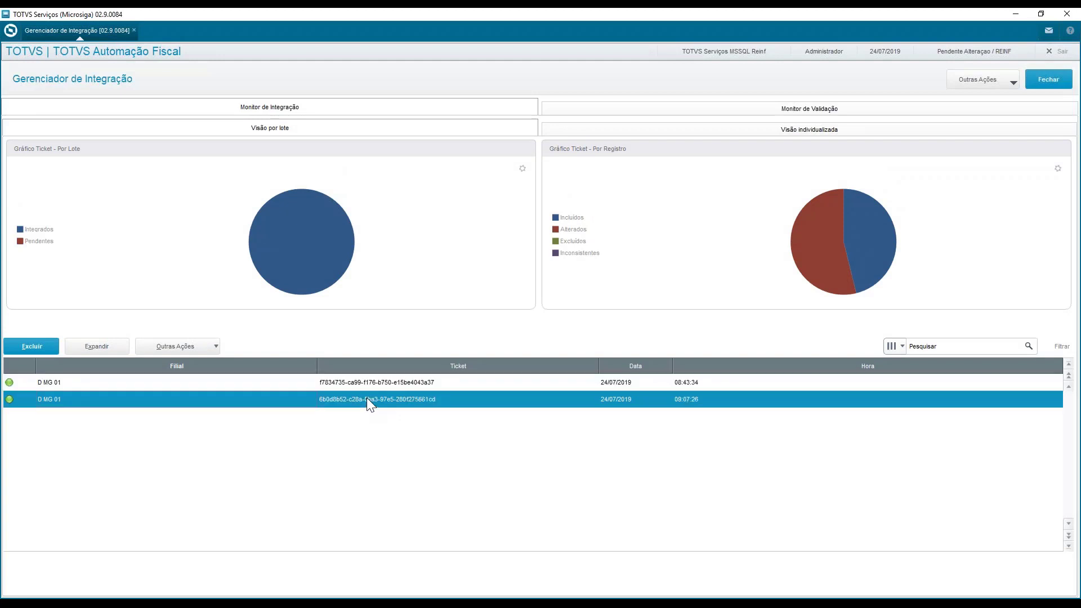
pyautogui.click(370, 382)
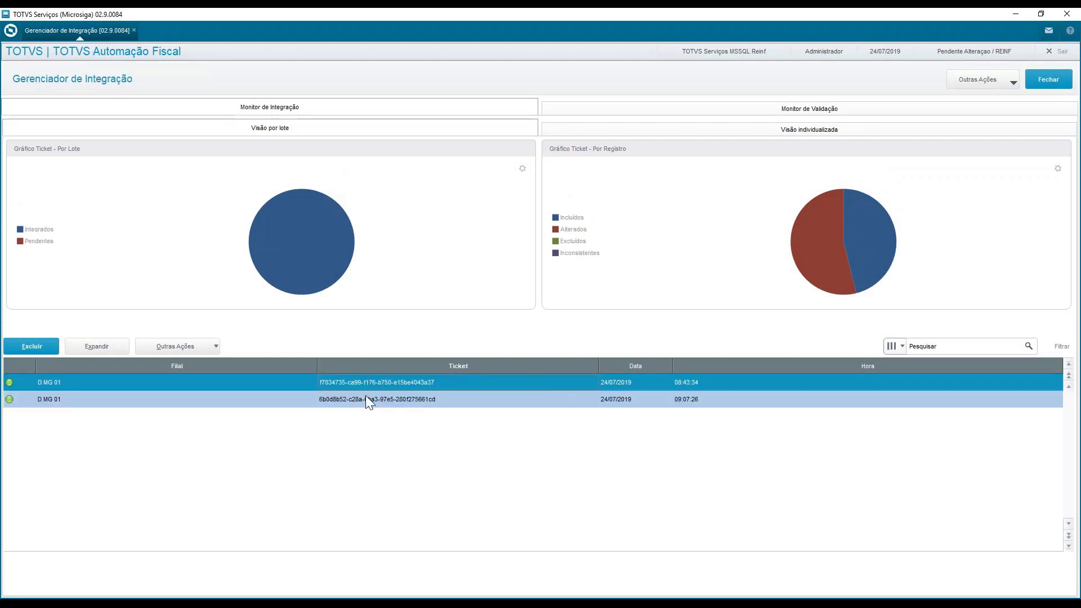
pyautogui.click(365, 399)
pyautogui.click(364, 384)
pyautogui.doubleClick(66, 381)
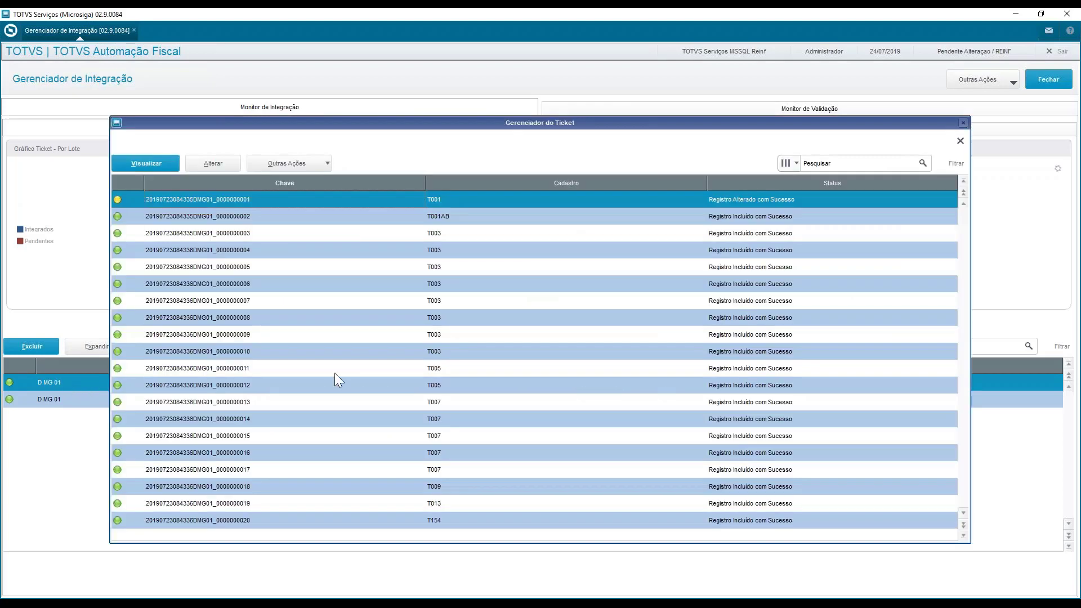
pyautogui.press('Down')
pyautogui.press('Down')
pyautogui.press('Down')
pyautogui.press('Down')
pyautogui.press('Down')
pyautogui.press('Down')
pyautogui.press('Down')
pyautogui.press('Down')
pyautogui.press('Down')
pyautogui.press('Down')
pyautogui.press('Down')
pyautogui.press('Down')
pyautogui.press('Down')
pyautogui.press('Down')
pyautogui.press('Down')
pyautogui.press('Down')
pyautogui.press('Down')
pyautogui.press('Down')
pyautogui.press('Down')
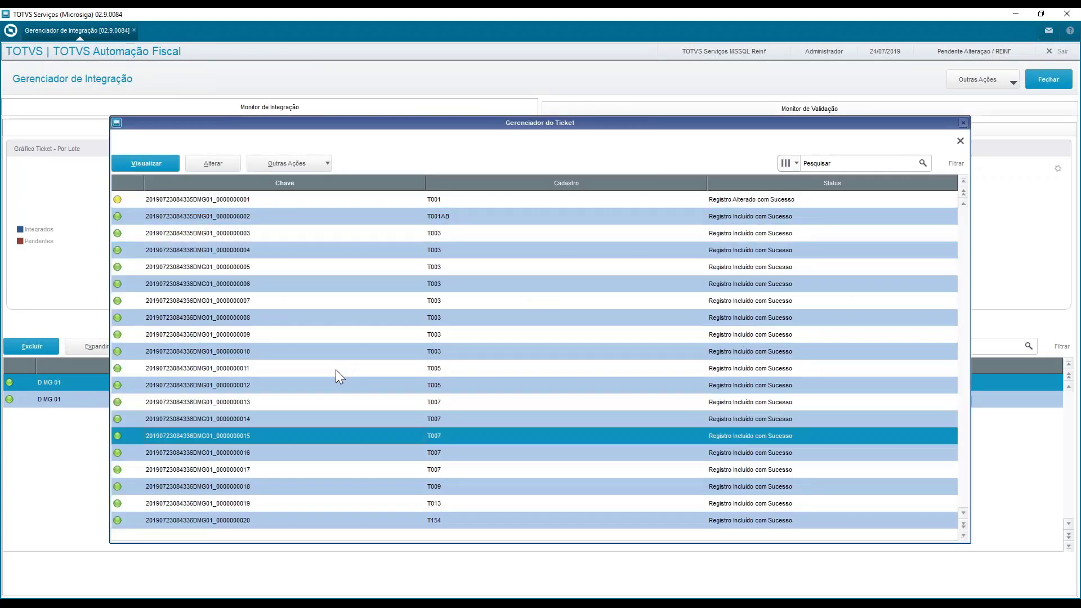
pyautogui.press('Down')
pyautogui.press('Down')
pyautogui.press('Down')
pyautogui.press('Down')
pyautogui.press('Down')
pyautogui.press('Down')
pyautogui.press('Down')
pyautogui.press('Down')
pyautogui.press('Down')
pyautogui.press('Down')
pyautogui.press('Down')
pyautogui.press('Down')
pyautogui.press('Down')
pyautogui.press('Down')
pyautogui.press('Down')
pyautogui.press('Down')
pyautogui.press('Down')
pyautogui.press('Down')
pyautogui.press('Down')
pyautogui.press('Down')
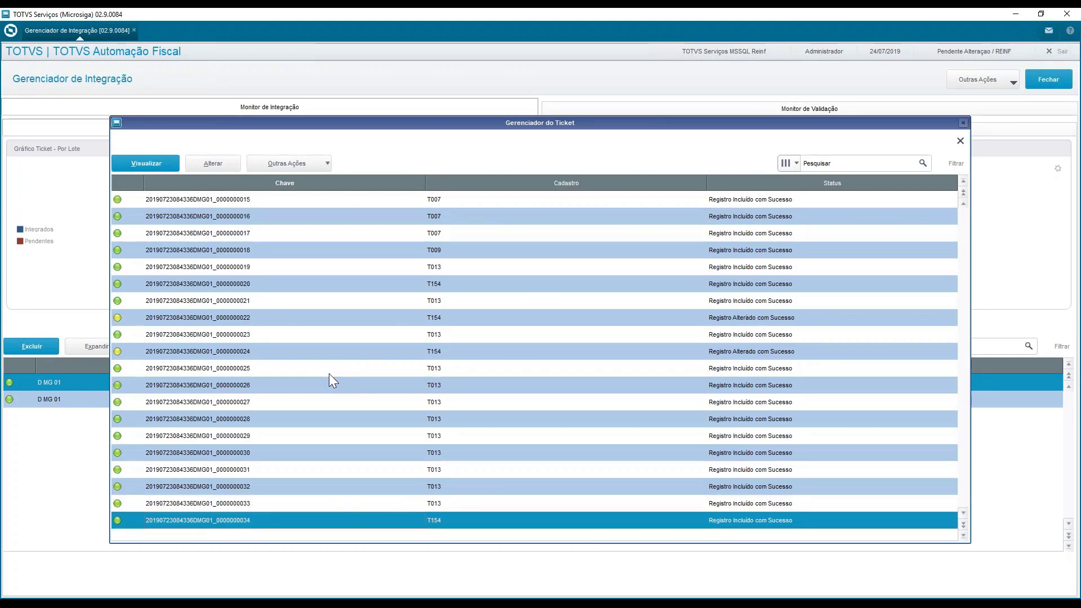
pyautogui.press('Up')
pyautogui.press('Up')
pyautogui.press('Up')
pyautogui.press('Up')
pyautogui.press('Up')
pyautogui.press('Up')
pyautogui.press('Up')
pyautogui.press('Up')
pyautogui.press('Up')
pyautogui.press('Up')
pyautogui.press('Up')
pyautogui.press('Up')
pyautogui.press('Up')
pyautogui.press('Up')
pyautogui.press('Up')
pyautogui.press('Up')
pyautogui.press('Up')
pyautogui.press('Up')
pyautogui.press('Up')
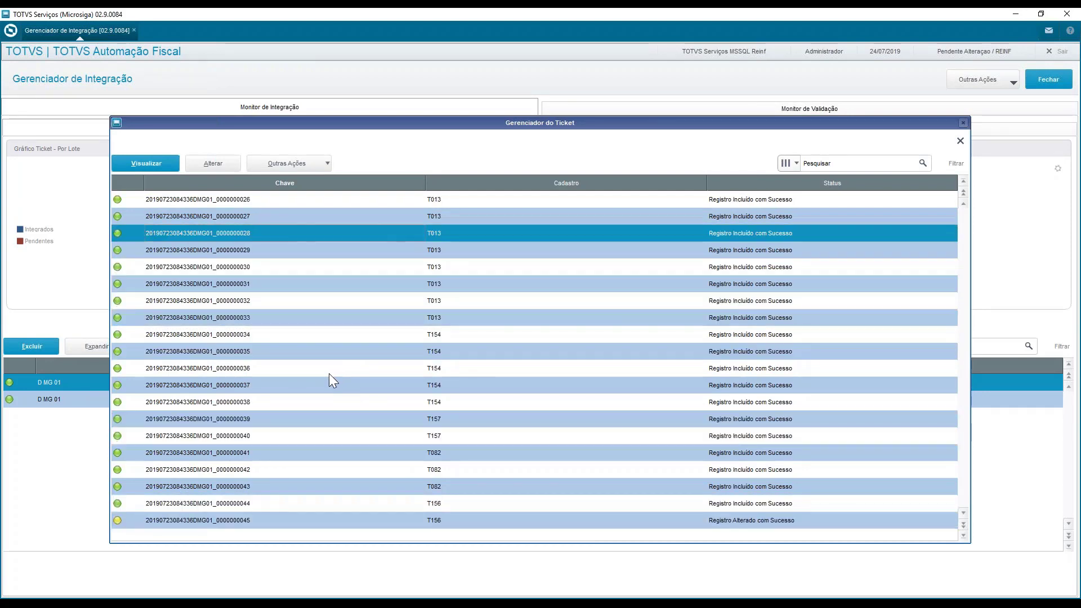
pyautogui.press('Up')
pyautogui.press('Up')
pyautogui.press('Up')
pyautogui.press('Up')
pyautogui.press('Up')
pyautogui.press('Down')
pyautogui.press('Down')
pyautogui.press('Down')
pyautogui.press('Down')
pyautogui.press('Down')
pyautogui.press('Down')
pyautogui.press('Down')
pyautogui.press('Down')
pyautogui.press('Down')
pyautogui.press('Down')
pyautogui.press('Down')
pyautogui.press('Down')
pyautogui.press('Down')
pyautogui.press('Down')
pyautogui.press('Down')
pyautogui.press('Down')
pyautogui.press('Down')
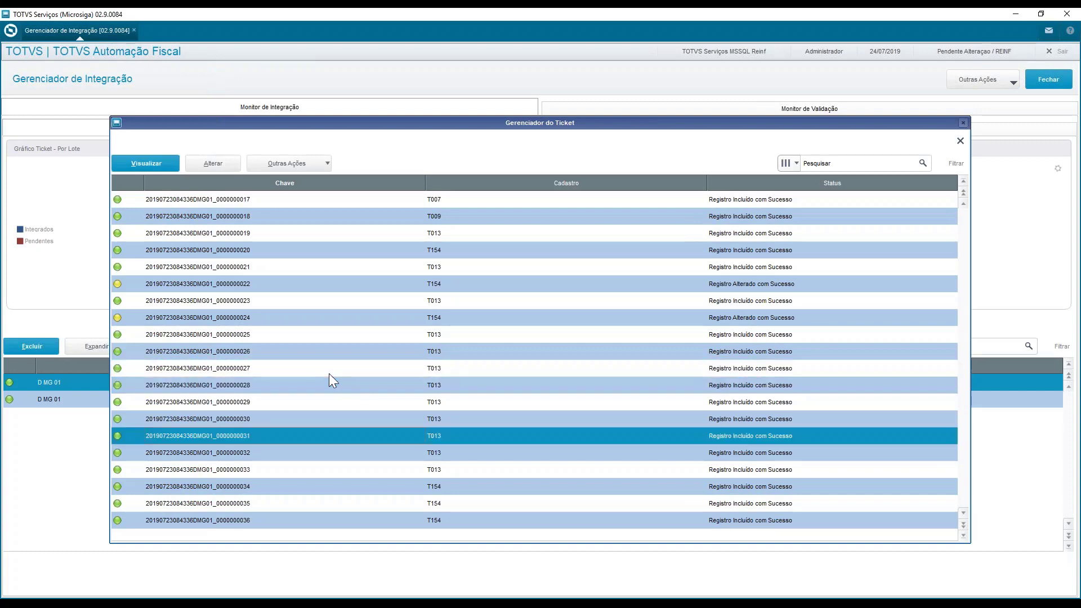
pyautogui.press('Down')
pyautogui.press('Down')
pyautogui.press('Down')
pyautogui.press('Down')
pyautogui.press('Down')
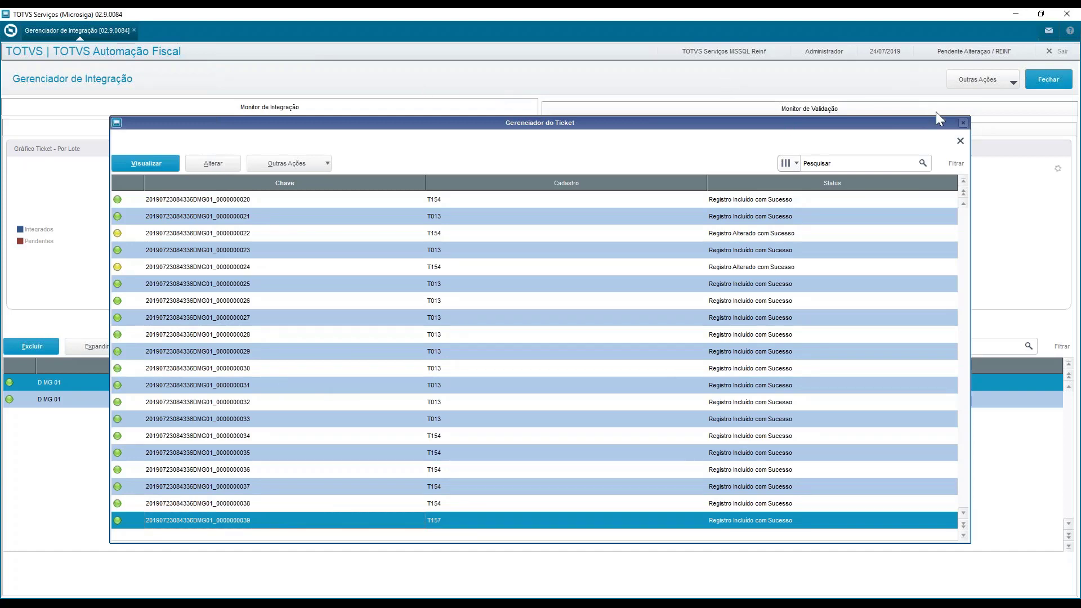
pyautogui.click(962, 122)
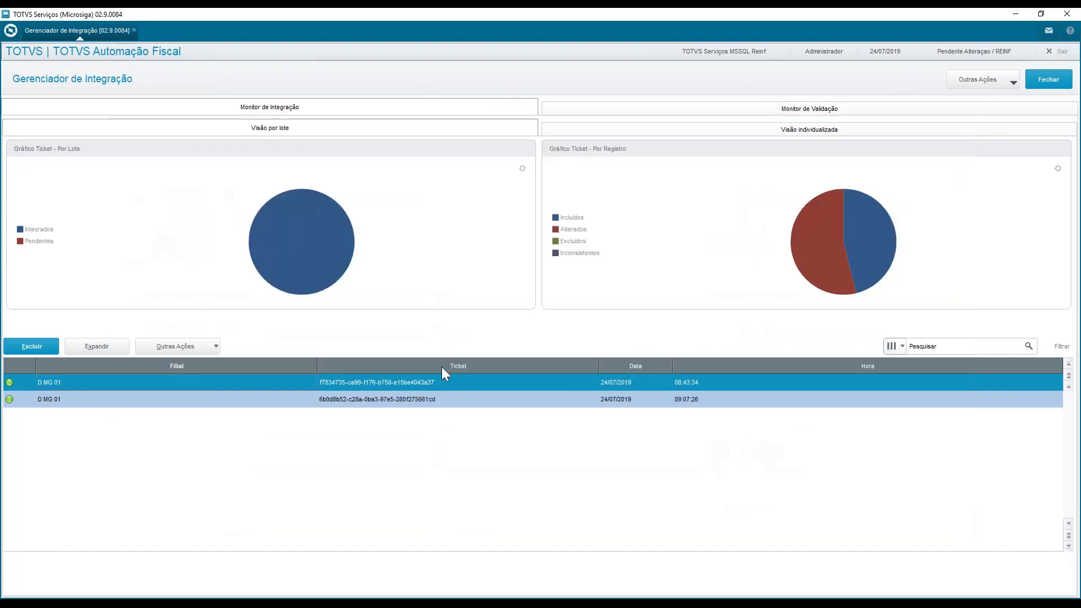
# Open the 09:07:26 integration ticket and examine the status of its records
pyautogui.click(401, 405)
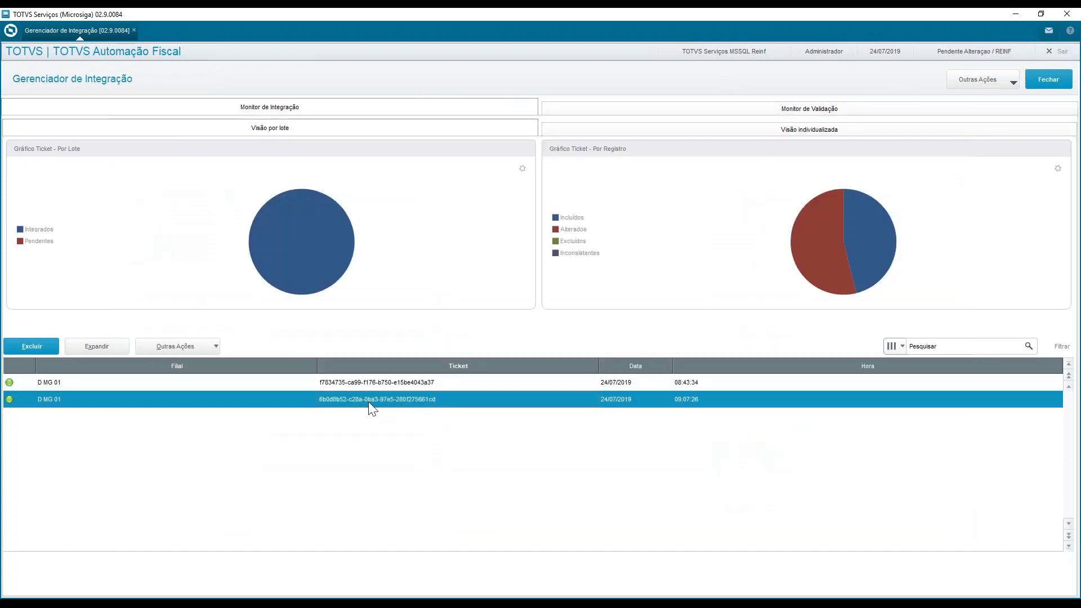
pyautogui.doubleClick(189, 403)
pyautogui.click(291, 402)
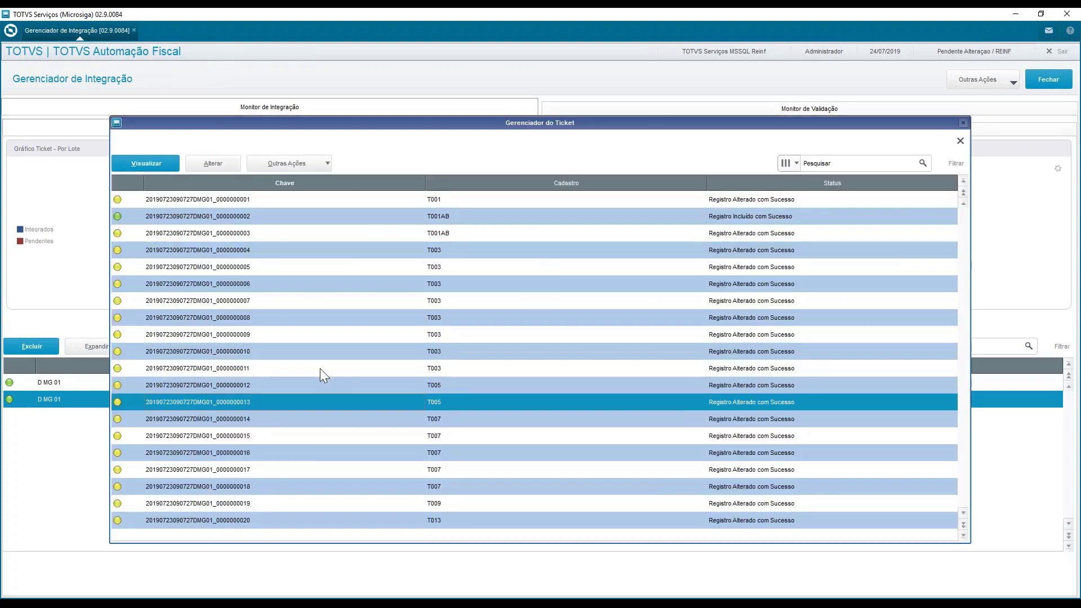
pyautogui.scroll(-10, 320, 369)
pyautogui.scroll(1, 268, 356)
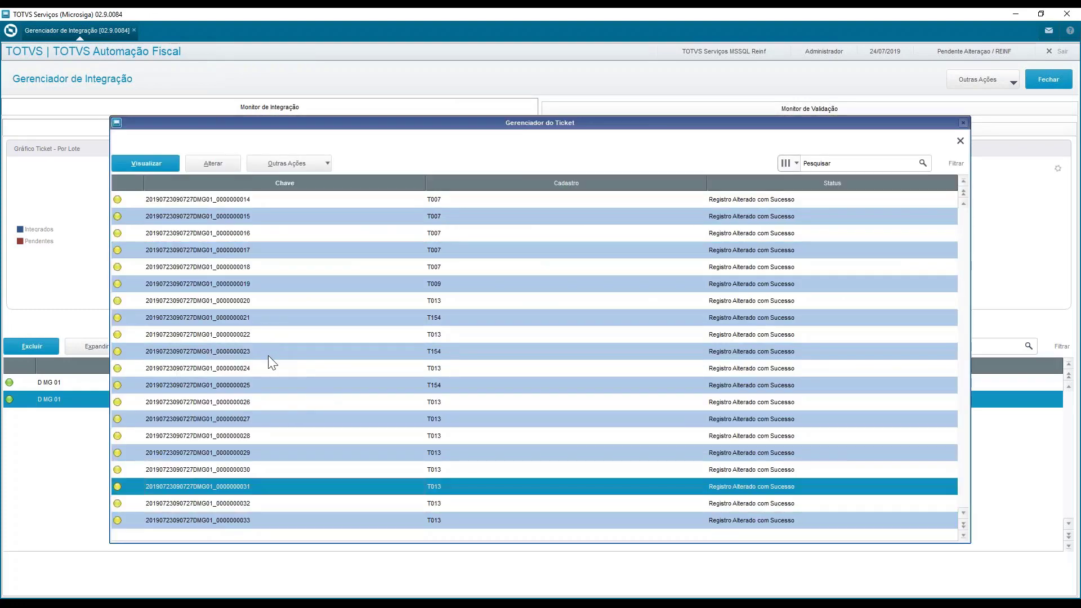
pyautogui.scroll(5, 268, 356)
pyautogui.scroll(-3, 265, 358)
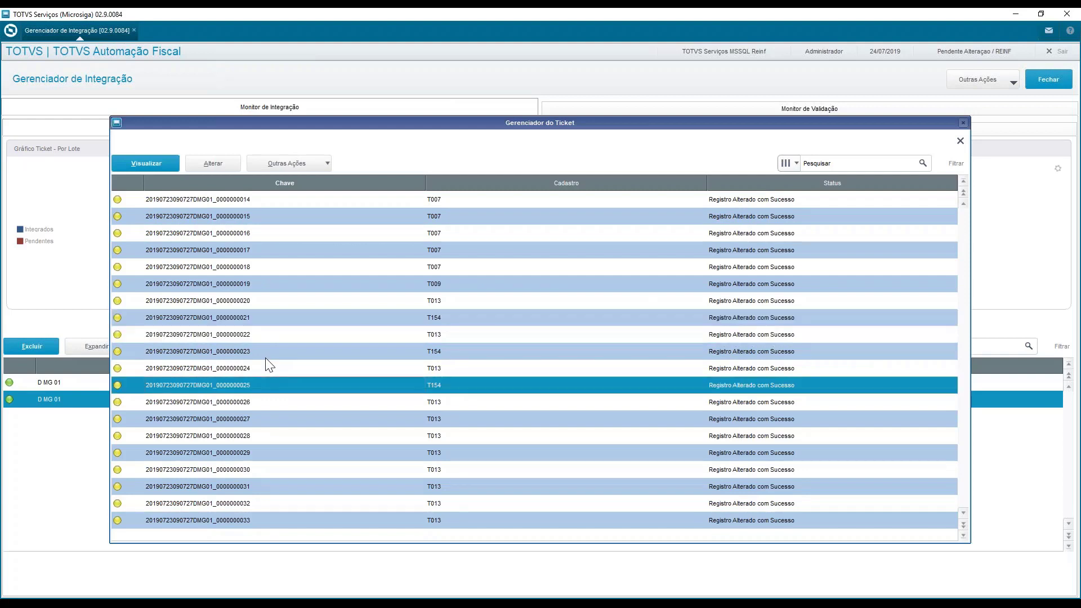
# View the T013 record ending in 22 and check the document's cover and participant data
pyautogui.scroll(3, 267, 360)
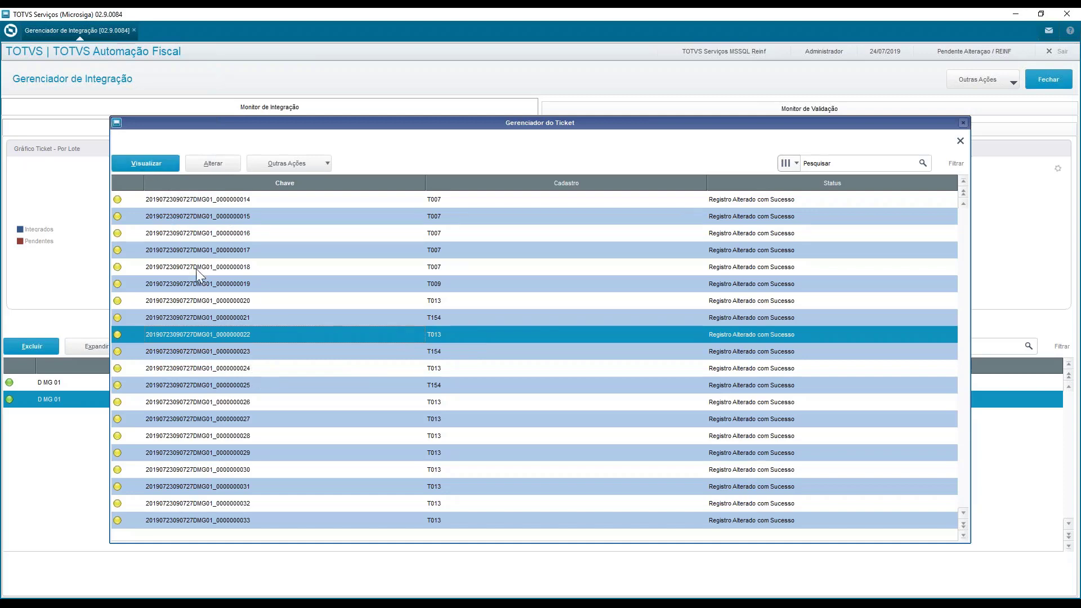
pyautogui.click(148, 163)
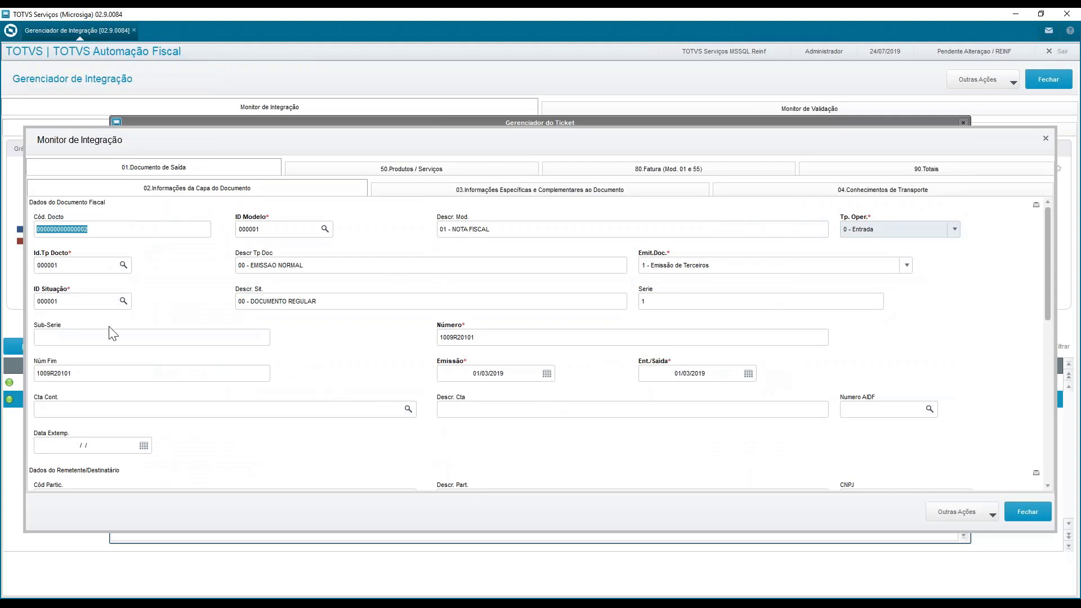
pyautogui.scroll(-3, 322, 342)
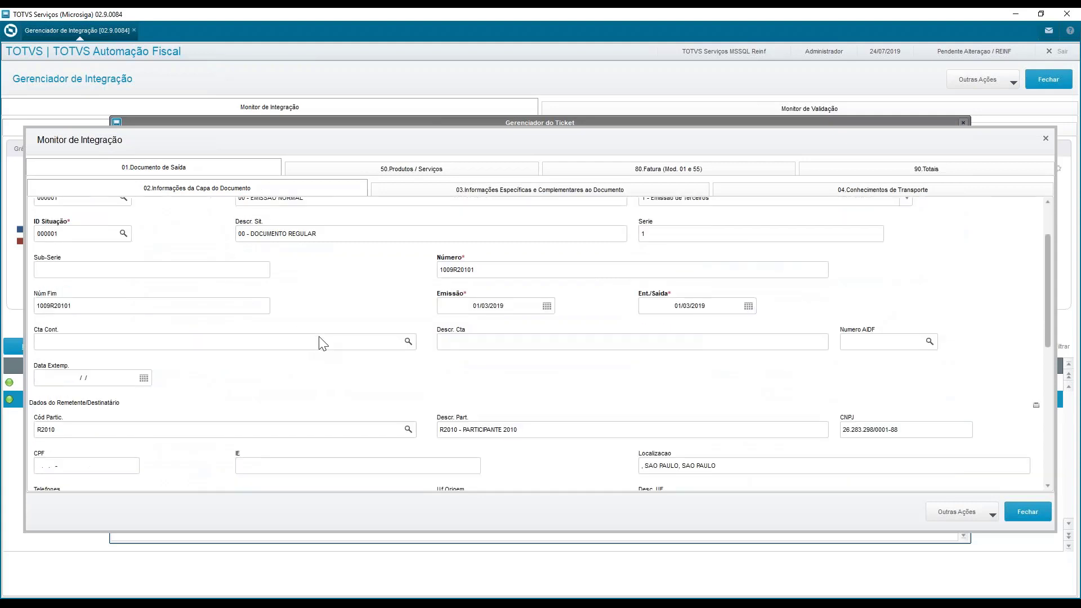
pyautogui.scroll(2, 322, 337)
# Examine the document's product item fields, including the service type, and its Previdência tax entry, and close the record
pyautogui.click(412, 167)
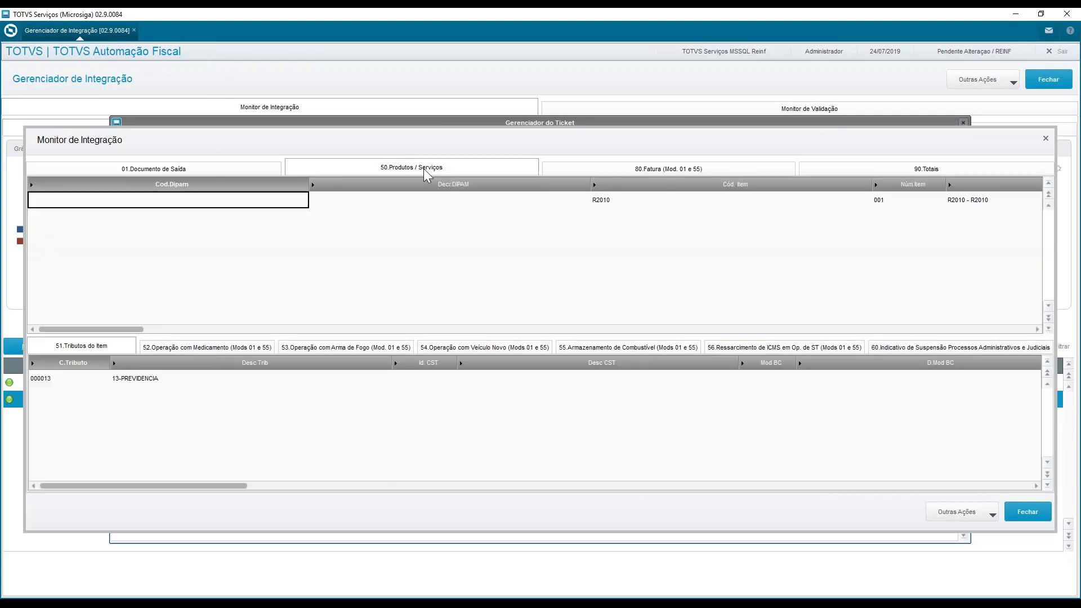
pyautogui.press('Right')
pyautogui.press('Right')
pyautogui.press('Right')
pyautogui.press('Right')
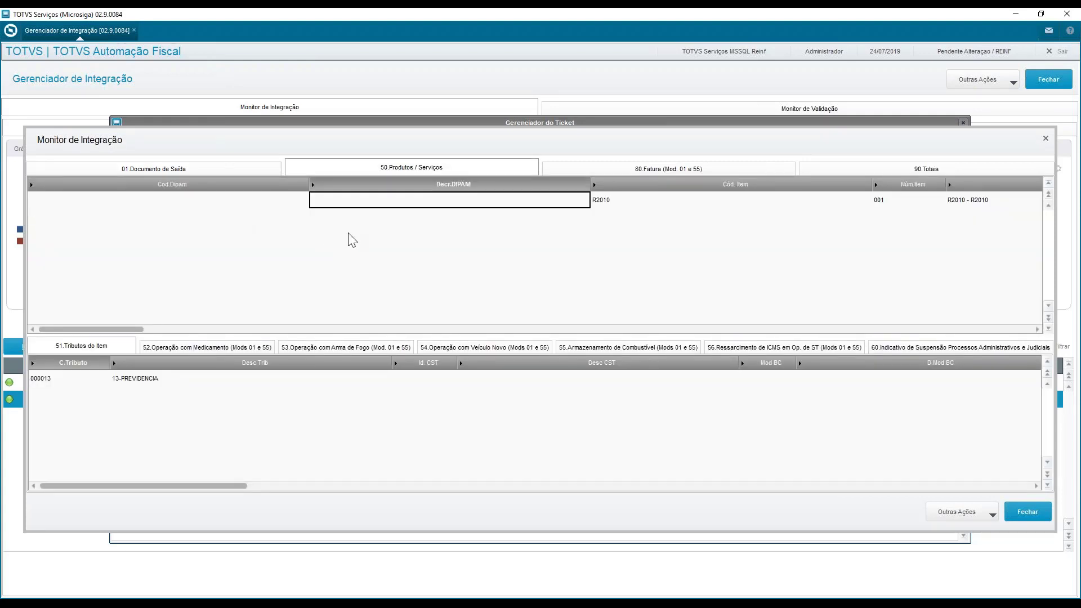
pyautogui.press('Right')
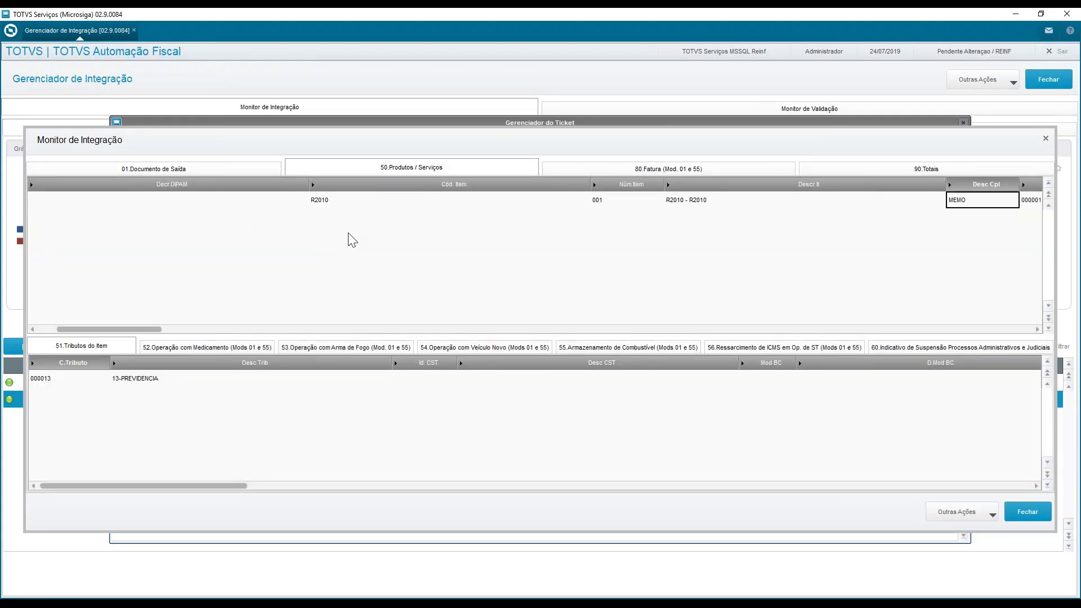
pyautogui.press('Left')
pyautogui.press('Left')
pyautogui.press('Right')
pyautogui.press('Right')
pyautogui.press('Right')
pyautogui.press('Right')
pyautogui.press('Right')
pyautogui.press('Right')
pyautogui.press('Right')
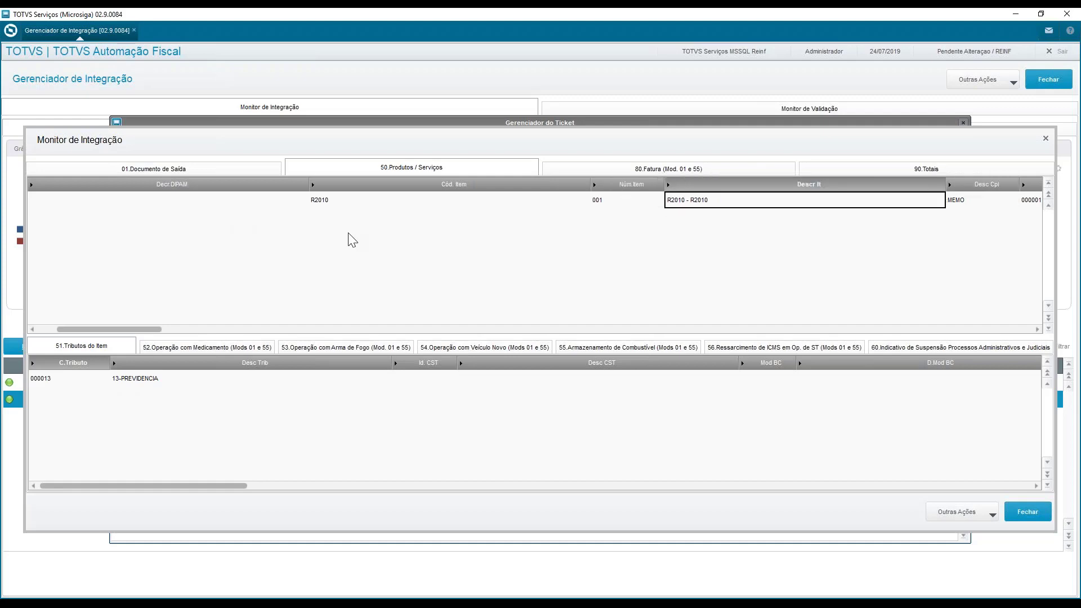
pyautogui.press('Right')
pyautogui.press('Right')
pyautogui.press('Right')
pyautogui.press('Right')
pyautogui.press('Right')
pyautogui.press('Right')
pyautogui.press('Right')
pyautogui.press('Right')
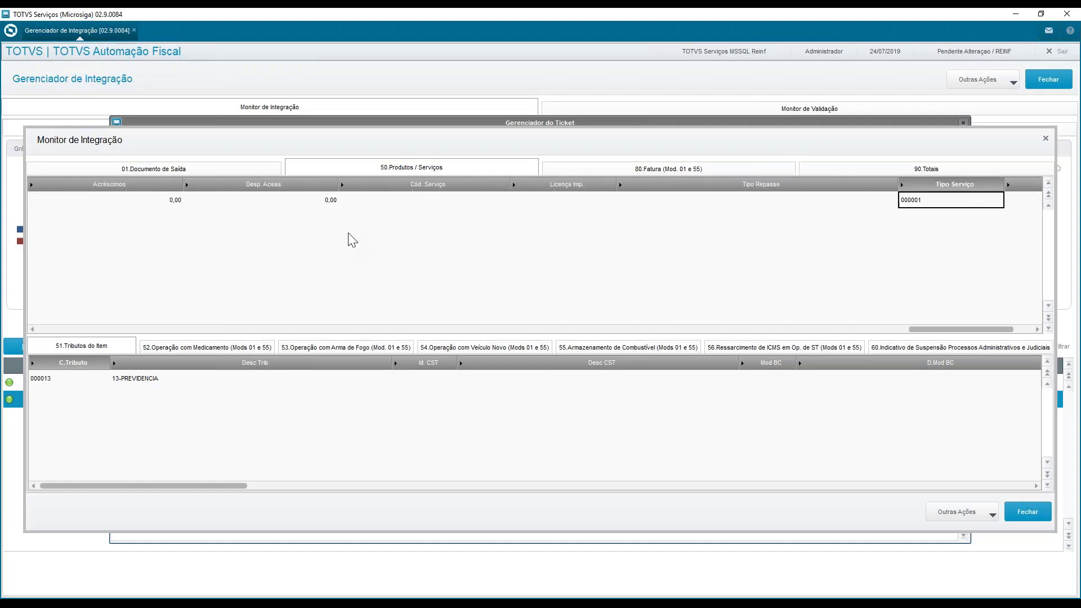
pyautogui.press('Left')
pyautogui.press('Left')
pyautogui.press('Left')
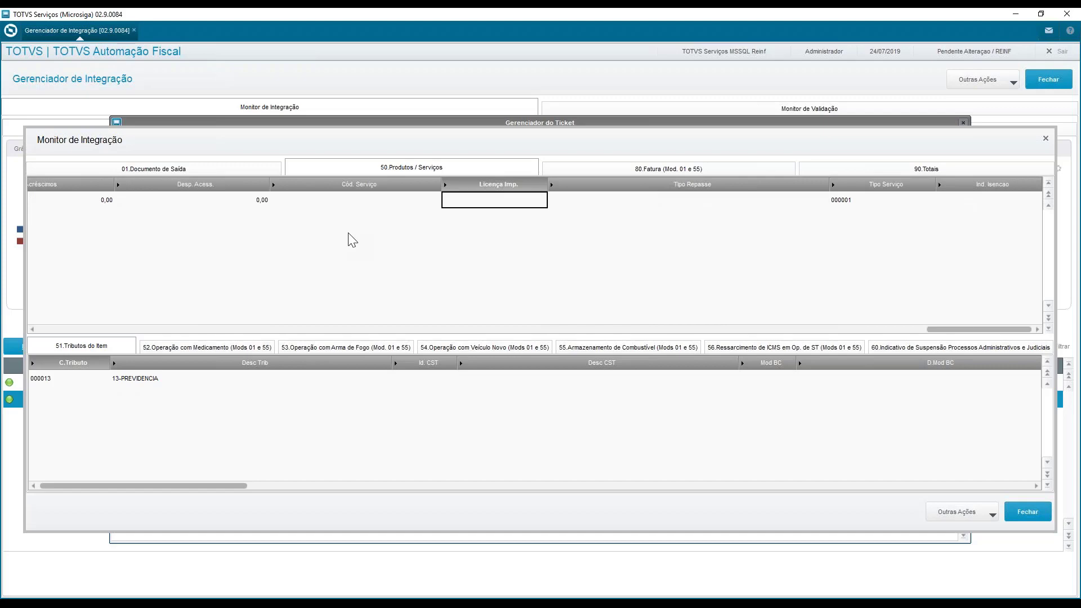
pyautogui.press('Left')
pyautogui.press('Left')
pyautogui.press('Left')
pyautogui.press('Left')
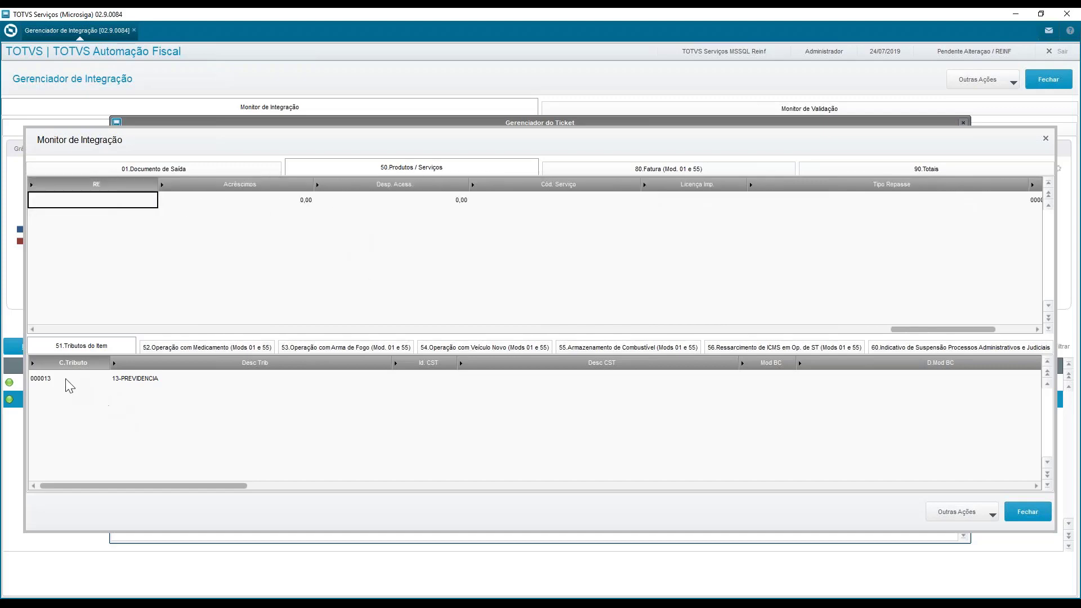
pyautogui.click(67, 379)
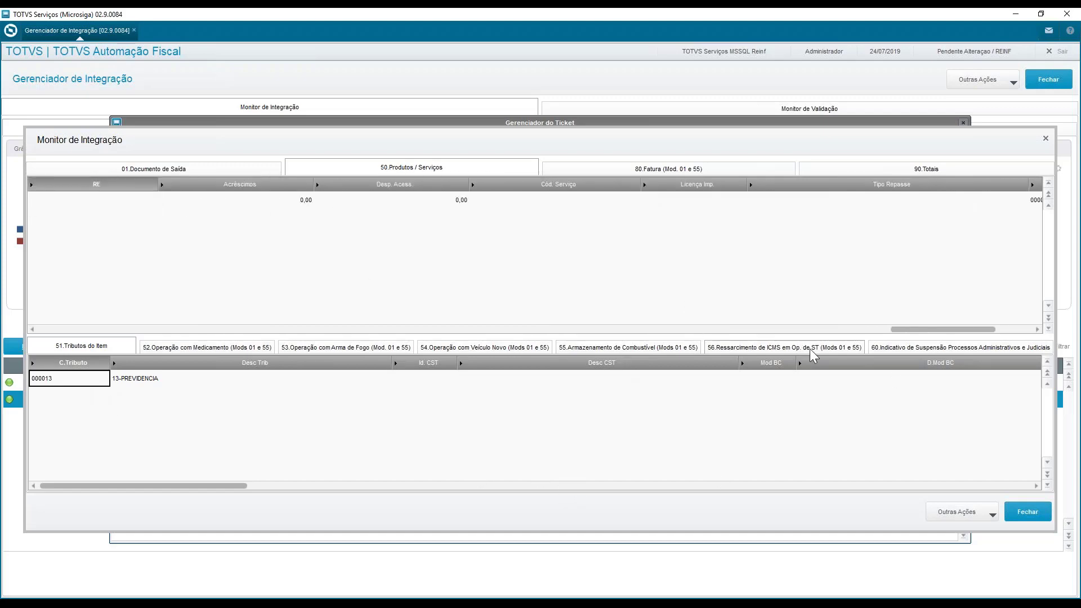
pyautogui.click(1028, 512)
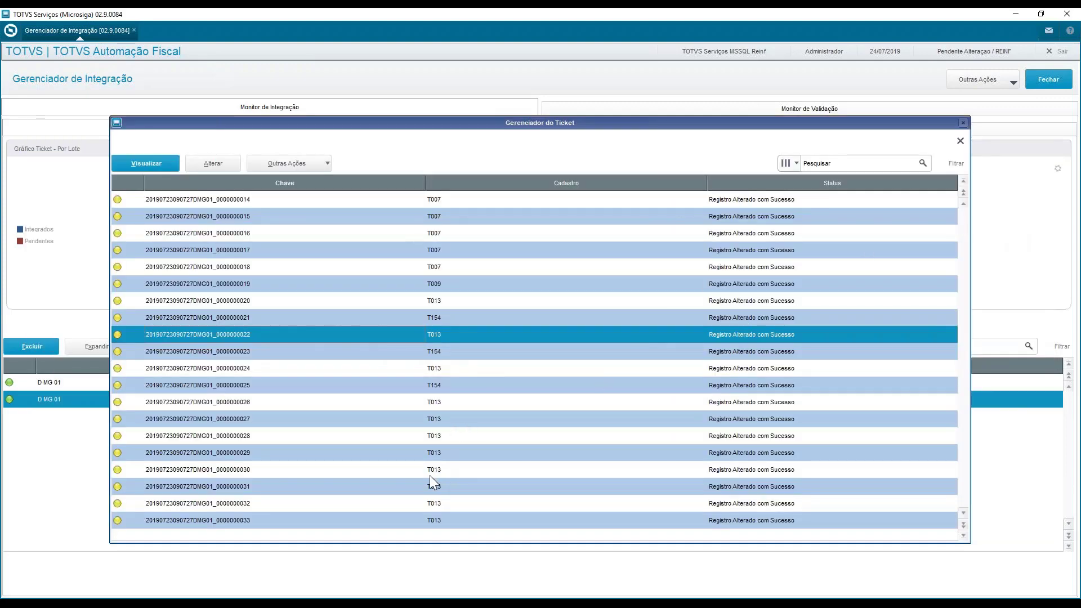
# Close the 09:07:26 ticket's record list and leave the Gerenciador de Integração
pyautogui.click(429, 250)
pyautogui.click(423, 217)
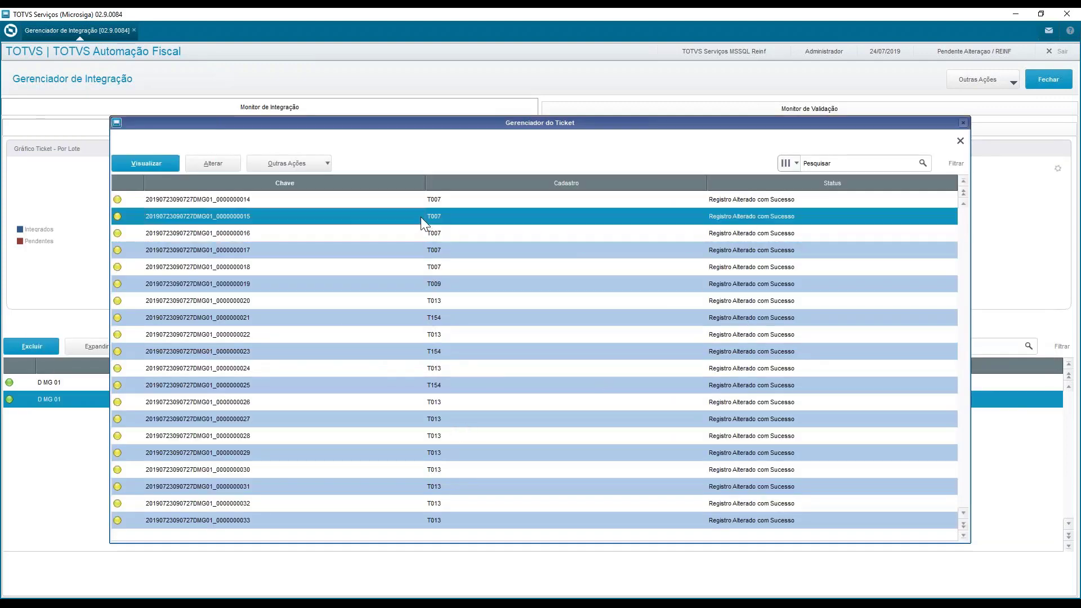
pyautogui.click(963, 123)
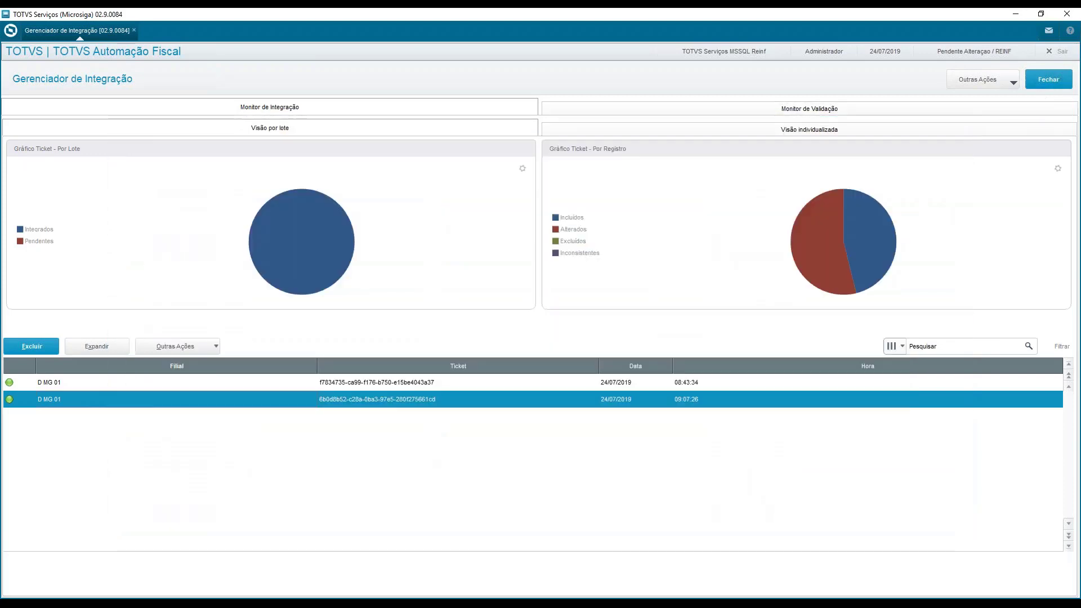
pyautogui.click(1048, 79)
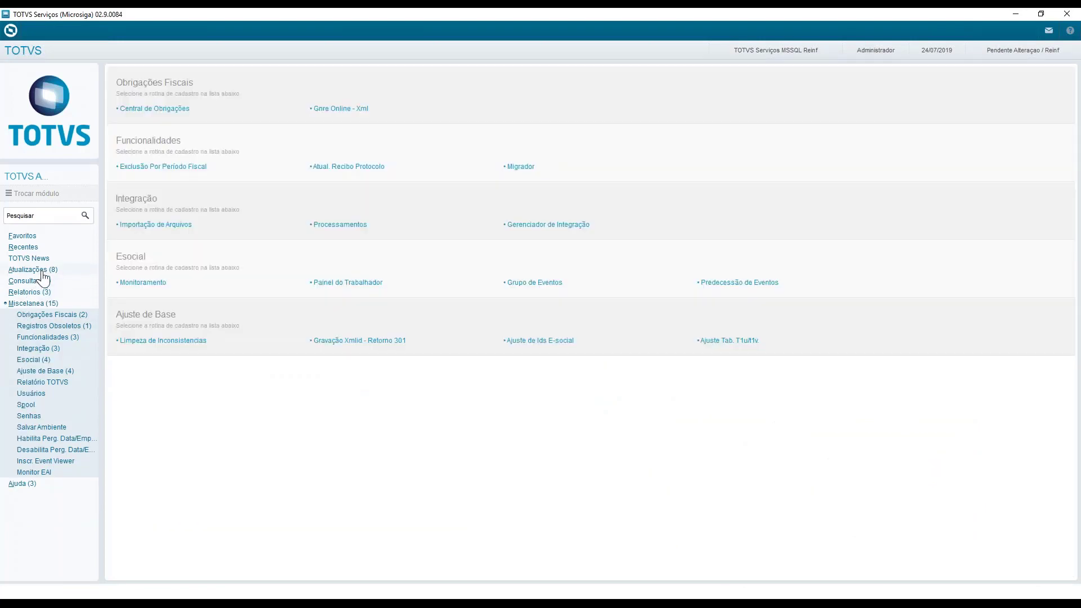
# Open the Apuração dos Eventos routine for the REINF events
pyautogui.click(35, 271)
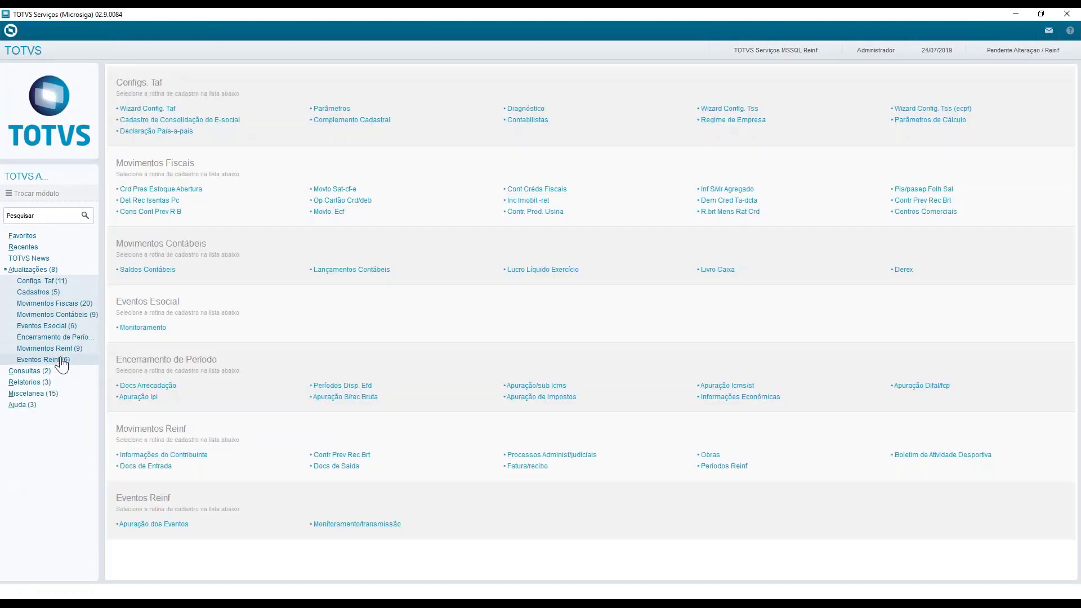
pyautogui.click(56, 360)
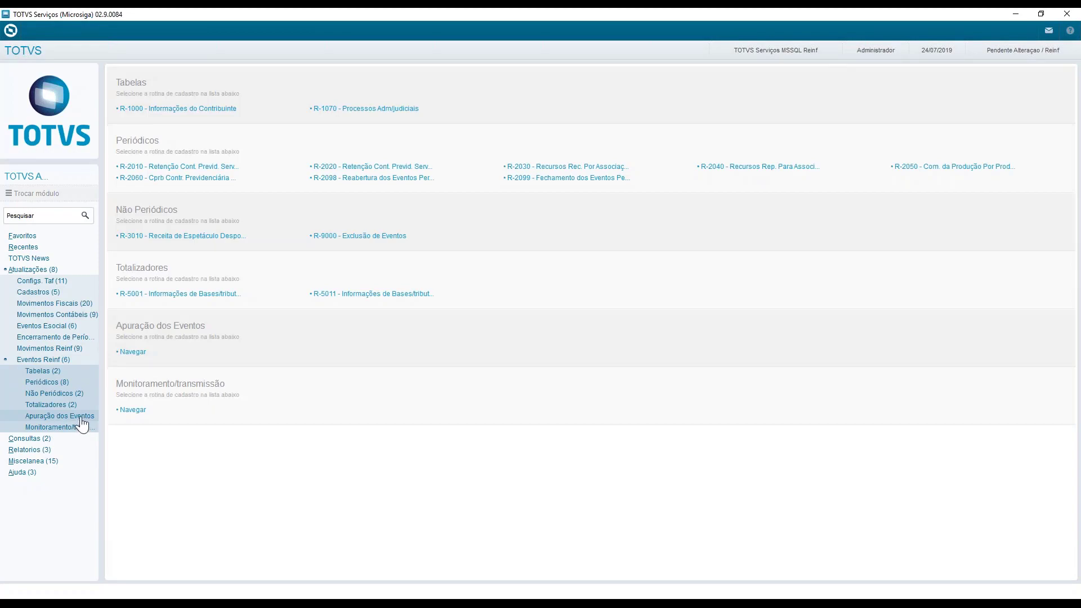
pyautogui.click(82, 421)
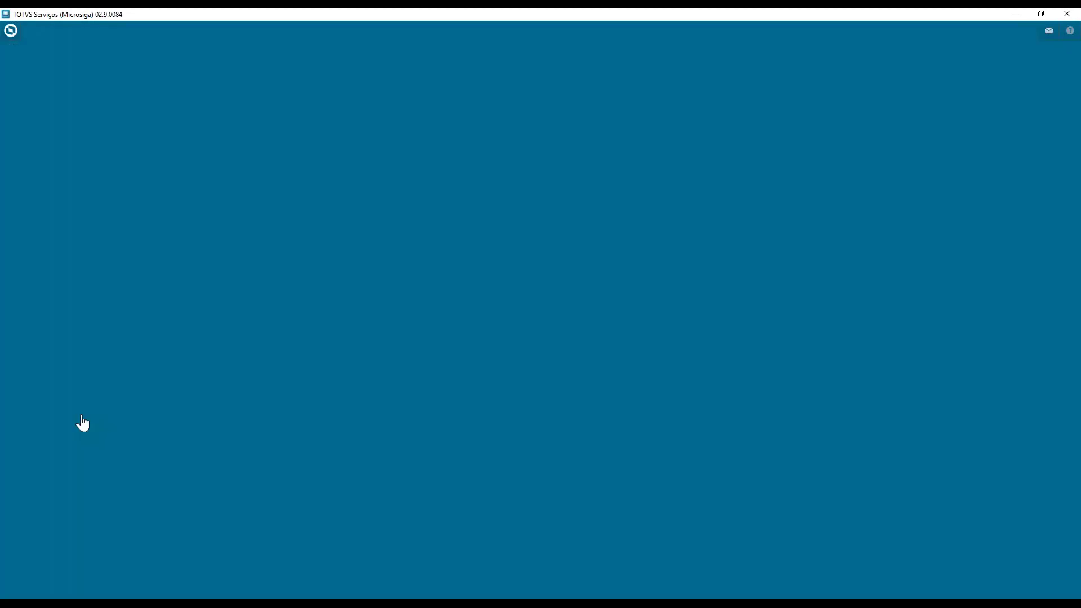
pyautogui.click(619, 427)
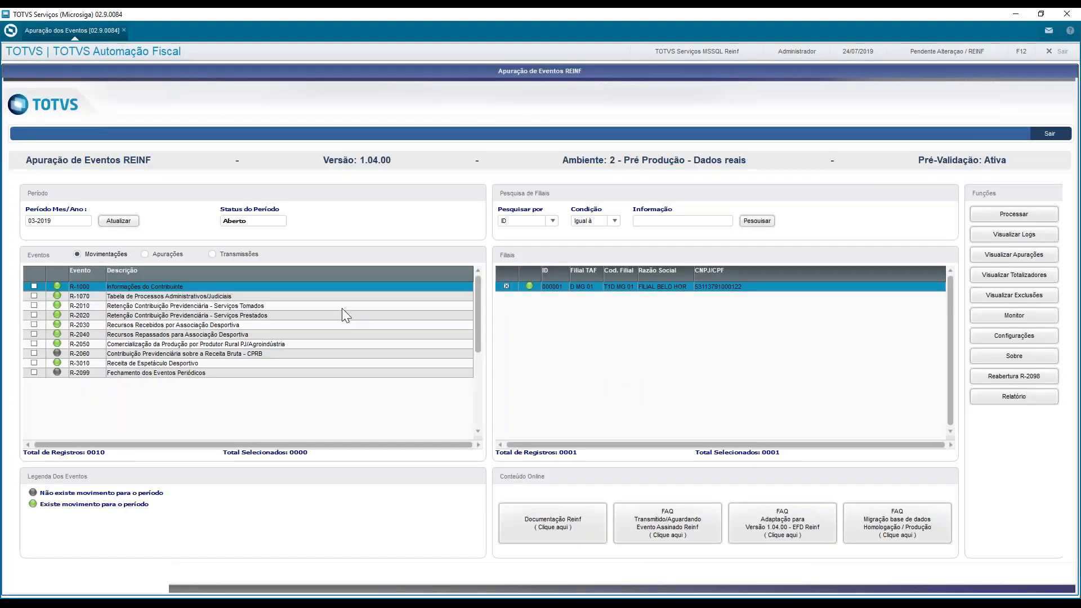
# Check the REINF events' Movimentações status for period 03-2019, comparing briefly with the Apurações view
pyautogui.click(61, 220)
pyautogui.click(147, 253)
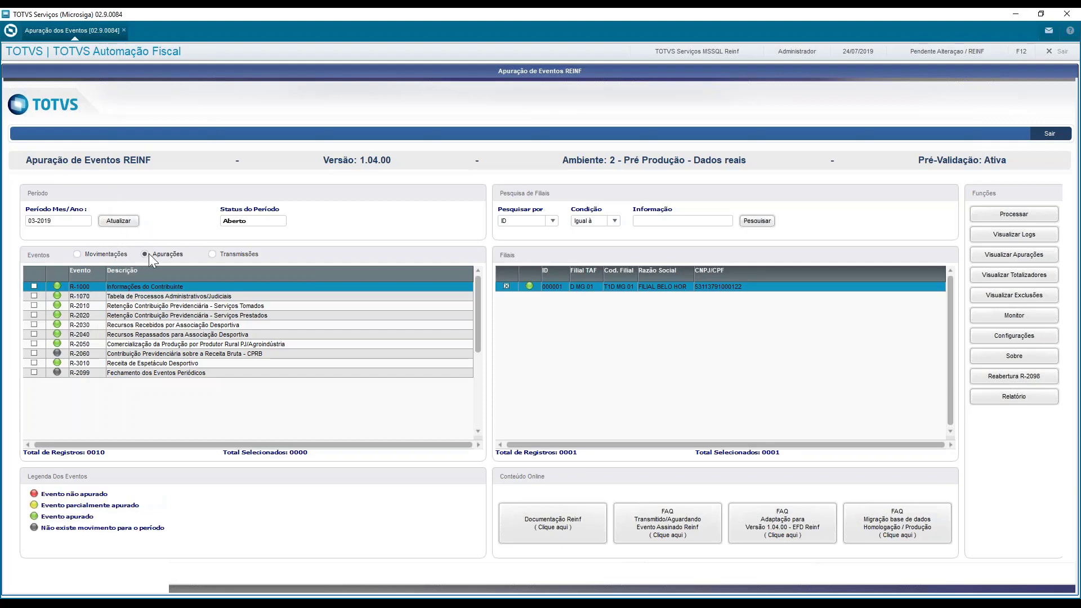
pyautogui.click(112, 254)
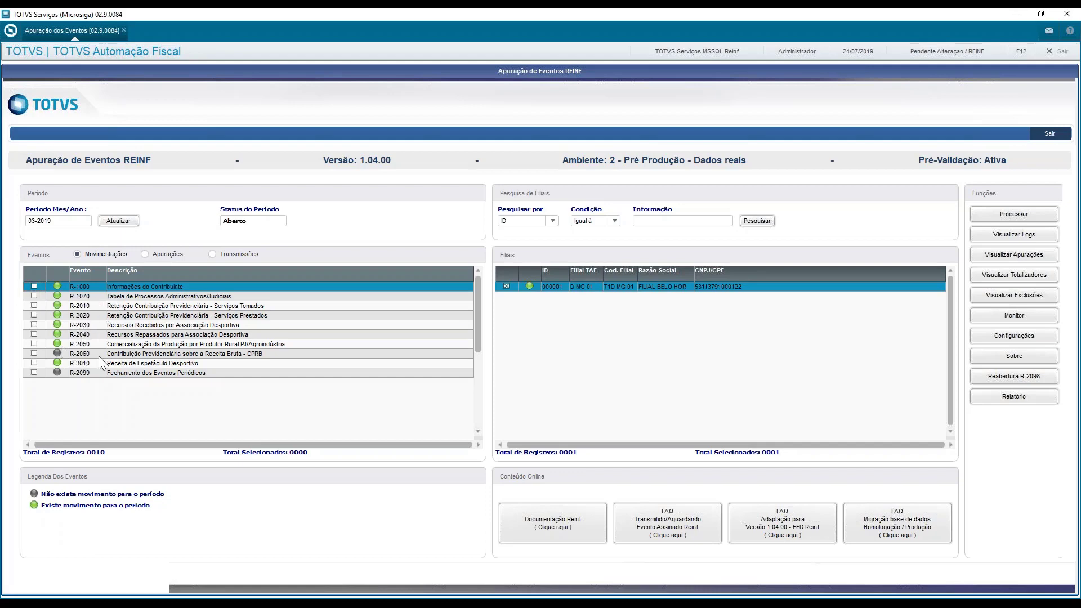
pyautogui.click(88, 296)
pyautogui.click(86, 306)
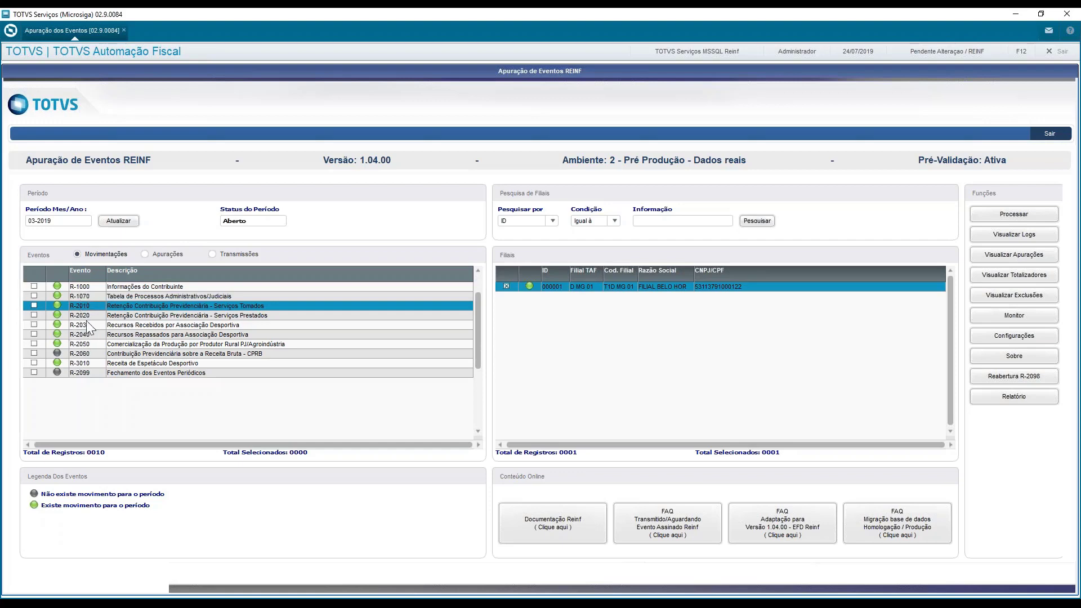
pyautogui.click(87, 352)
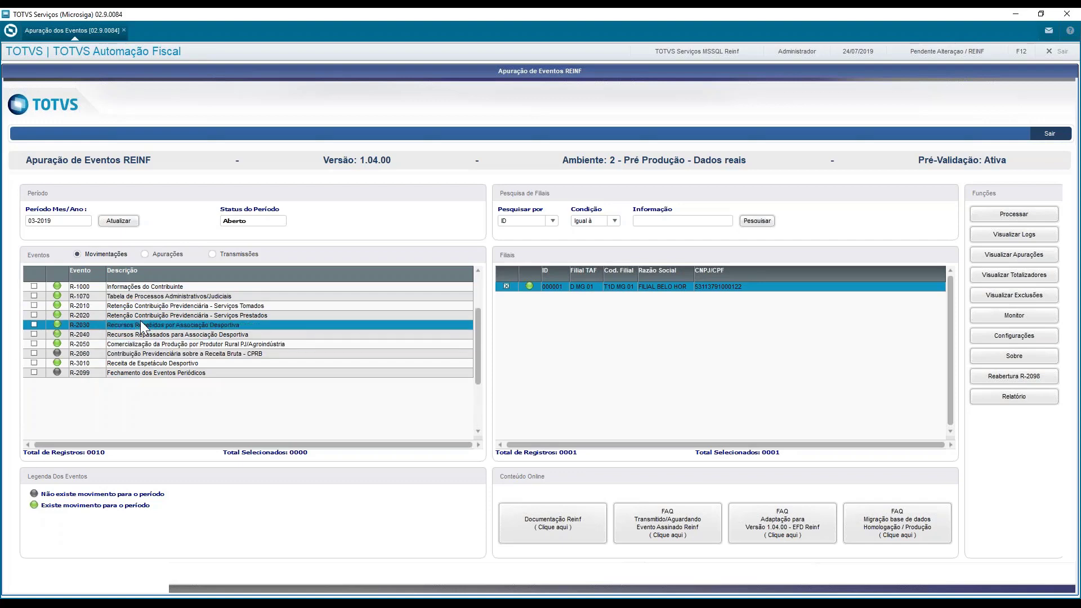
# Show the Apurações view and examine each REINF event's assessment status against the legend, especially R-1000 to R-2020
pyautogui.click(172, 253)
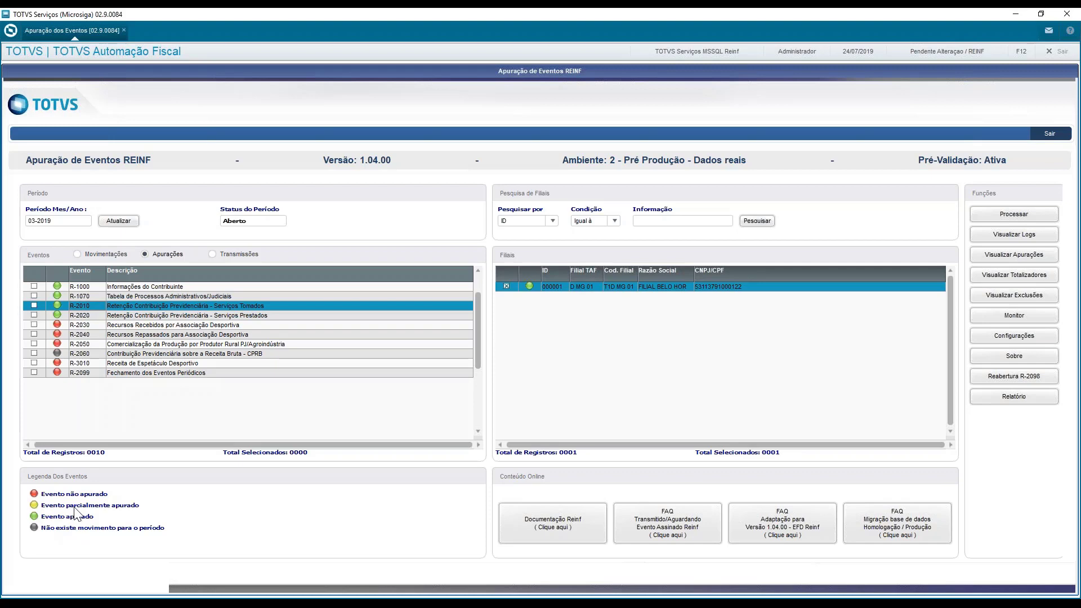
pyautogui.click(145, 354)
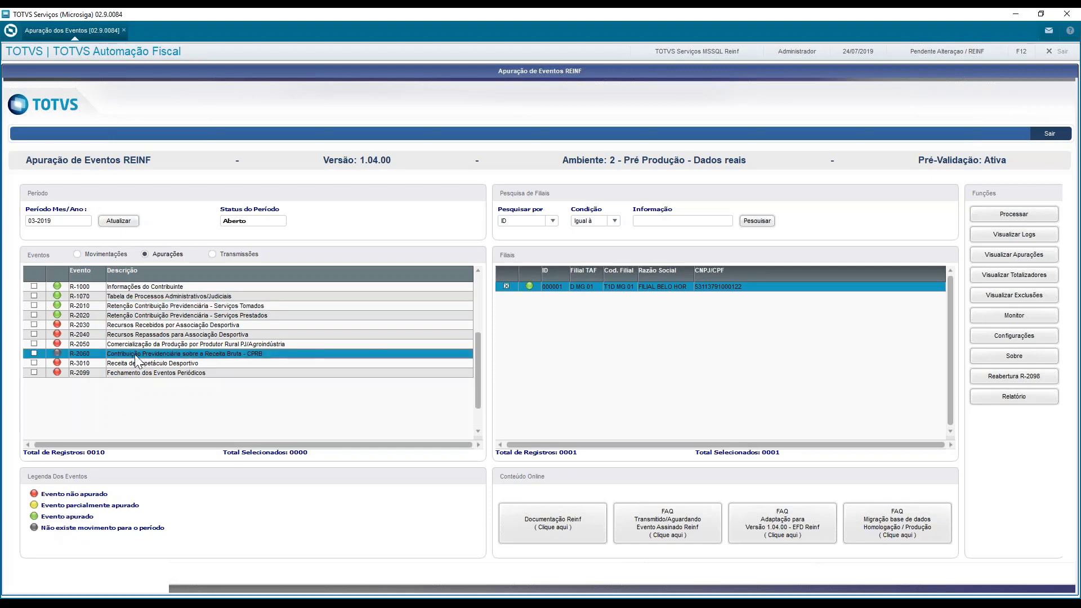
pyautogui.click(92, 288)
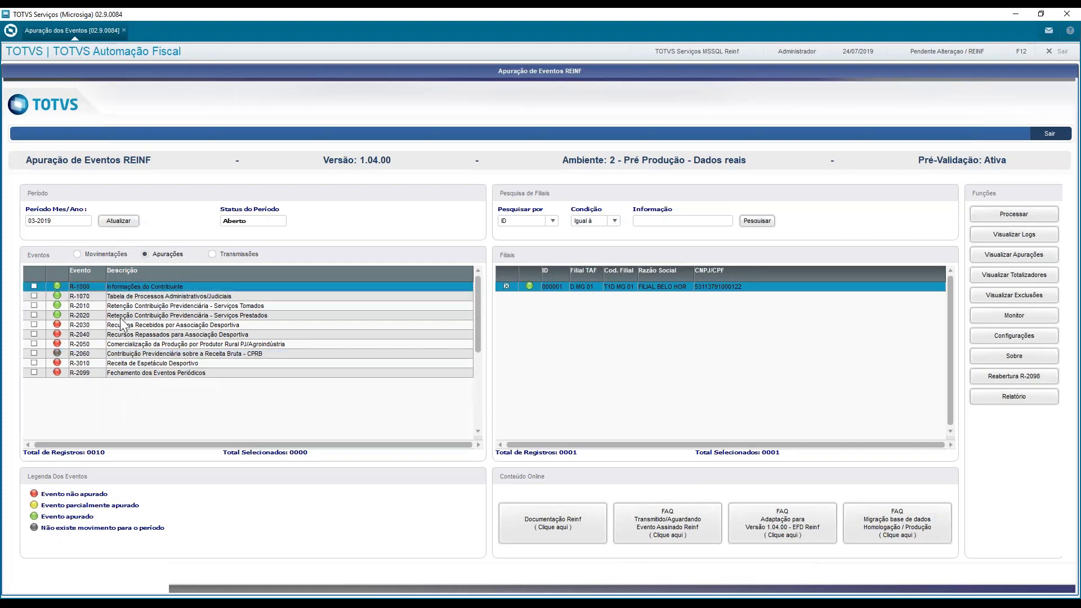
pyautogui.press('Down')
pyautogui.press('Down')
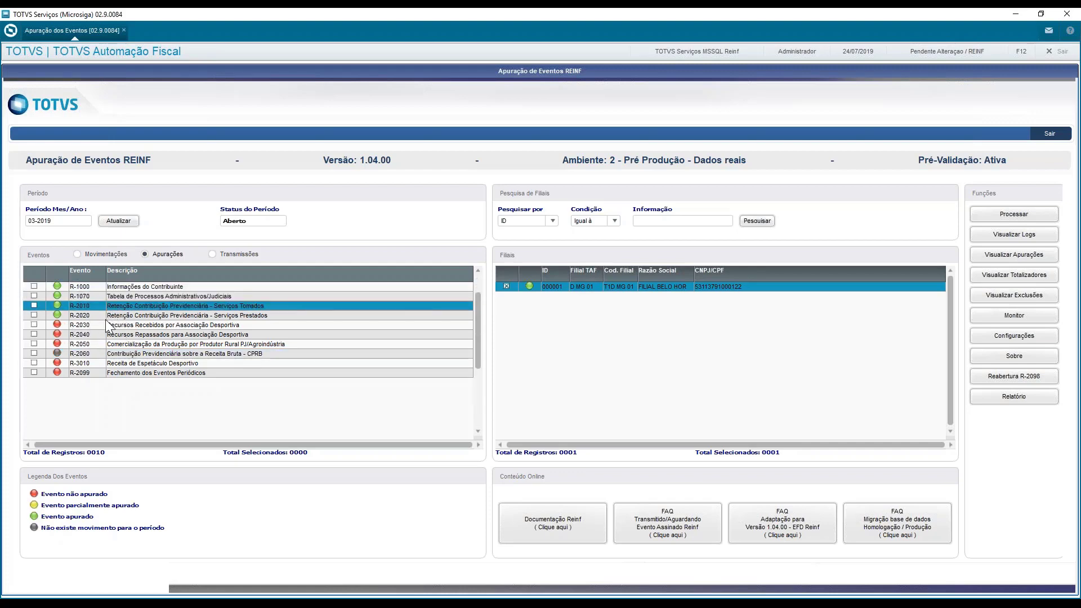
pyautogui.press('Down')
pyautogui.click(85, 289)
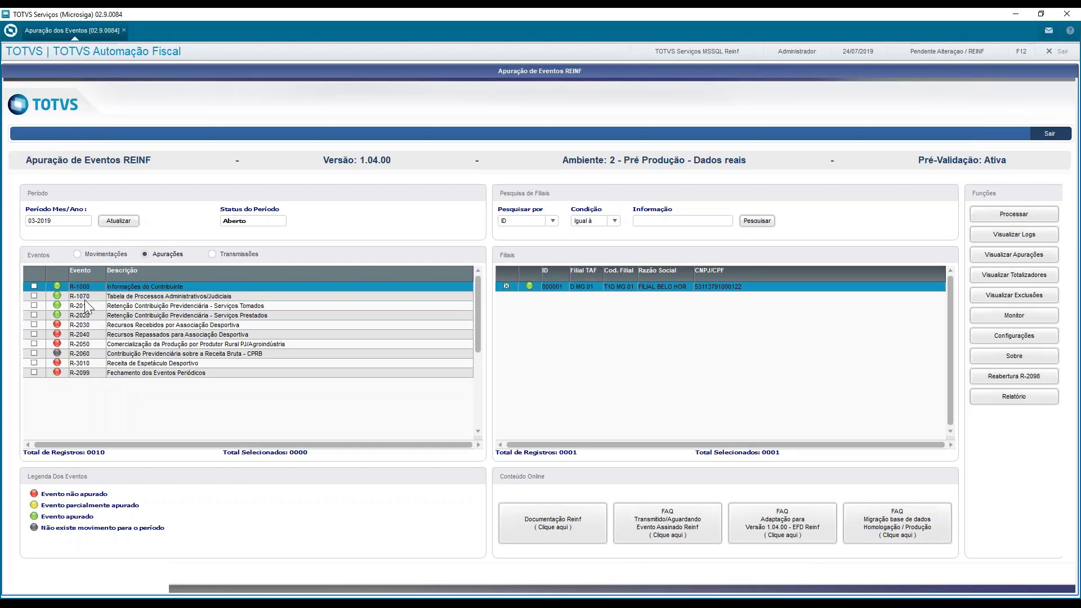
pyautogui.press('Down')
pyautogui.click(88, 306)
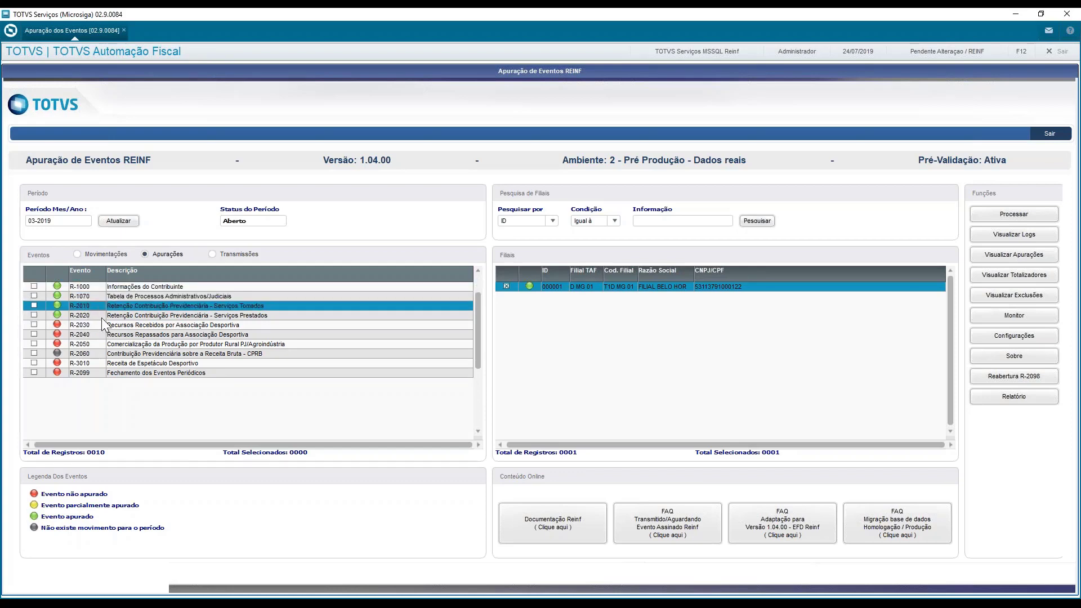
pyautogui.click(101, 316)
pyautogui.click(104, 287)
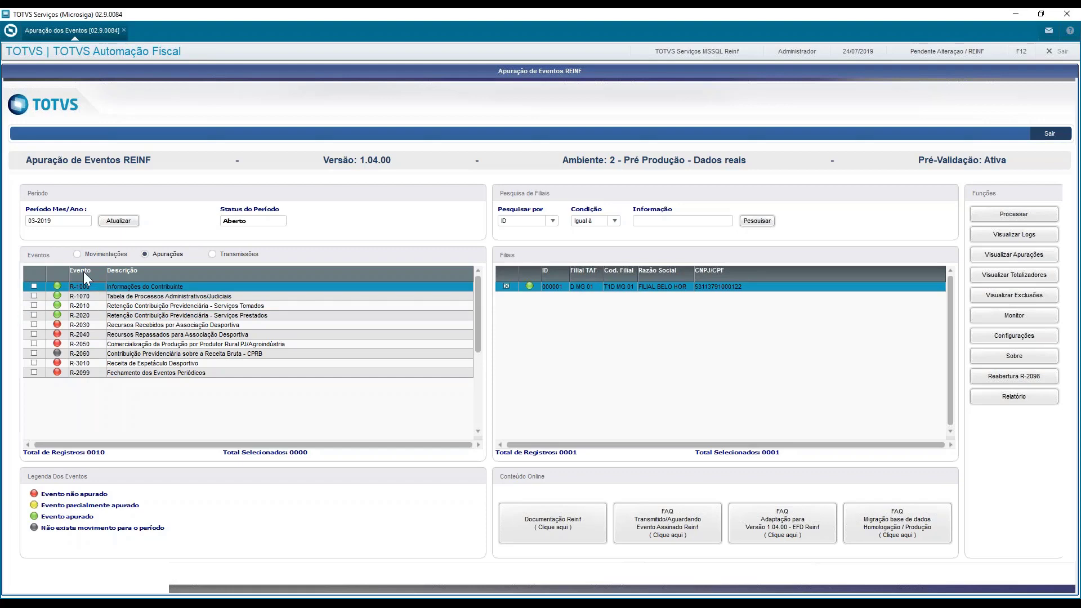
pyautogui.click(35, 296)
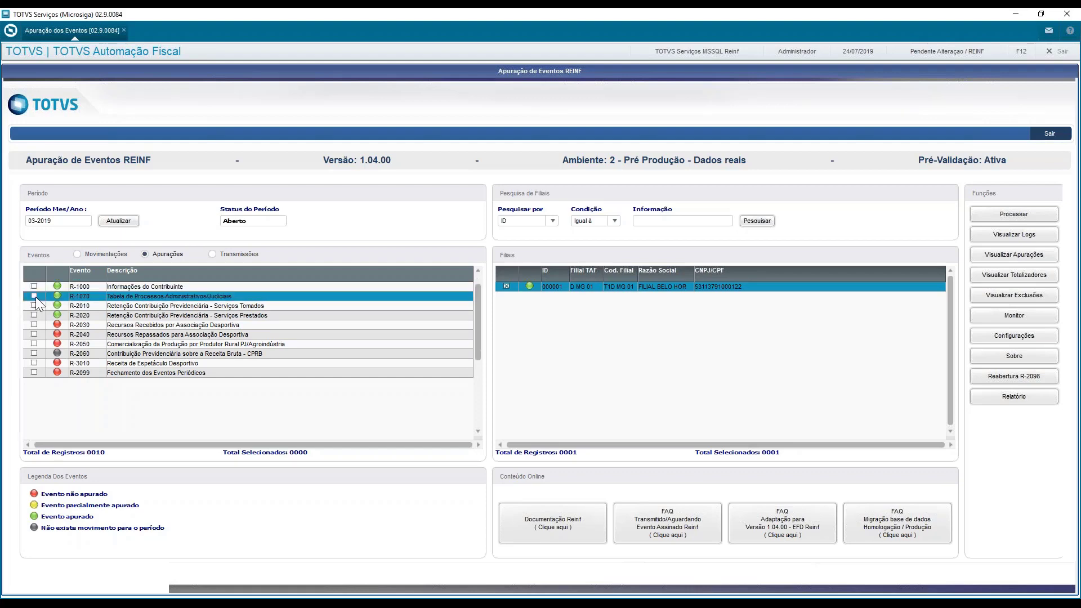
pyautogui.click(79, 307)
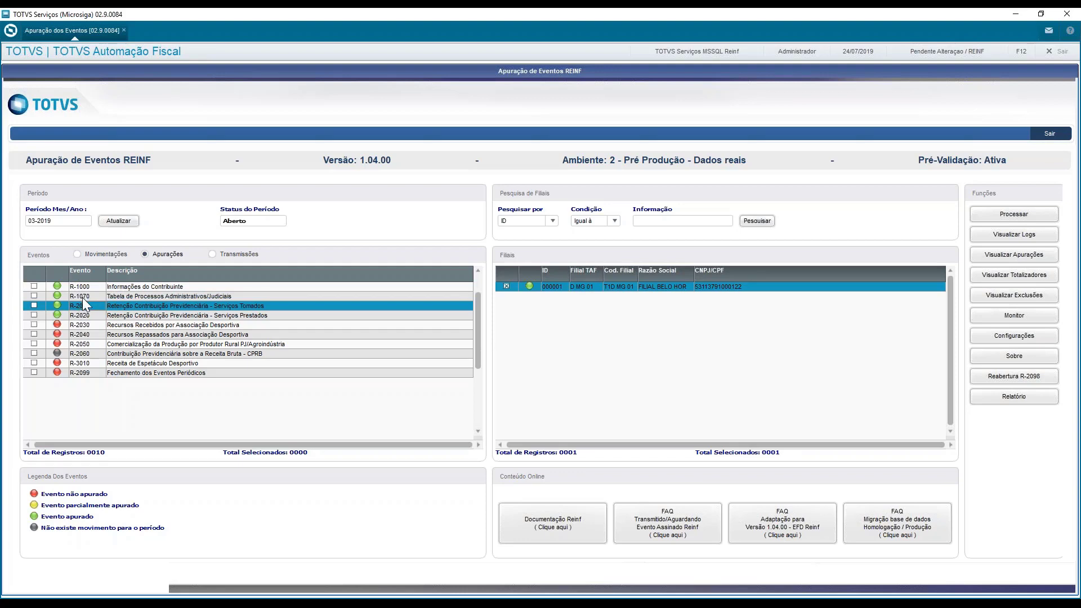
pyautogui.click(83, 297)
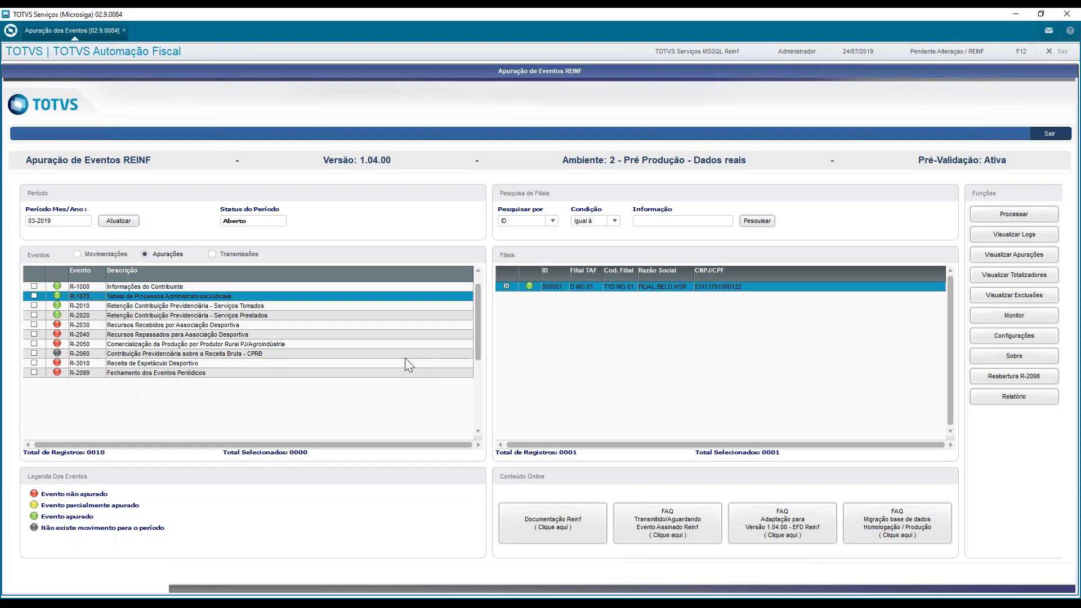
# Set the MV_TAFRVLD parameter in the REINF settings to N-Não and apply it to the routines already running
pyautogui.click(1011, 340)
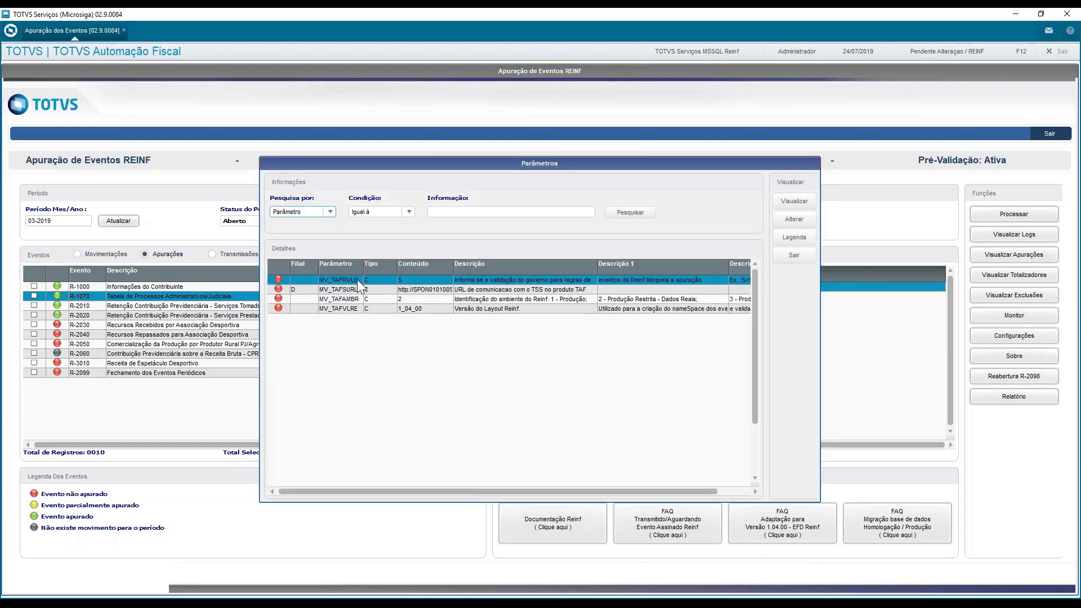
pyautogui.click(802, 219)
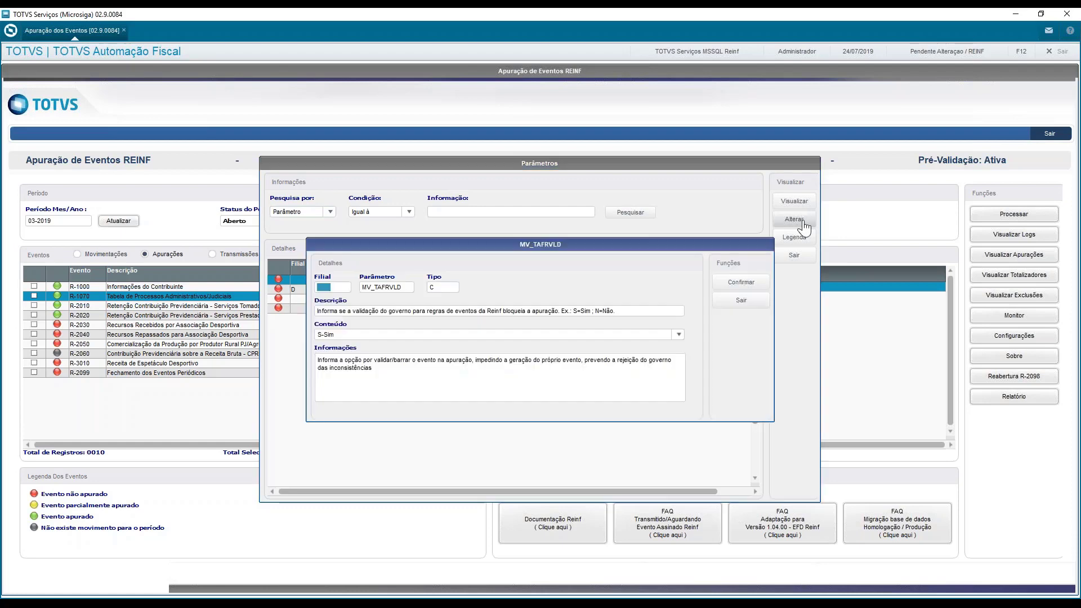
pyautogui.click(575, 338)
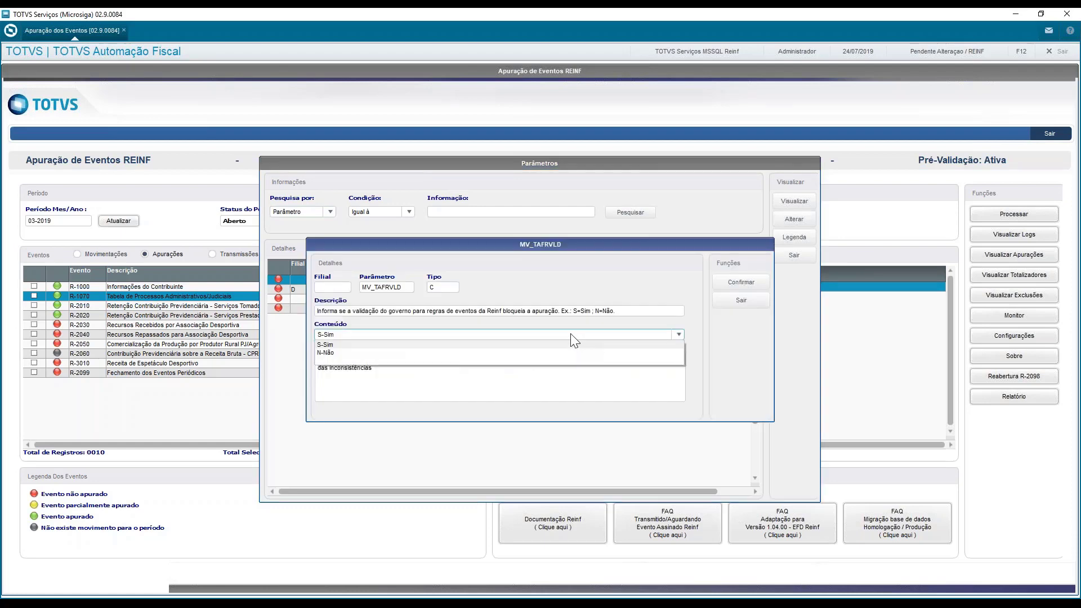
pyautogui.click(484, 353)
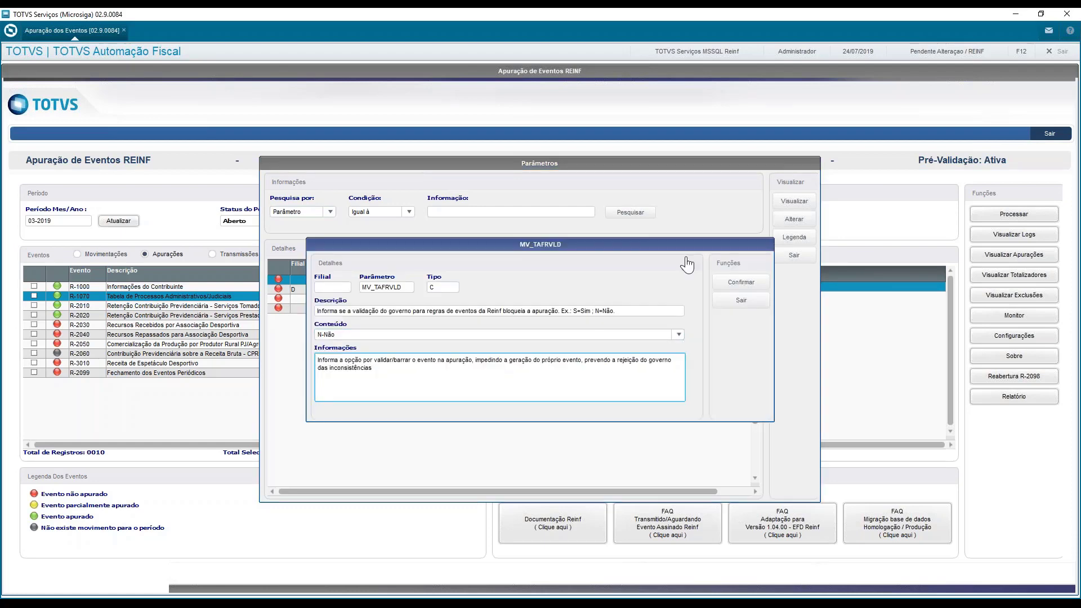
pyautogui.click(741, 283)
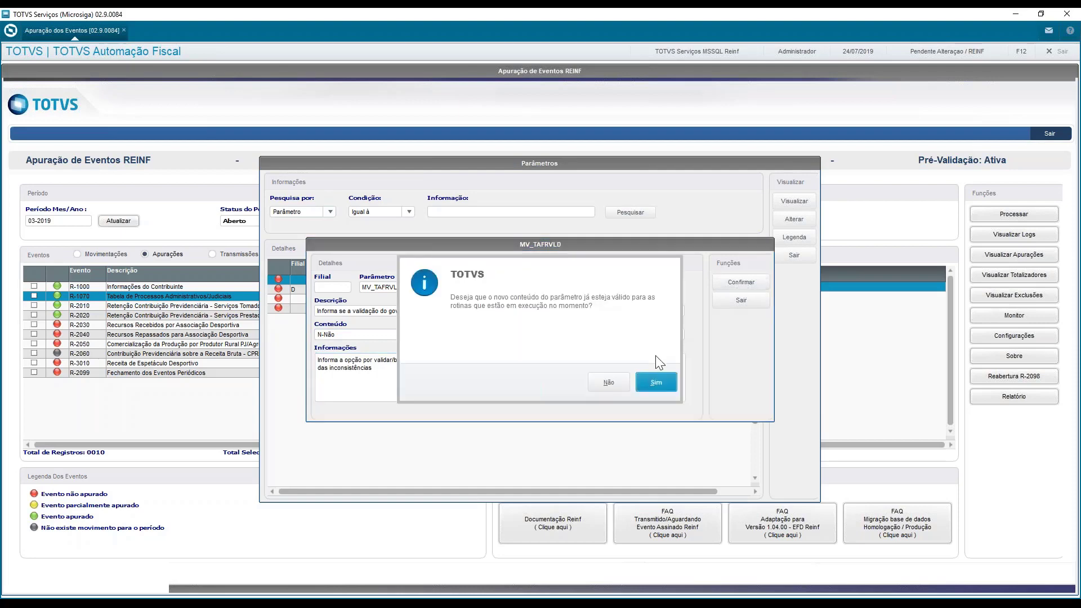
pyautogui.click(654, 382)
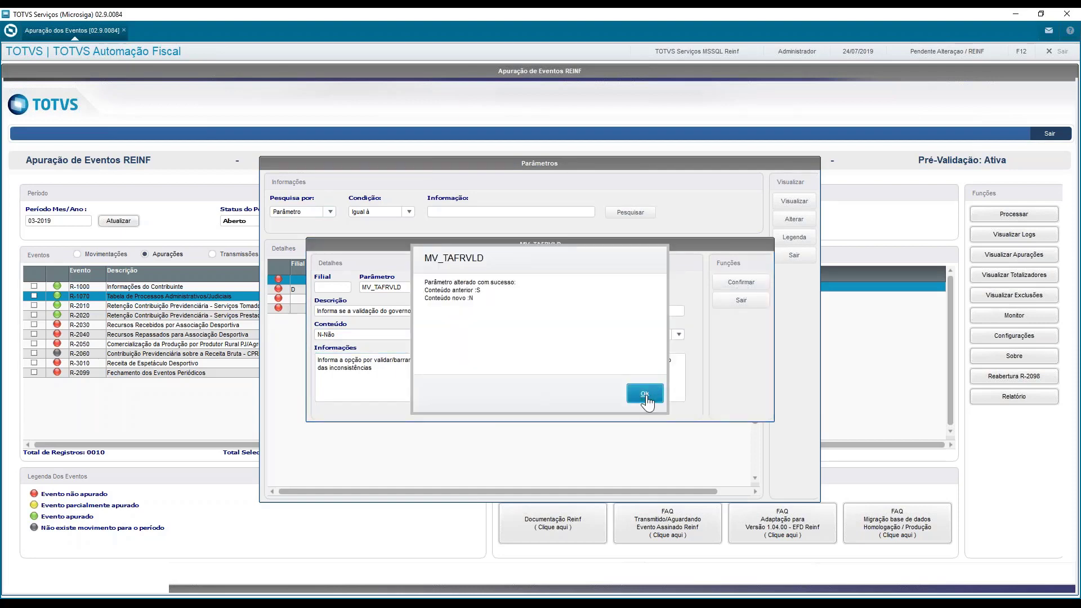
# Acknowledge the MV_TAFRVLD parameter change and leave the REINF parameter settings
pyautogui.click(645, 396)
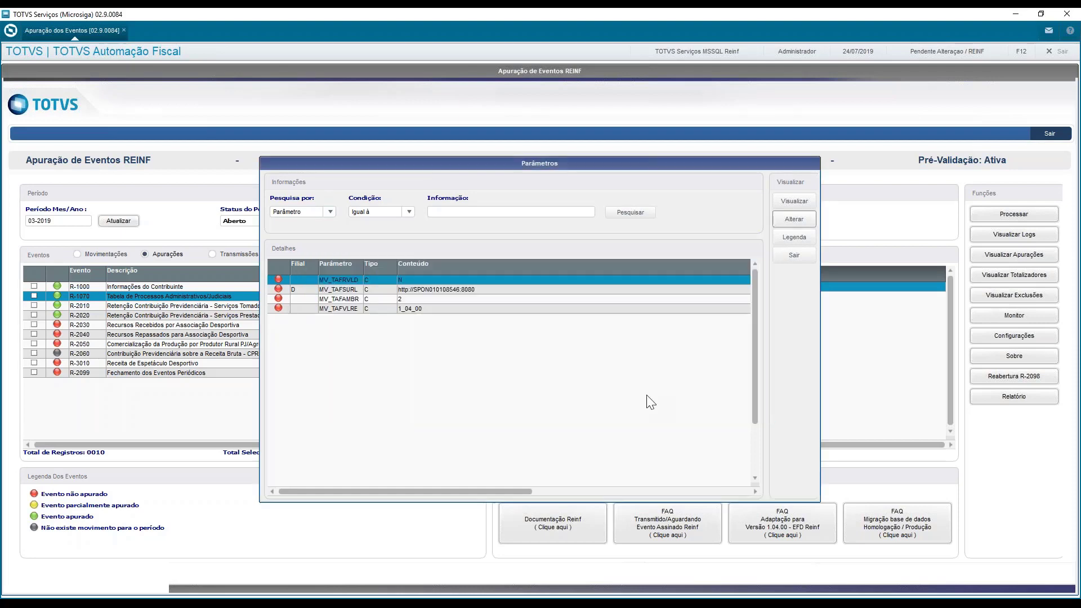
pyautogui.click(786, 263)
pyautogui.click(786, 263)
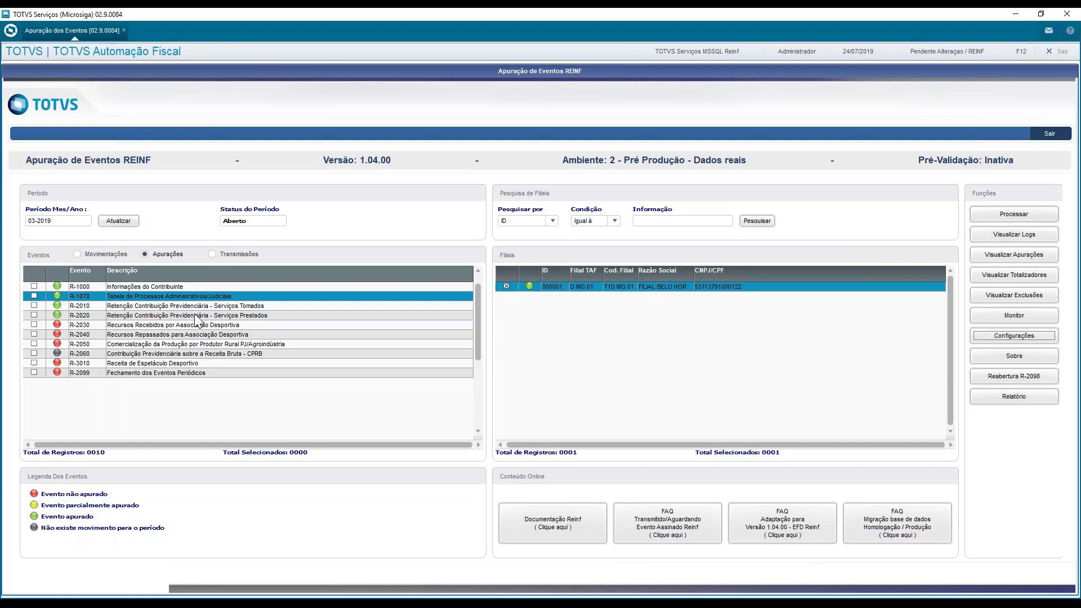
# View the R-1070 processing log for period 03-2019 and read the message of its FIM entry
pyautogui.click(1034, 235)
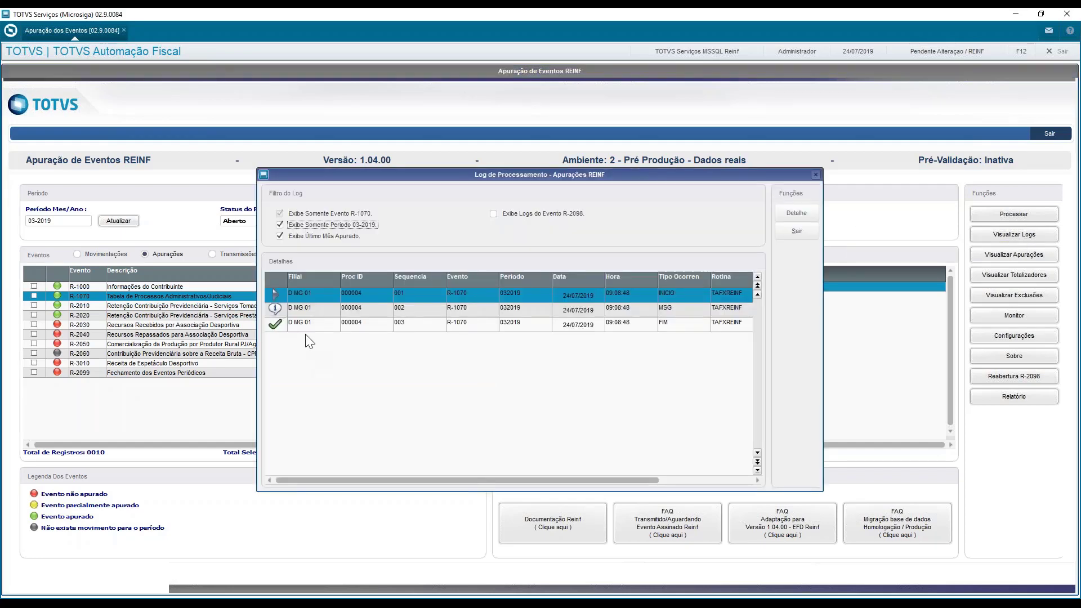
pyautogui.click(315, 327)
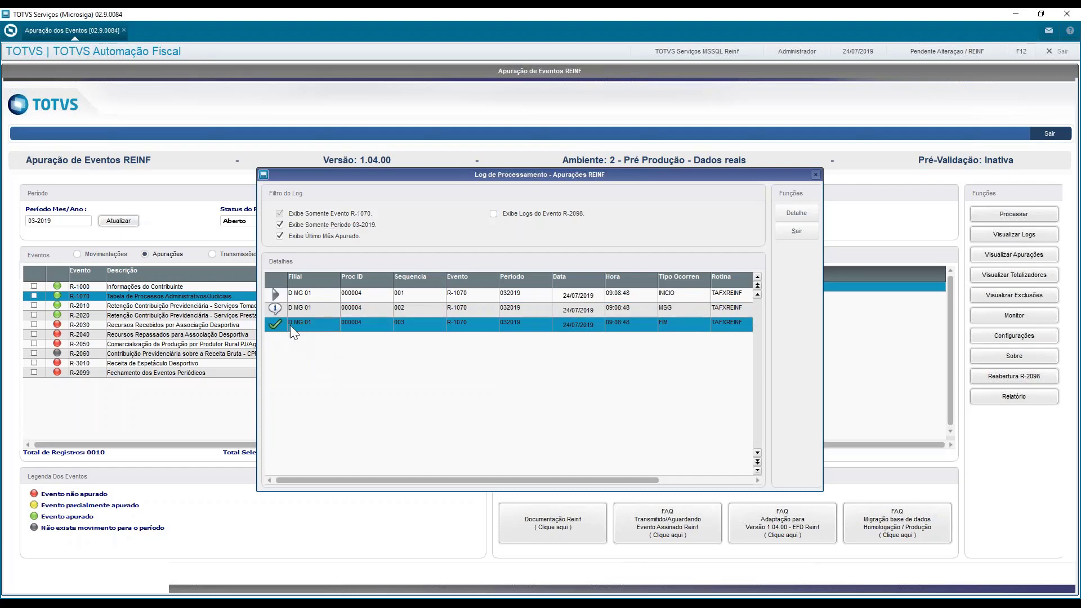
pyautogui.doubleClick(322, 322)
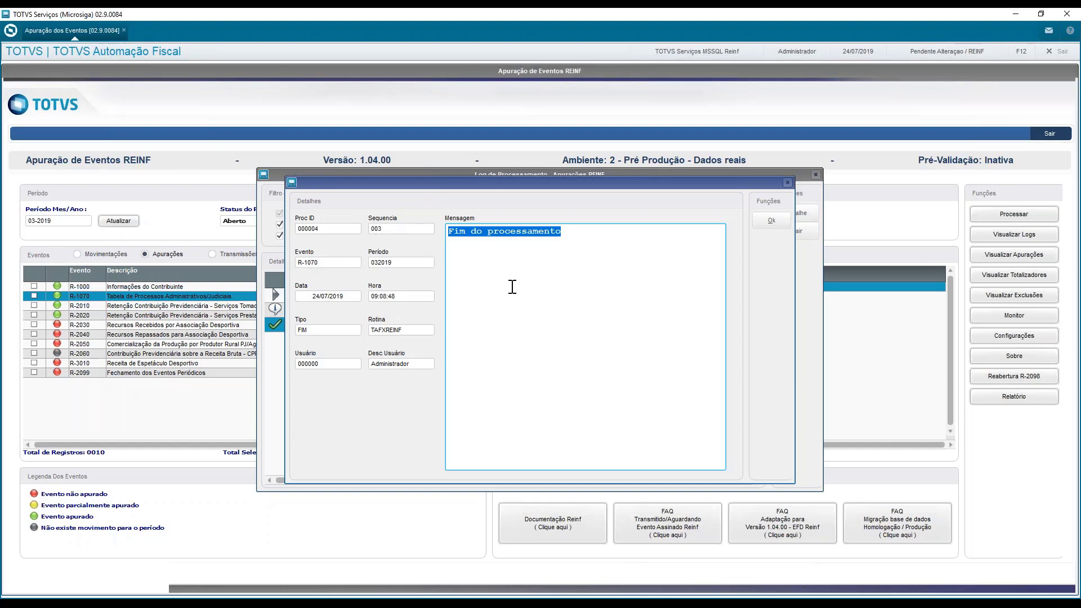
pyautogui.click(577, 292)
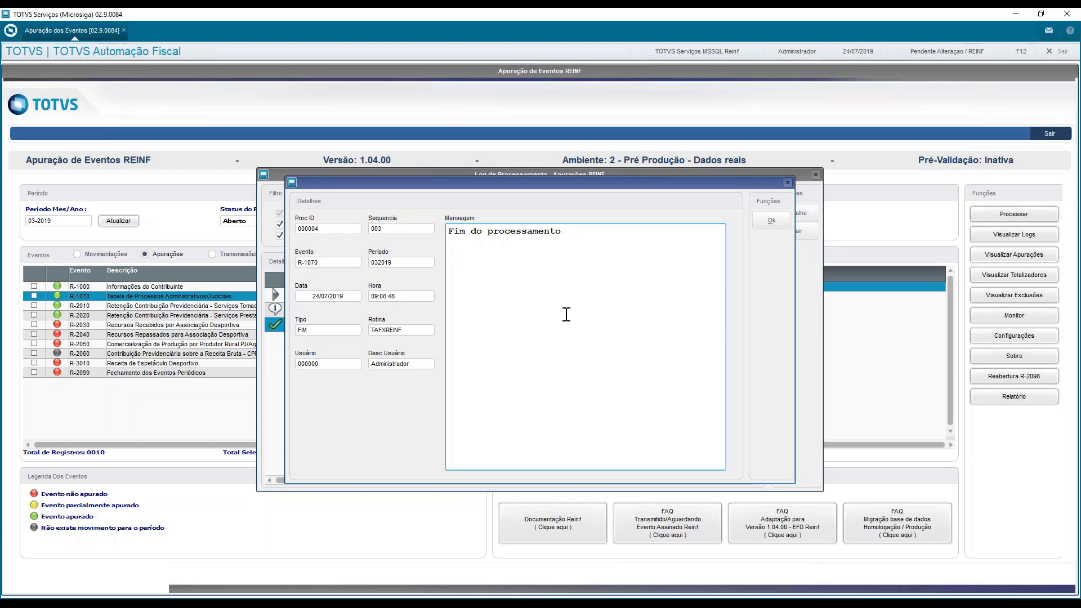
pyautogui.moveTo(566, 333); pyautogui.dragTo(356, 166)
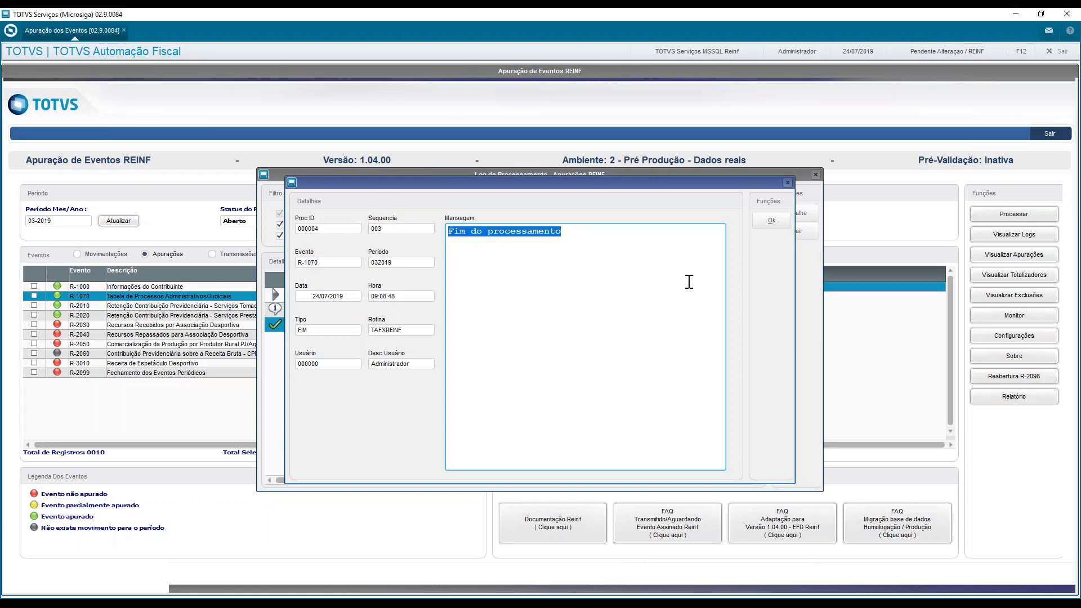
pyautogui.click(769, 220)
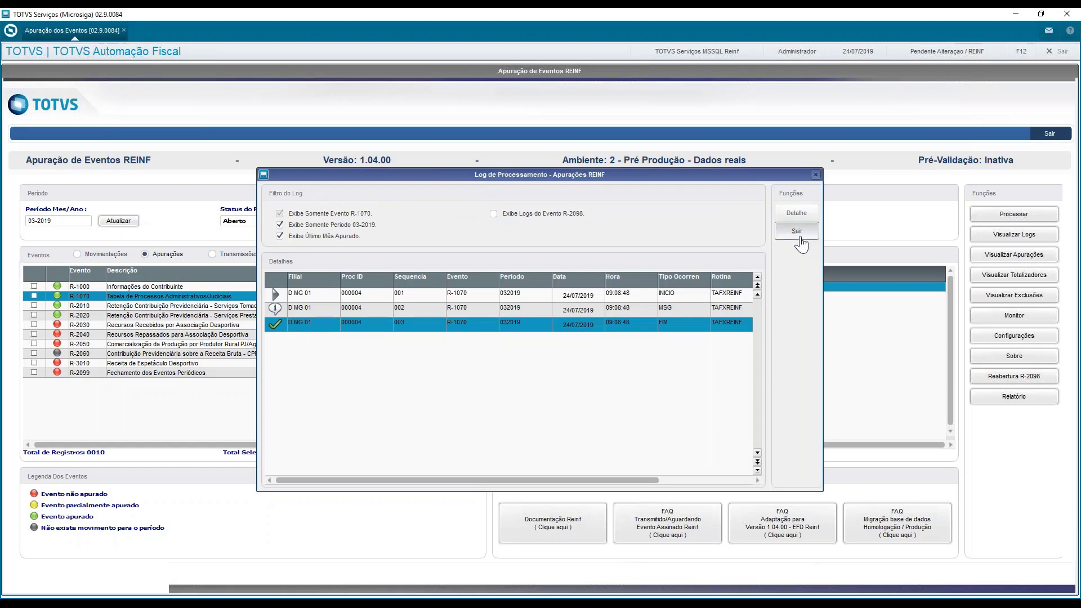
pyautogui.click(798, 234)
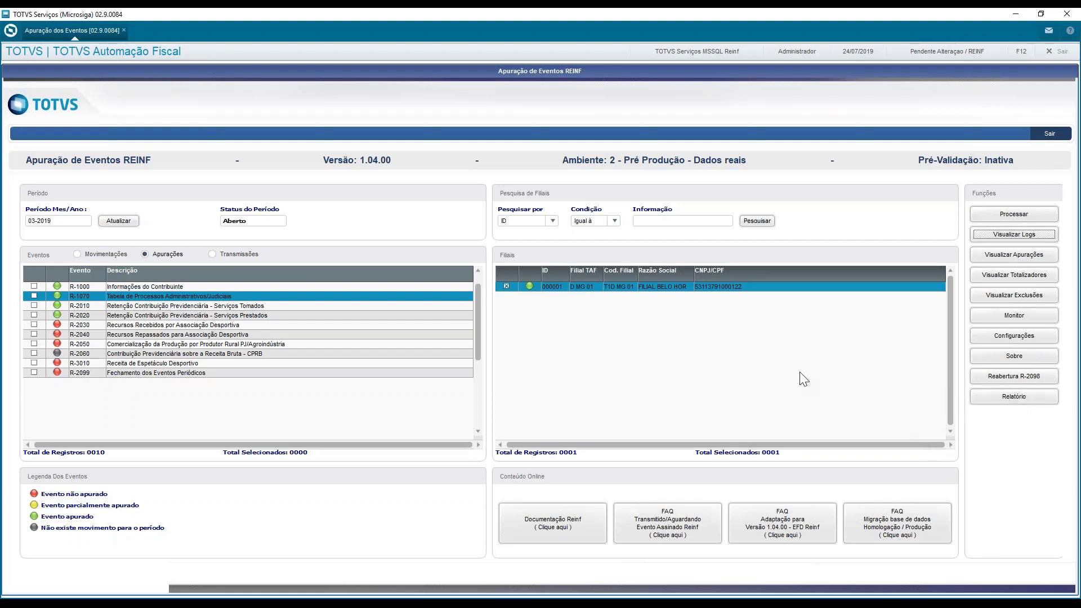
# Open the EFD Reinf transmission monitor and examine the table events R-1000 and R-1070
pyautogui.click(1006, 318)
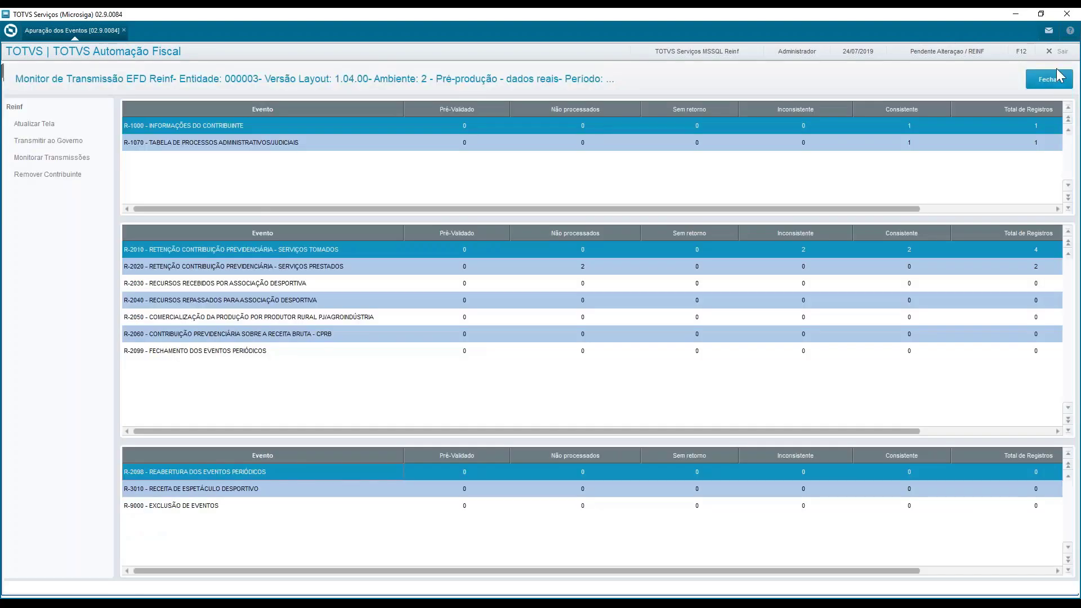
pyautogui.click(1050, 79)
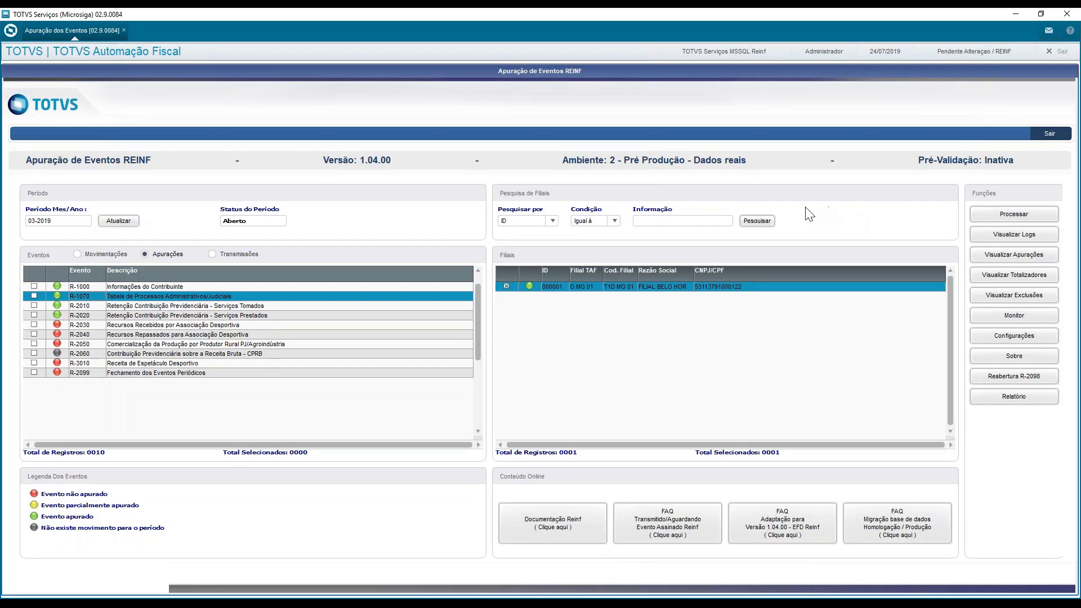
pyautogui.click(1022, 315)
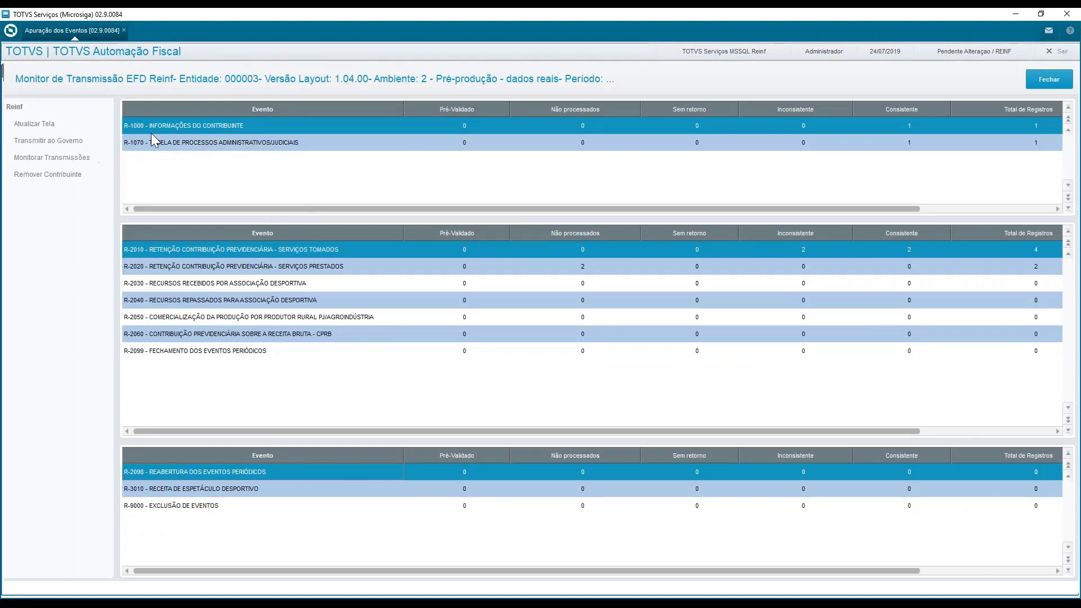
pyautogui.click(182, 142)
pyautogui.click(188, 123)
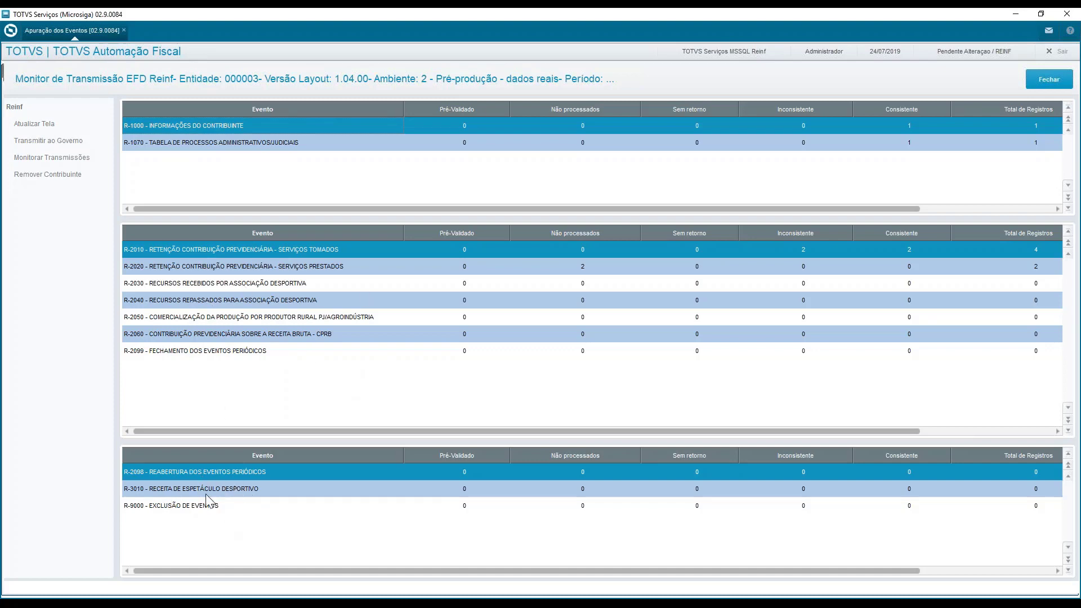
pyautogui.click(208, 144)
pyautogui.click(211, 129)
pyautogui.click(272, 143)
pyautogui.click(264, 126)
# Check the R-1000 records available for transmission to the government using the Tabelas event group
pyautogui.click(33, 143)
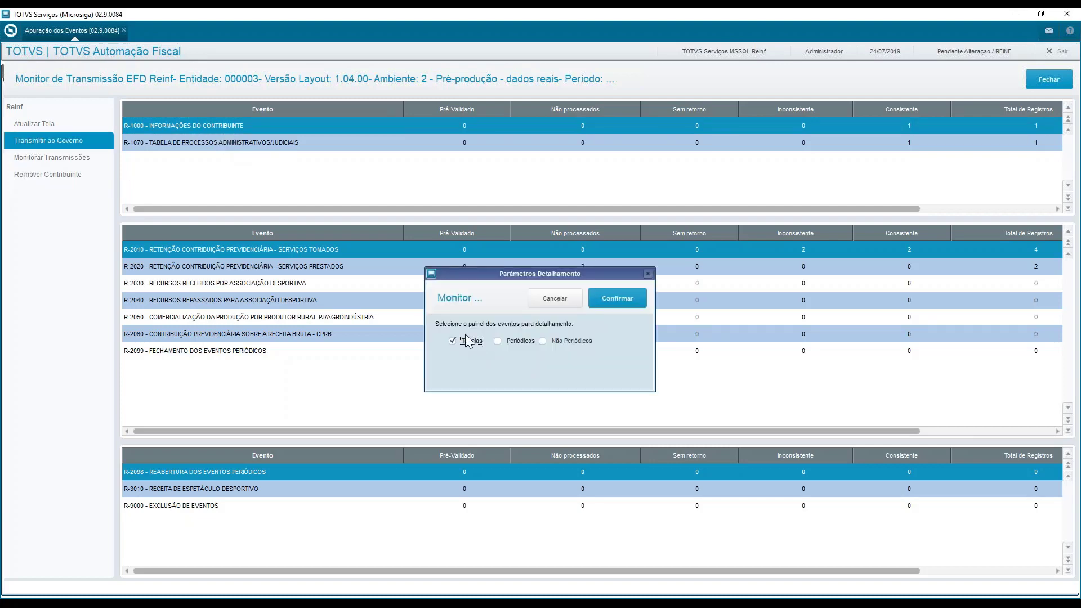
pyautogui.click(619, 299)
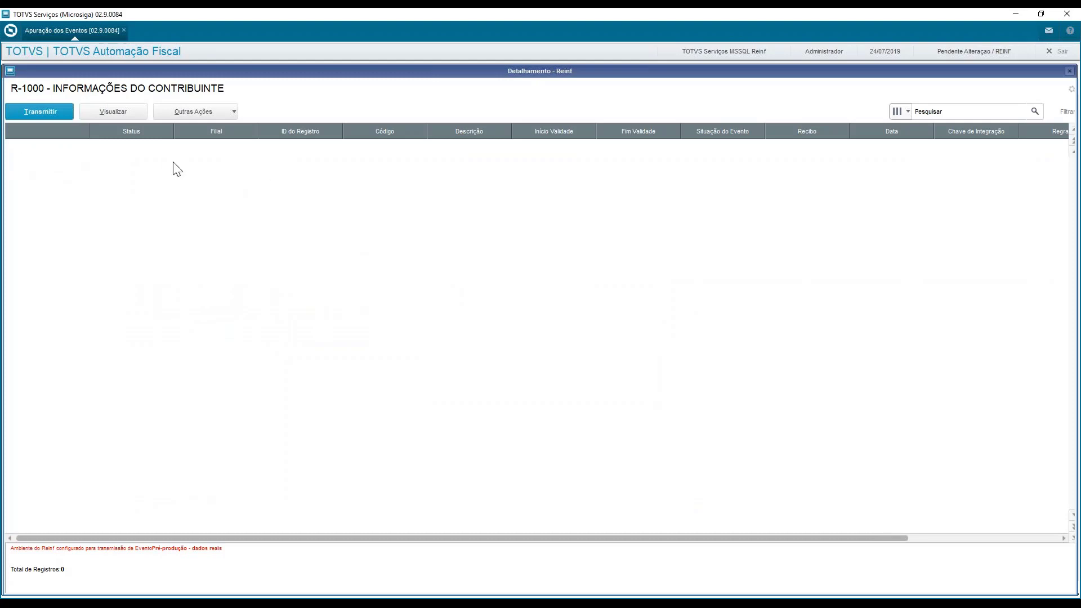
pyautogui.click(1072, 90)
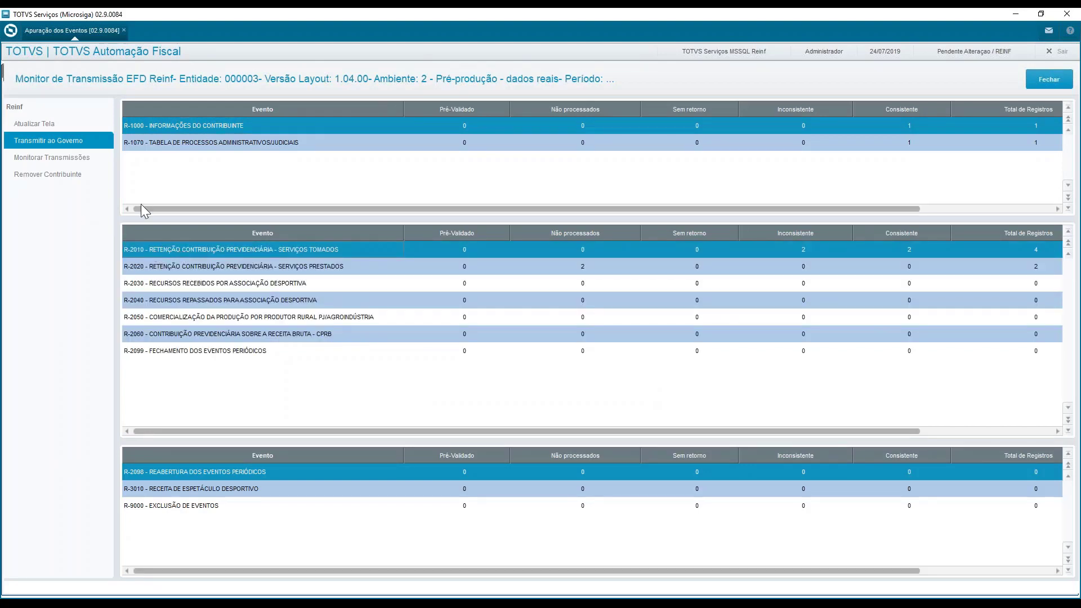
# List the R-2010 records available for transmission to the government using the Periódicos group, and examine each record's status
pyautogui.click(49, 142)
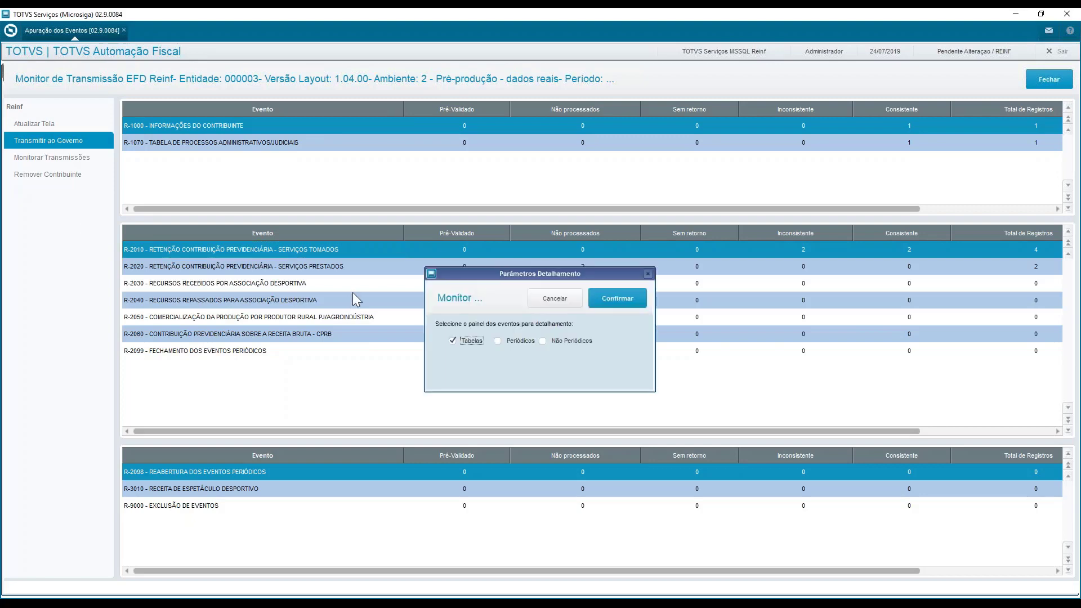
pyautogui.click(511, 340)
pyautogui.click(622, 300)
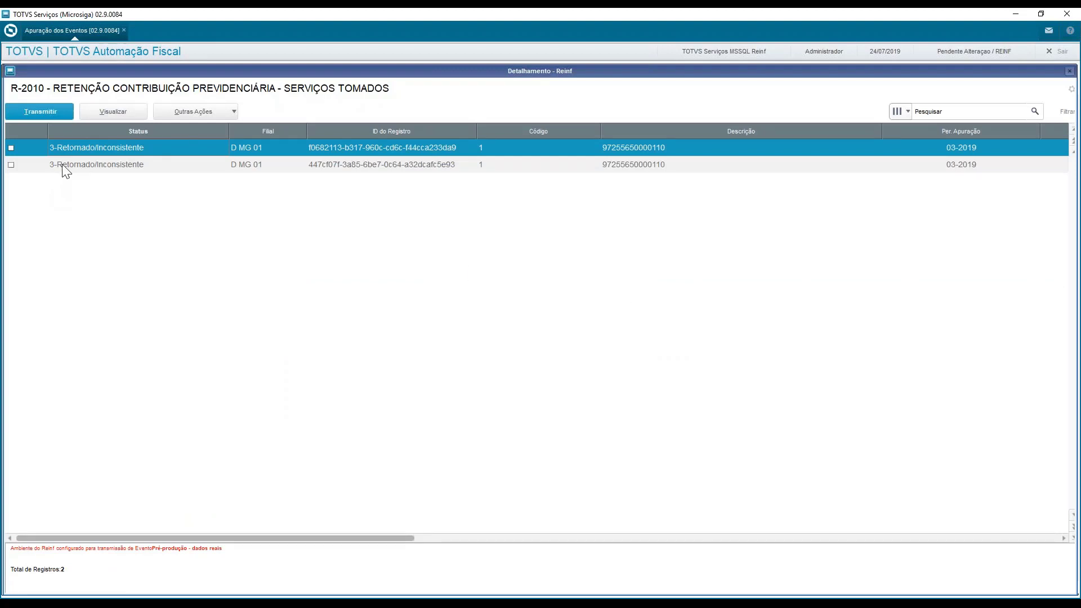
pyautogui.click(64, 164)
pyautogui.click(74, 151)
pyautogui.click(72, 166)
pyautogui.click(75, 151)
pyautogui.click(75, 166)
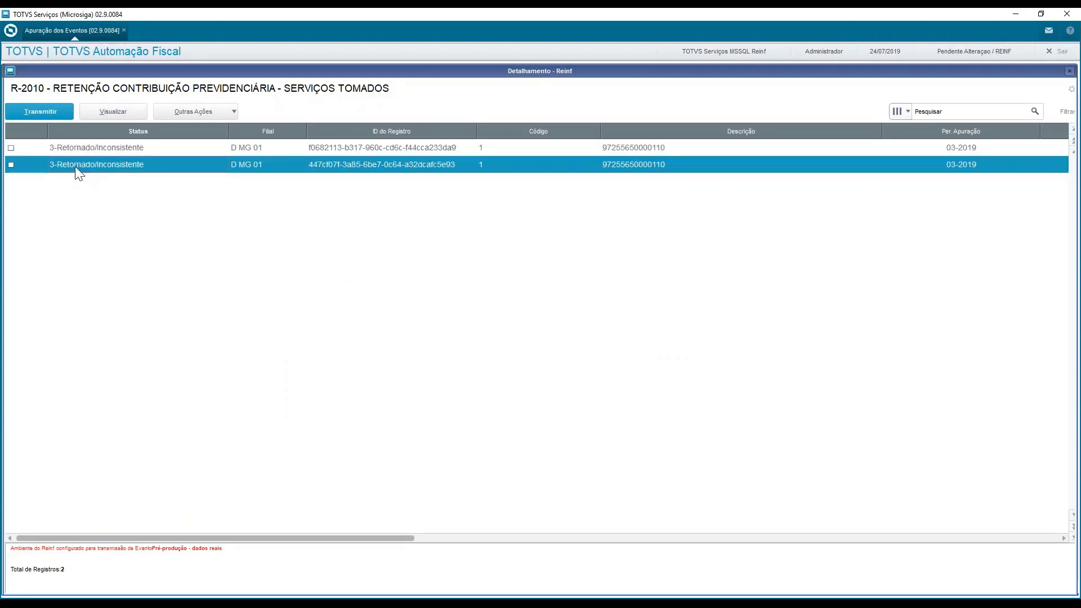
pyautogui.click(86, 151)
pyautogui.click(63, 161)
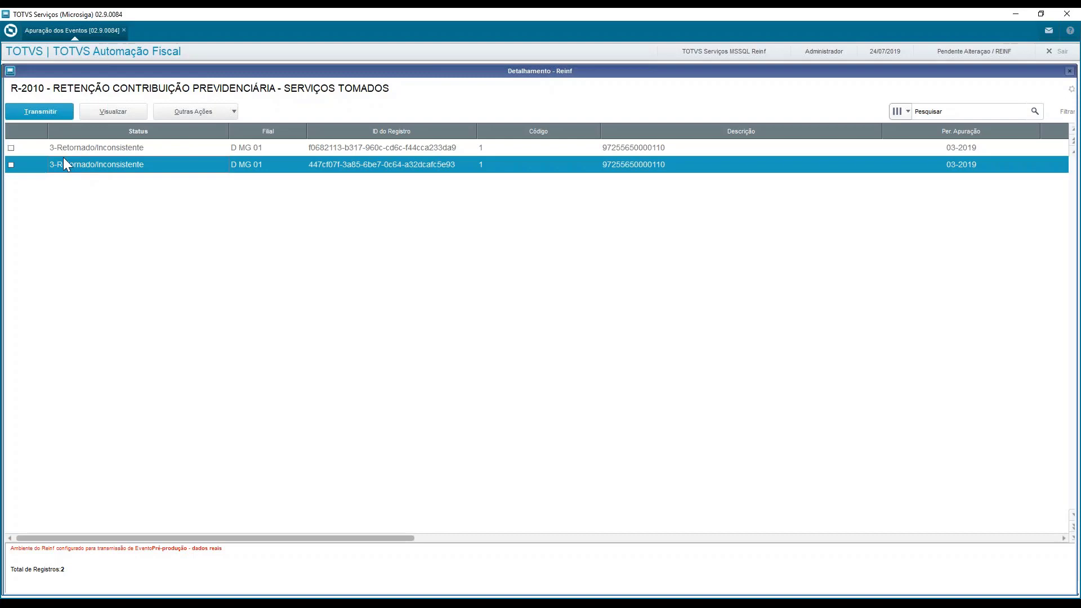
# Try marking the R-2010 records for transmission, and close the list without transmitting
pyautogui.click(11, 147)
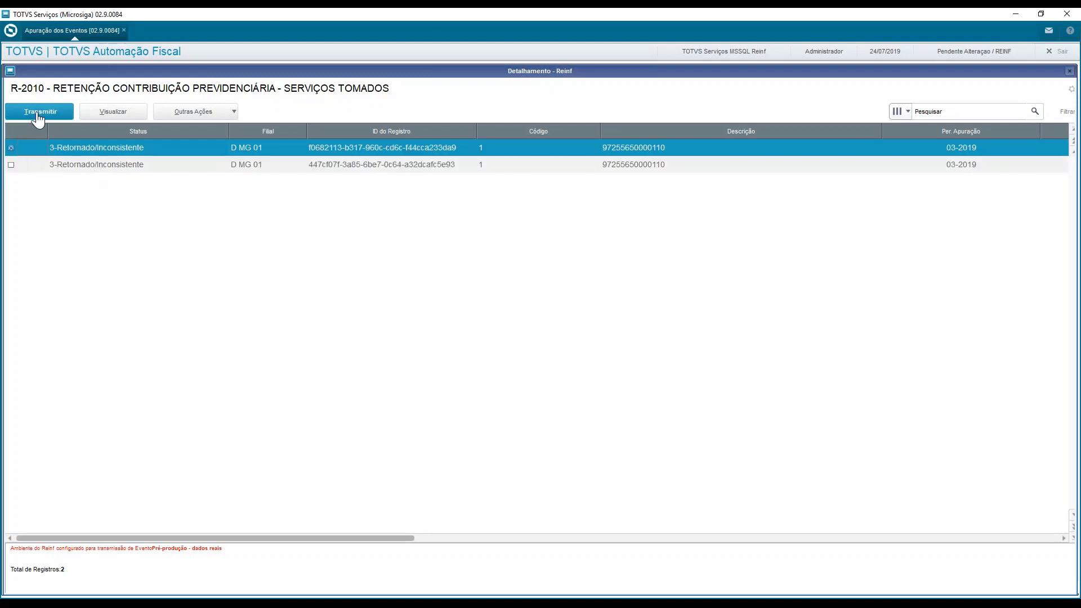
pyautogui.click(11, 165)
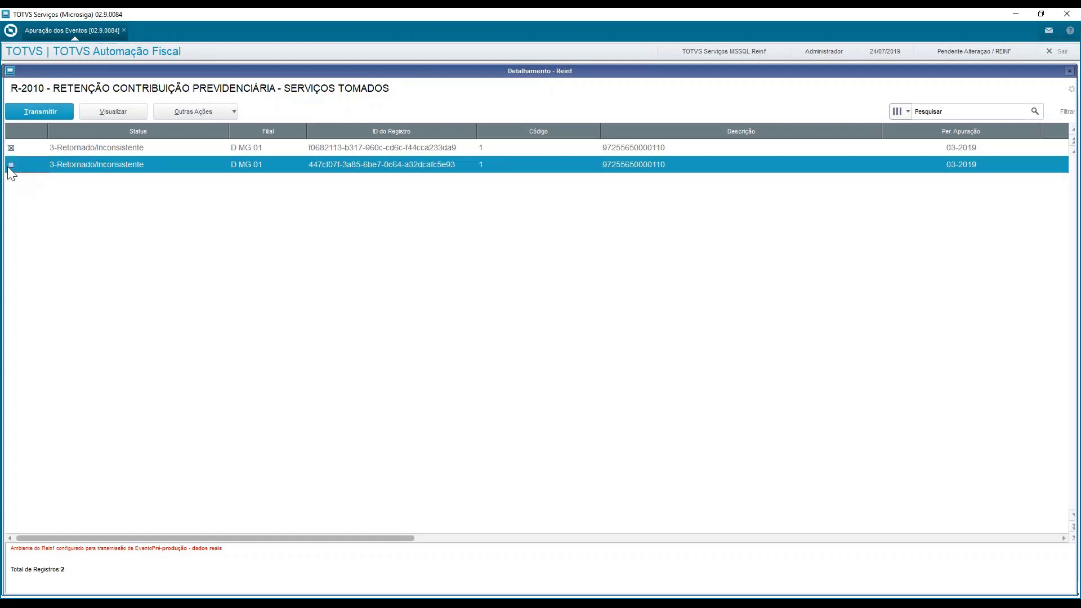
pyautogui.click(14, 149)
pyautogui.click(11, 164)
pyautogui.click(1068, 72)
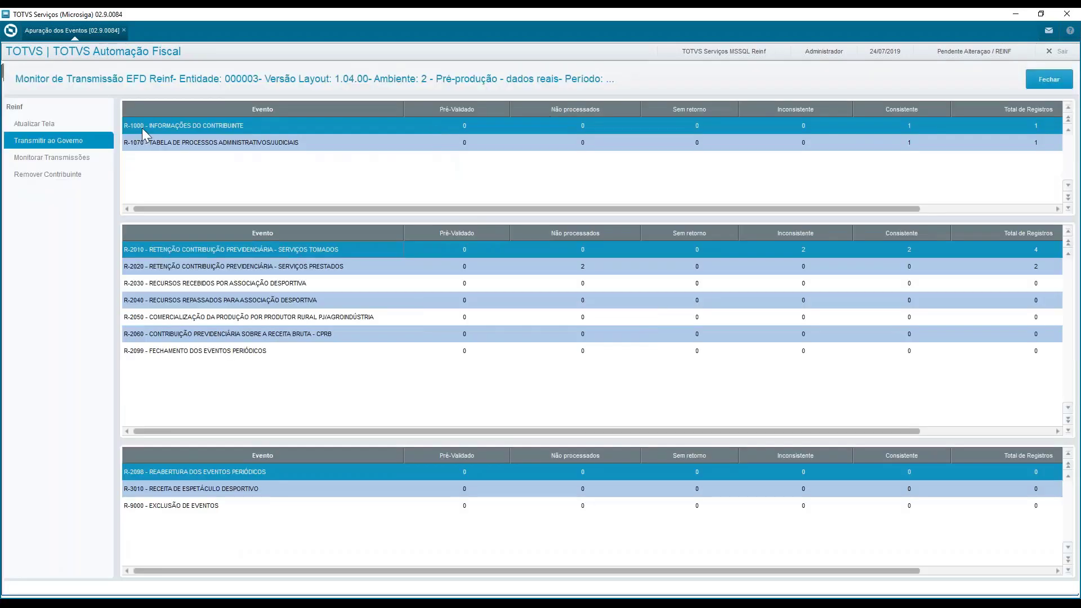
# Monitor the transmissions of the Periódicos group for R-2010 and examine the status of the returned records
pyautogui.click(23, 158)
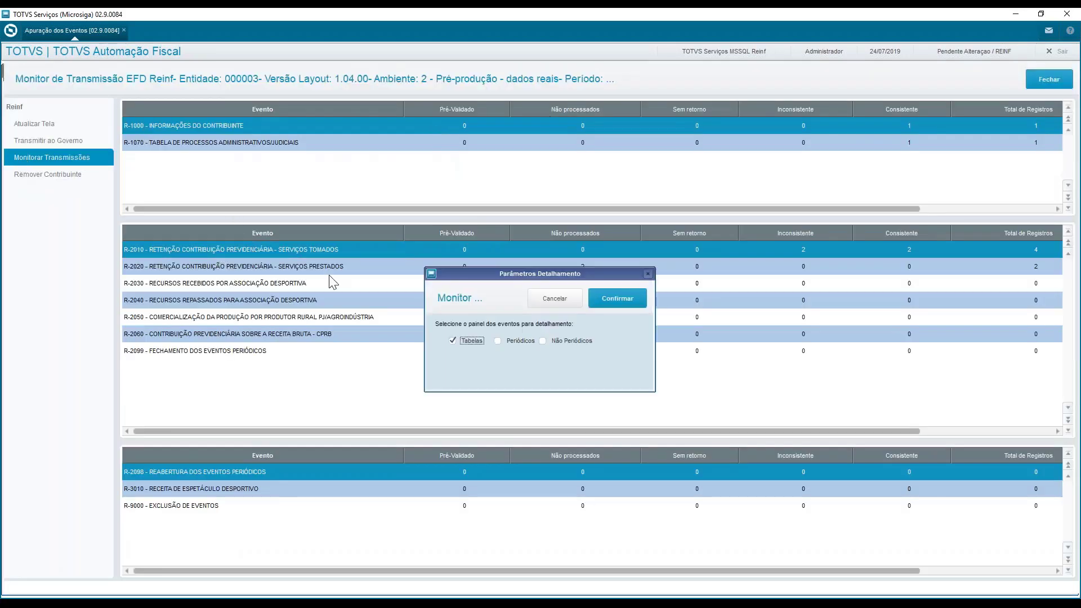
pyautogui.click(511, 341)
pyautogui.click(619, 304)
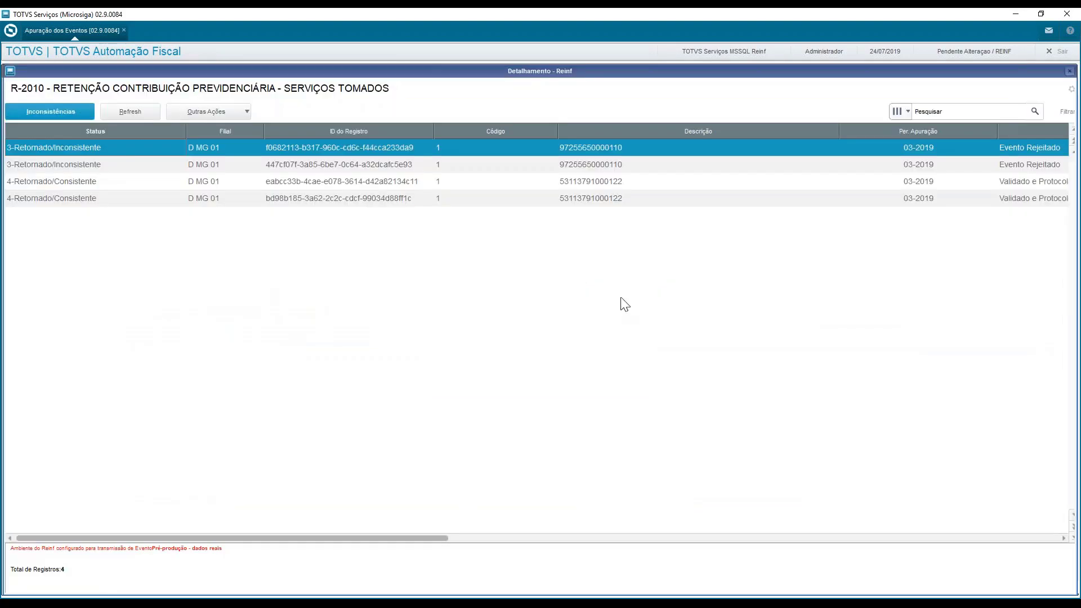
pyautogui.click(56, 162)
pyautogui.click(58, 148)
pyautogui.click(58, 164)
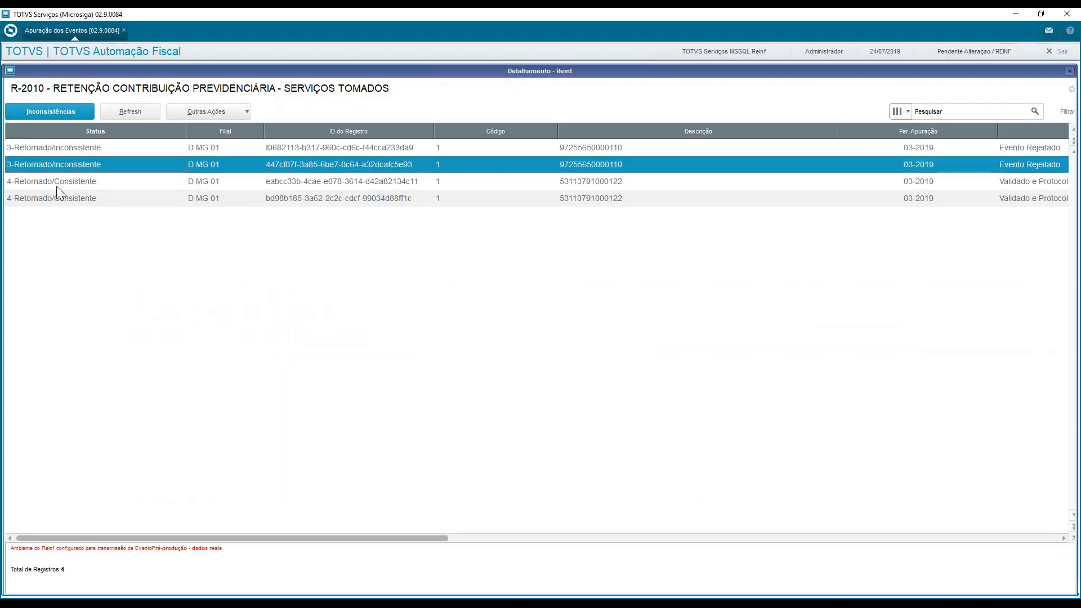
# Read the RET inconsistencies of the second 3-Retornado/Inconsistente R-2010 record, especially the error description
pyautogui.click(51, 111)
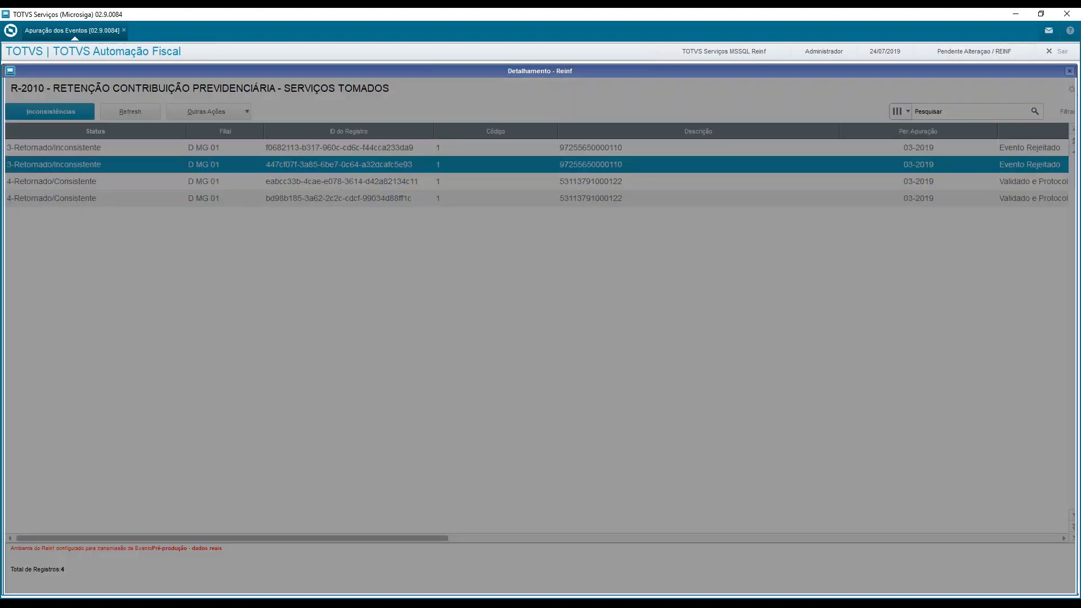
pyautogui.click(513, 367)
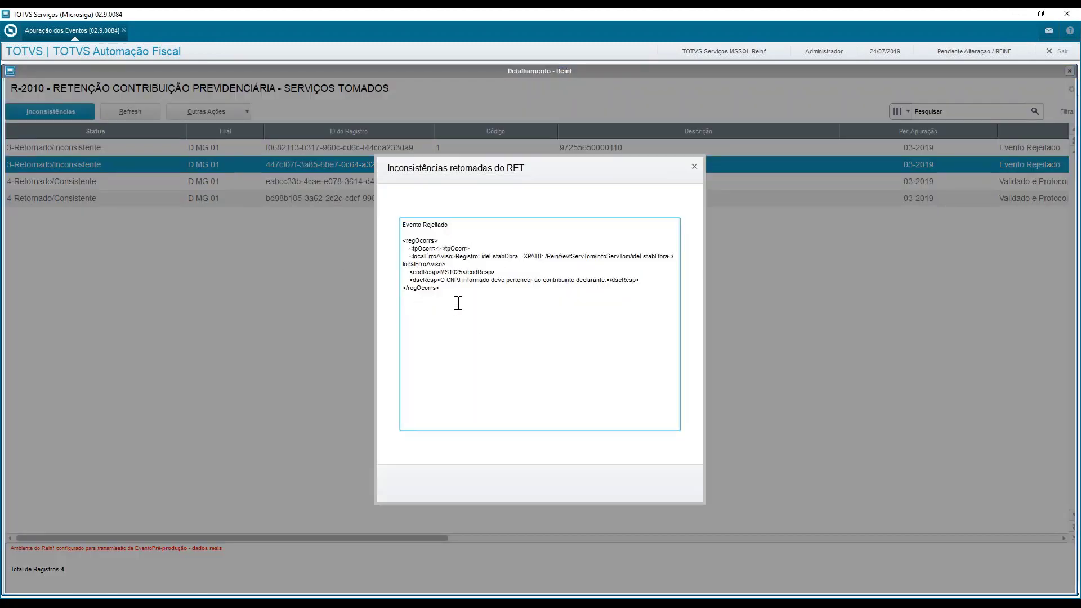
pyautogui.moveTo(440, 272); pyautogui.dragTo(615, 280)
pyautogui.click(463, 342)
pyautogui.moveTo(445, 279); pyautogui.dragTo(548, 277)
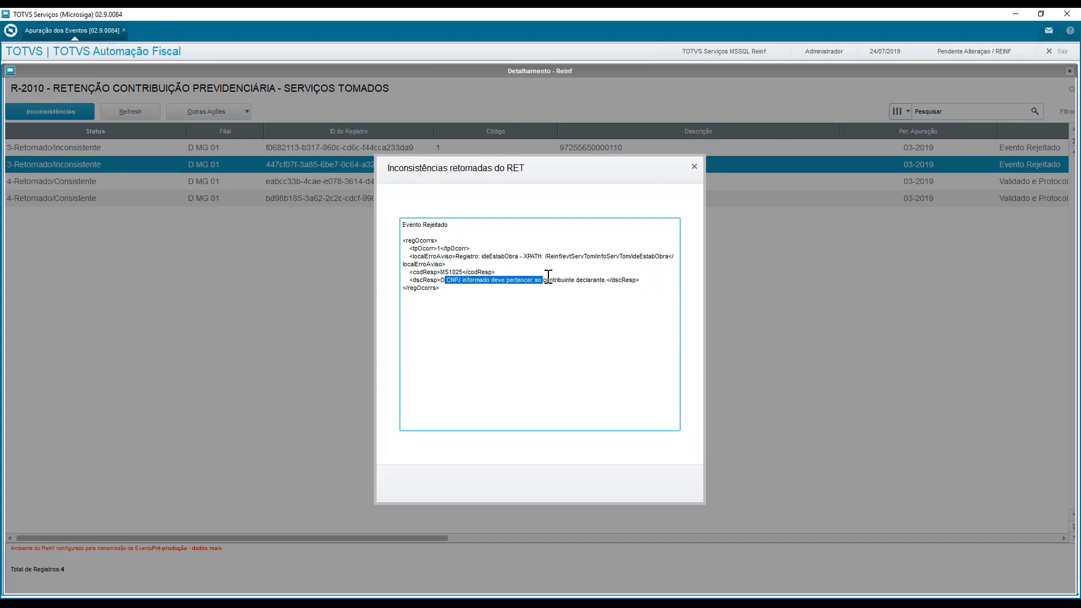
pyautogui.click(696, 170)
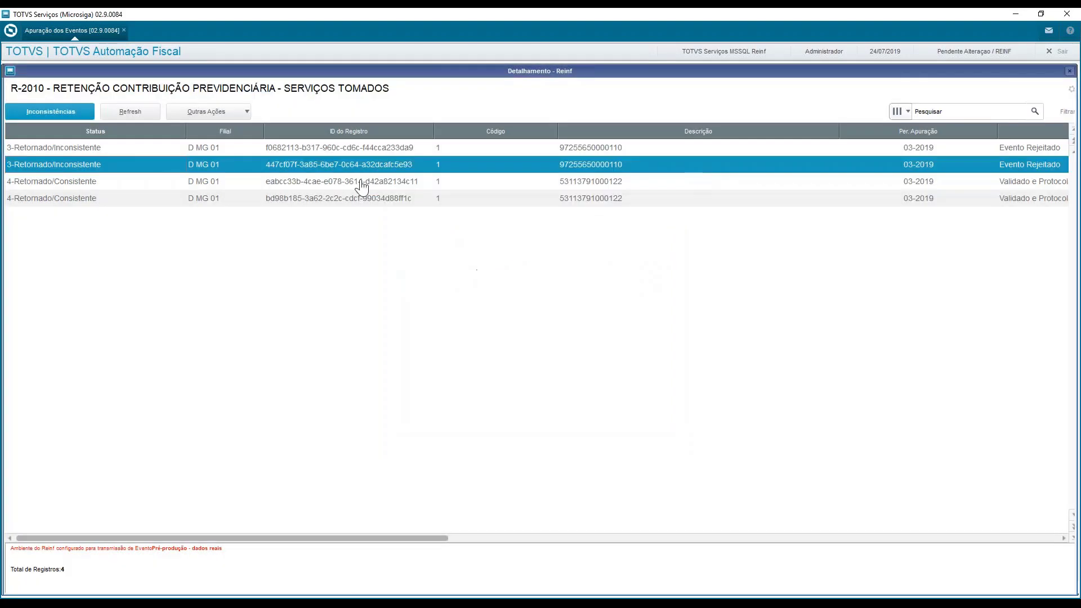
# Consult the inconsistencies of the first 4-Retornado/Consistente R-2010 record, and close the R-2010 transmission details
pyautogui.click(190, 184)
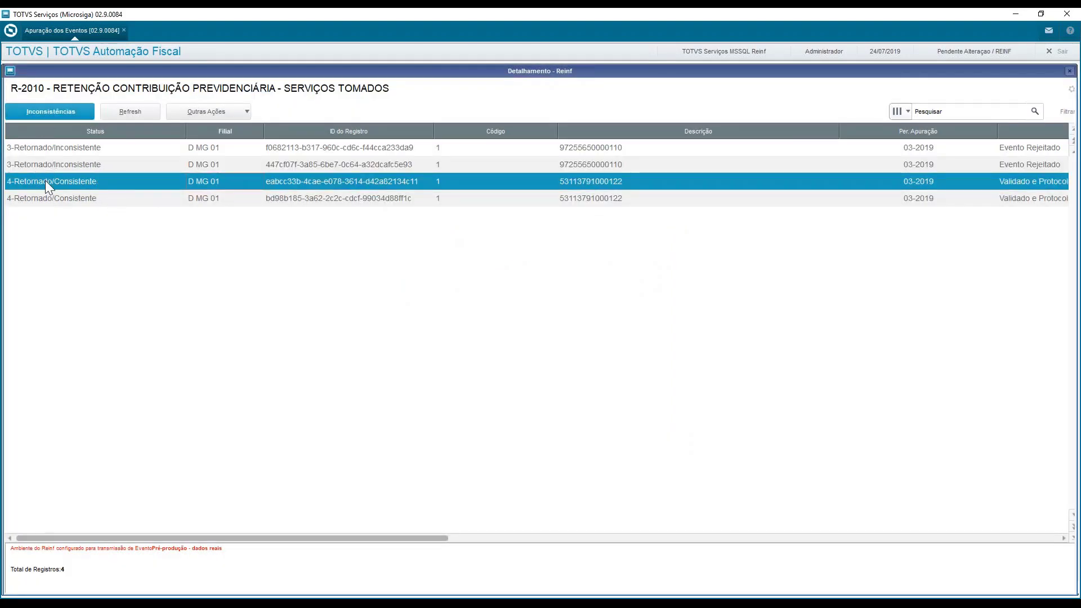
pyautogui.click(52, 112)
pyautogui.click(653, 370)
pyautogui.click(1070, 72)
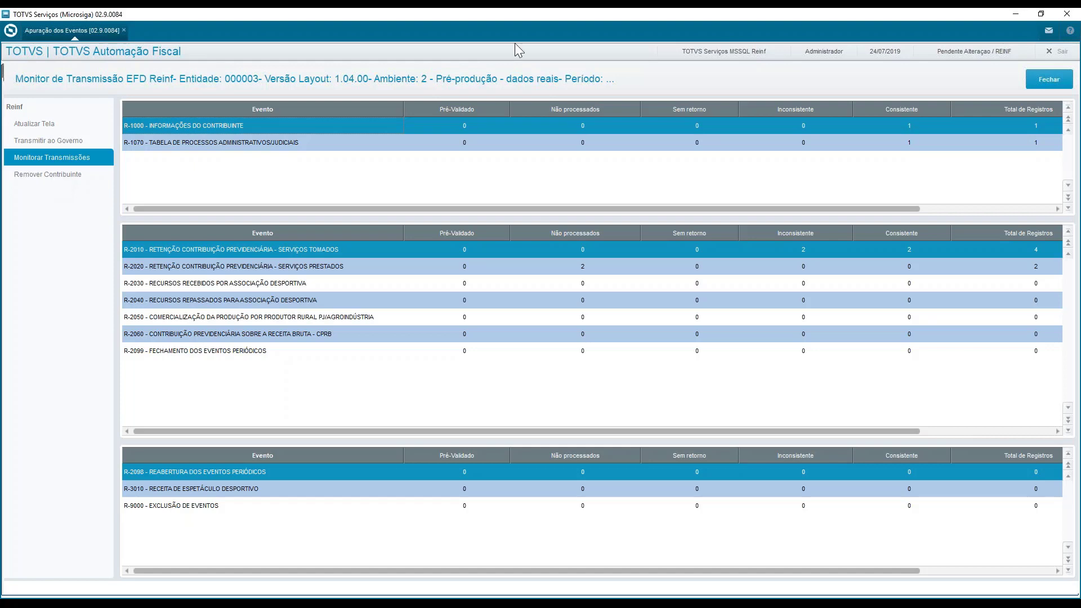
# Transmit the contributor removal (Remover Contribuinte) with event R-1000 selected
pyautogui.click(538, 140)
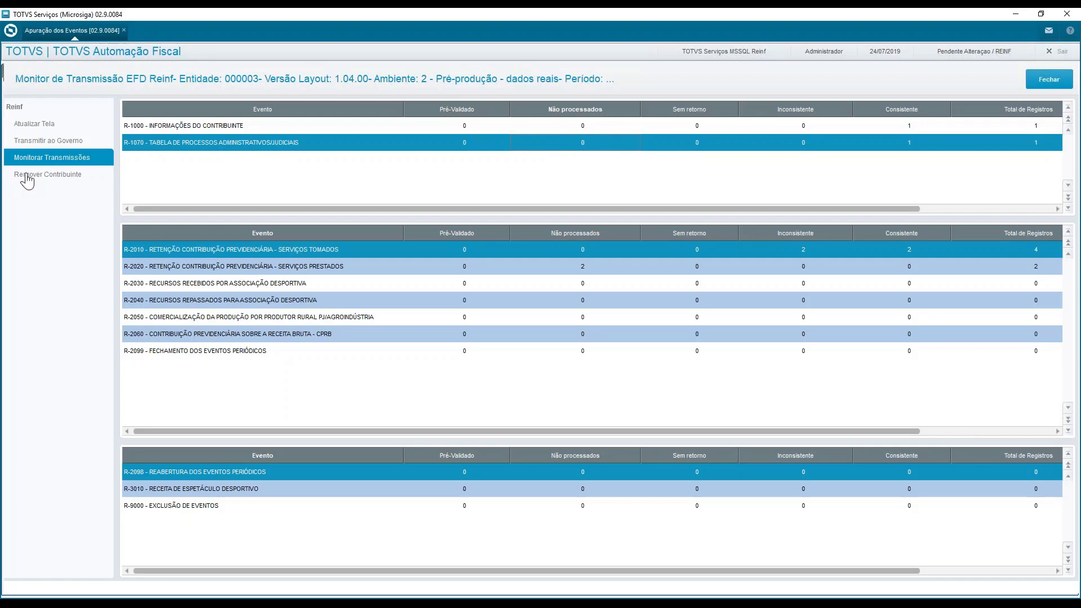
pyautogui.click(208, 132)
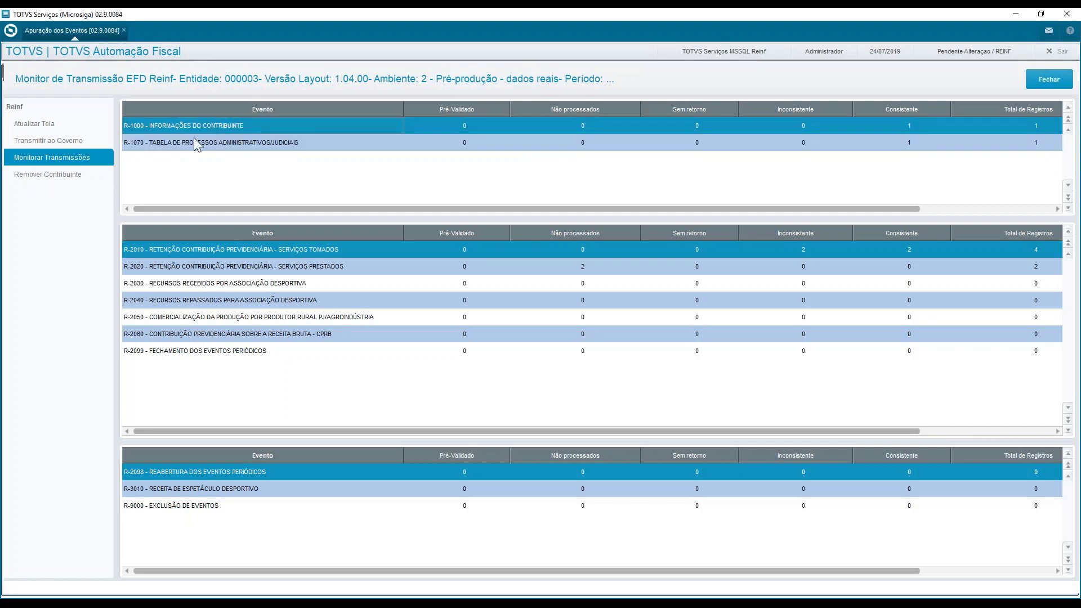
pyautogui.click(35, 177)
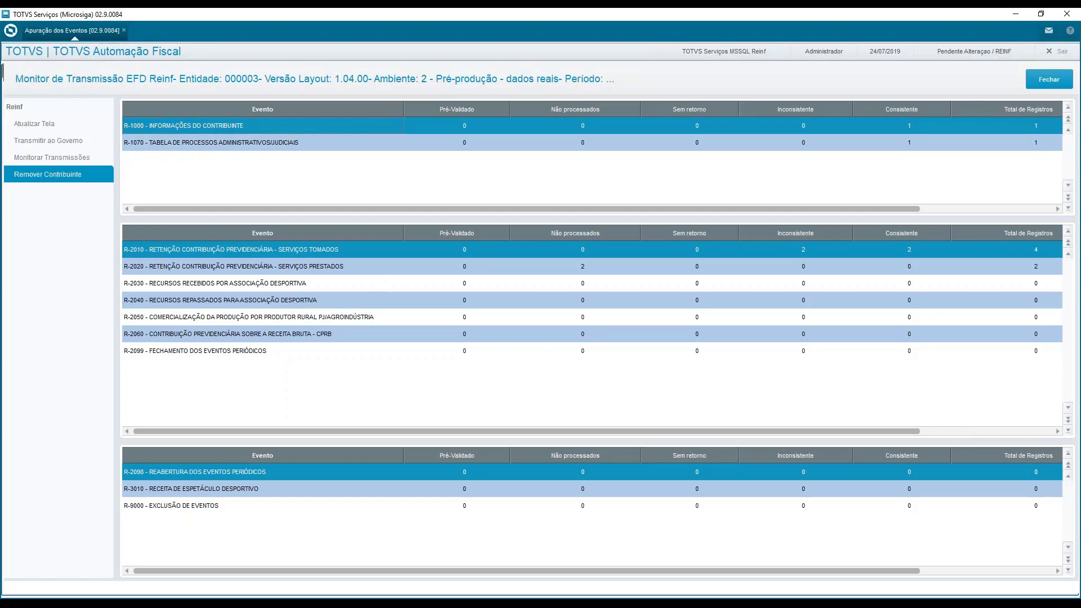
pyautogui.click(651, 398)
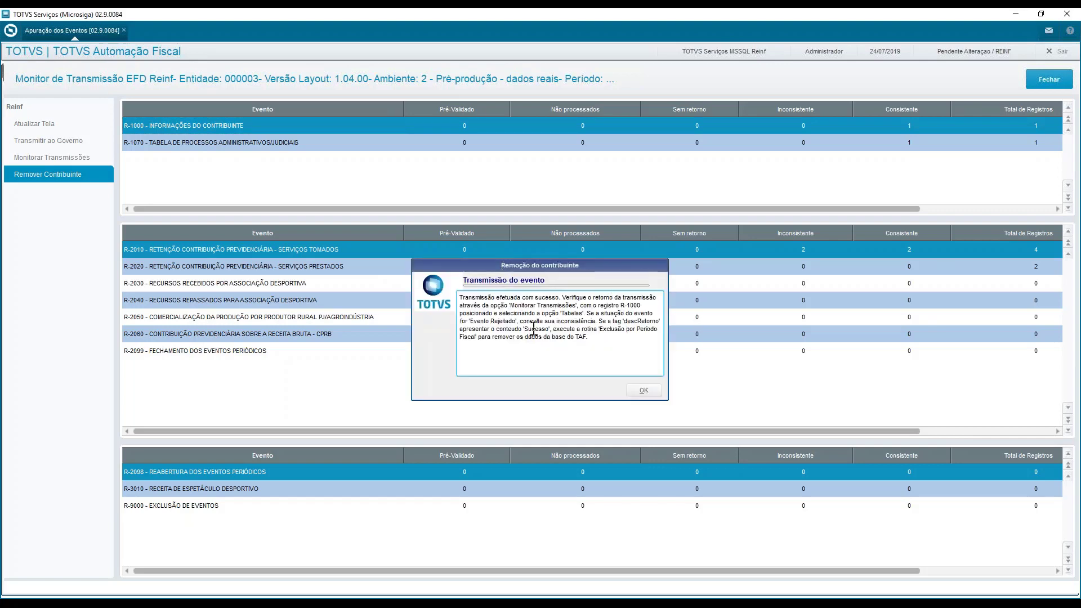
pyautogui.click(643, 392)
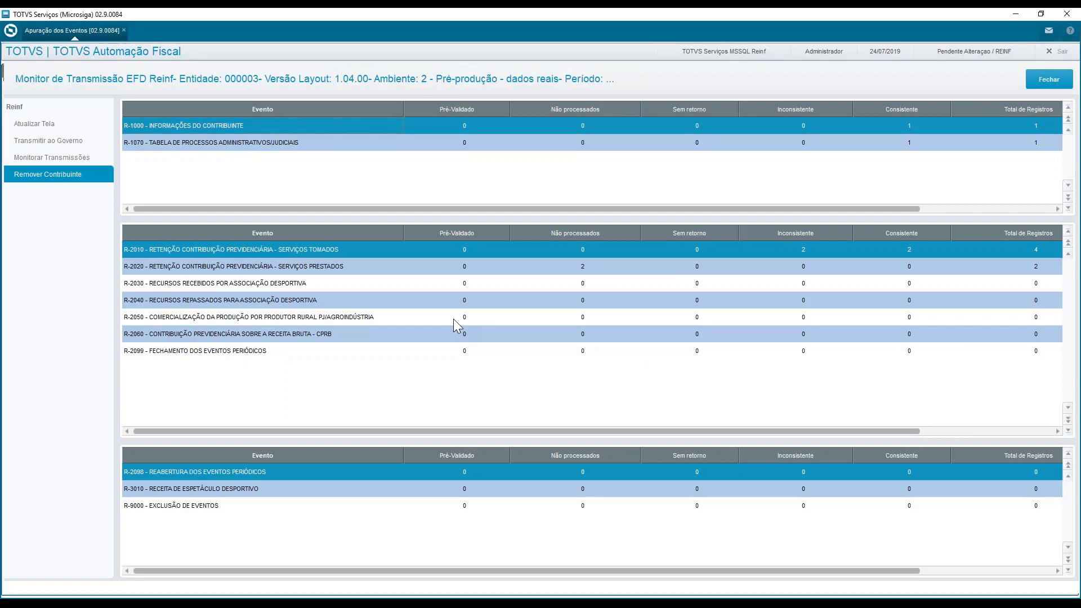
# Monitor the transmissions of the Periódicos group to bring up the R-2010 record details again
pyautogui.click(49, 157)
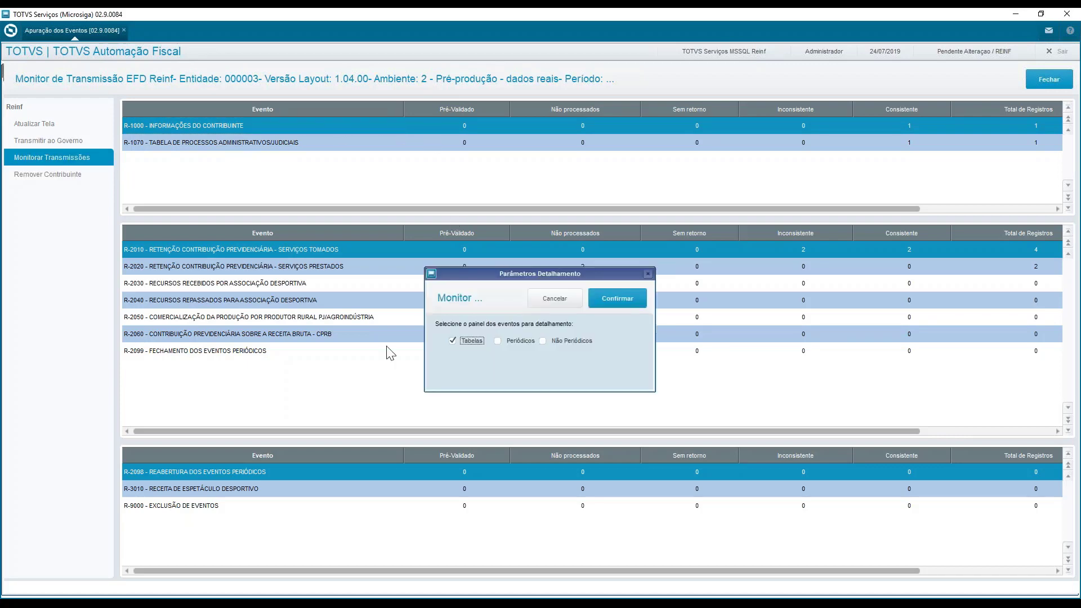
pyautogui.click(506, 343)
pyautogui.click(600, 298)
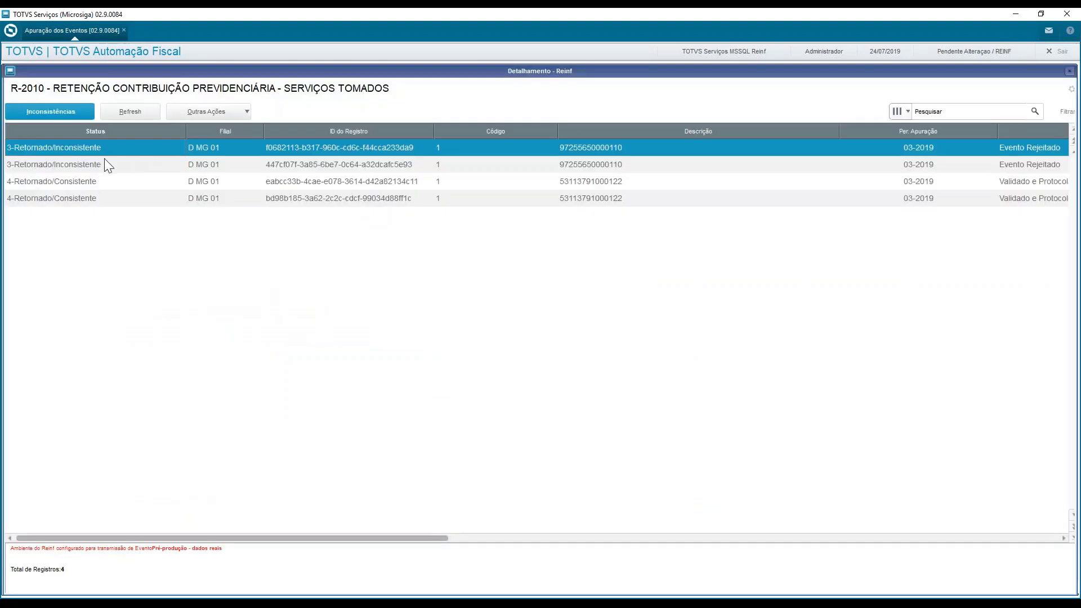
pyautogui.click(103, 162)
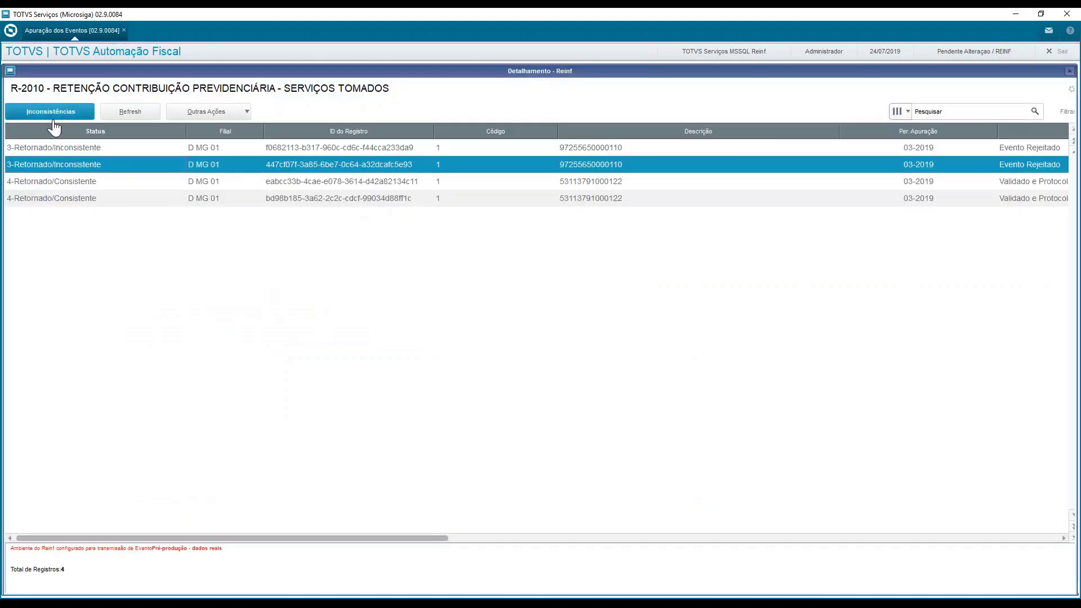
# Read the full RET inconsistencies text of the first 3-Retornado/Inconsistente R-2010 record, and close the R-2010 transmission details
pyautogui.click(41, 151)
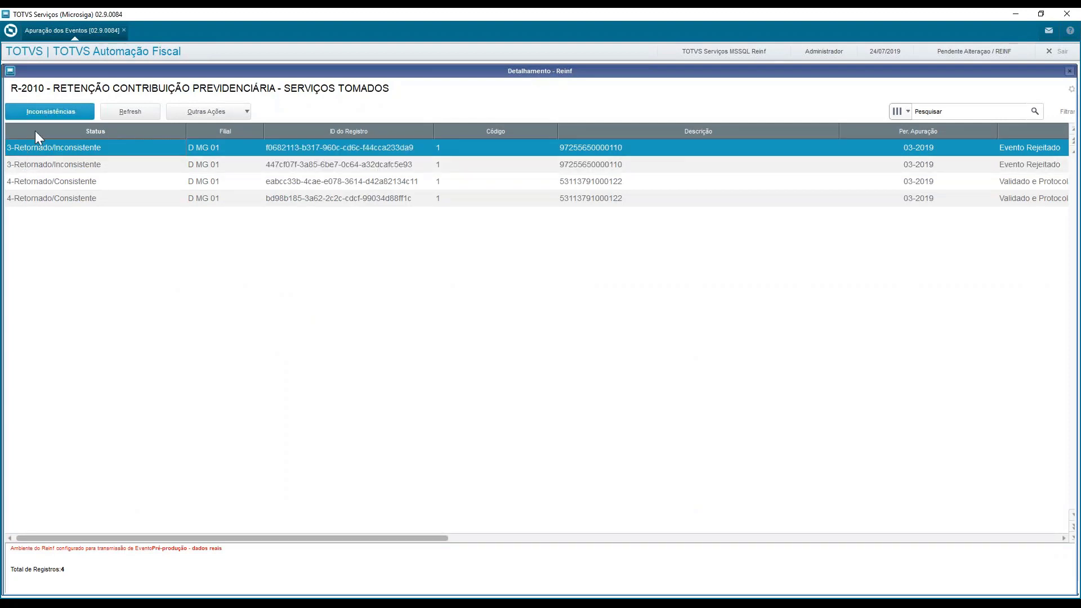
pyautogui.click(50, 111)
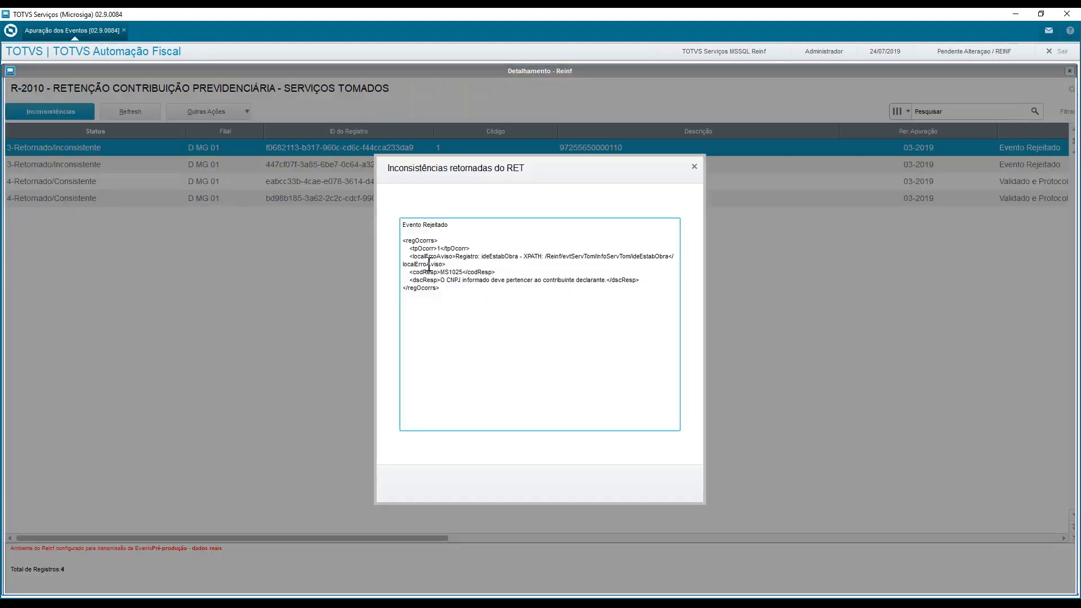
pyautogui.moveTo(405, 225); pyautogui.dragTo(623, 332)
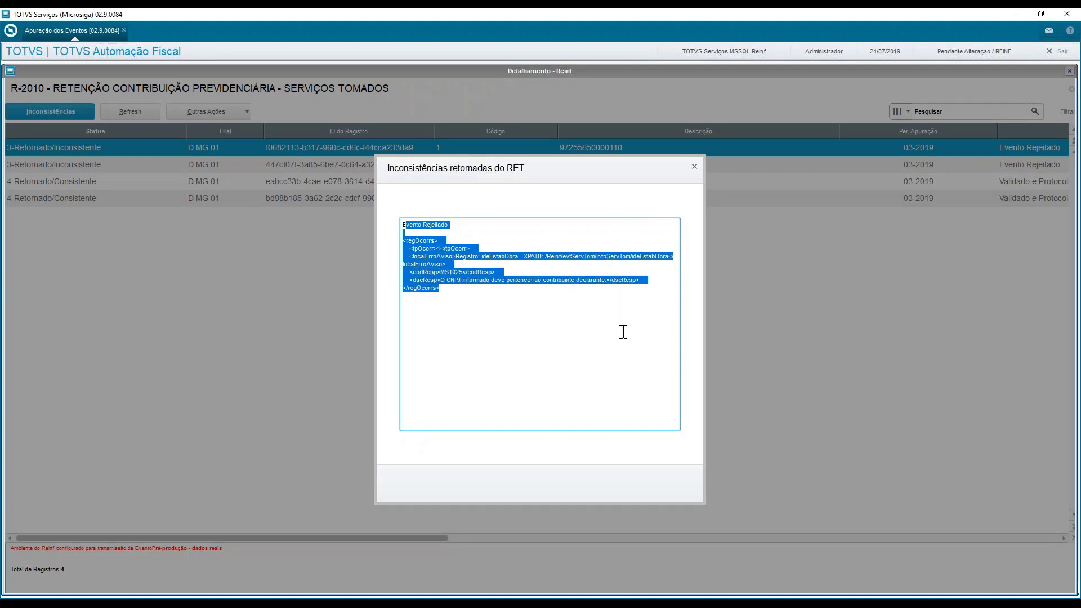
pyautogui.click(480, 336)
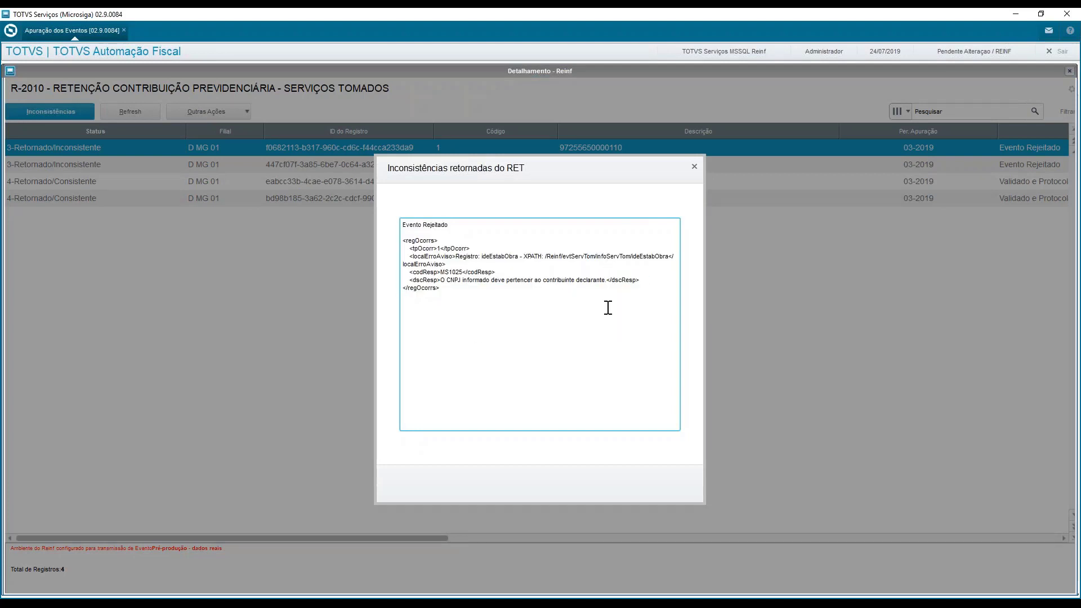
pyautogui.click(695, 168)
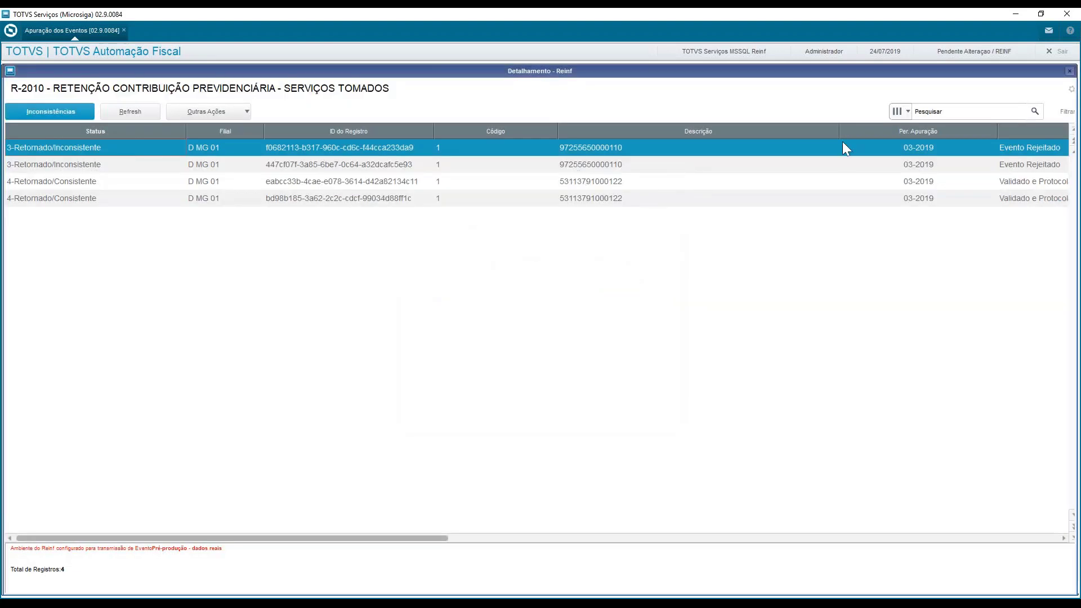
pyautogui.click(1068, 71)
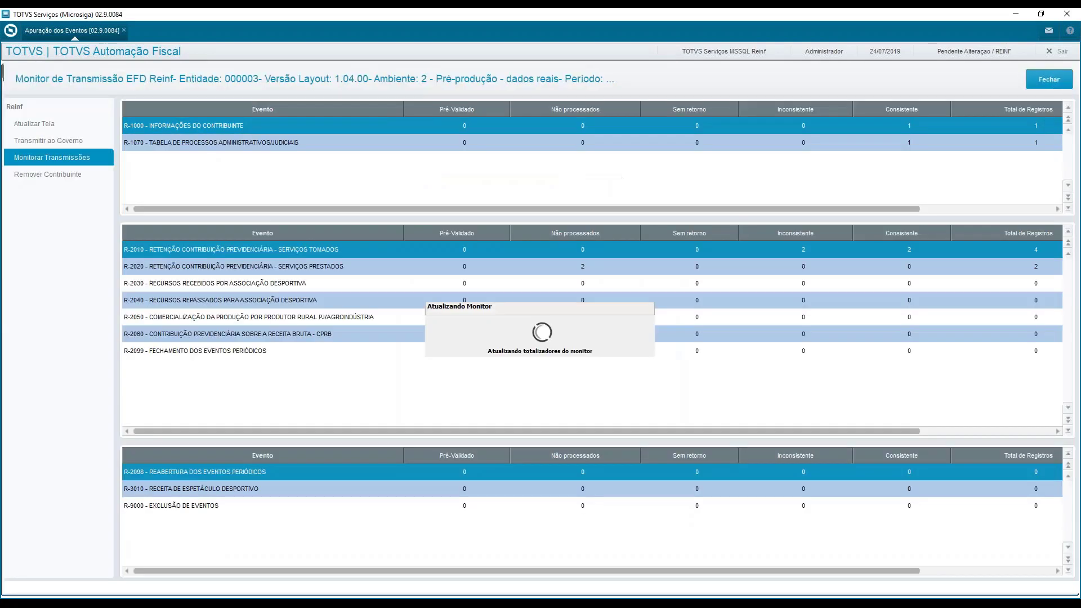